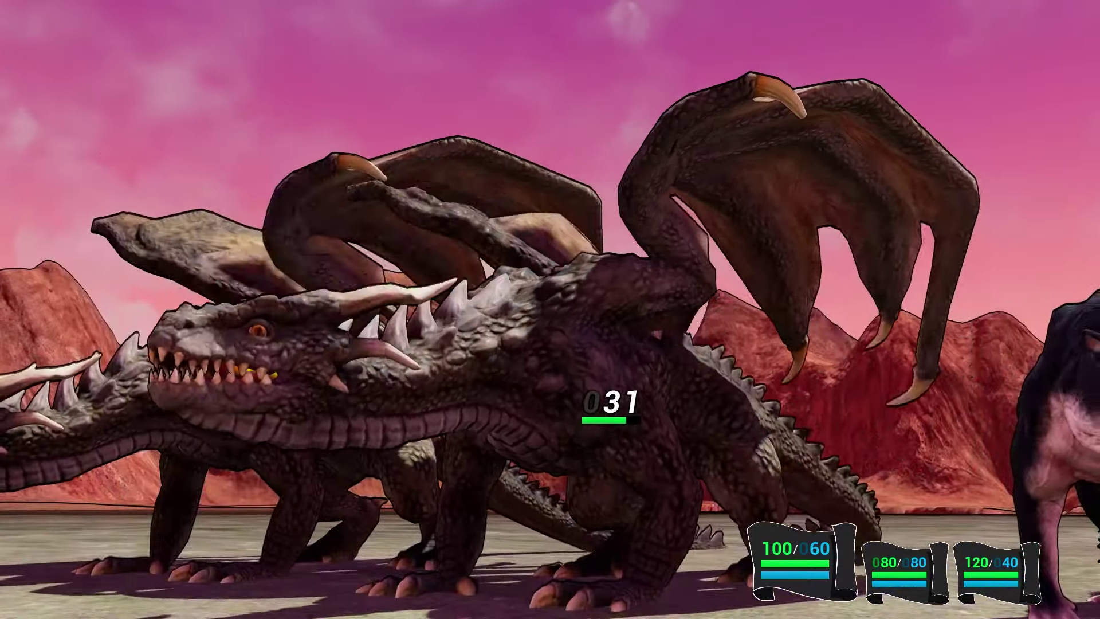
key("x")
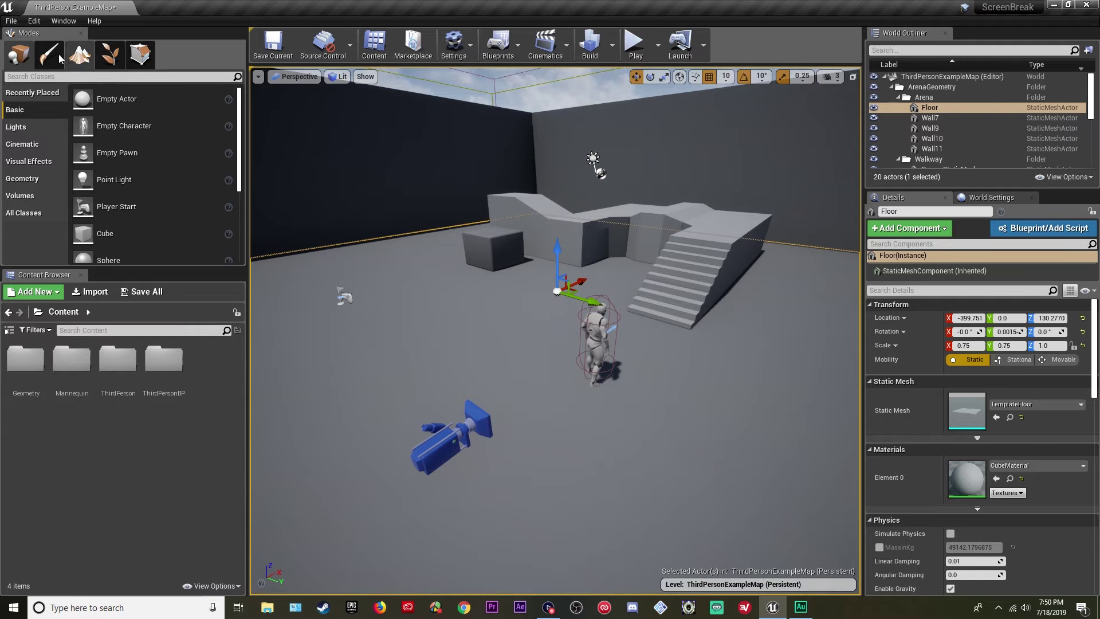
- Look up the Apex Destruction plugin in the plugin list by searching for "apex" and check that it is enabled
left_click(38, 21)
left_click(70, 195)
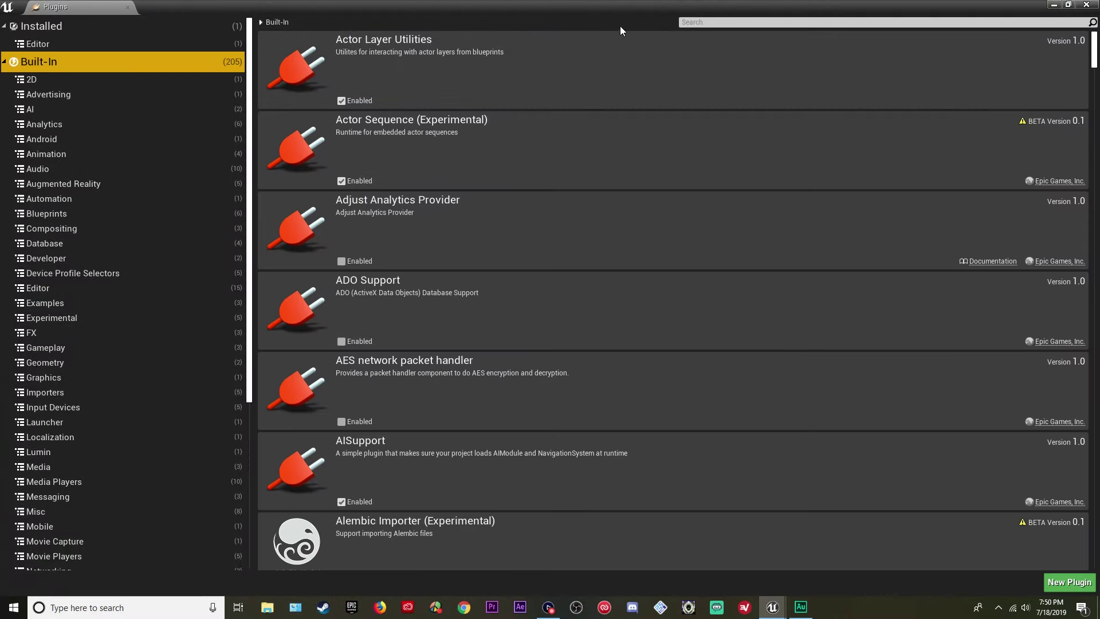
left_click(722, 23)
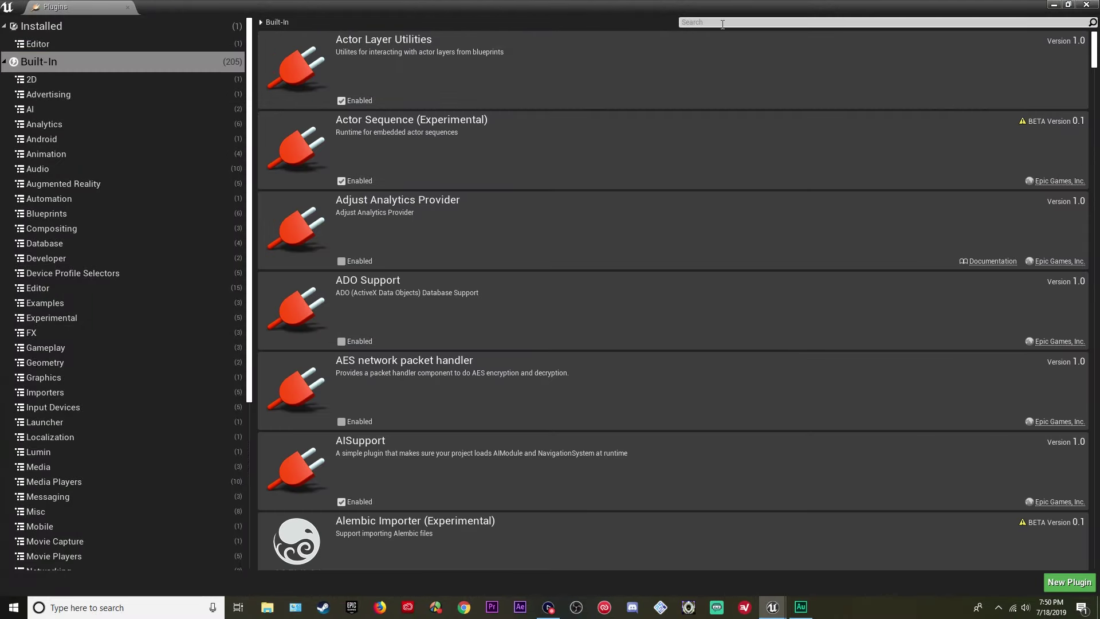
type("apex")
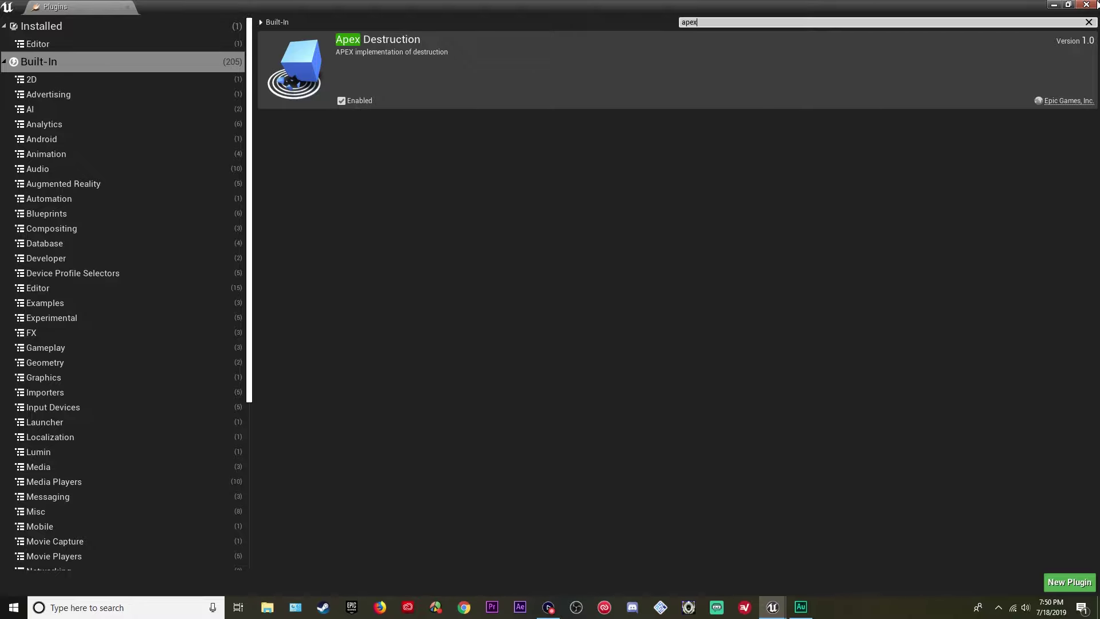
left_click(1085, 5)
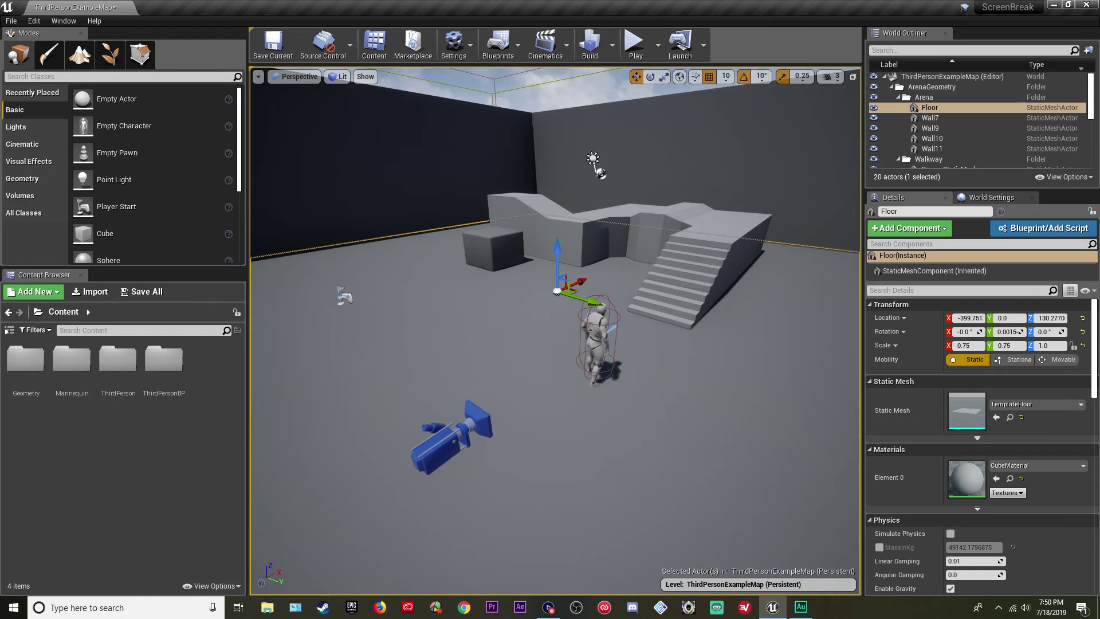
- Open the level's ThirdPersonCharacter blueprint for editing and turn on Constrain Aspect Ratio for its FollowCamera
left_click(591, 333)
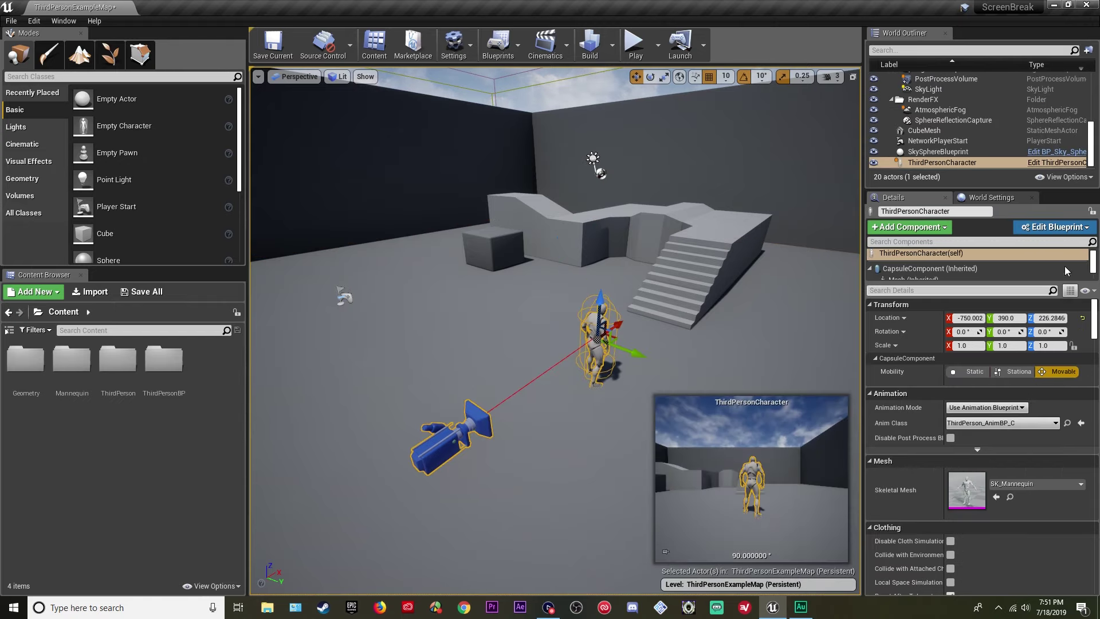
left_click(1057, 227)
left_click(996, 250)
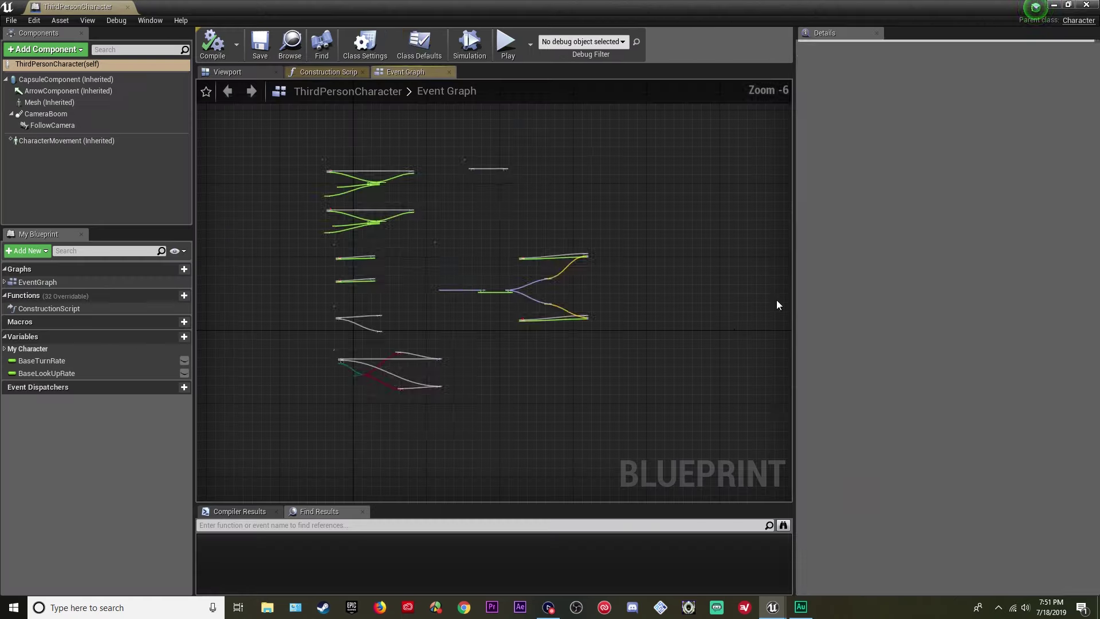
scroll(541, 383, "up", 2)
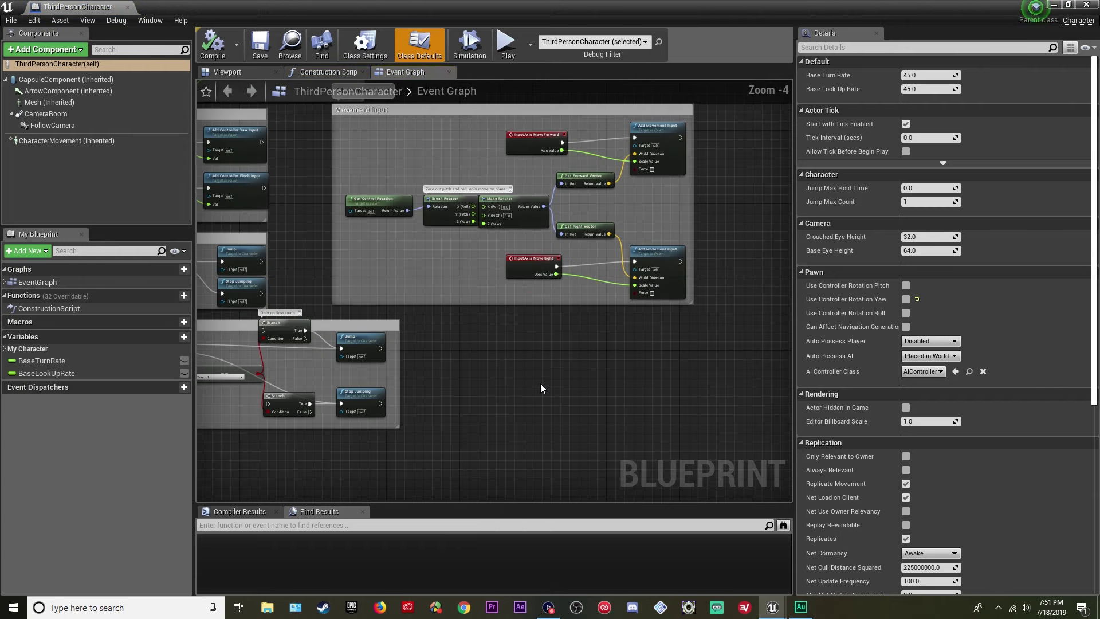
scroll(541, 383, "down", 1)
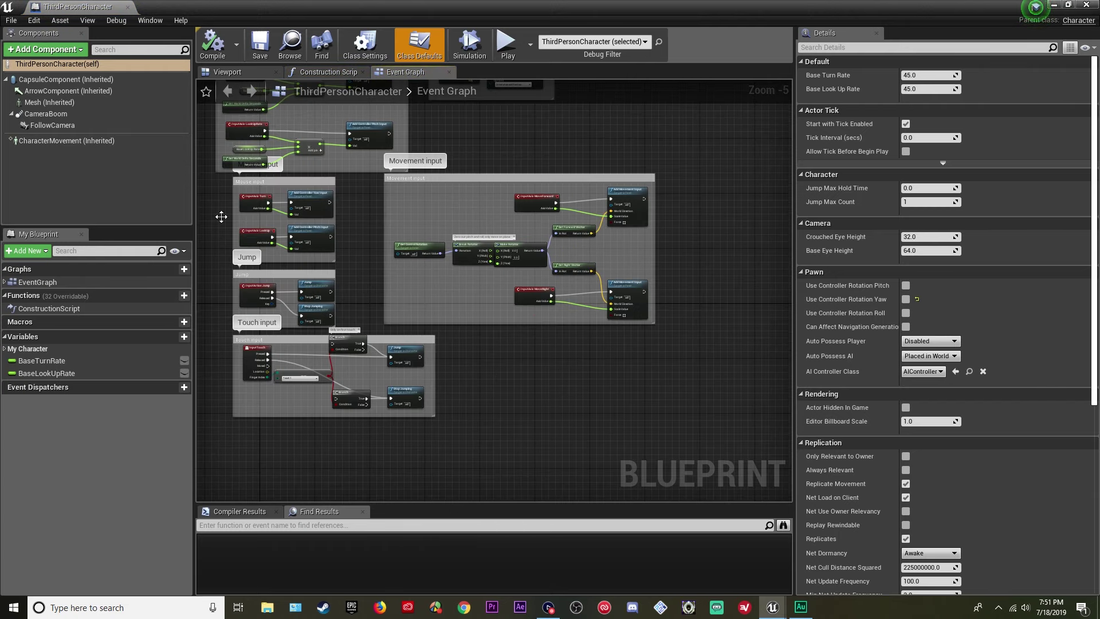
left_click(63, 127)
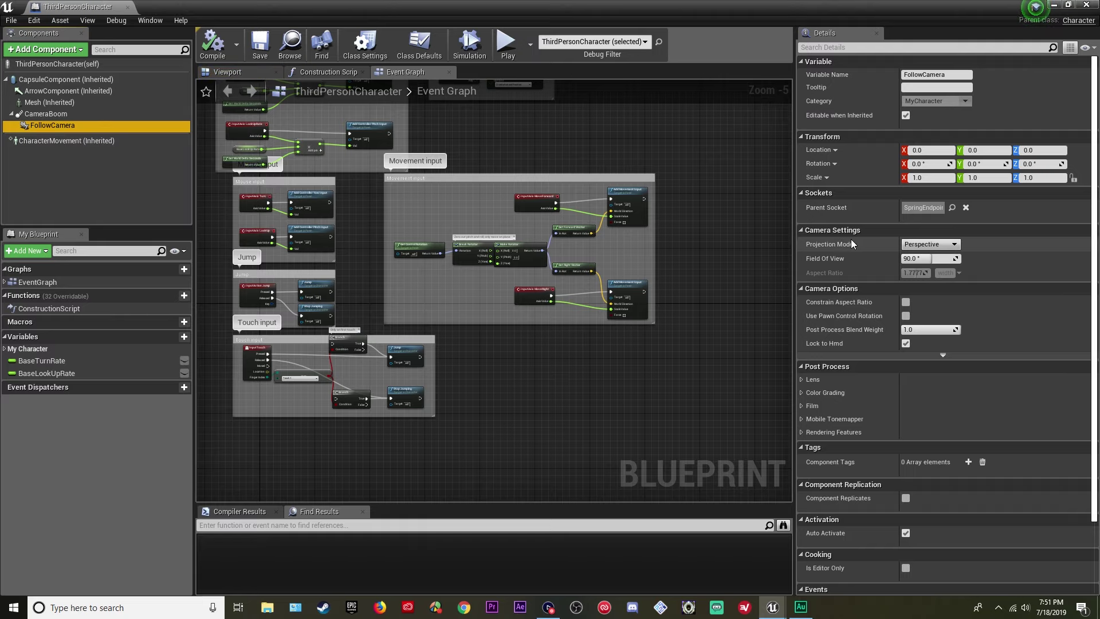
left_click(906, 302)
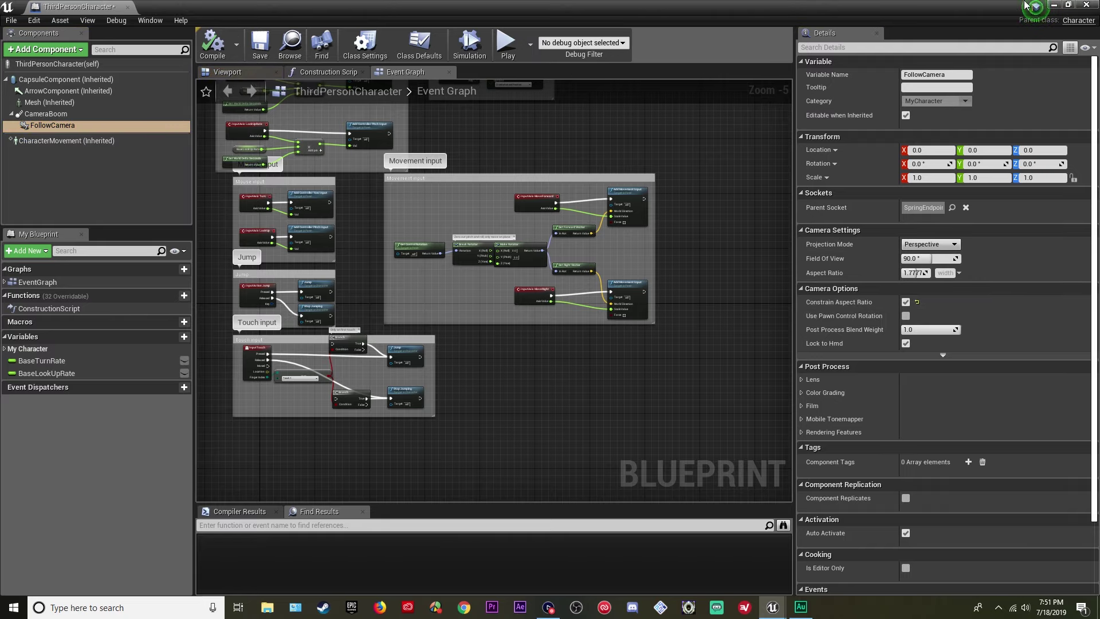
- Play-test the level in the editor viewport to check the character camera's framing, and end the play session
left_click(1054, 5)
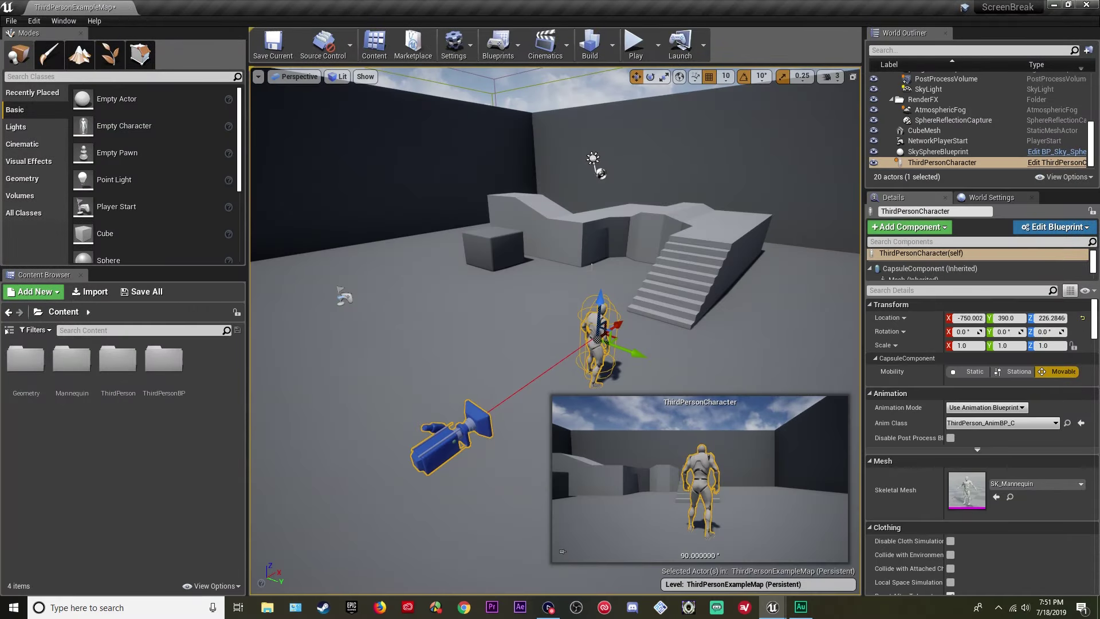
key("alt+p")
left_click(591, 268)
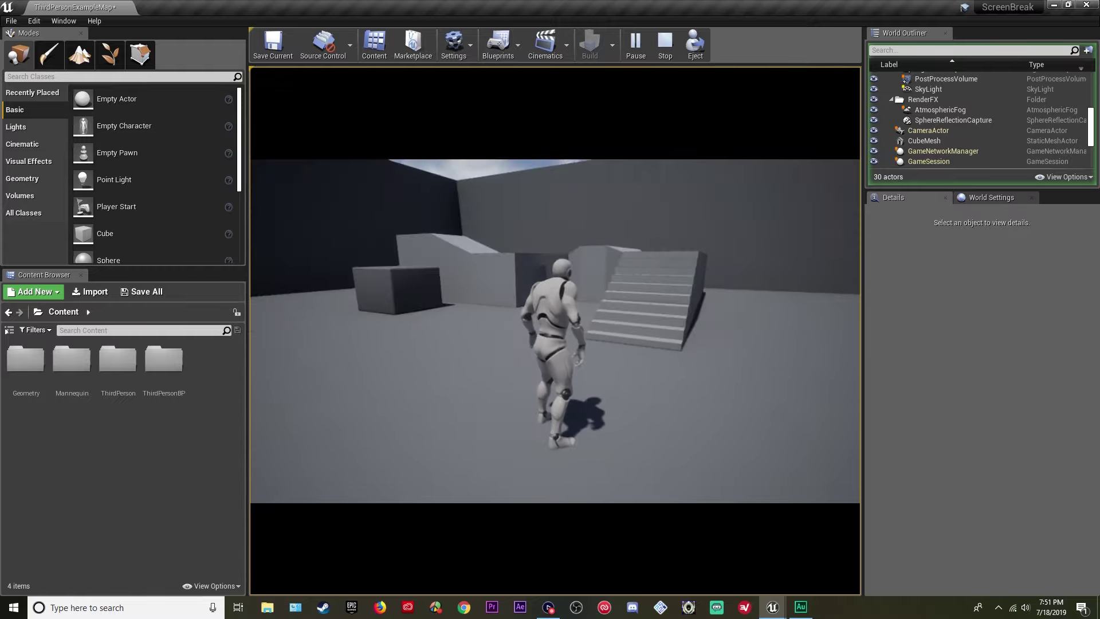
key("Escape")
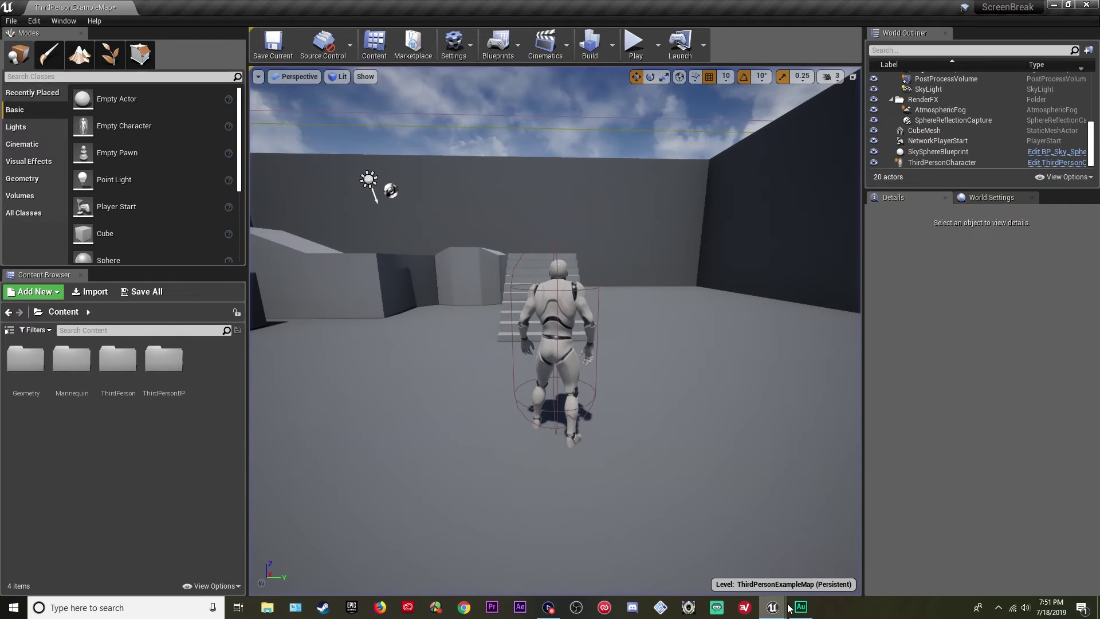
- Add a Scene Capture Component 2D beneath FollowCamera in the ThirdPersonCharacter blueprint, keeping its default name
mouse_move(785, 607)
left_click(847, 558)
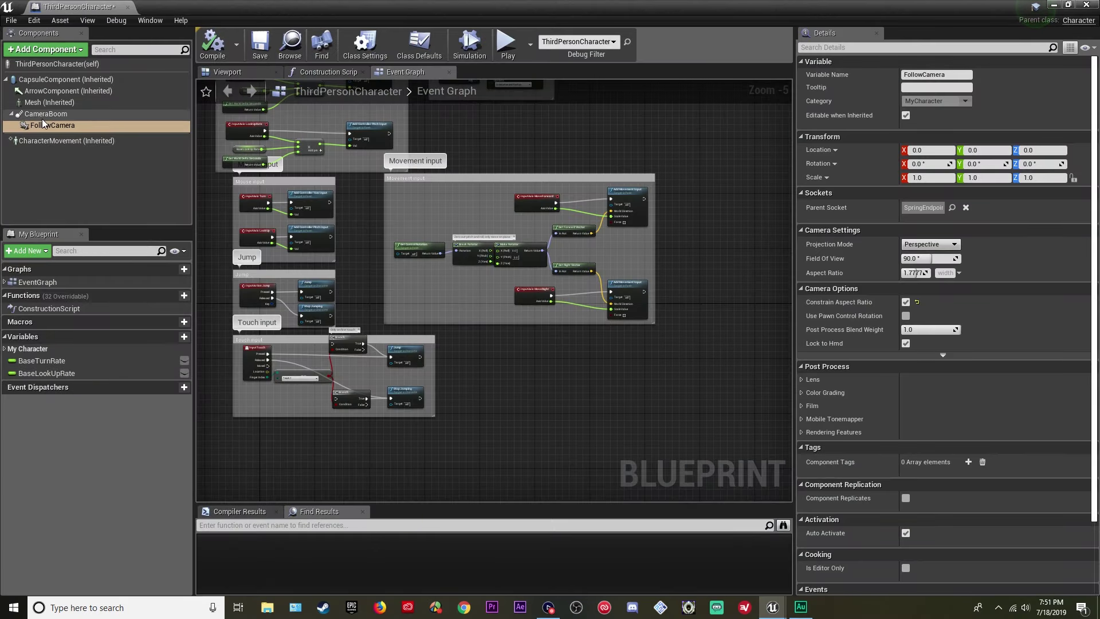
left_click(54, 127)
left_click(67, 51)
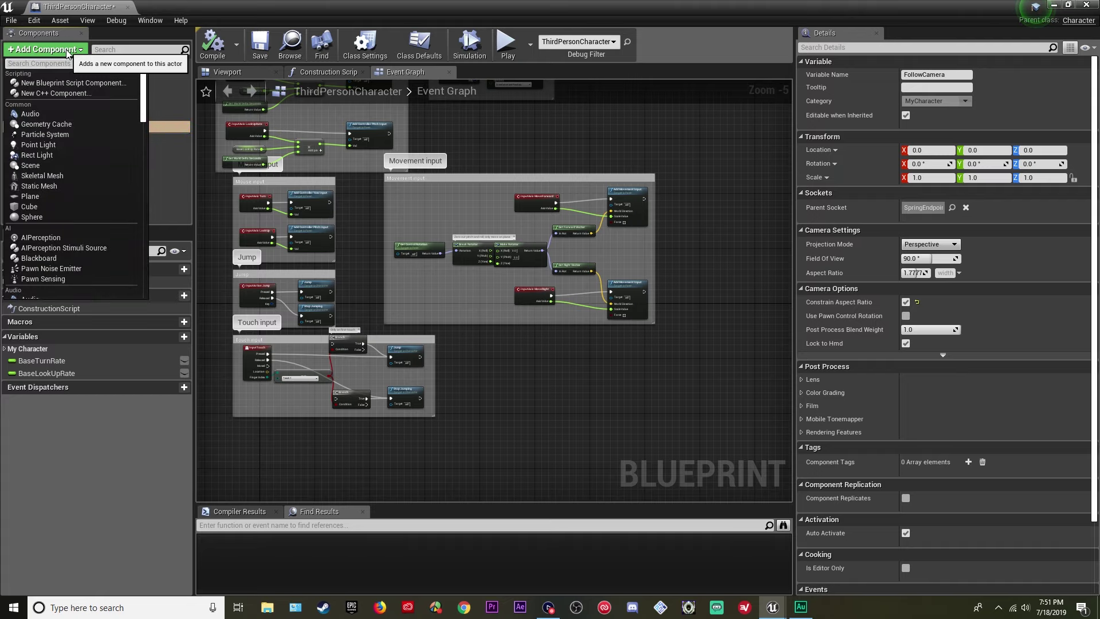
type("sce")
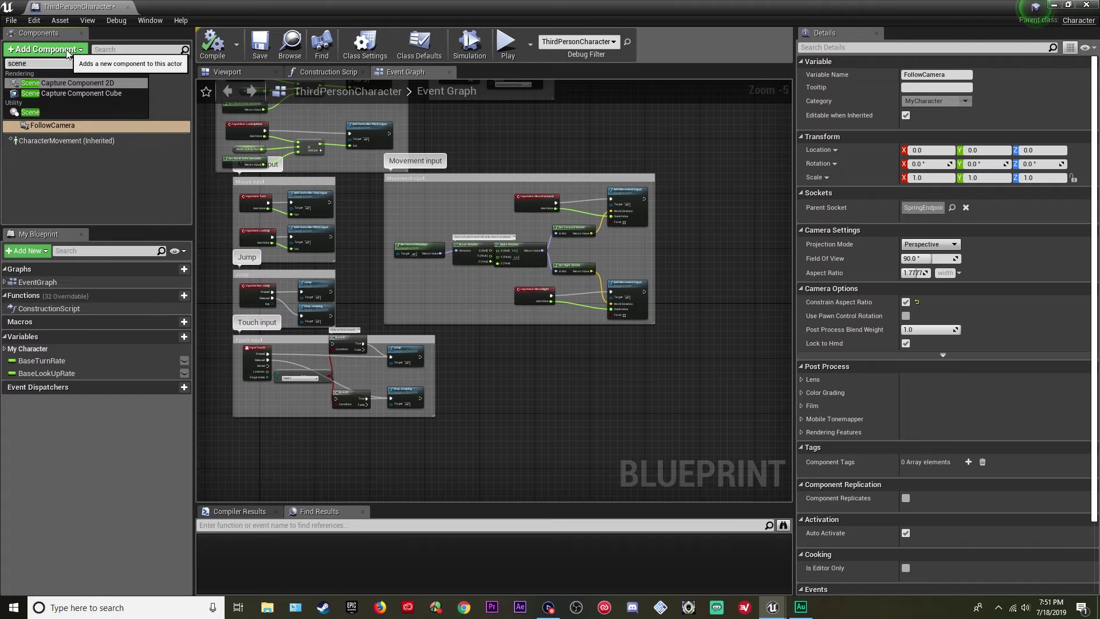
type("ne")
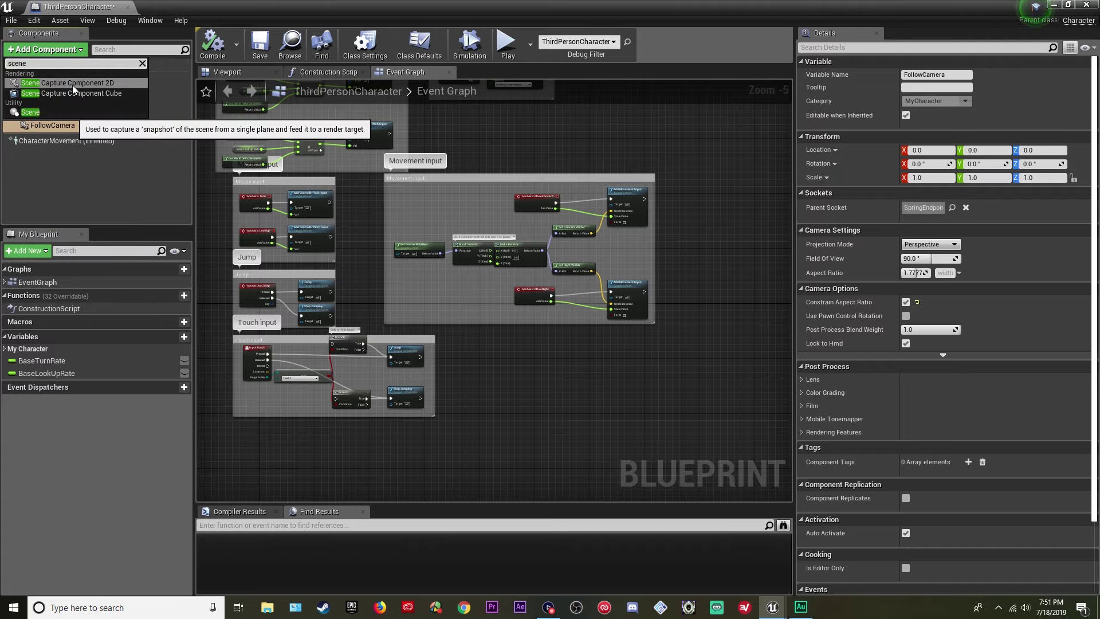
left_click(72, 83)
key("Return")
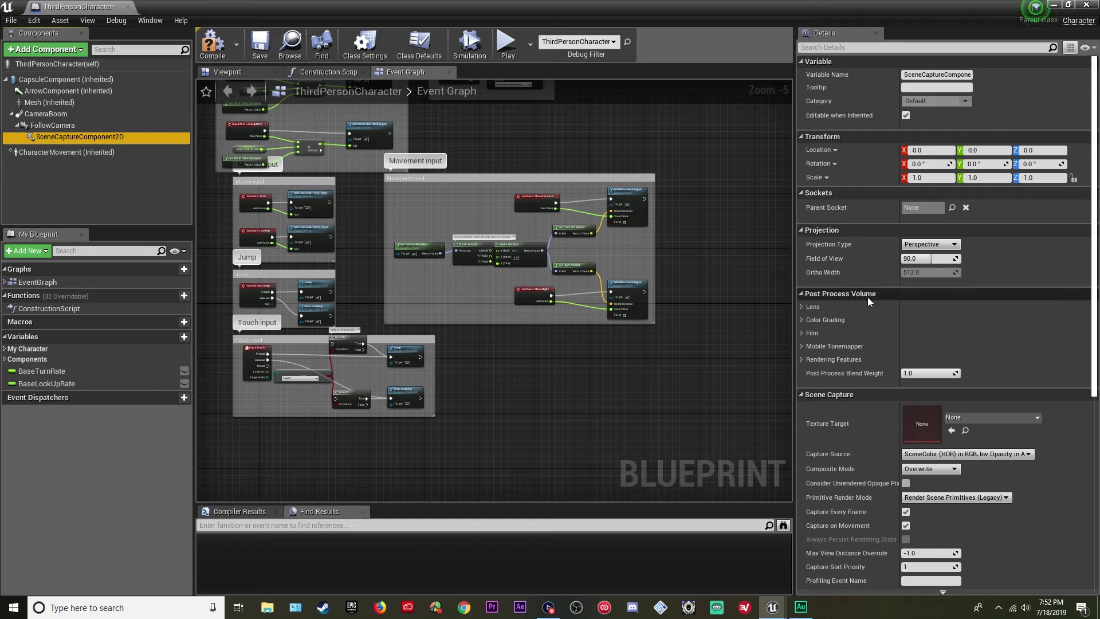
- Create a new render target named RenderTarget_1 as the scene capture component's Texture Target
scroll(848, 405, "down", 3)
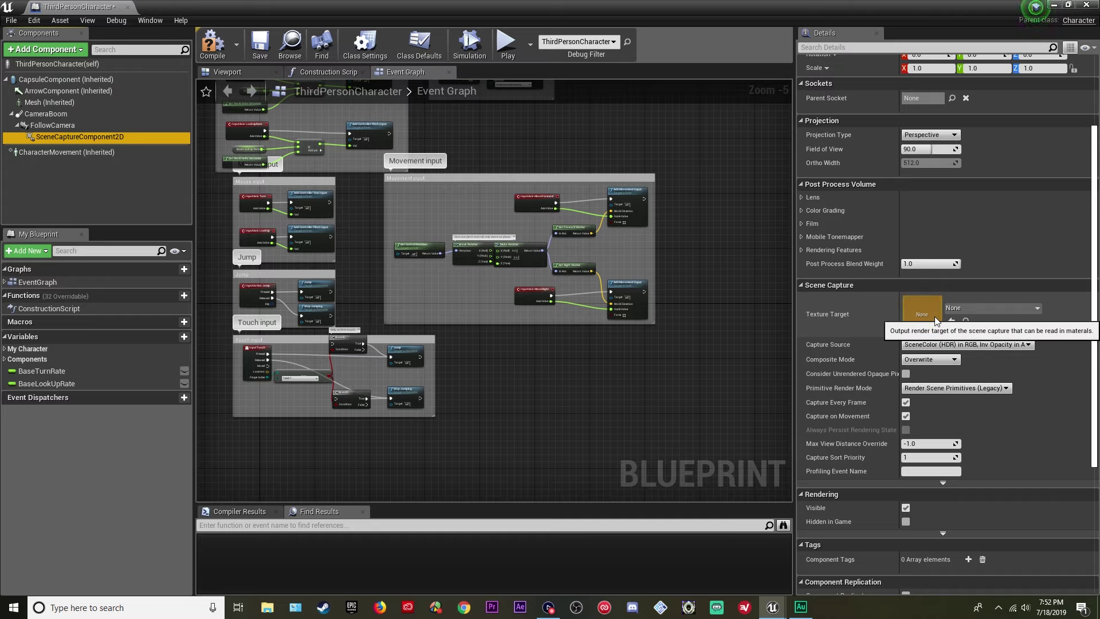
left_click(999, 309)
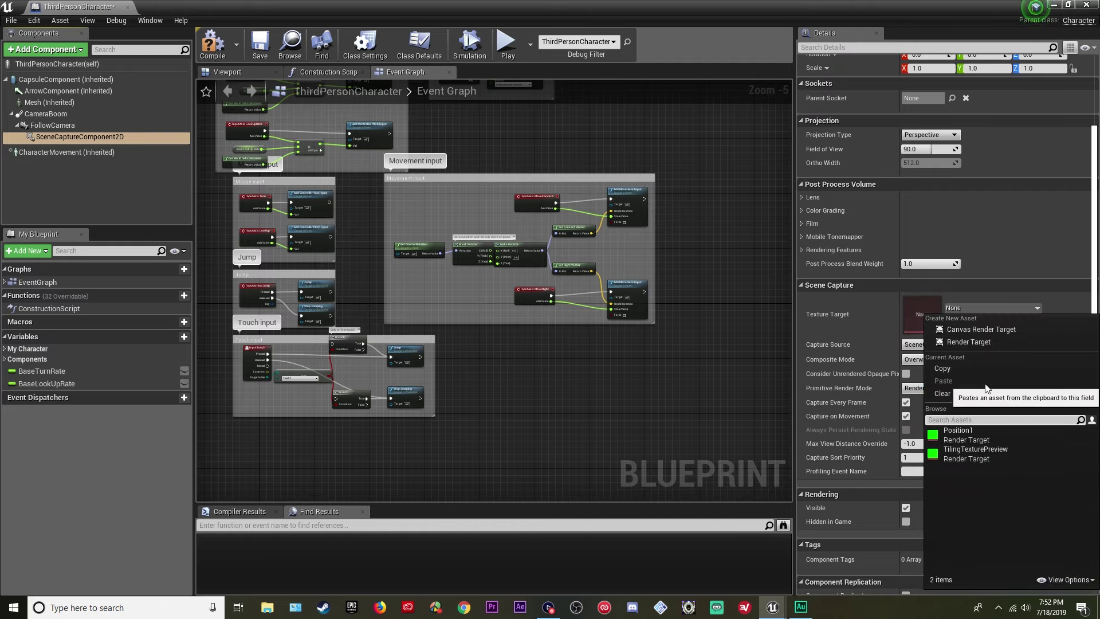
left_click(974, 343)
type("RenderTarget_")
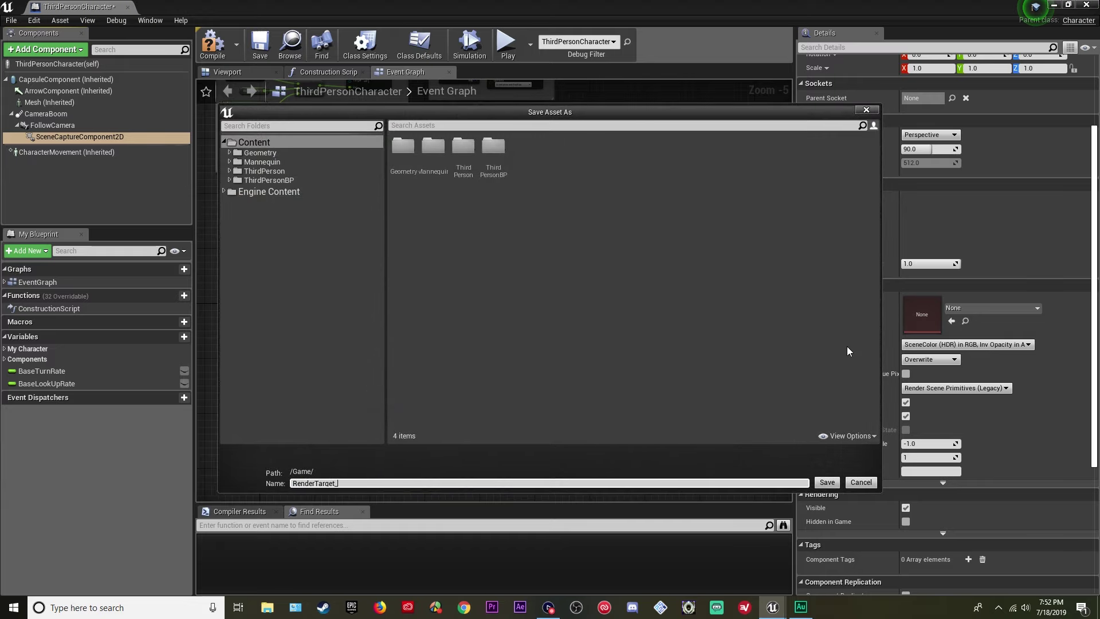
type("1")
key("Return")
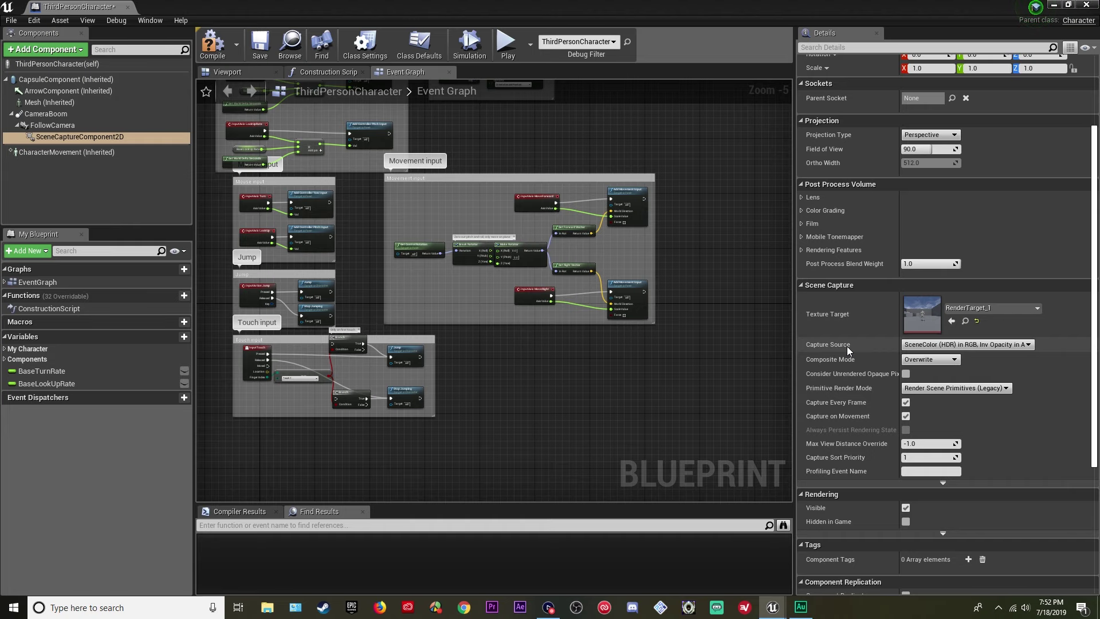
- Open the RenderTarget_1 asset and set its Size X to 1920 and Size Y to 1080
left_click(1068, 5)
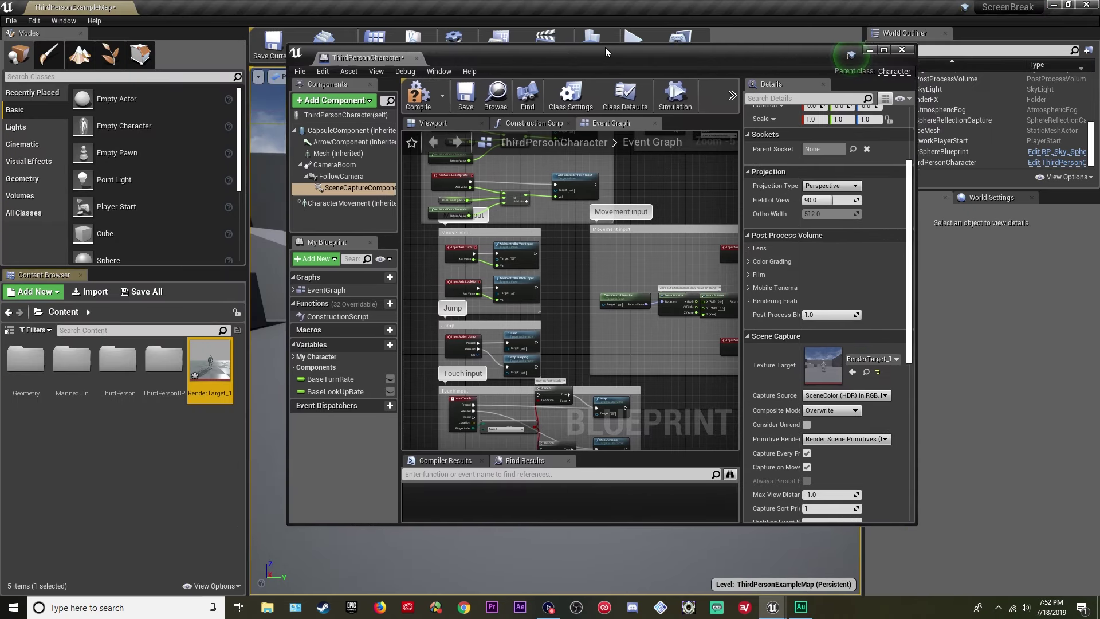
double_click(221, 363)
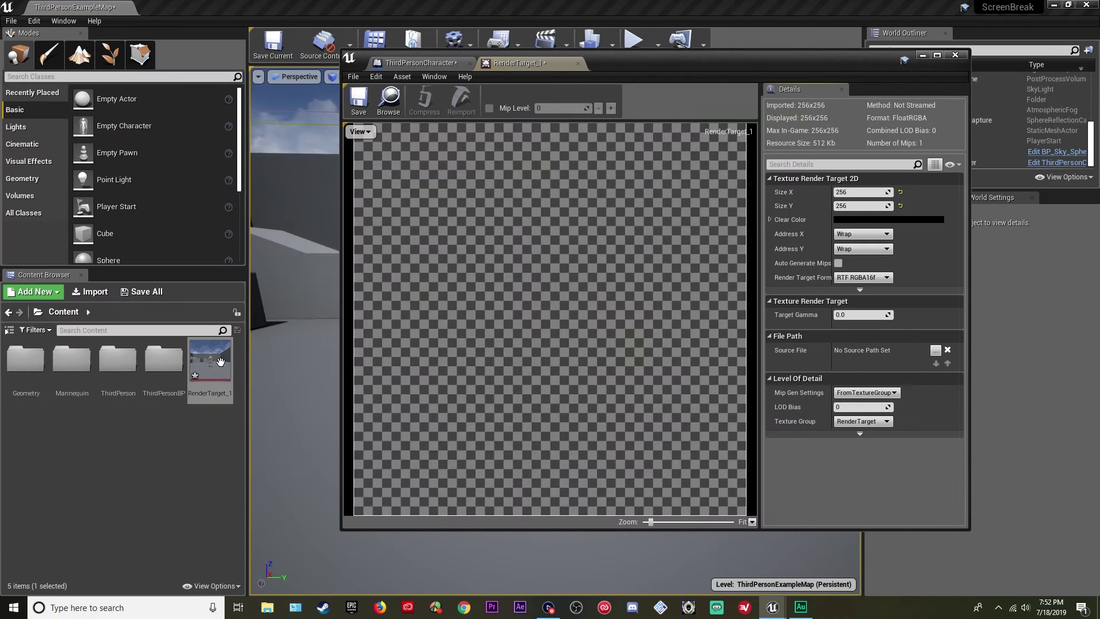
left_click(939, 55)
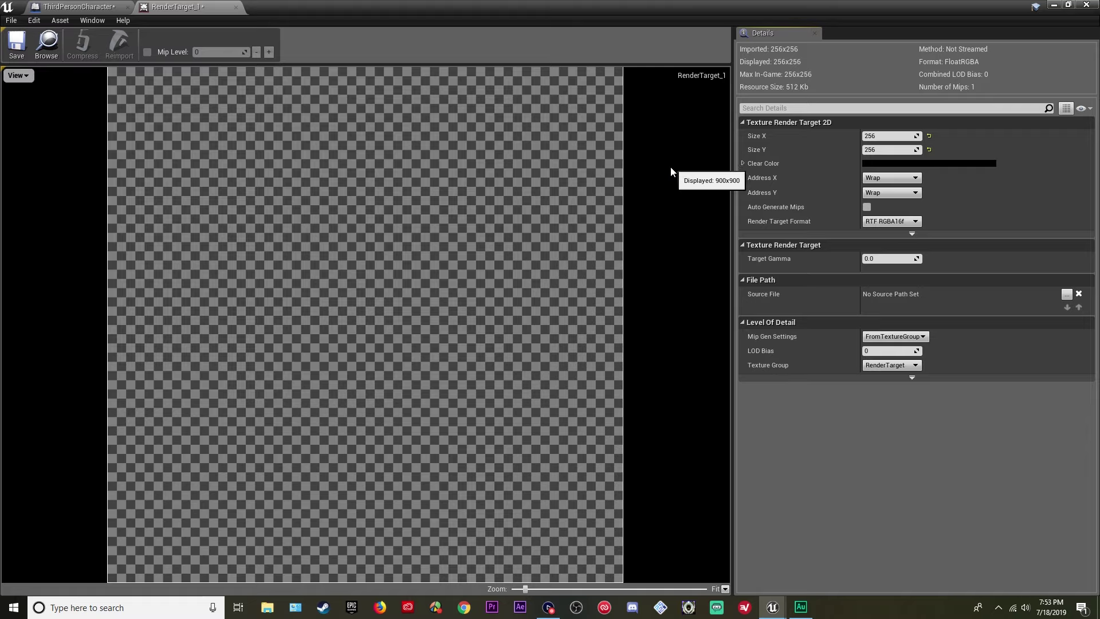
left_click(898, 137)
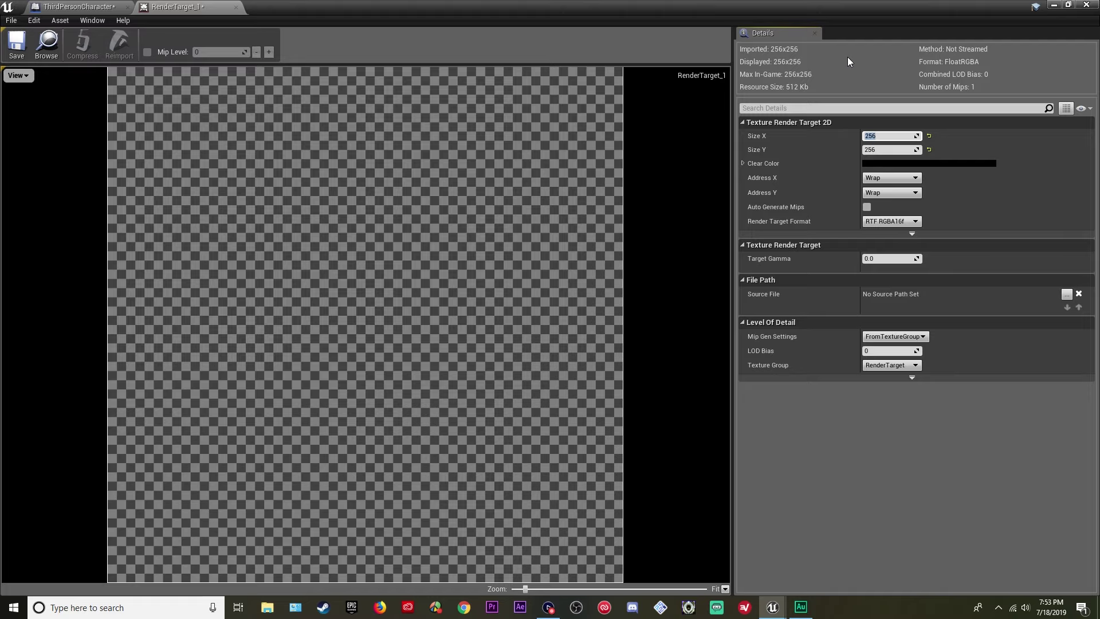
type("1920")
key("Tab")
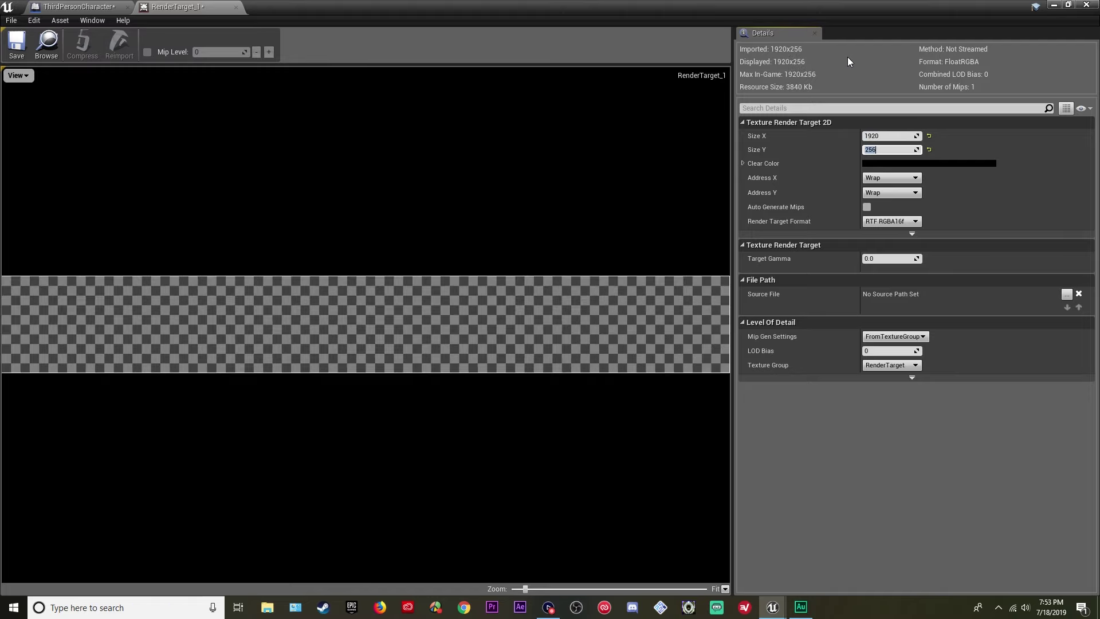
type("1080")
key("Return")
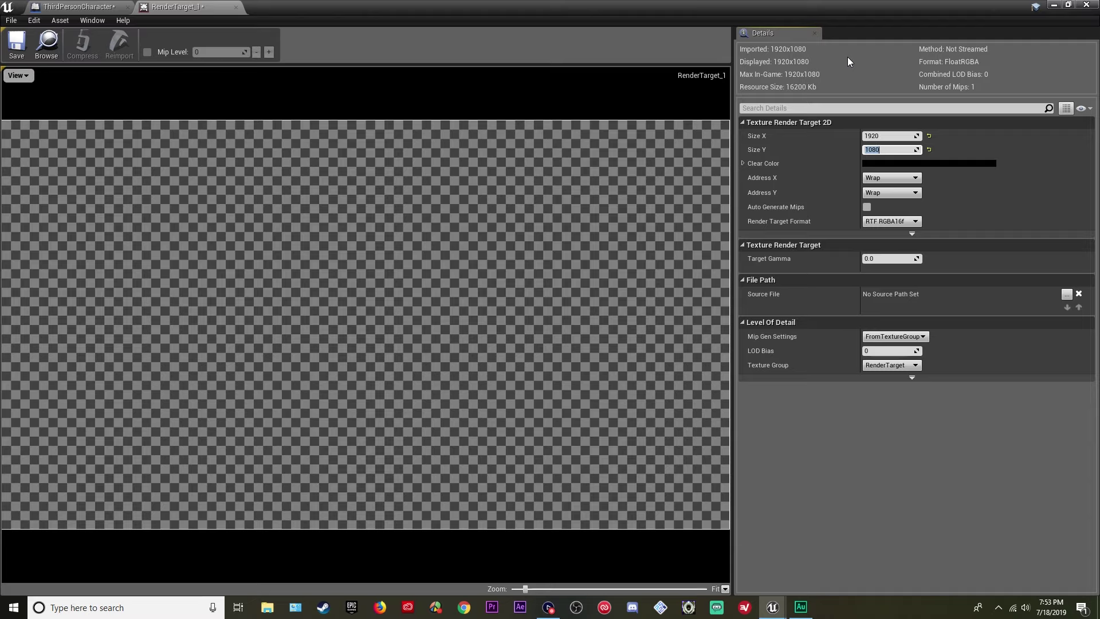
- Set the render target's Target Gamma to 1.4, save the asset and close it
left_click(886, 258)
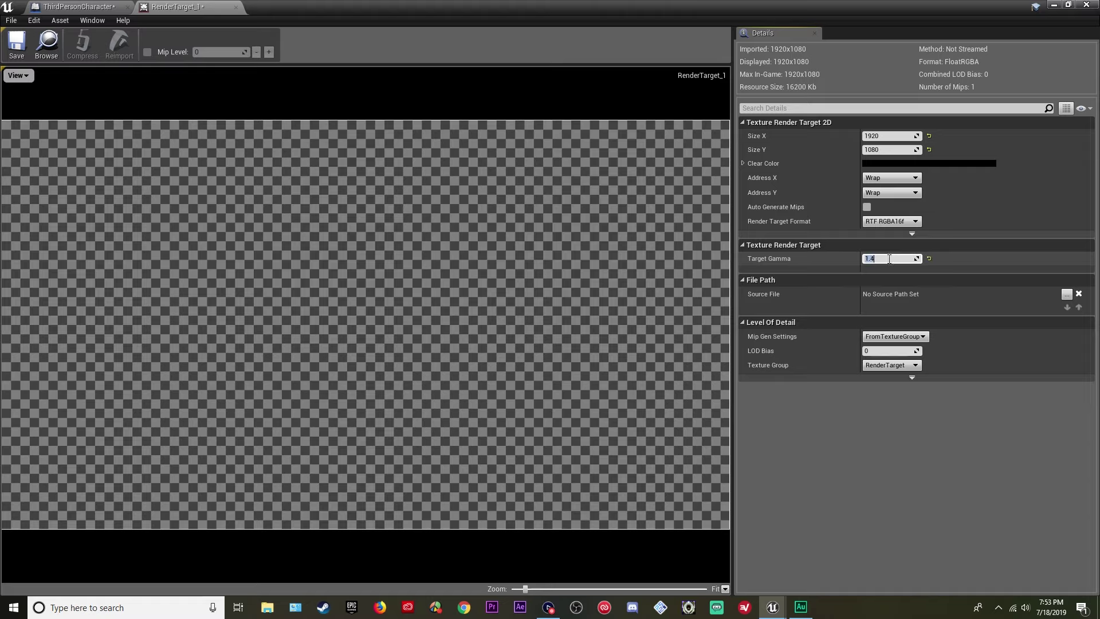
left_click(16, 50)
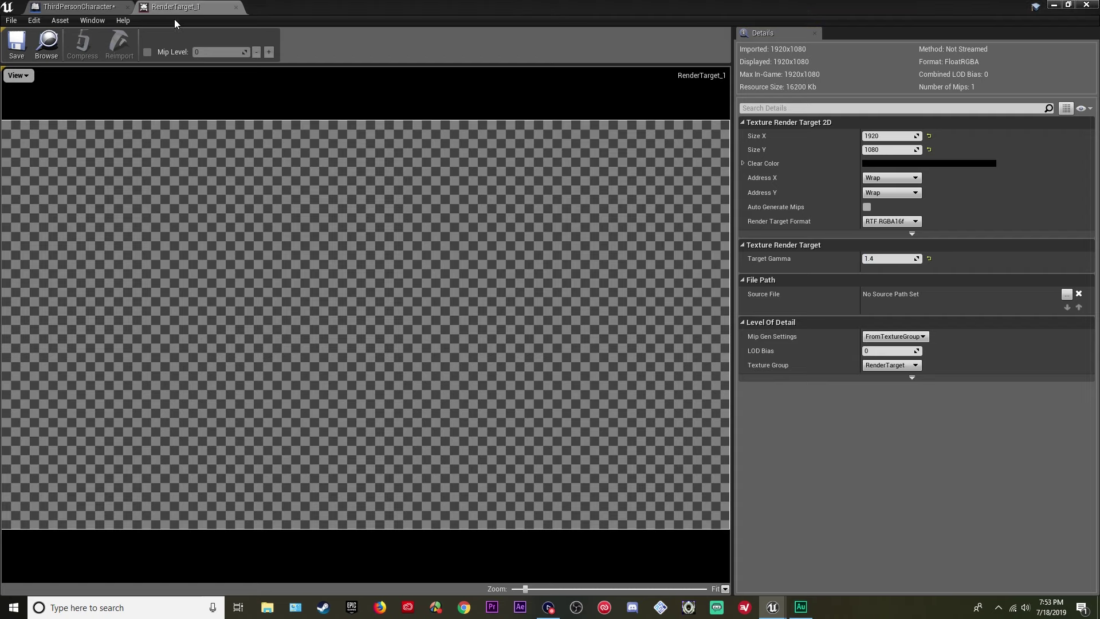
left_click(236, 7)
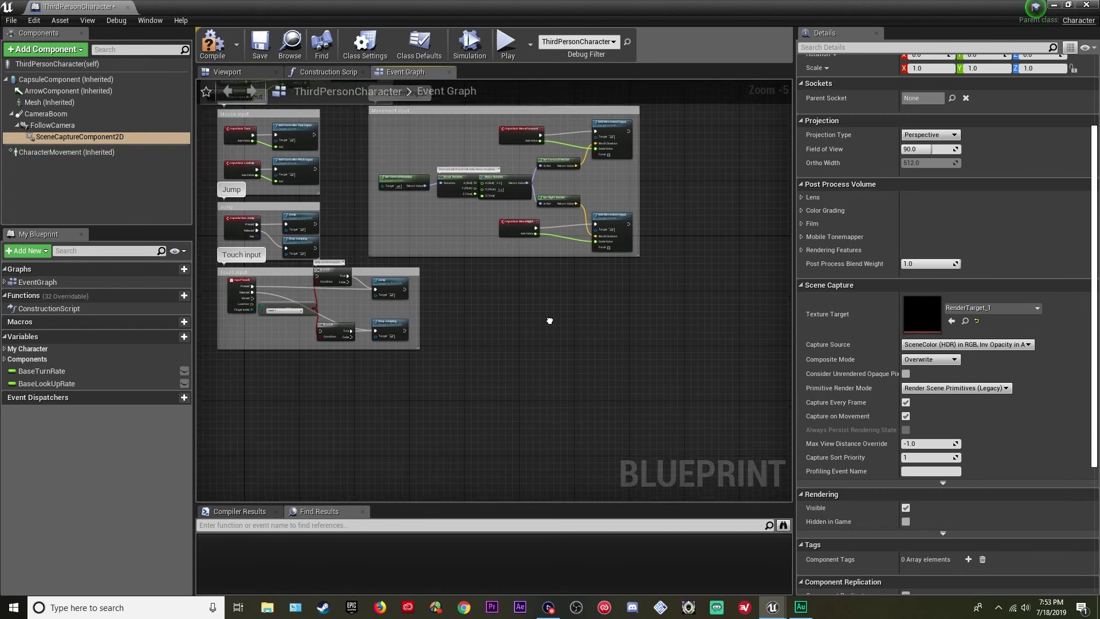
- Set the scene capture component's Capture Source to Final Color (LDR) in RGB
scroll(551, 310, "up", 2)
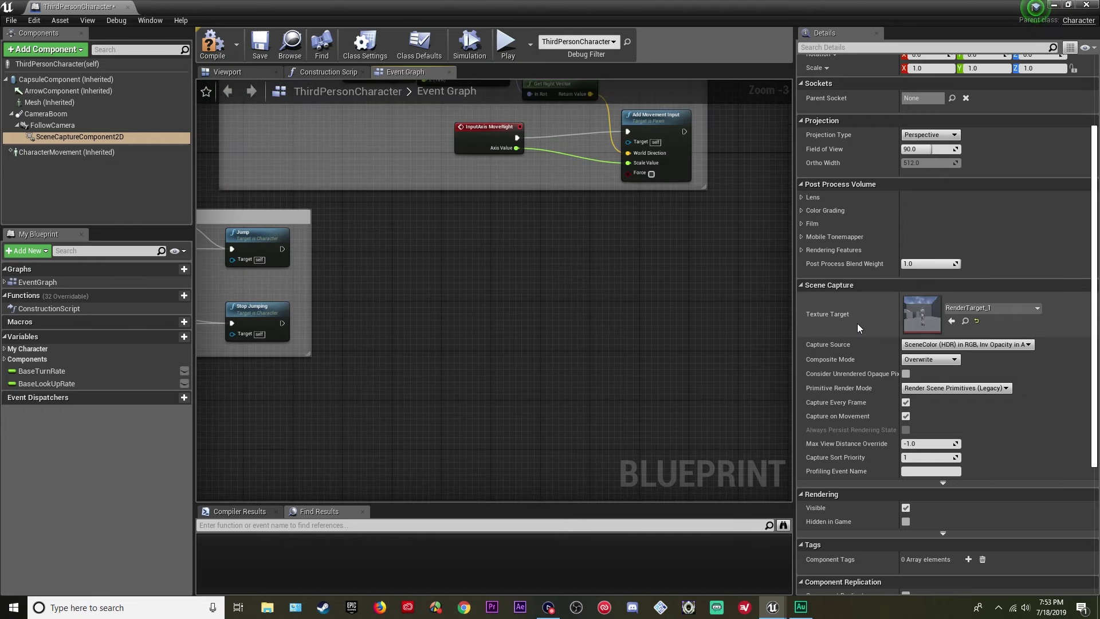
left_click(975, 345)
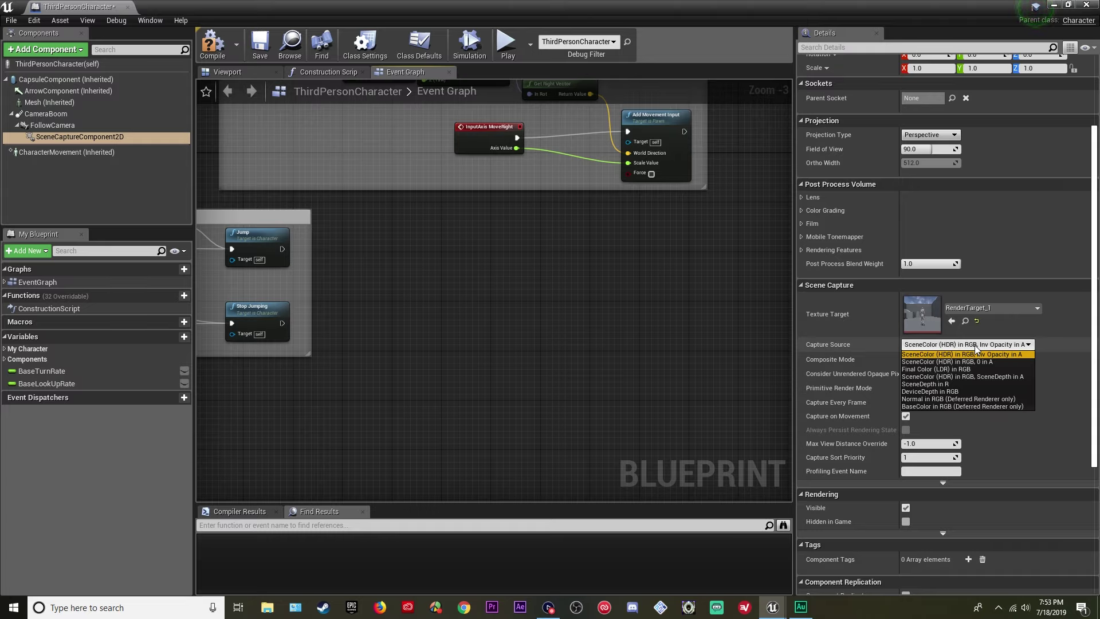
left_click(950, 369)
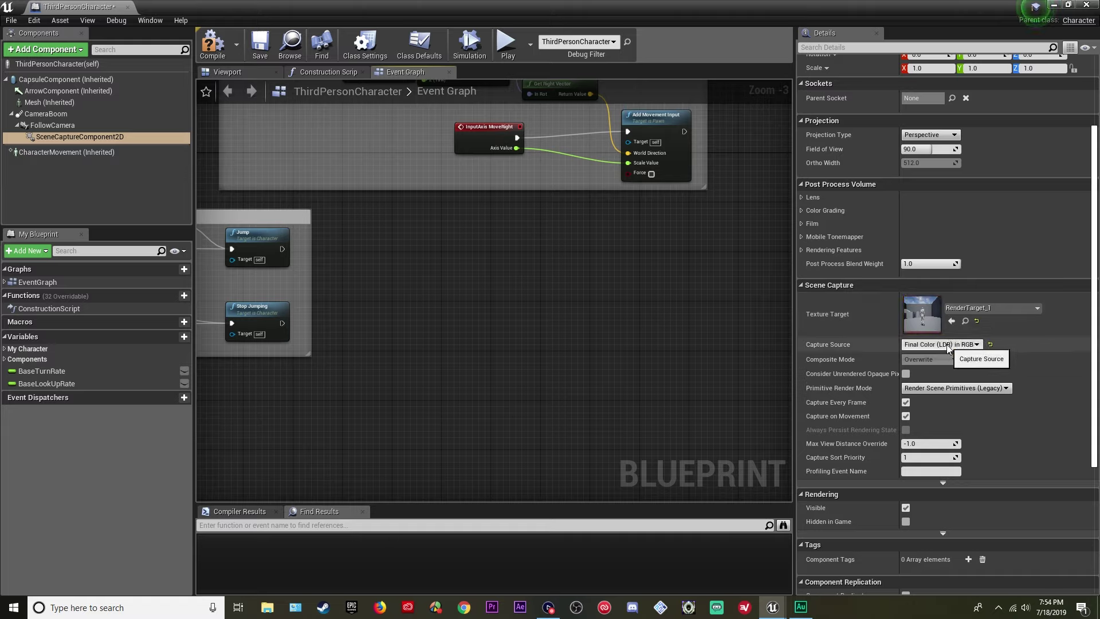
- Keep Final Color (LDR) in RGB as the Capture Source and disable Capture Every Frame and Capture on Movement on the scene capture component
left_click(948, 346)
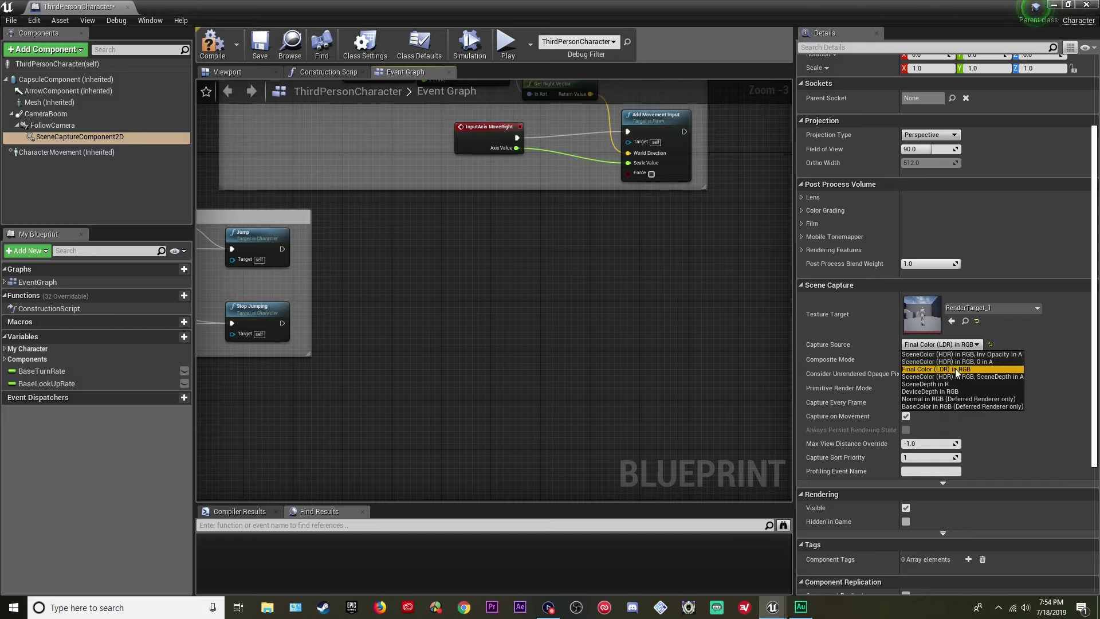
left_click(954, 369)
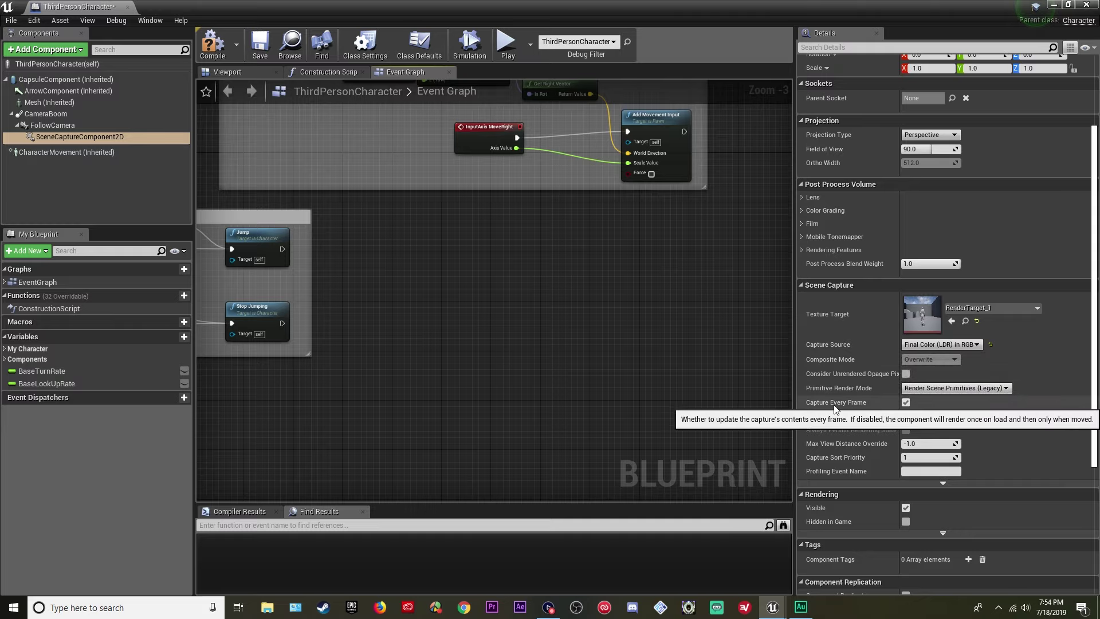
left_click(906, 402)
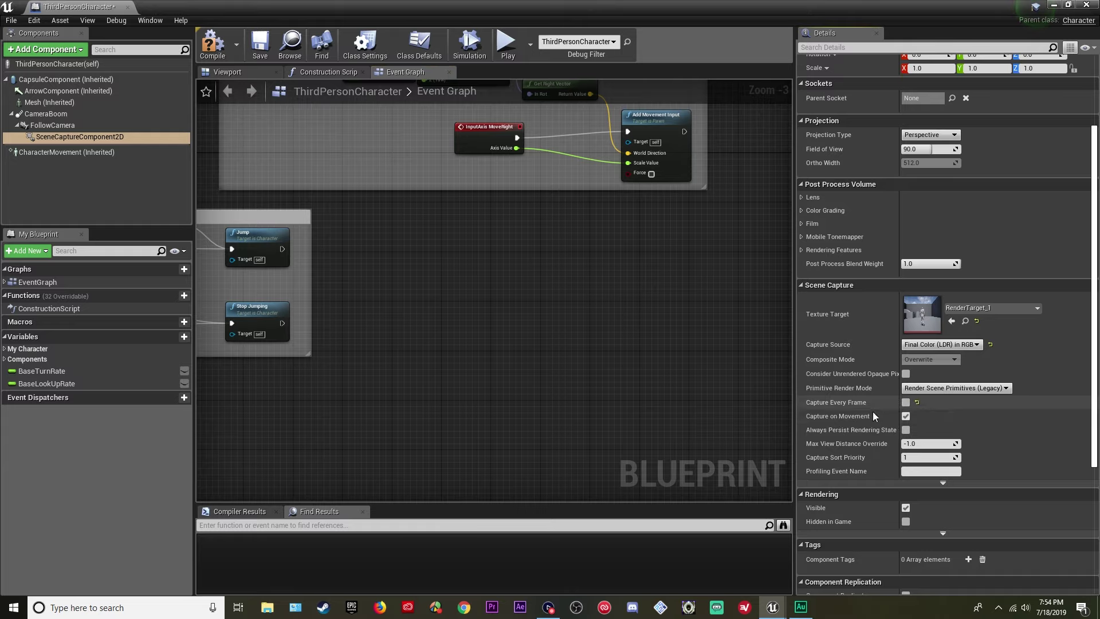
left_click(905, 416)
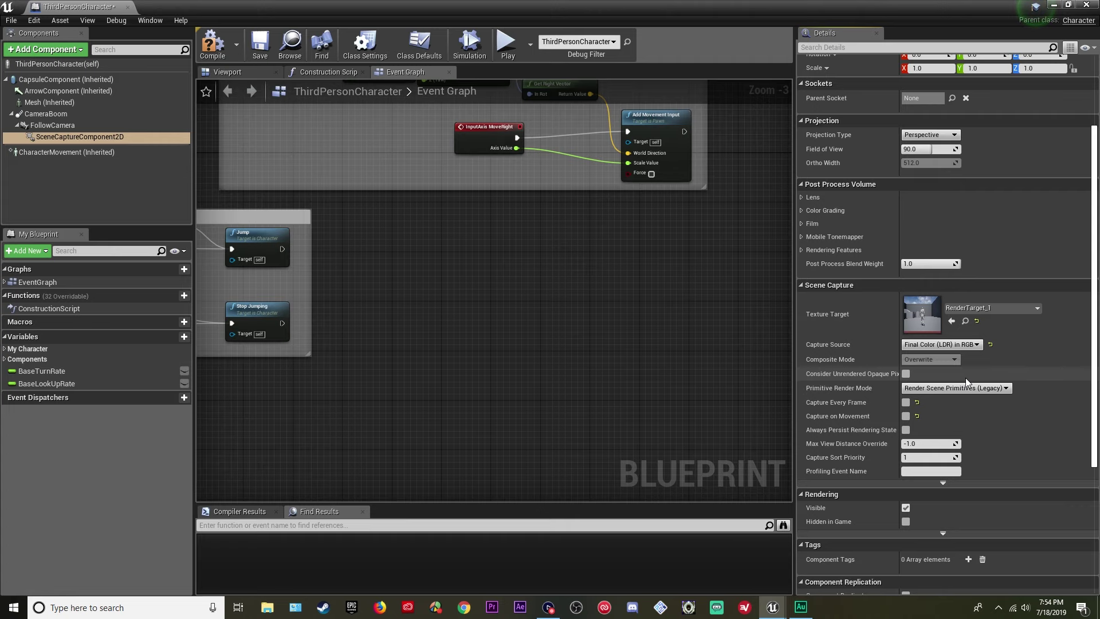
scroll(965, 377, "up", 3)
- Add a SceneCaptureComponent2D reference to an empty area of the Event Graph and create a Capture Scene node targeting it
scroll(555, 291, "down", 1)
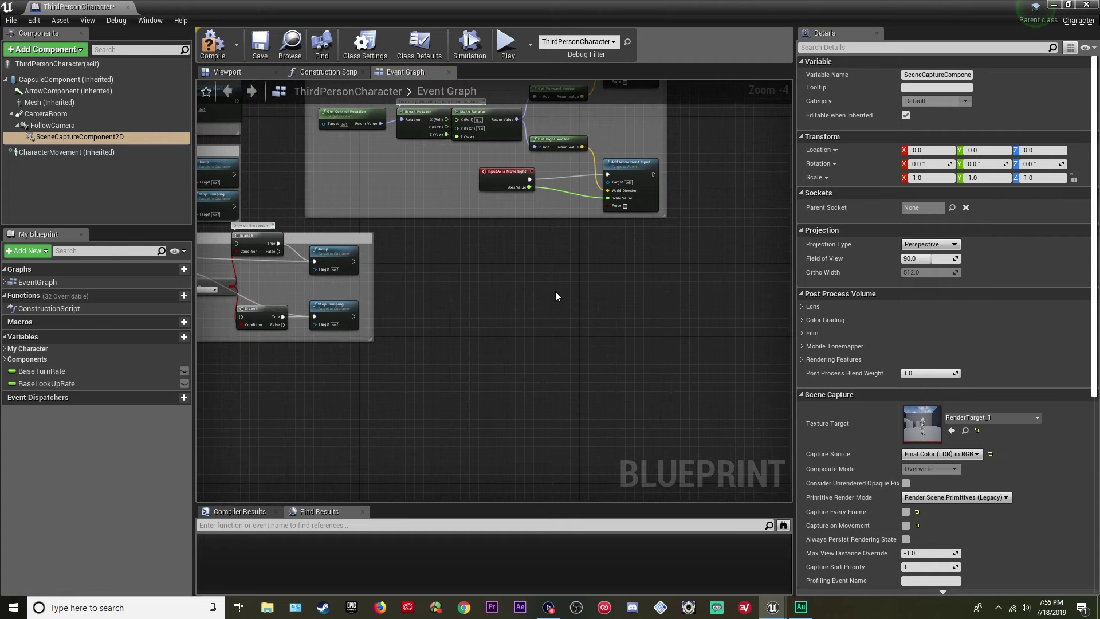
left_click_drag(73, 136, 510, 346)
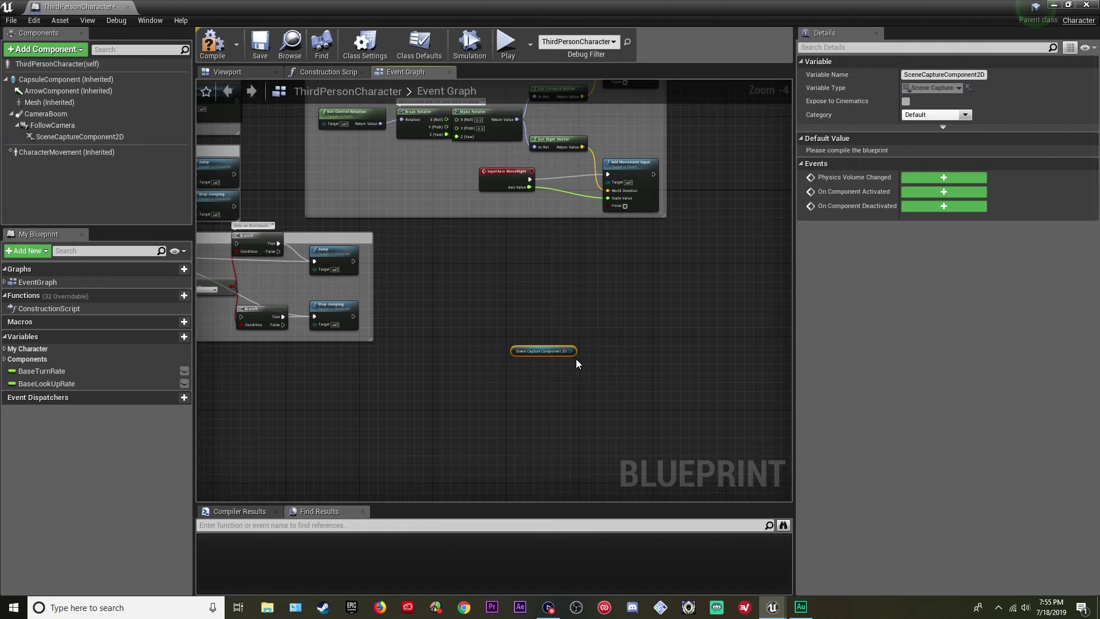
scroll(590, 354, "up", 1)
right_click_drag(607, 350, 550, 359)
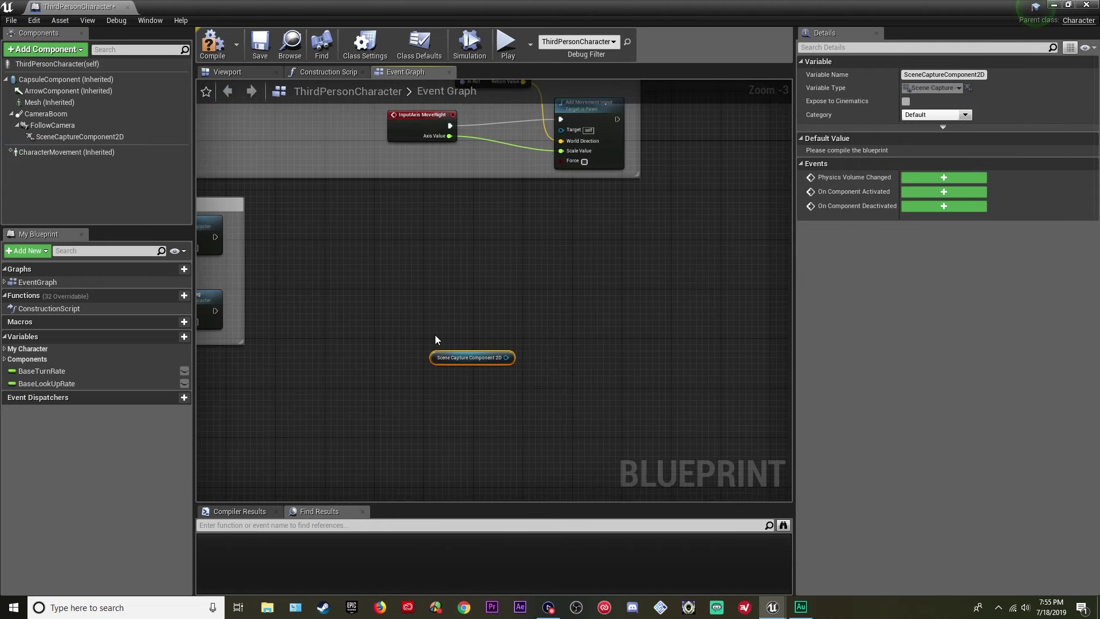
left_click_drag(507, 358, 584, 308)
type("scene cap")
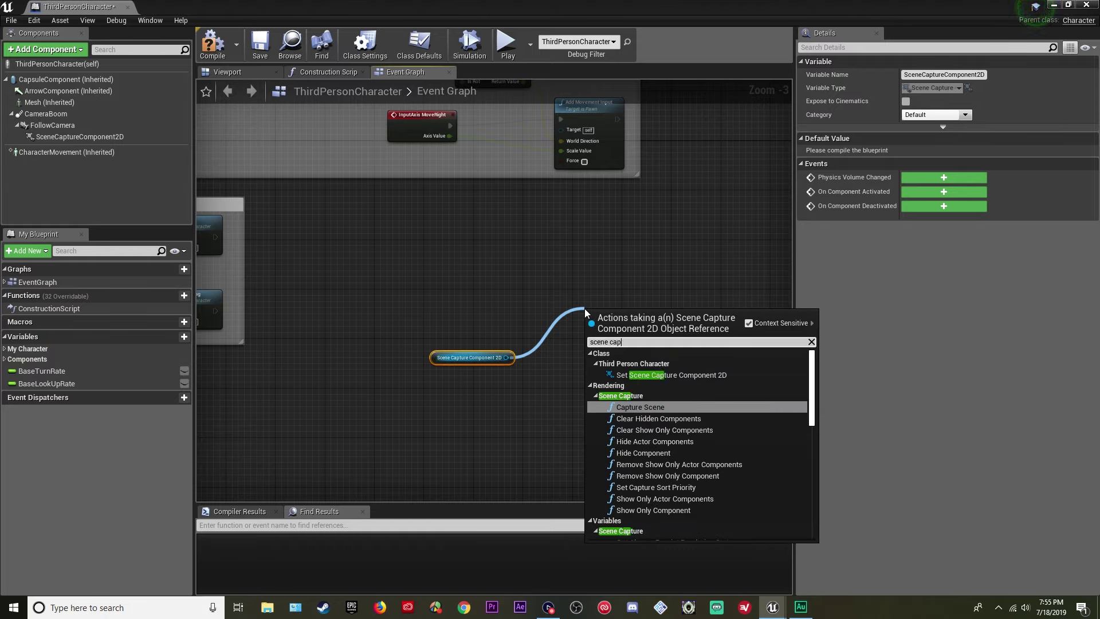
key("BackSpace")
key("BackSpace")
key("BackSpace")
key("BackSpace")
key("BackSpace")
key("BackSpace")
type("capture s")
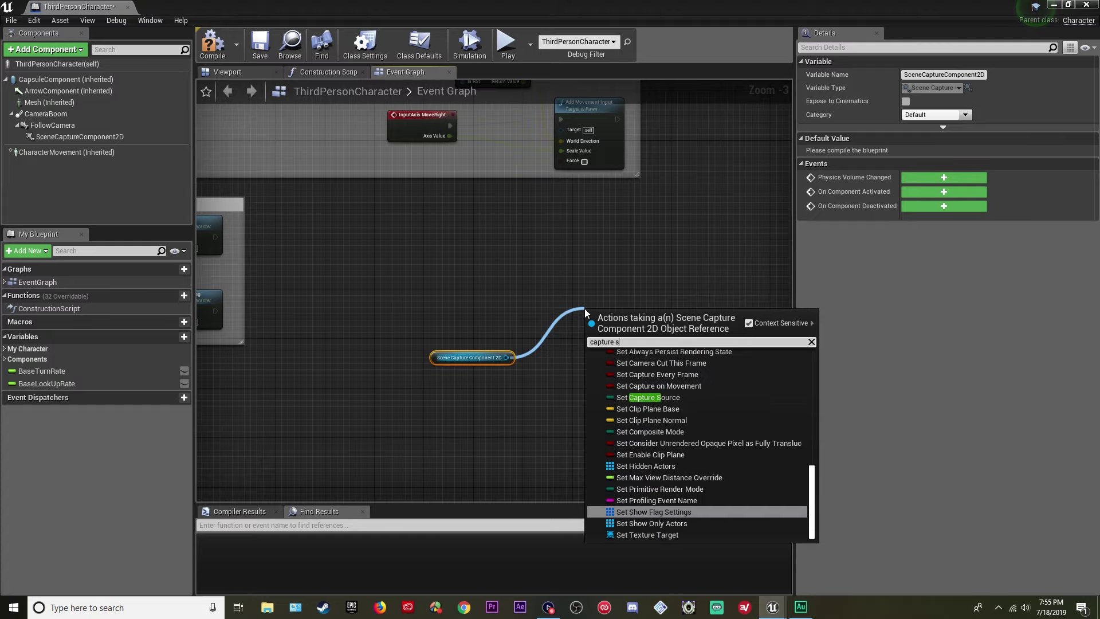
type("cene")
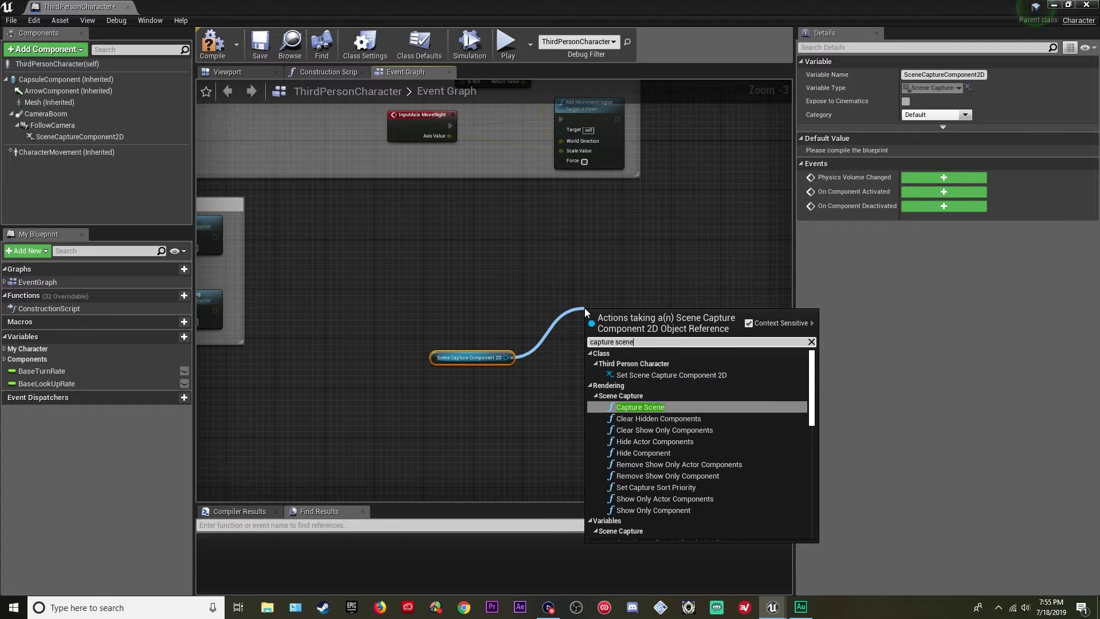
left_click(636, 407)
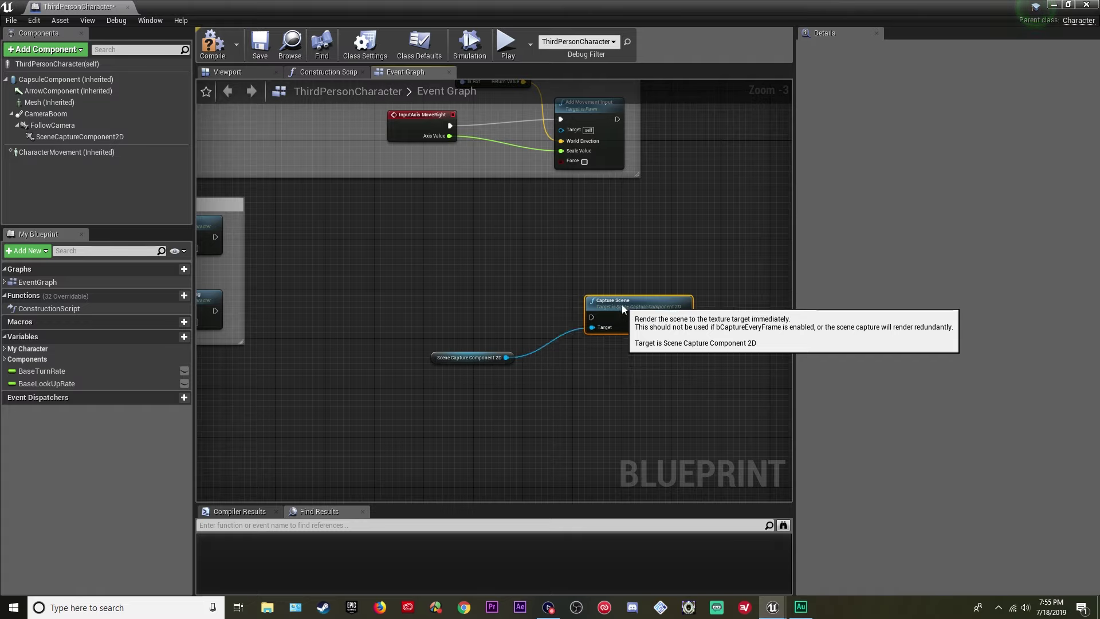
- Add an F keyboard event, connect its Pressed output to the Capture Scene node, and compile and save the blueprint
right_click(452, 306)
type("keybo")
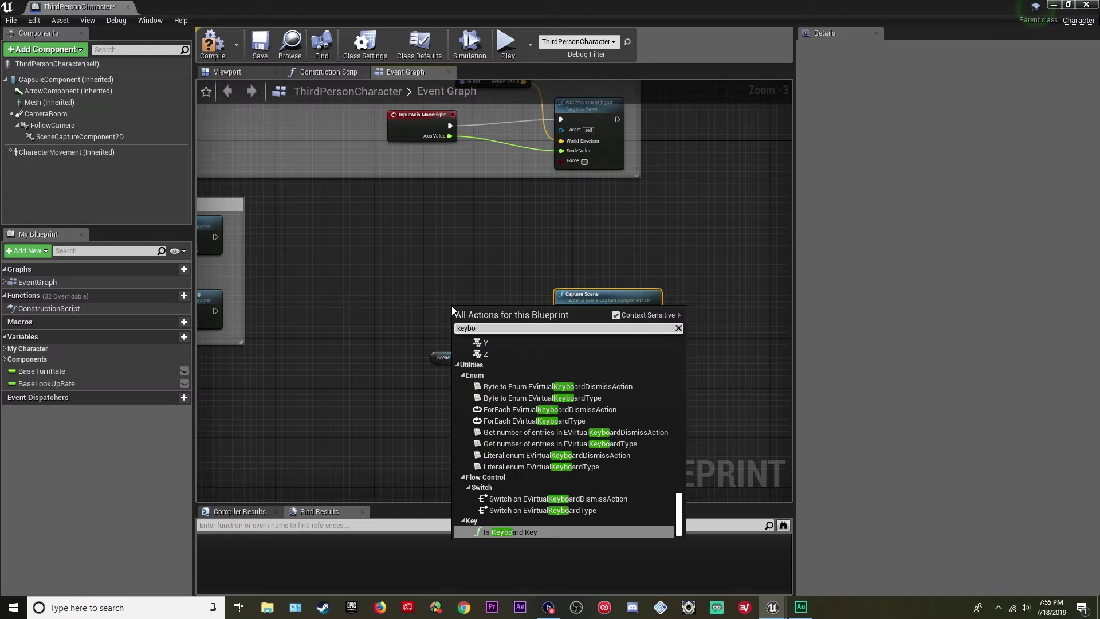
type("ard f")
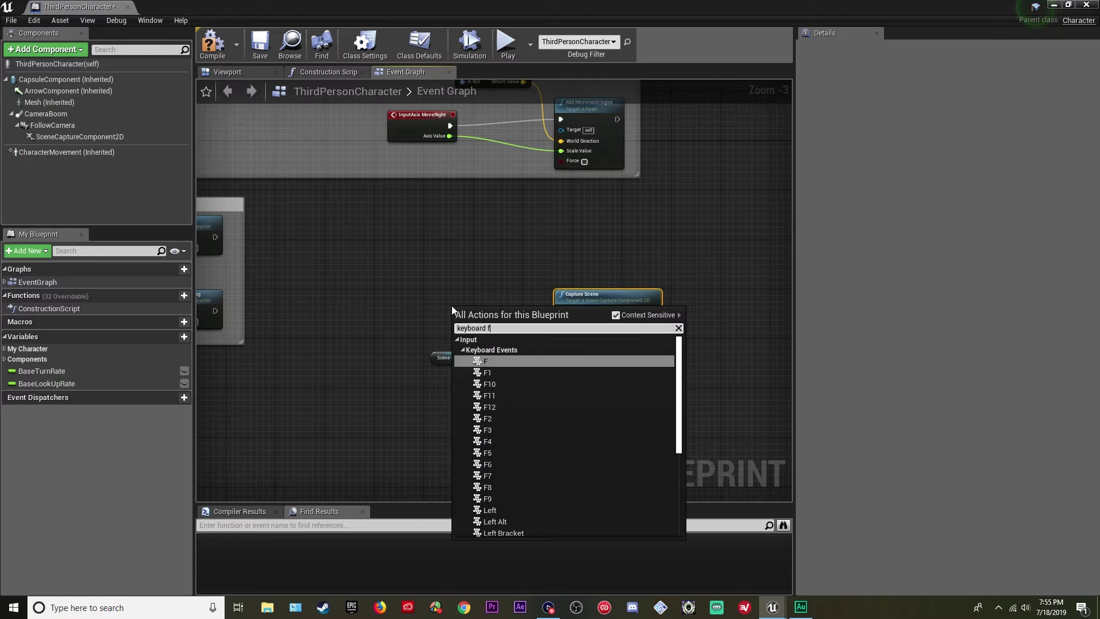
left_click(507, 362)
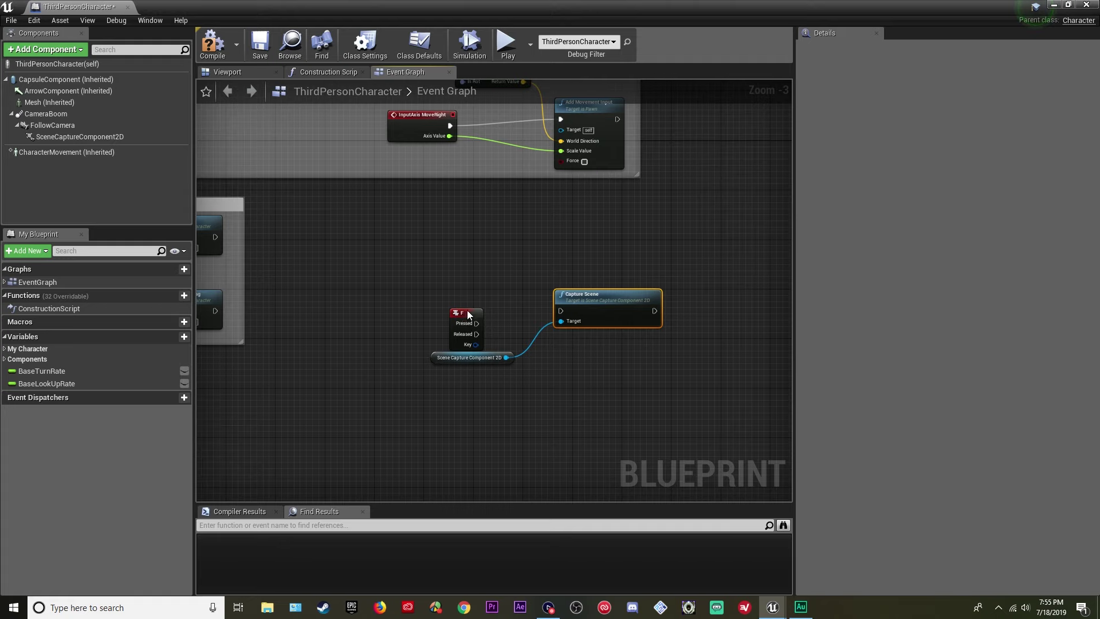
mouse_move(467, 311)
left_mouse_down()
mouse_move(467, 293)
mouse_move(562, 309)
mouse_move(479, 305)
left_mouse_up()
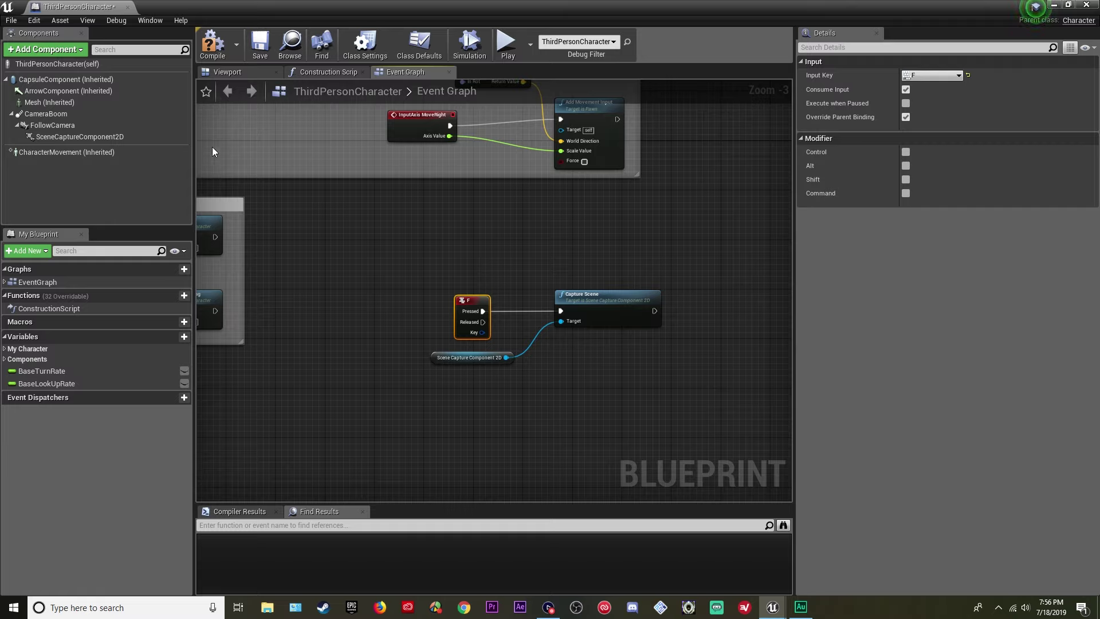
left_click(212, 43)
left_click(260, 43)
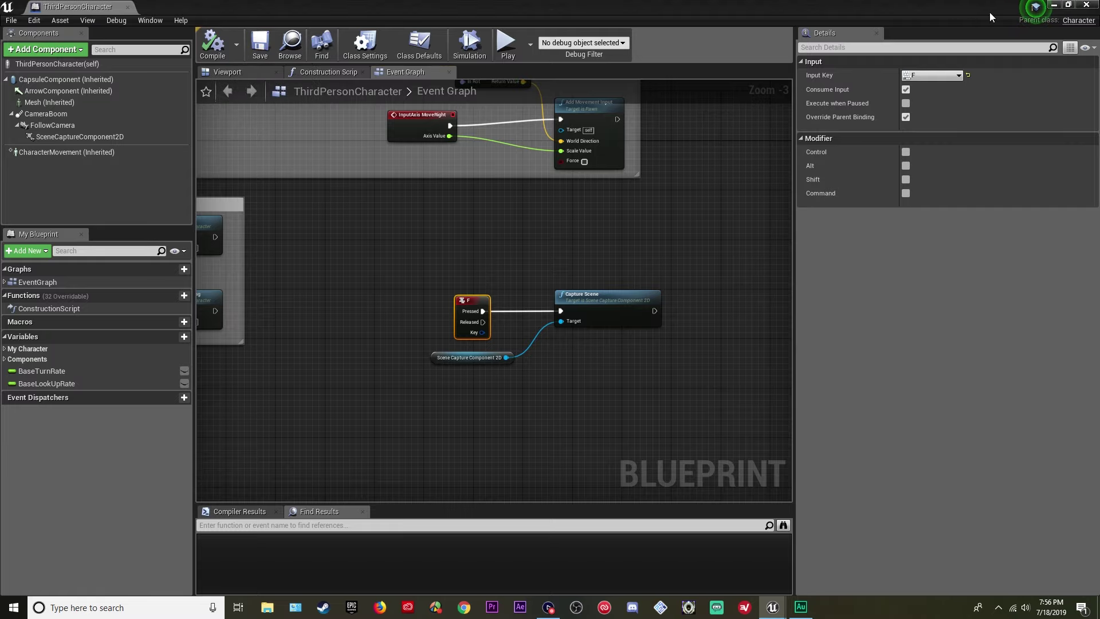
- Play the level, trigger a scene capture with the character in view, and inspect the image stored in RenderTarget_1
left_click(1054, 5)
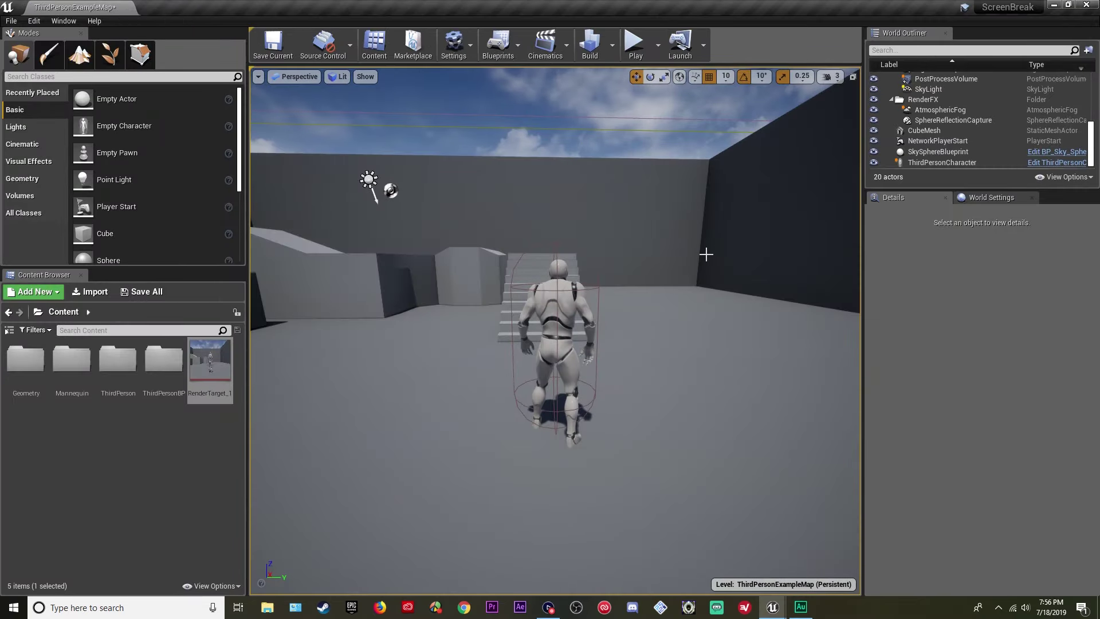
key("alt+p")
key("w")
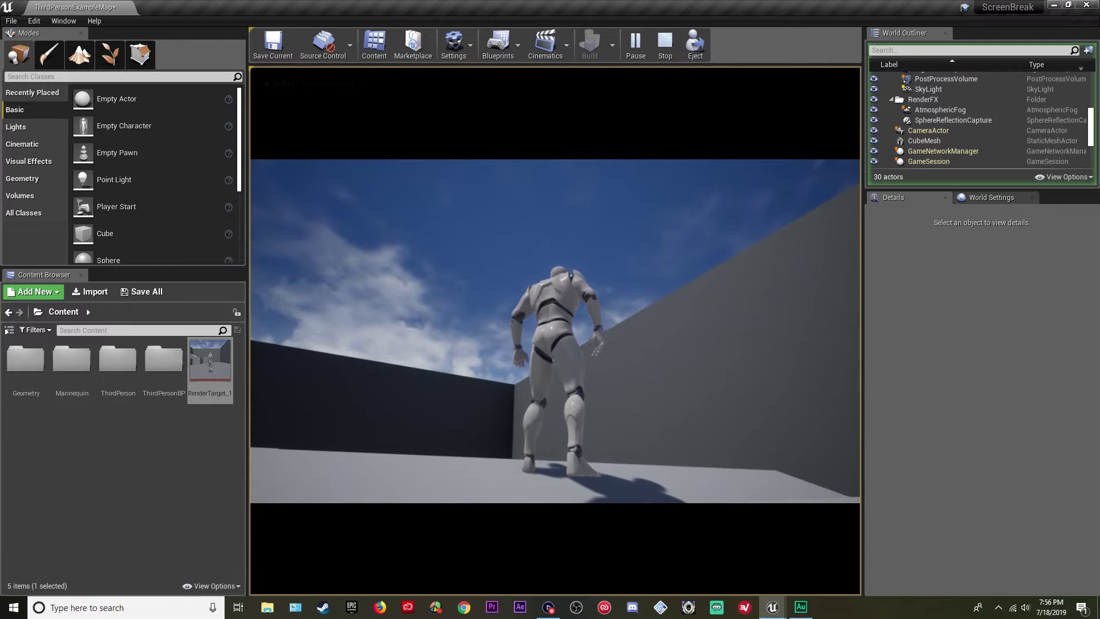
key("Escape")
double_click(212, 363)
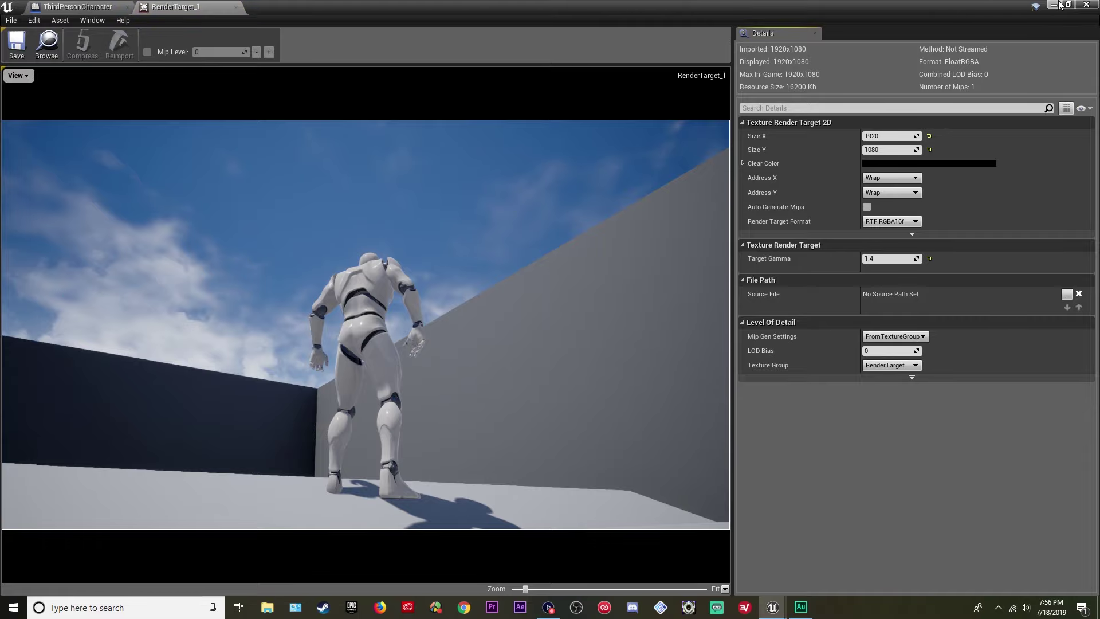
left_click(1085, 4)
- Play the level again, capture a different view, check RenderTarget_1 and return to the level editor
key("alt+p")
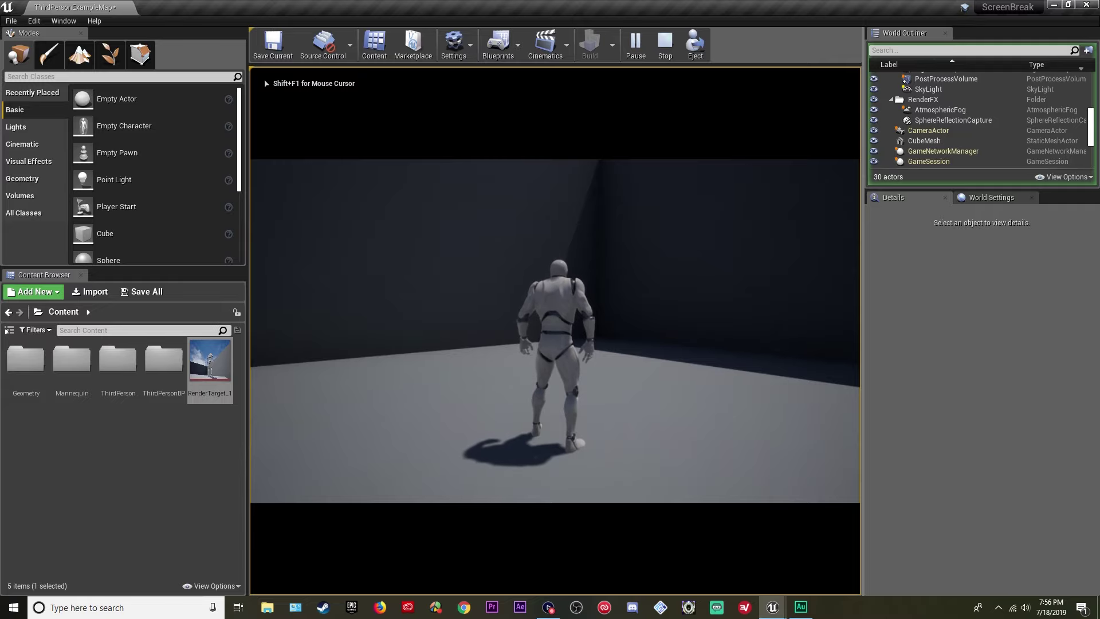
key("Escape")
double_click(206, 379)
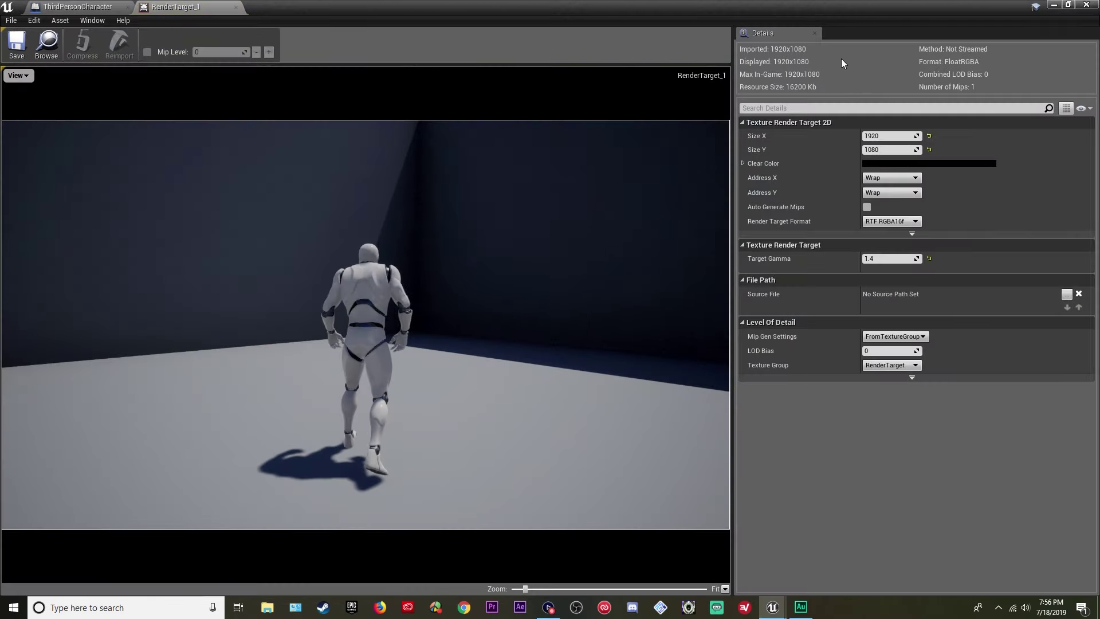
left_click(235, 7)
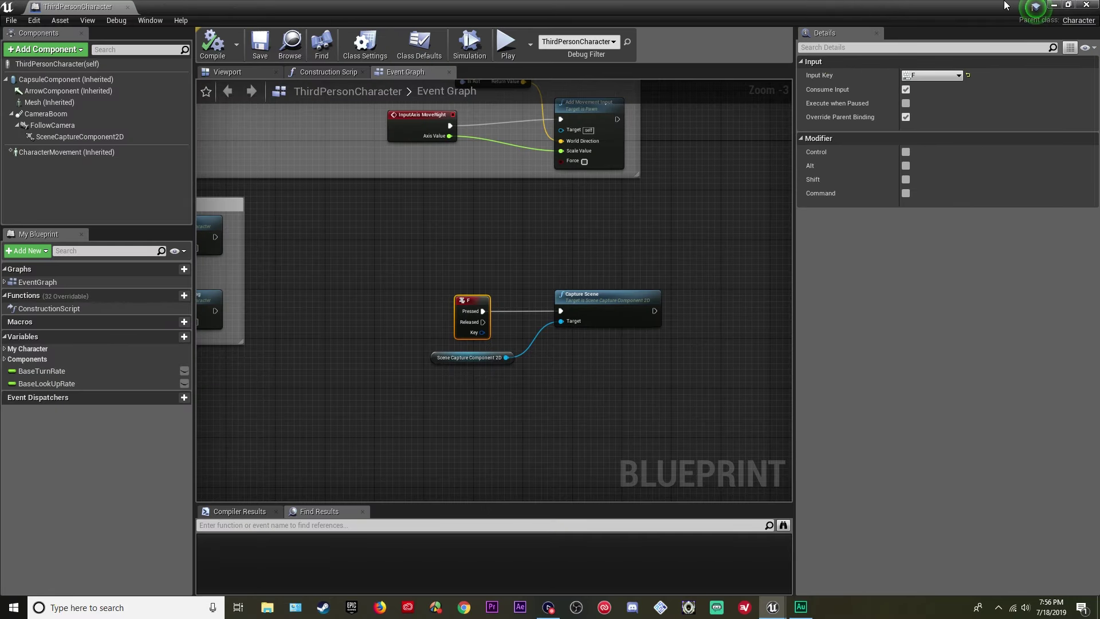
left_click(1057, 5)
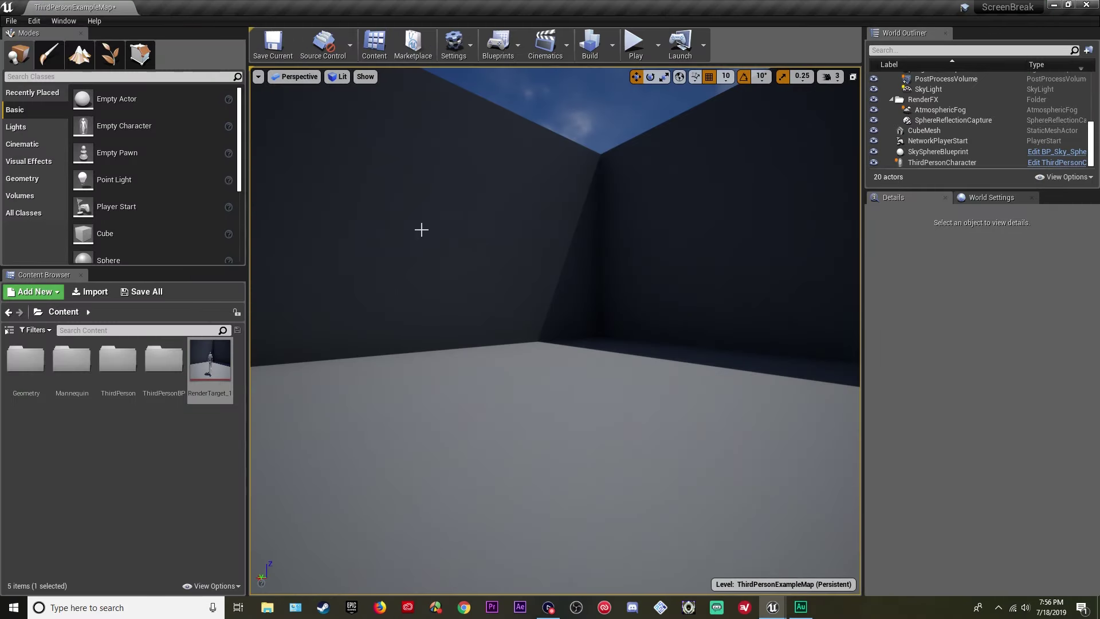
- Create a material from the RenderTarget_1 asset and name it Mat_RenderT1
right_click(214, 370)
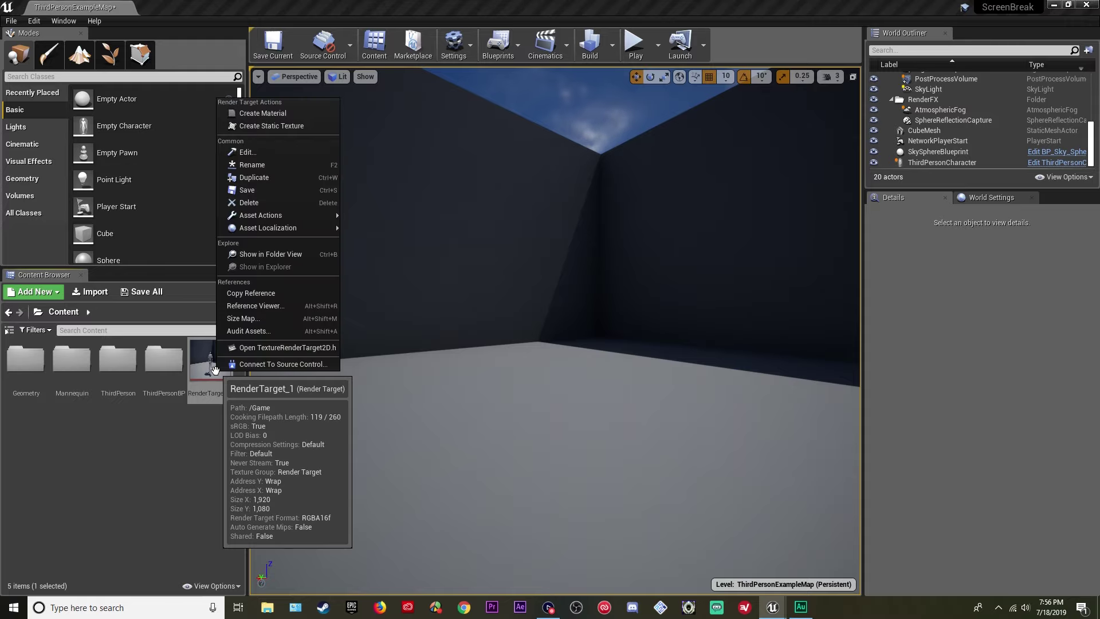
left_click(264, 115)
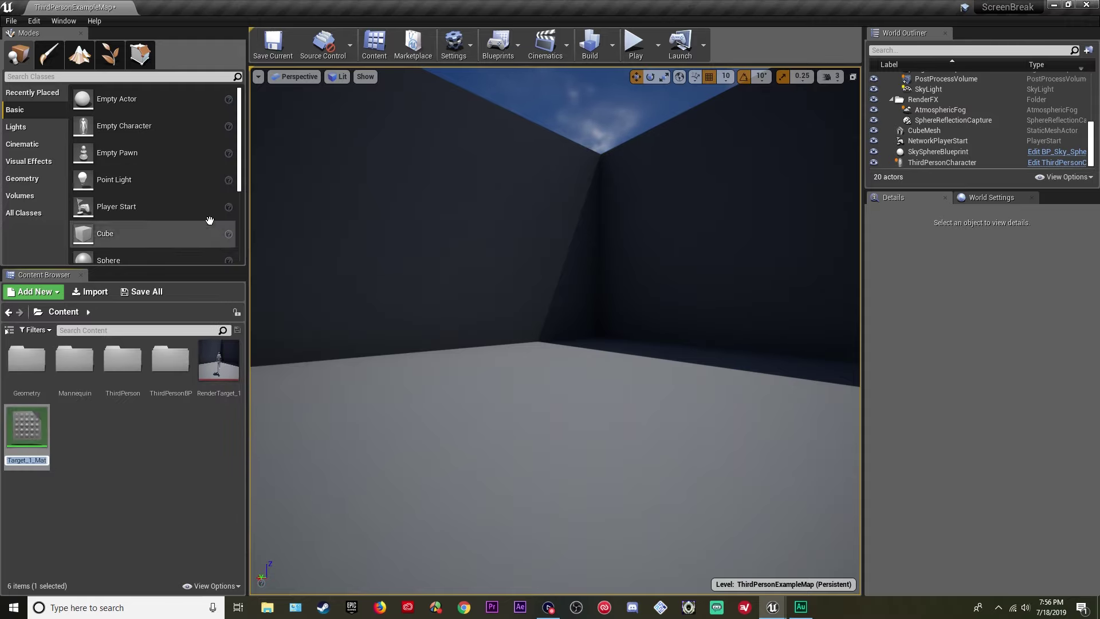
type("Mat_")
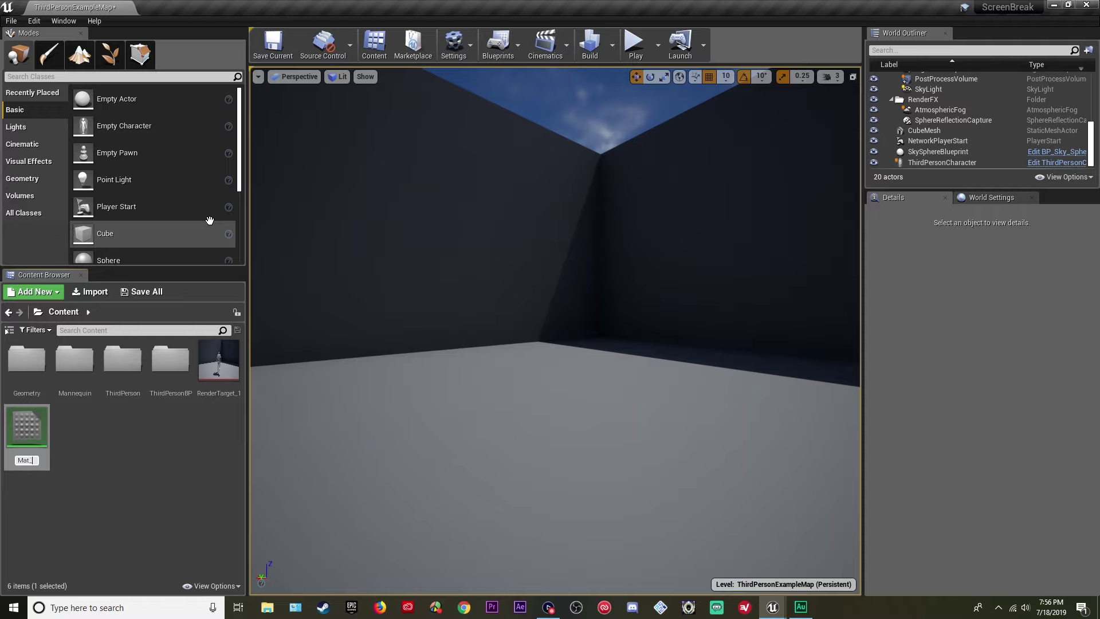
type("Render")
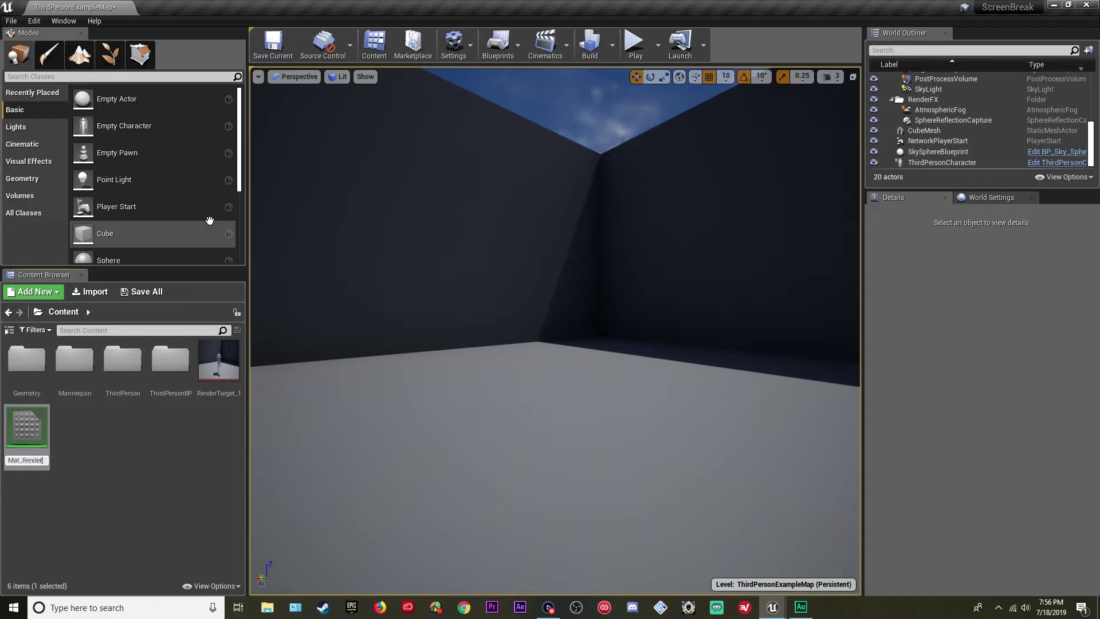
type("T1")
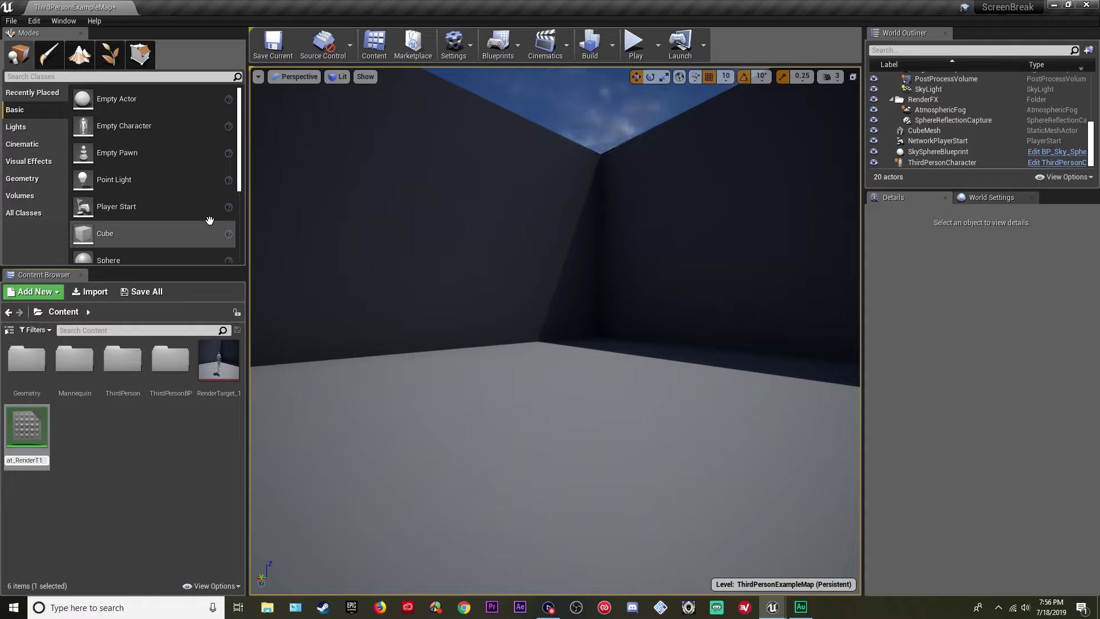
key("Return")
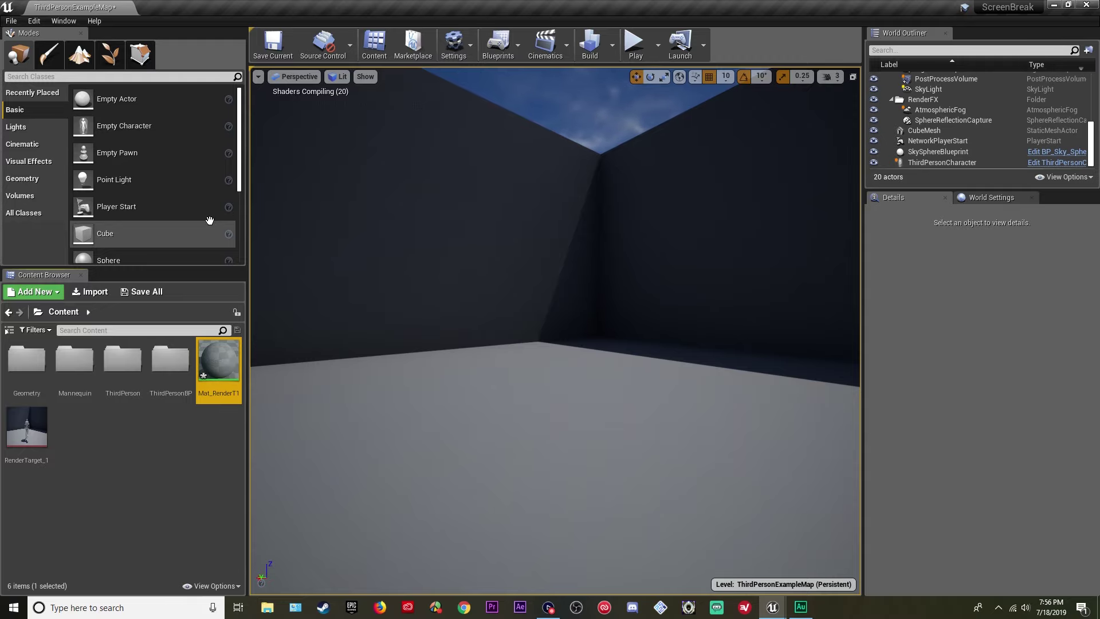
- Open the Mat_RenderT1 material and move its Texture Sample node farther away from the result node
double_click(217, 371)
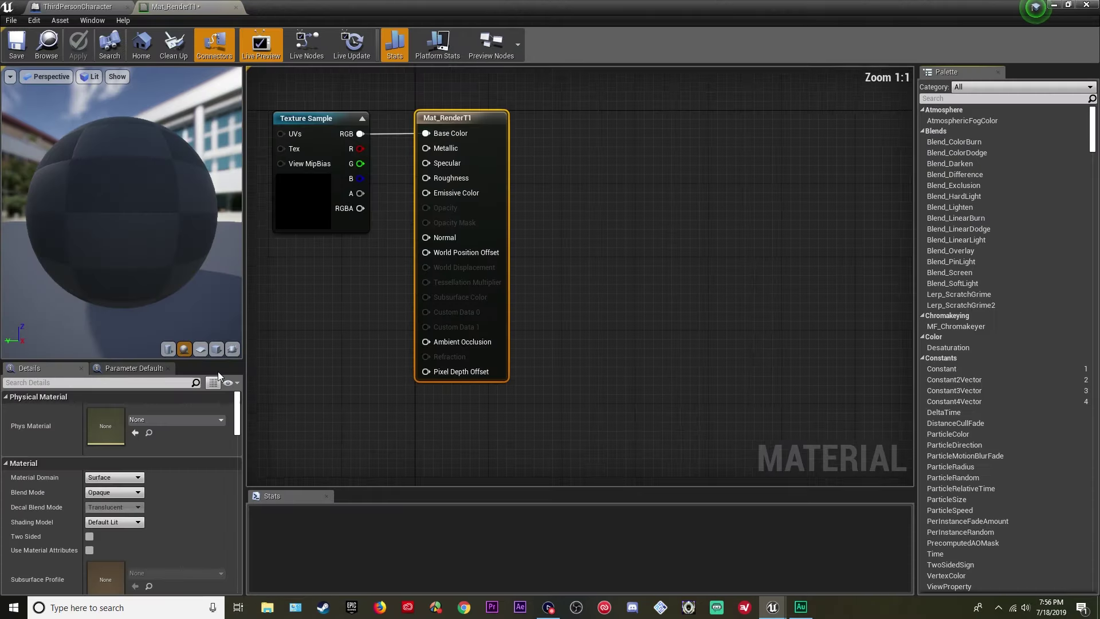
right_click_drag(454, 335, 592, 335)
left_click_drag(567, 151, 391, 147)
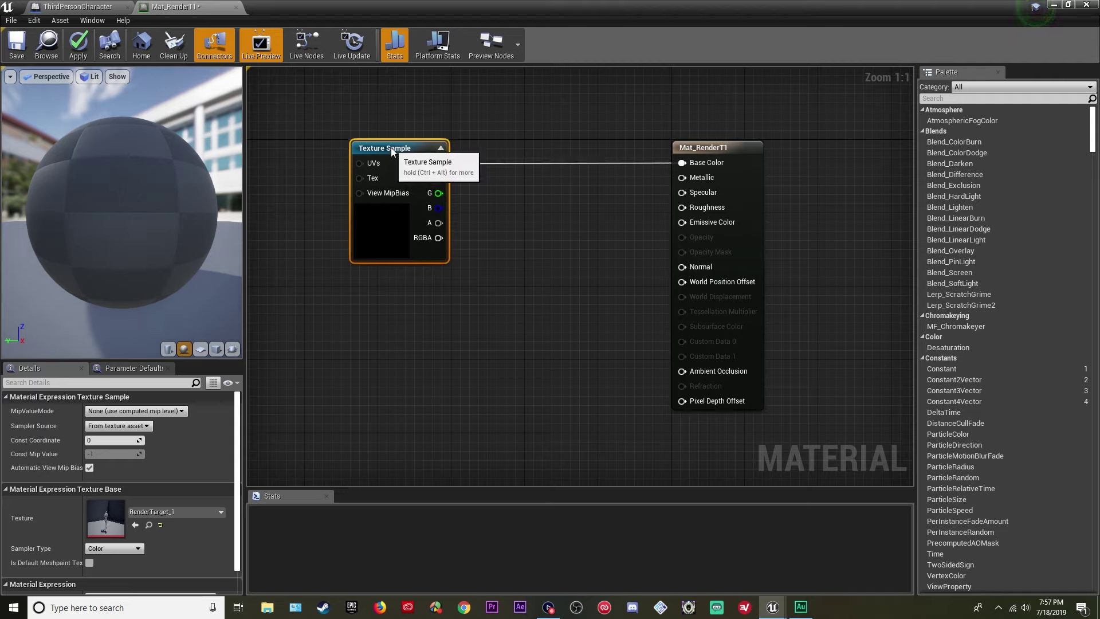
- Set the material's Shading Model to Unlit and connect the Texture Sample's RGB output to Emissive Color
left_click(724, 147)
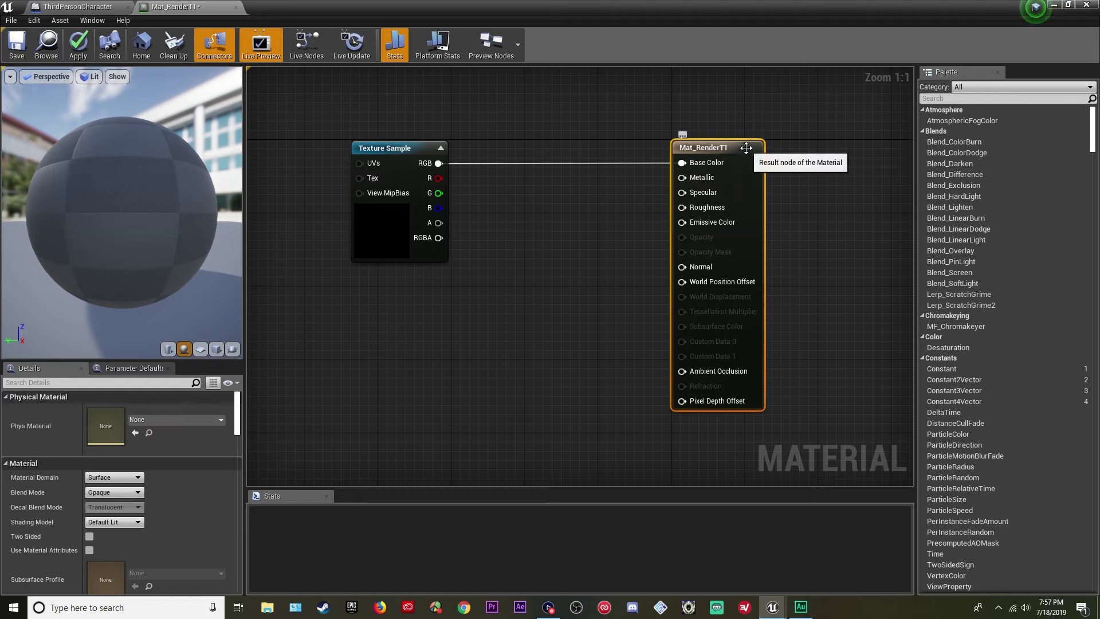
left_click(129, 522)
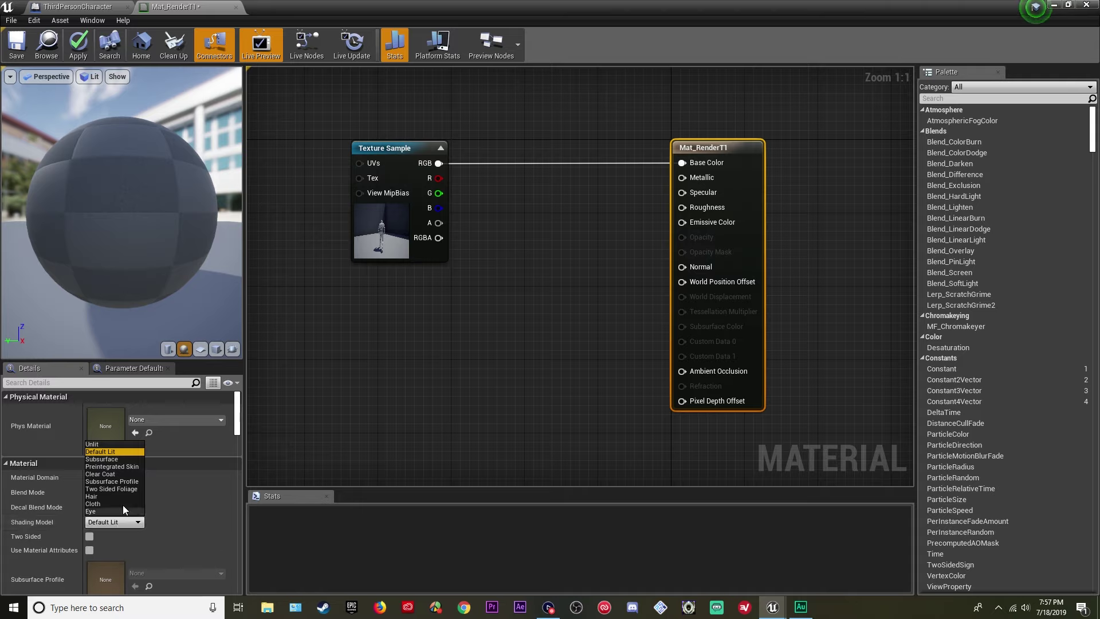
left_click(108, 444)
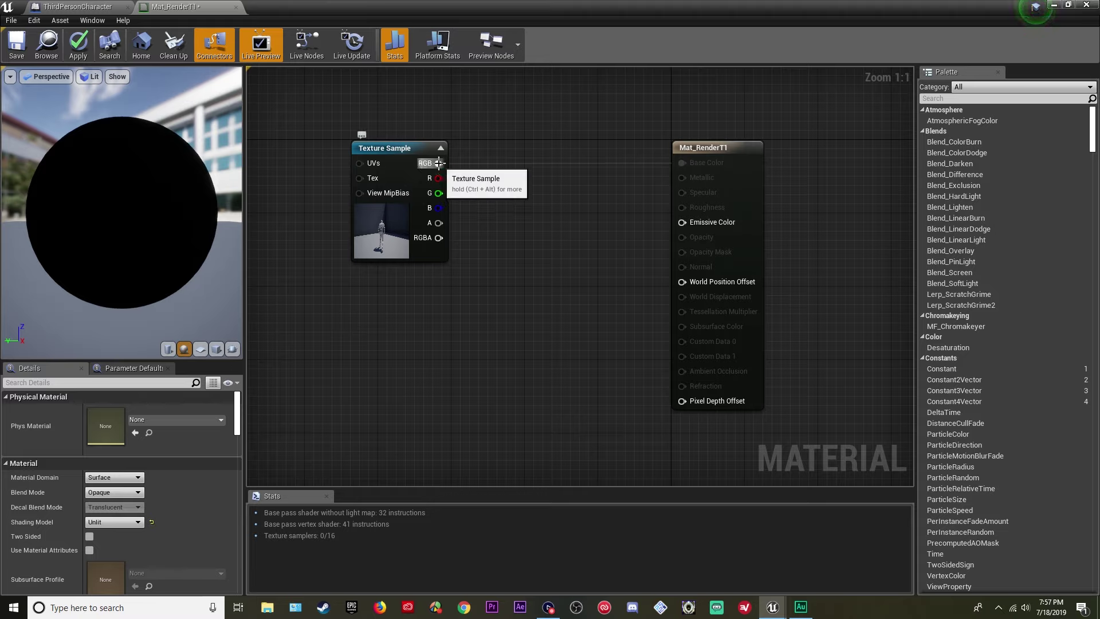
left_click_drag(438, 163, 682, 222)
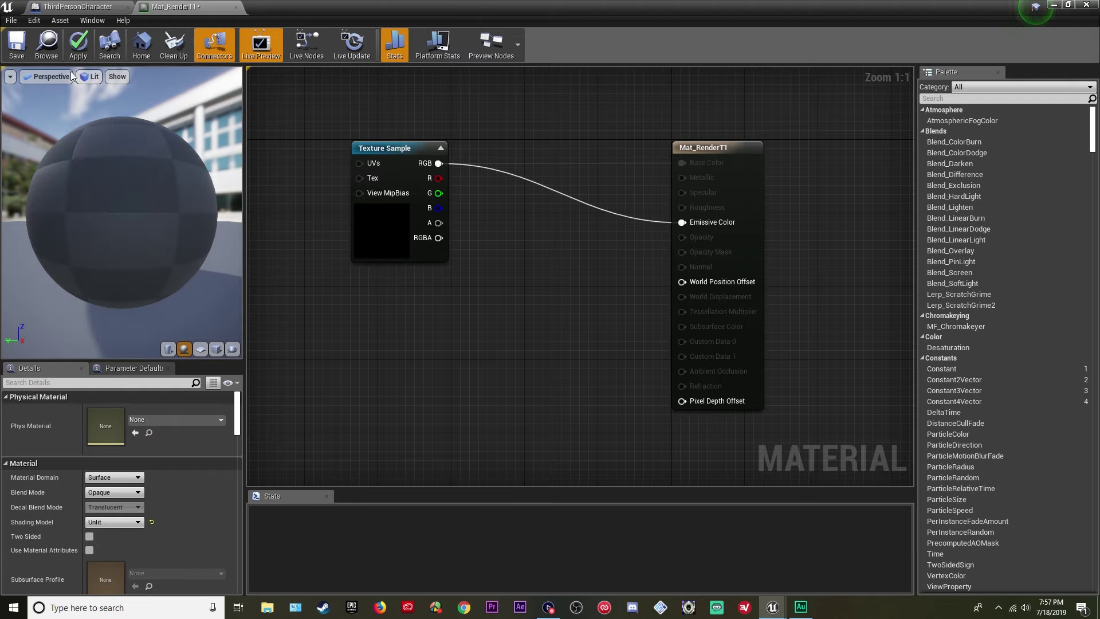
- Save and close the Mat_RenderT1 material, and return to the level editor
left_click(17, 49)
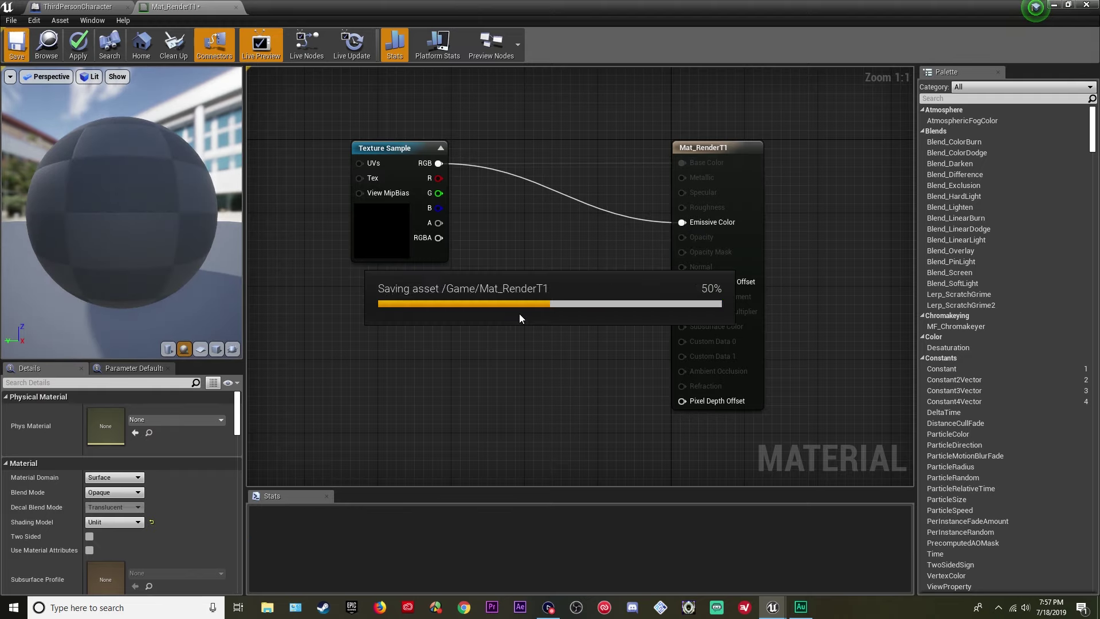
left_click(235, 7)
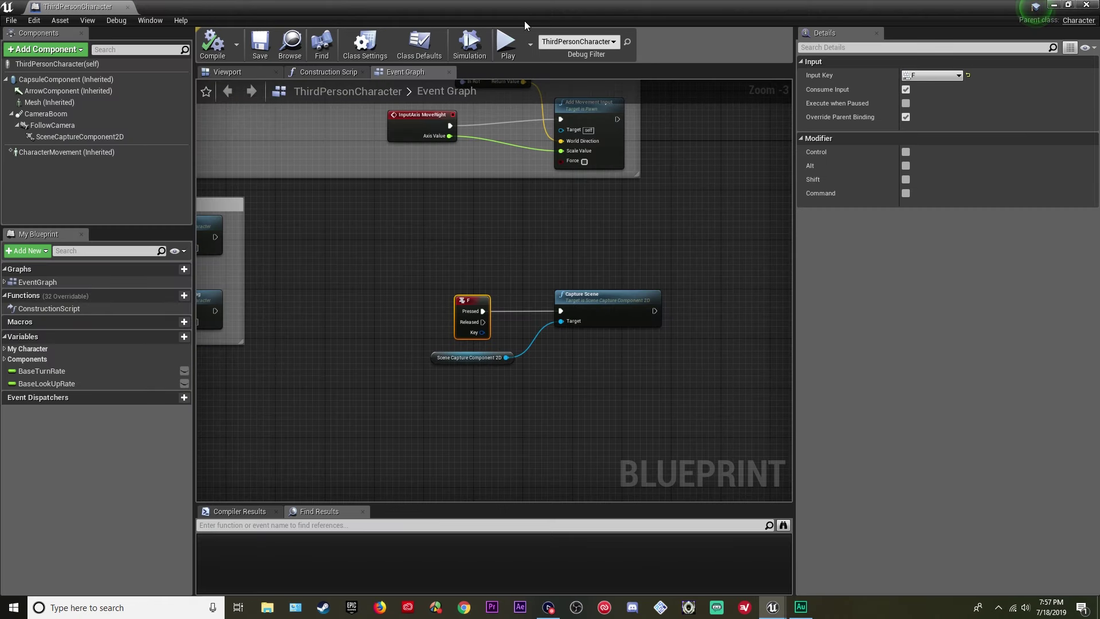
left_click(1086, 5)
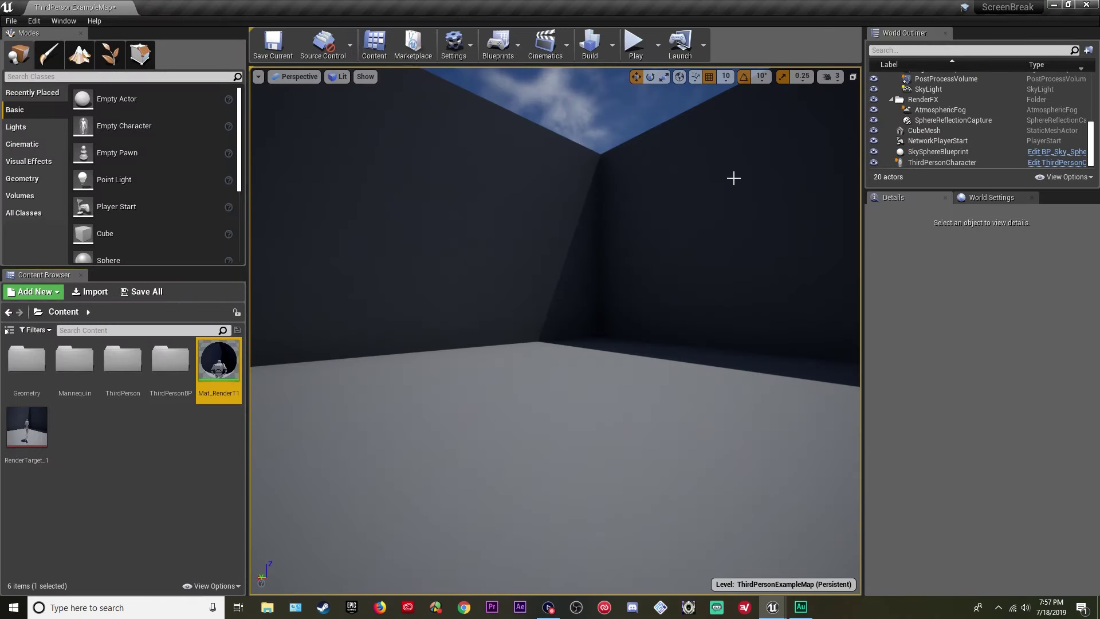
- Create a new material in the Content folder and name it Mat_Glass
left_click(156, 437)
right_click_drag(355, 400, 355, 375)
key("d")
right_click(112, 428)
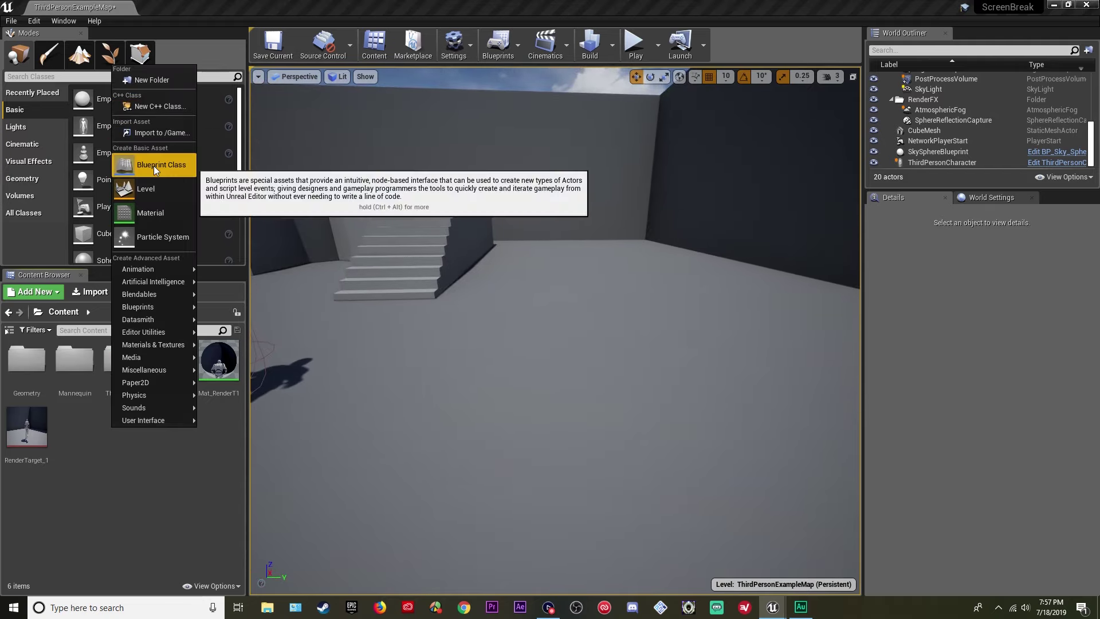
left_click(154, 211)
type("M")
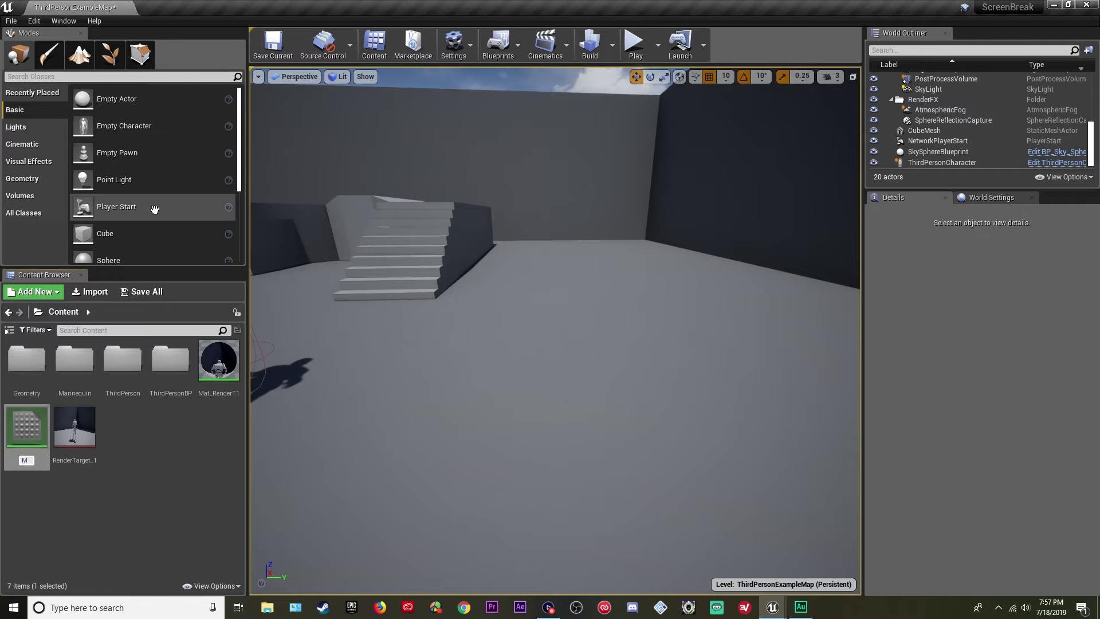
type("at_Glass")
key("Return")
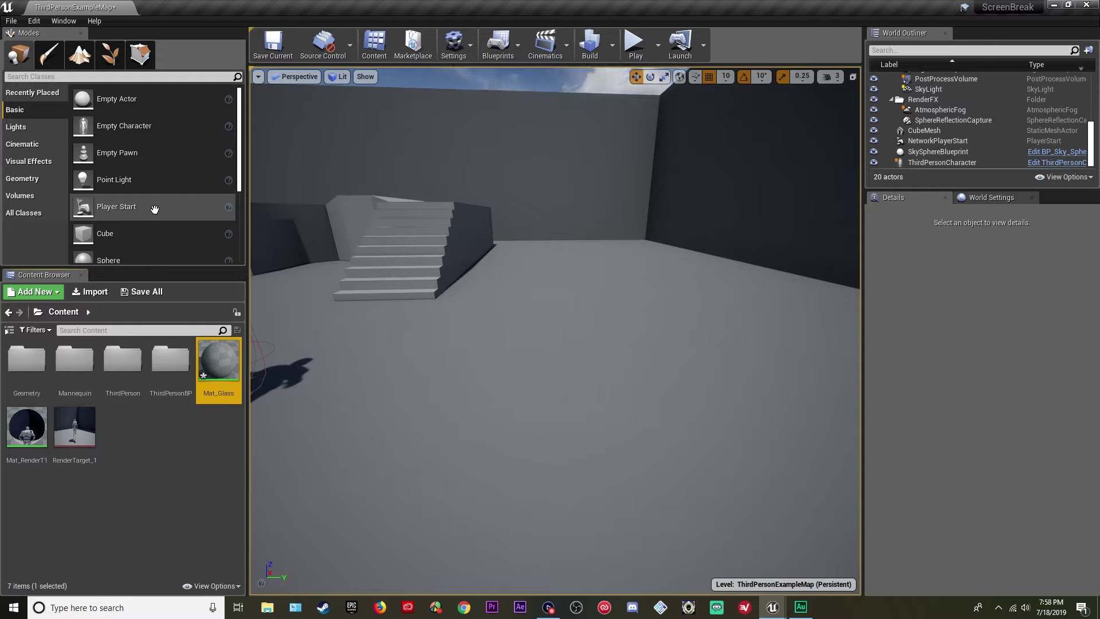
- Open Mat_Glass and add a Vector Parameter named Color, placed level with the upper part of the result node
double_click(226, 359)
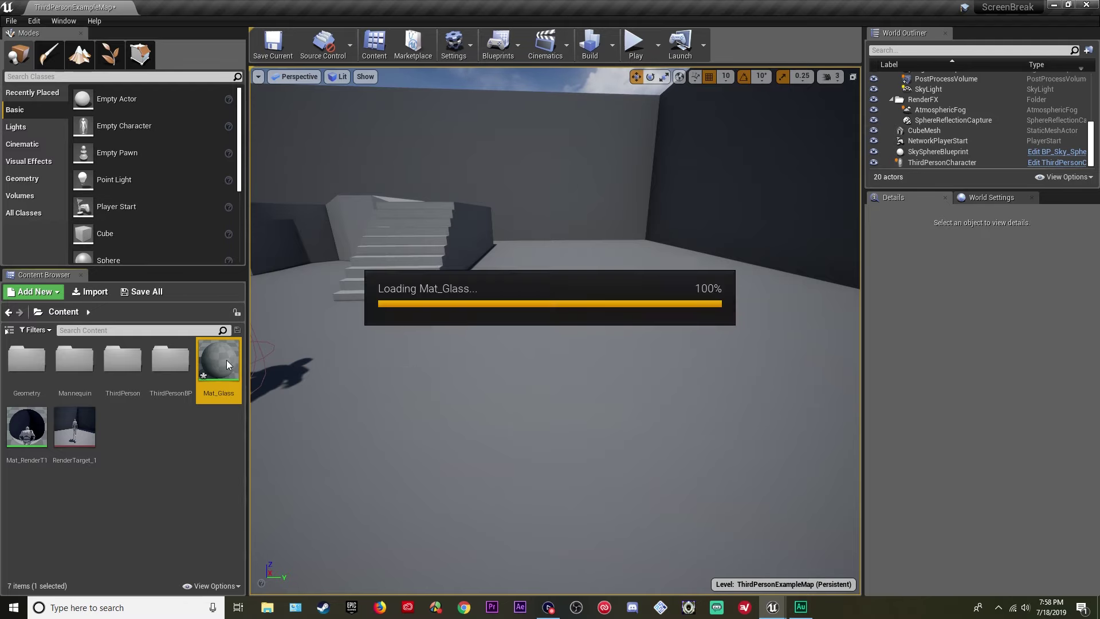
right_click(424, 218)
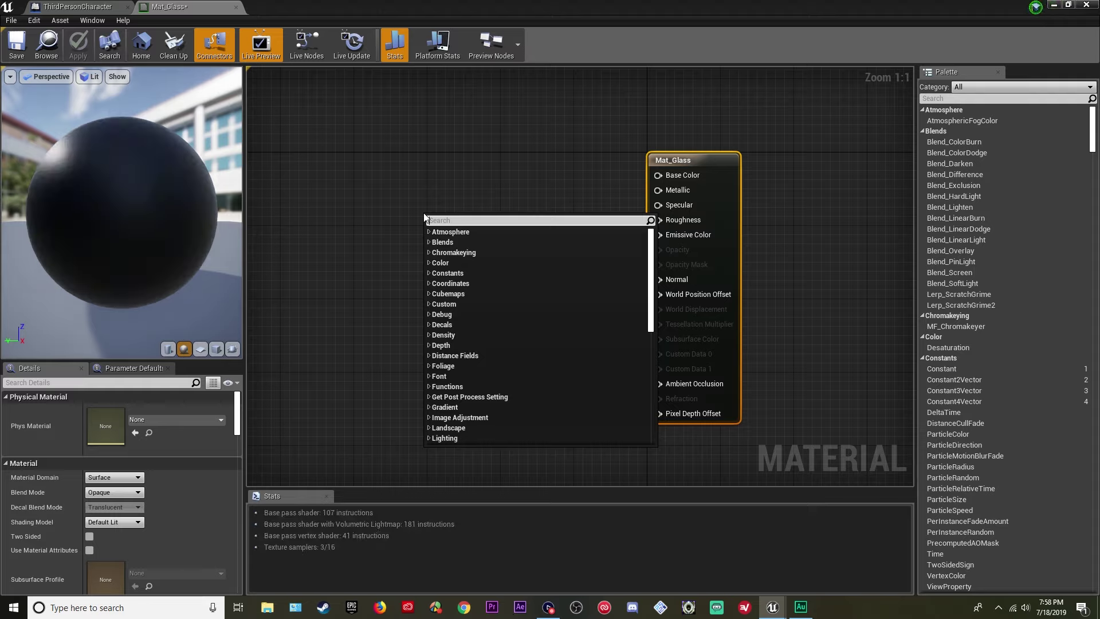
type("vector para")
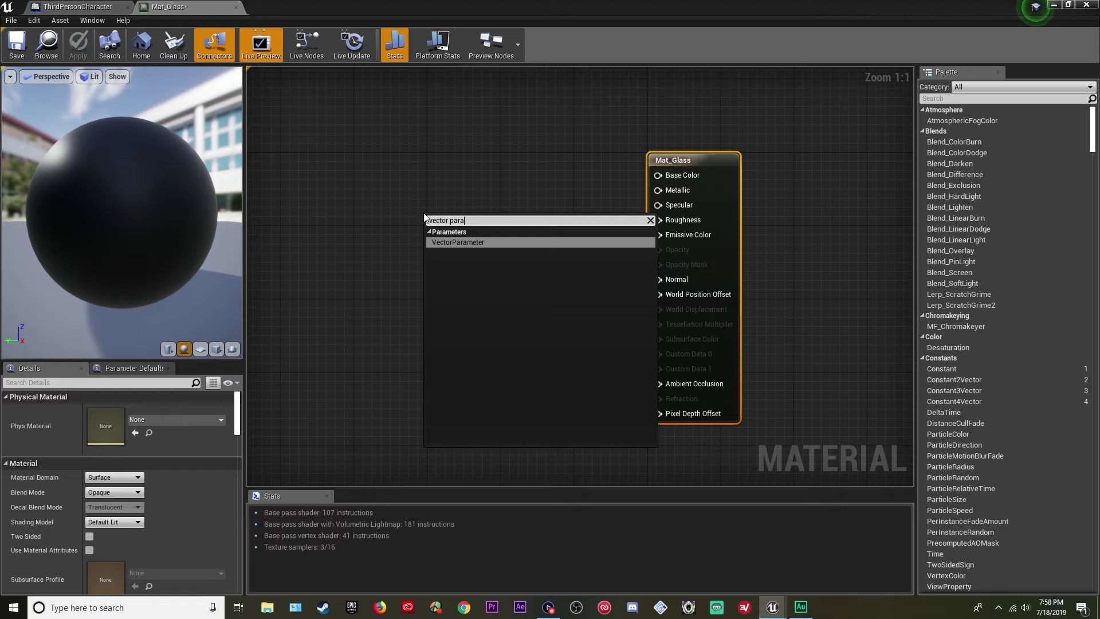
key("Return")
type("C")
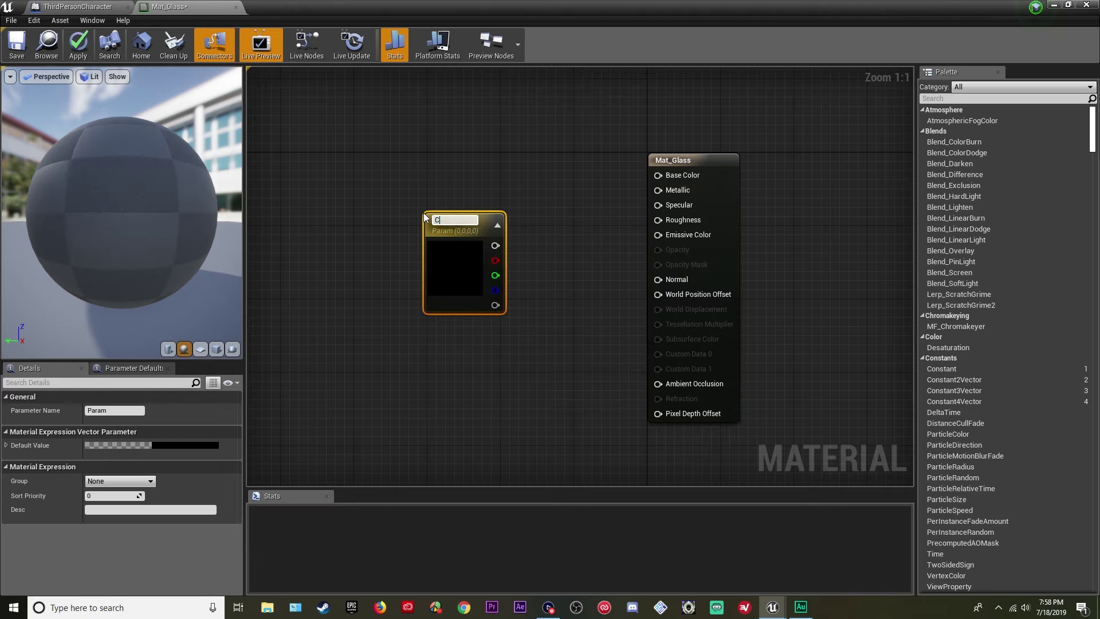
type("olor")
key("Return")
left_click_drag(453, 221, 447, 171)
- Set the Shading Model of Mat_Glass to Unlit
left_click(681, 166)
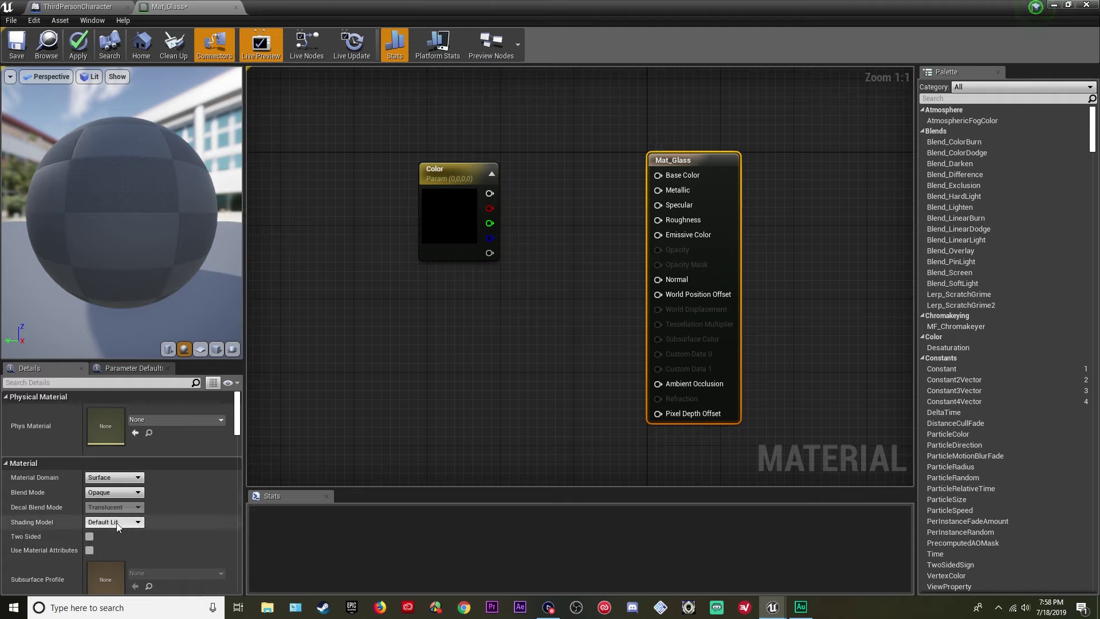
left_click(116, 522)
left_click(115, 444)
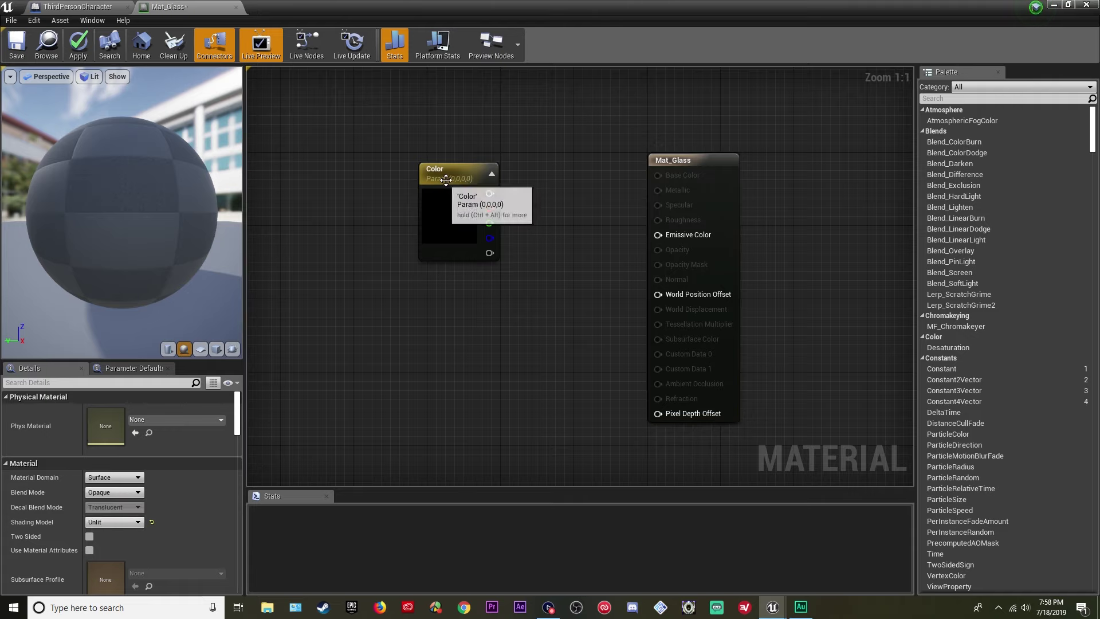
- Set the Color parameter's default value to a bright light blue with R 0, G about 0.447 and B 1
left_click(434, 201)
left_click(180, 444)
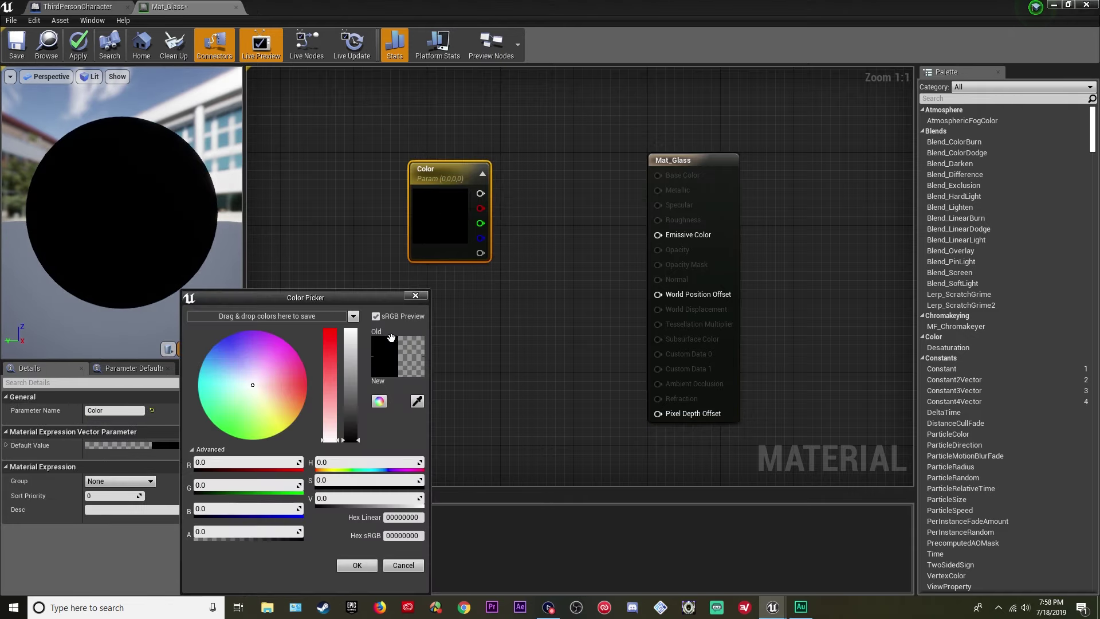
left_click_drag(211, 360, 210, 349)
left_click_drag(356, 345, 351, 325)
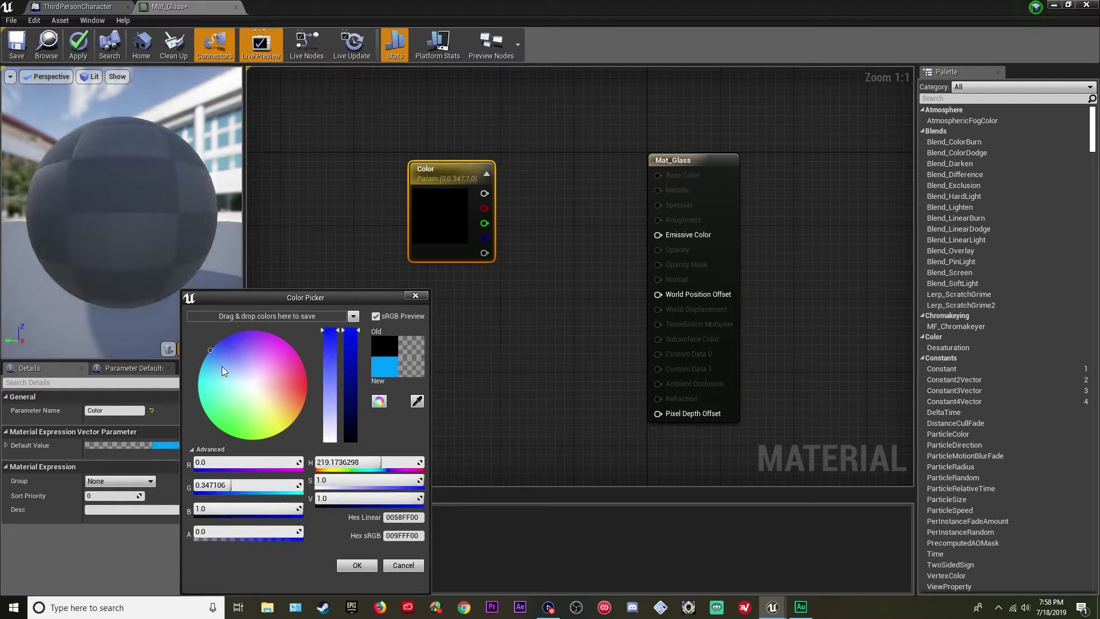
left_click_drag(211, 351, 207, 356)
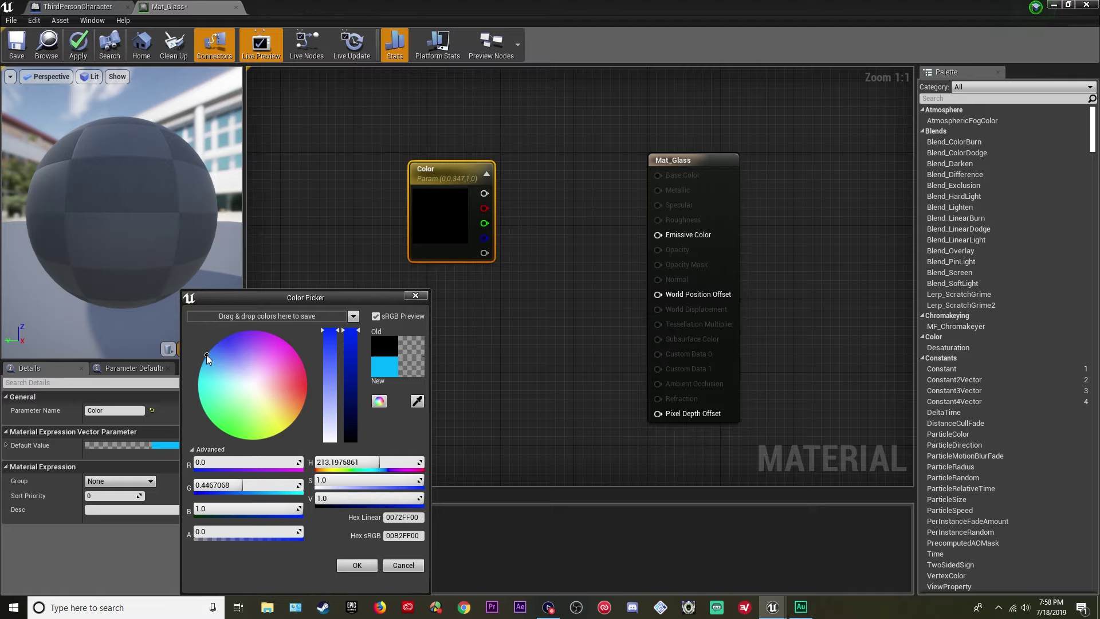
left_click(357, 565)
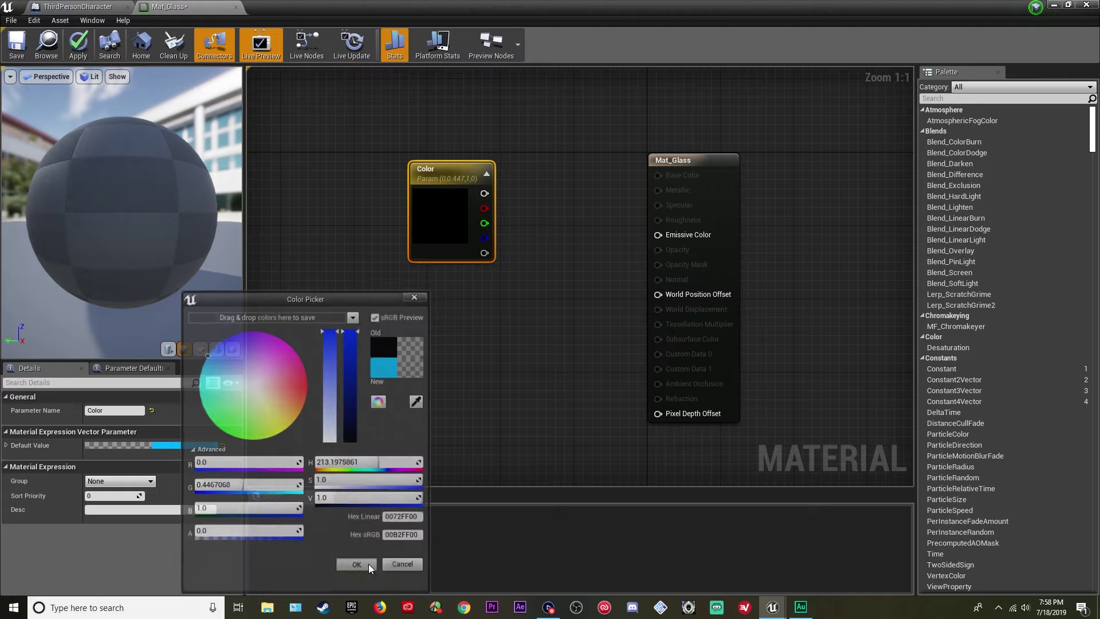
- Connect the Color parameter's output to Emissive Color, then save and close Mat_Glass and return to the level
left_click_drag(484, 193, 657, 234)
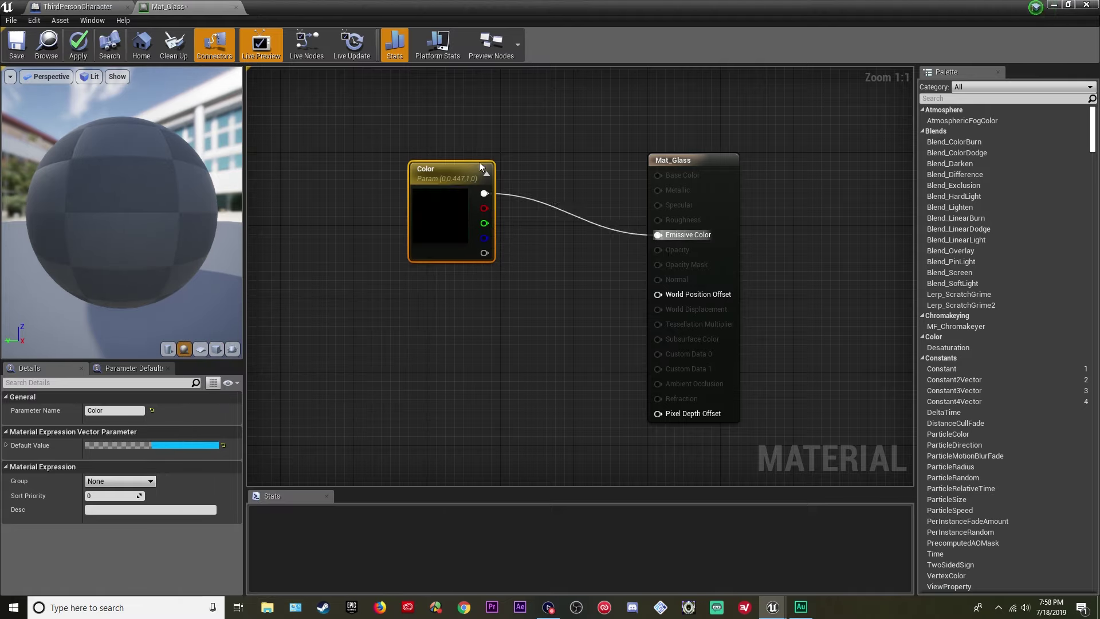
left_click(17, 40)
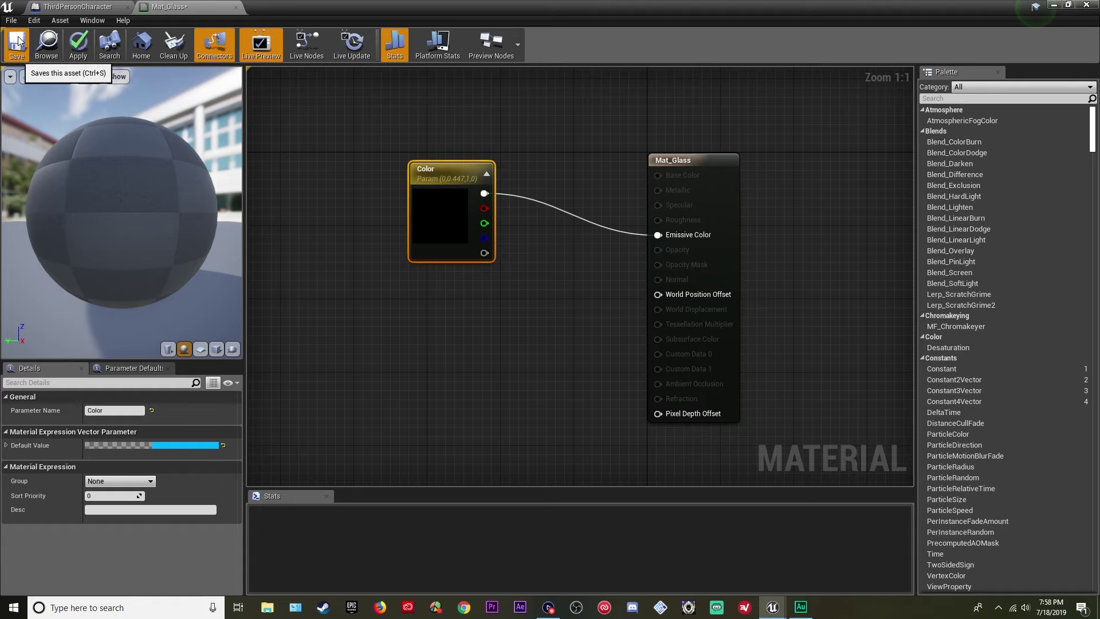
left_click(236, 8)
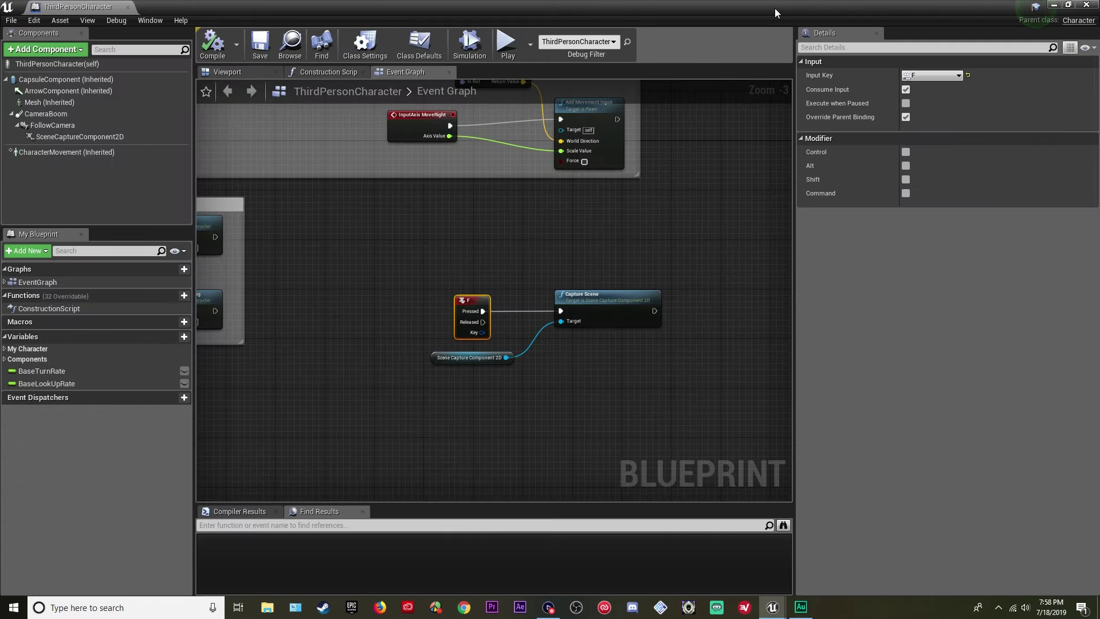
left_click(1053, 5)
- Place an additive Box geometry brush with the Mat_Glass material on the open floor beside the stairs
right_click_drag(555, 331, 475, 338)
right_click_drag(562, 272, 560, 255)
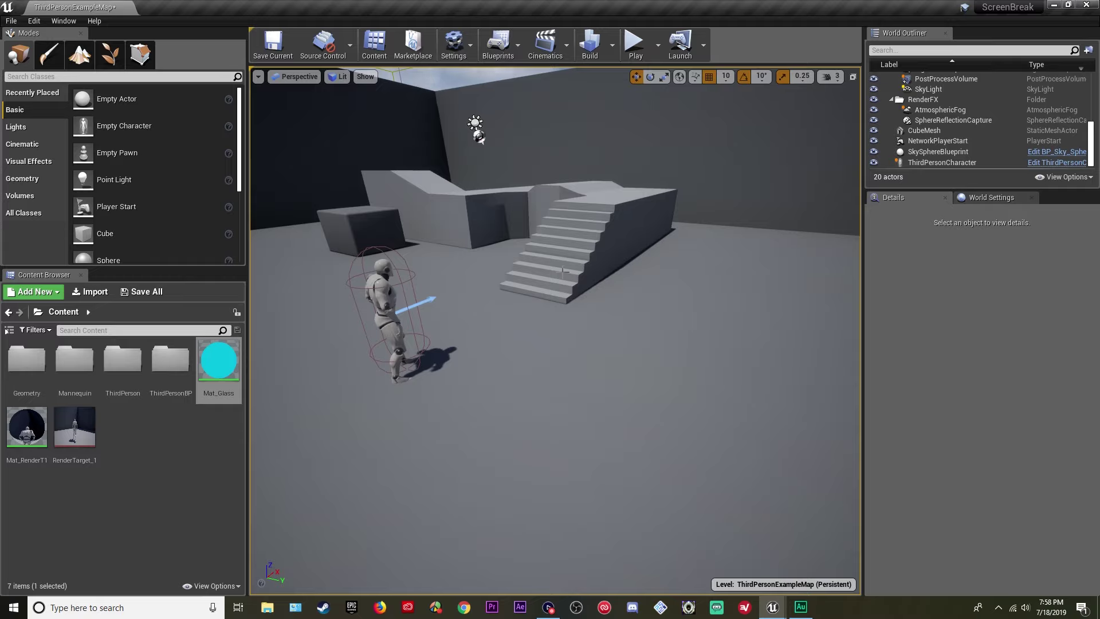
right_click_drag(562, 275, 636, 261)
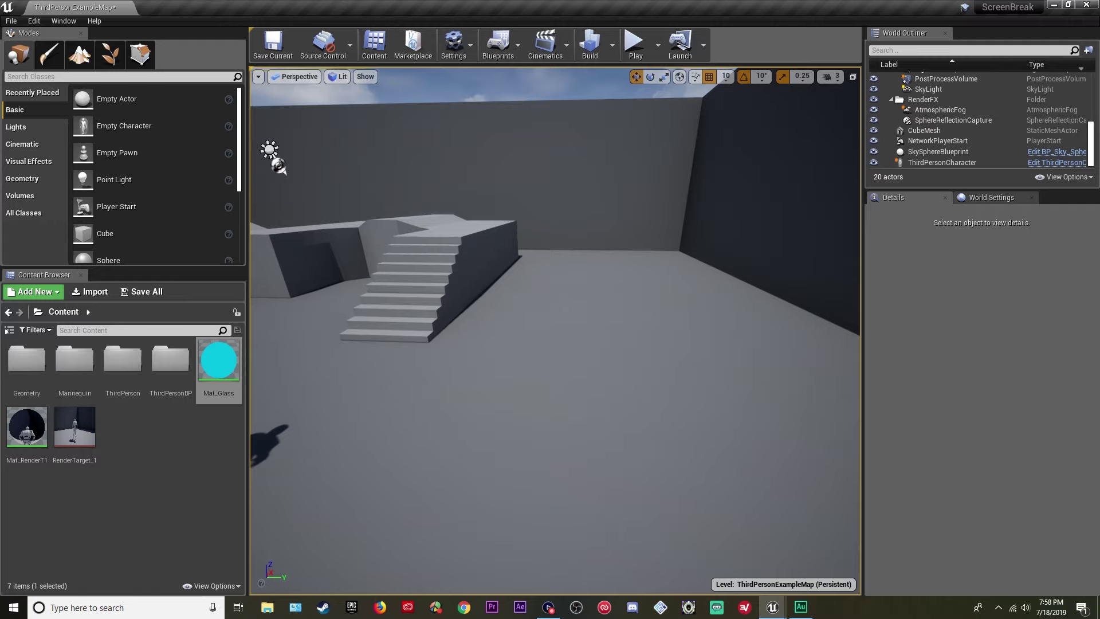
left_click(23, 178)
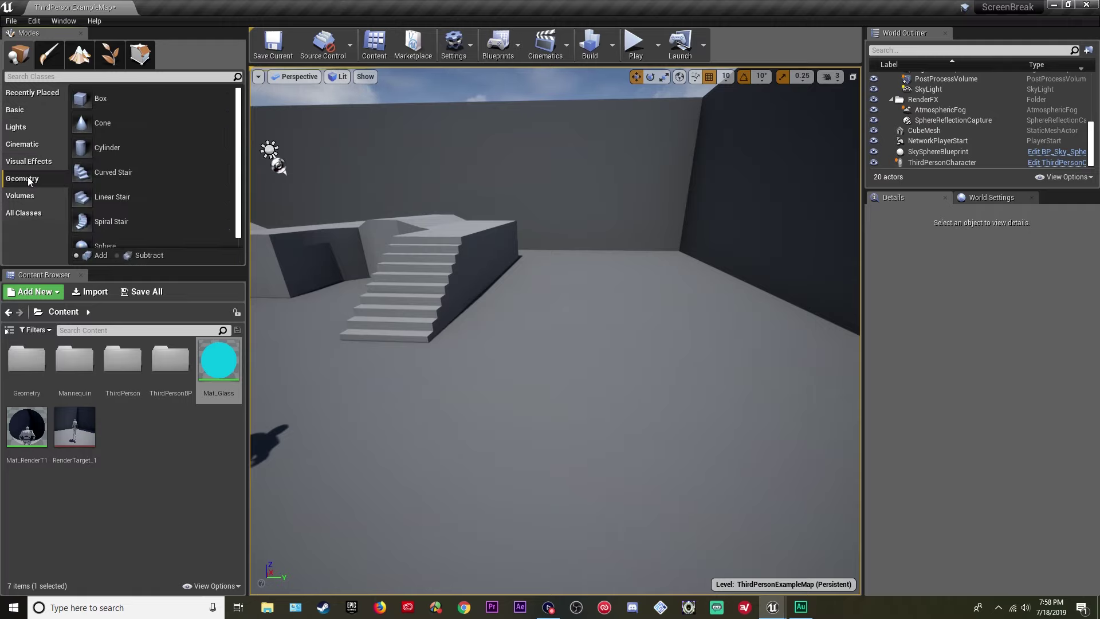
mouse_move(109, 101)
left_mouse_down()
mouse_move(562, 307)
mouse_move(603, 344)
left_mouse_up()
key("w")
key("a")
right_click_drag(399, 389, 504, 394)
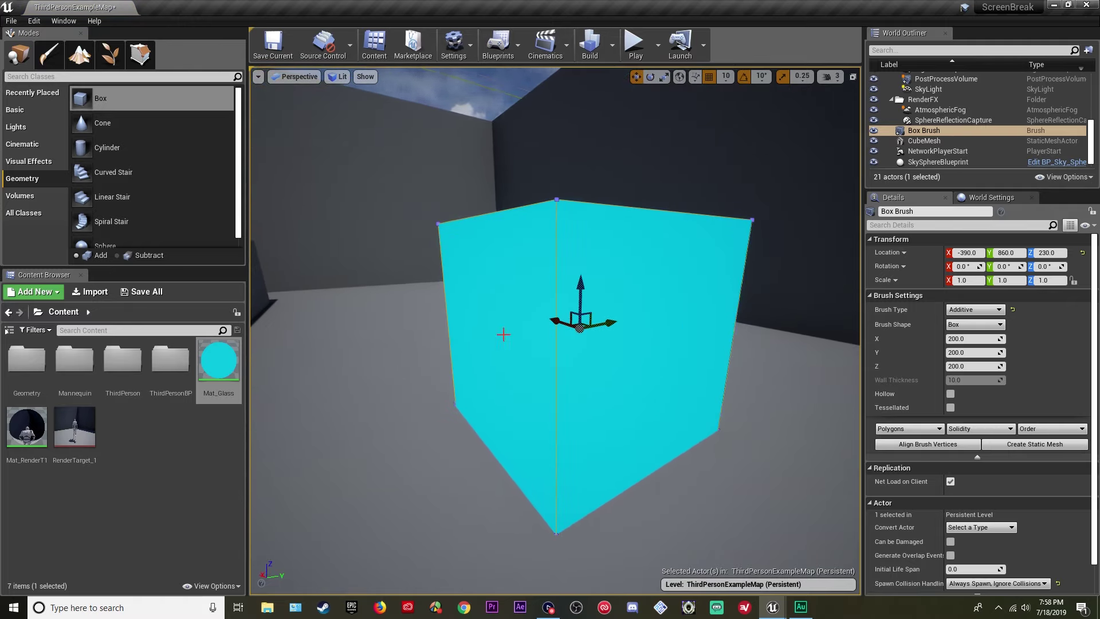
- Apply the Mat_RenderT1 material to the box brush's front face only
left_click(201, 435)
key("s")
key("d")
right_click_drag(505, 349, 578, 355)
left_click(577, 354)
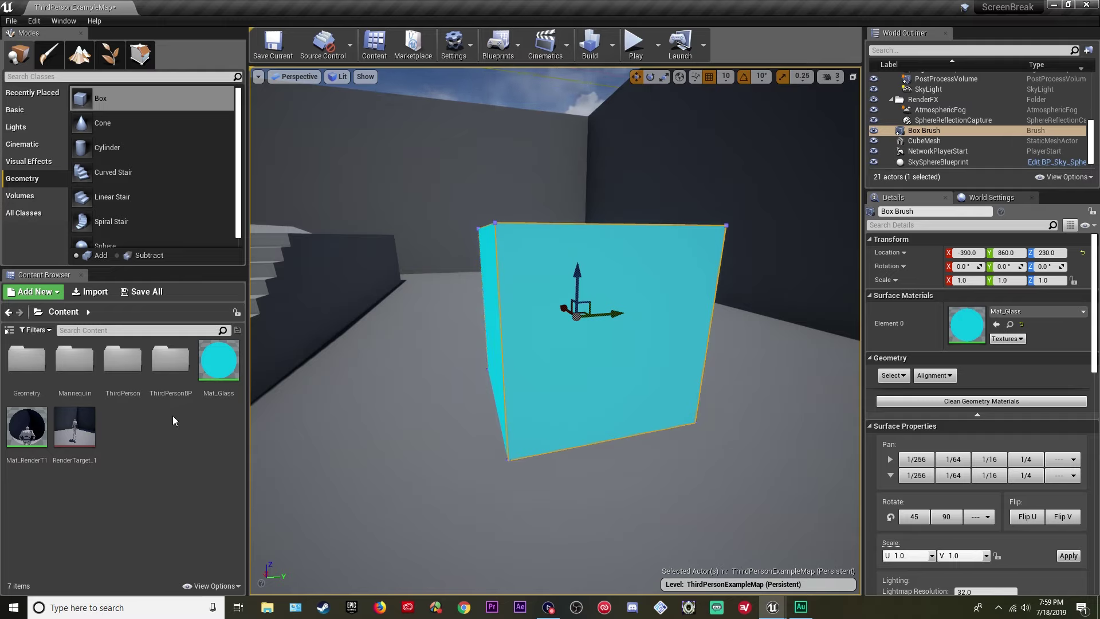
left_click_drag(25, 439, 602, 393)
right_click_drag(480, 356, 524, 341)
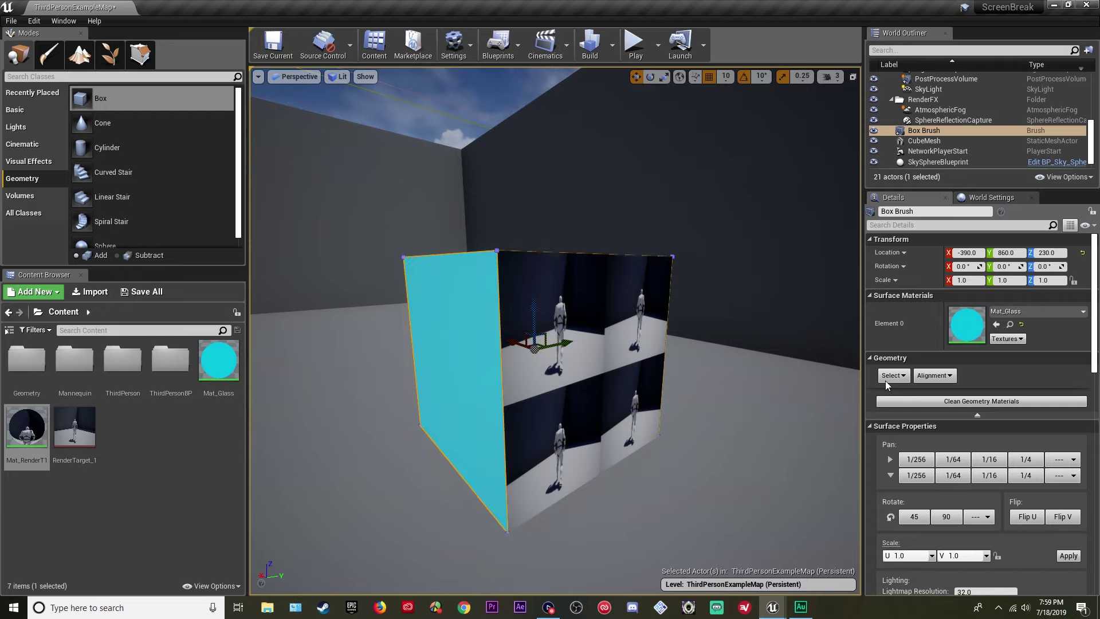
- Resize the box brush into a thin screen with Z 90, Y 160 and X 2
scroll(903, 357, "down", 5)
scroll(902, 357, "down", 3)
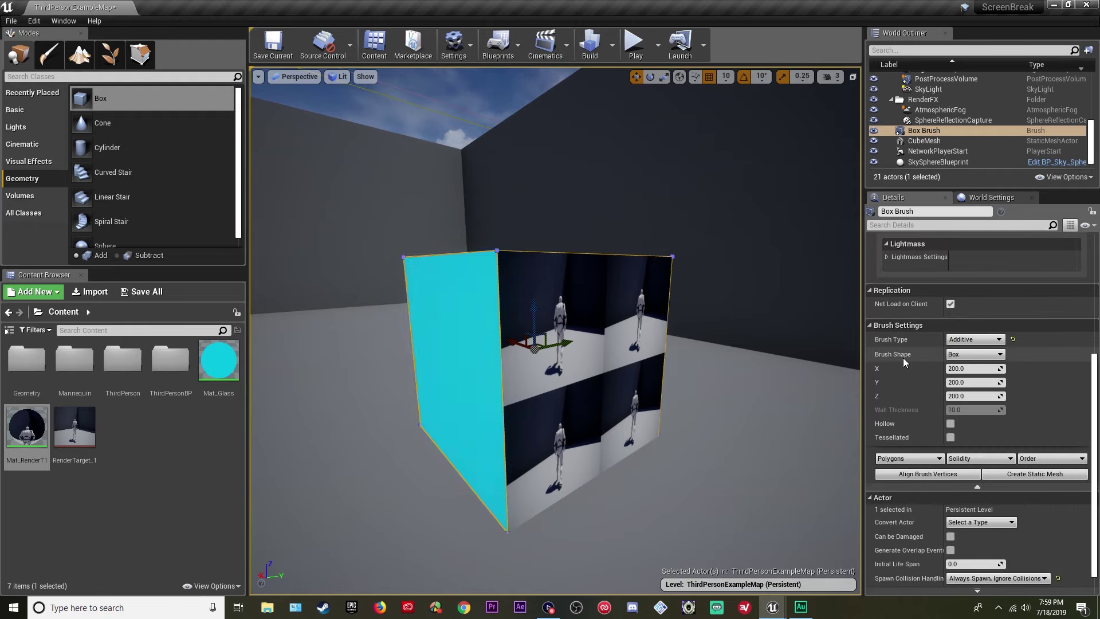
left_click(968, 396)
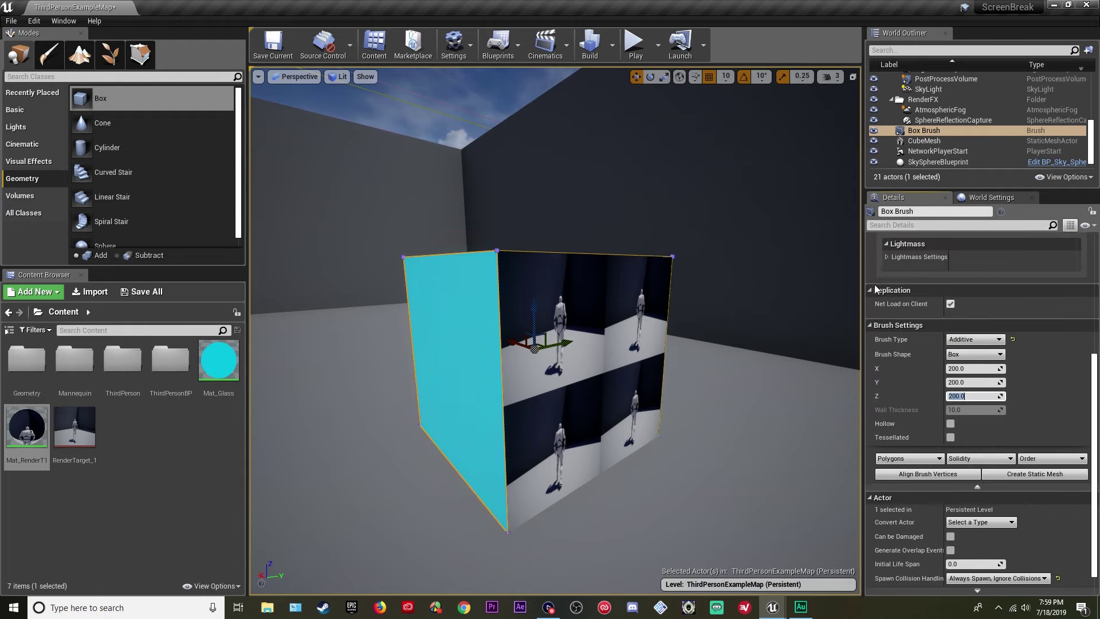
type("90")
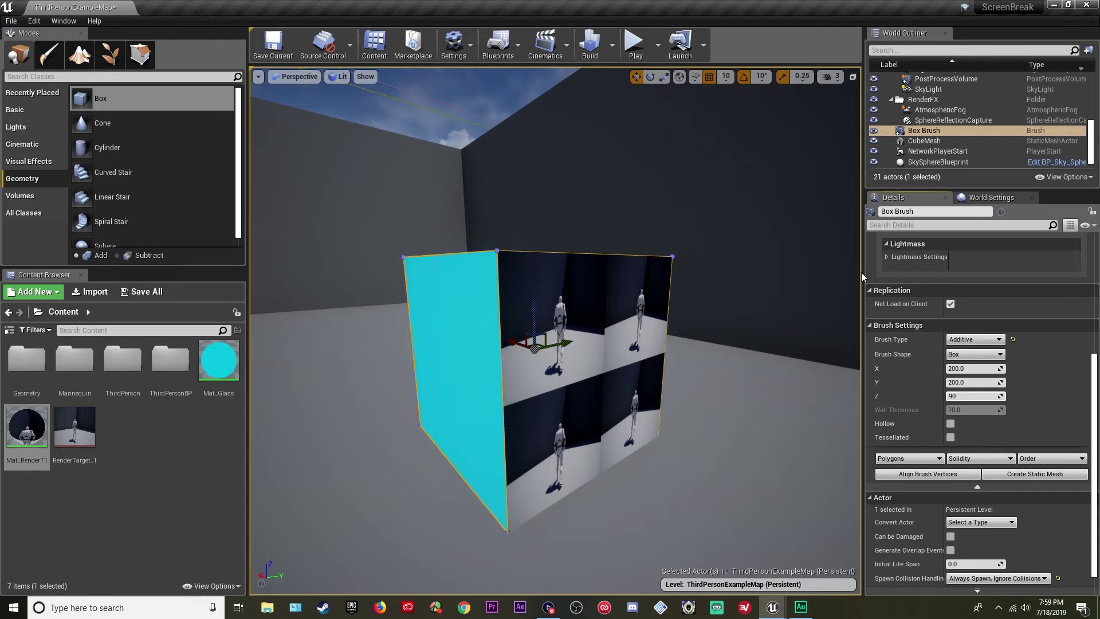
key("Return")
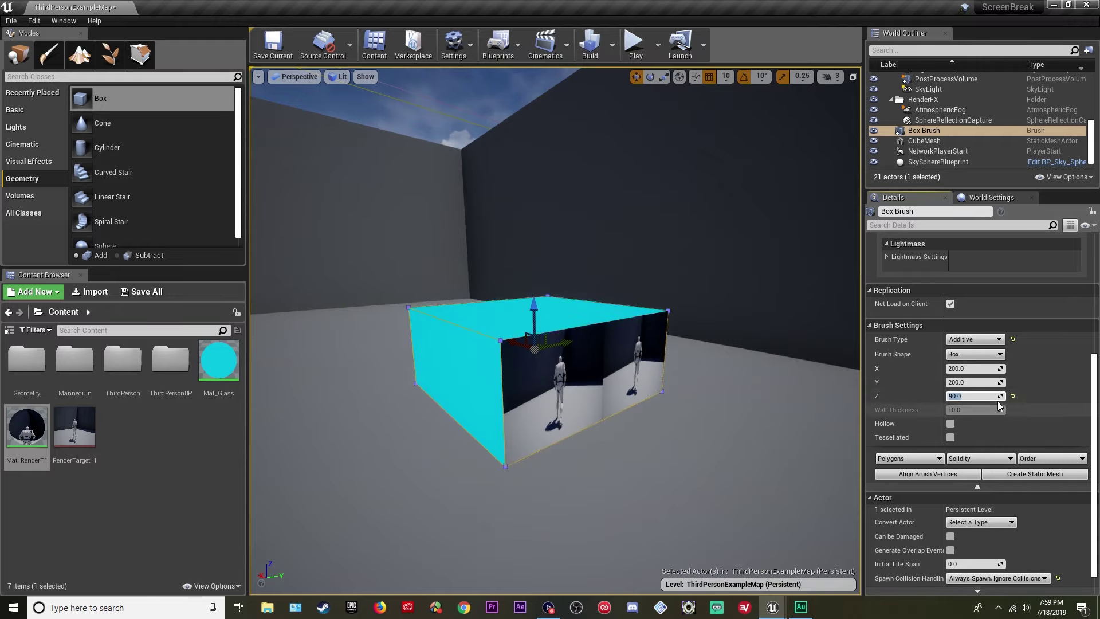
left_click(971, 382)
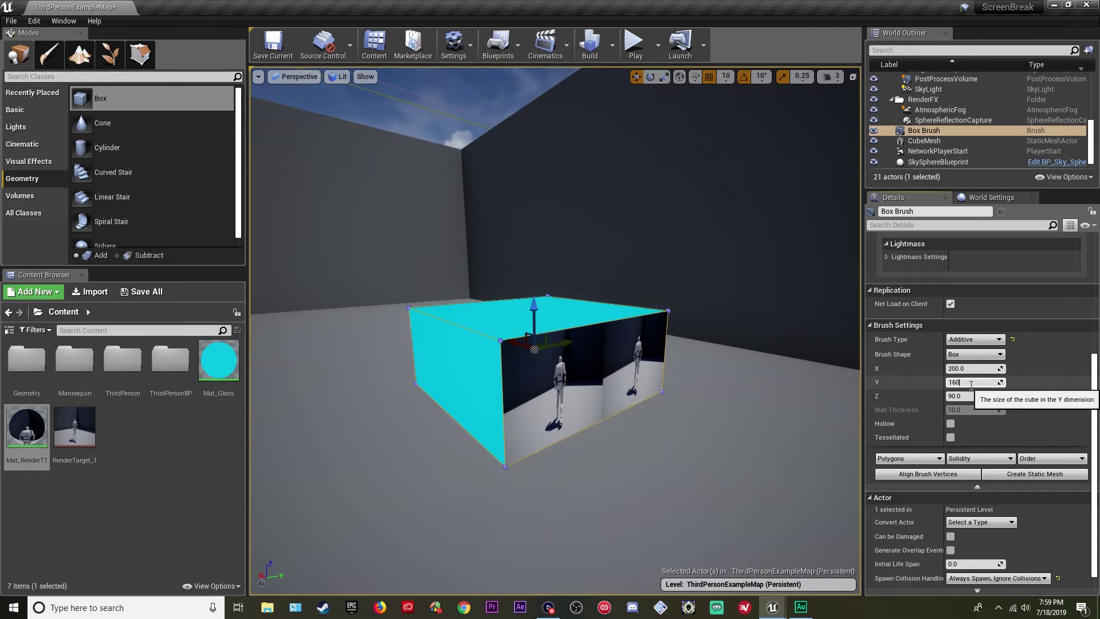
key("Return")
left_click(971, 369)
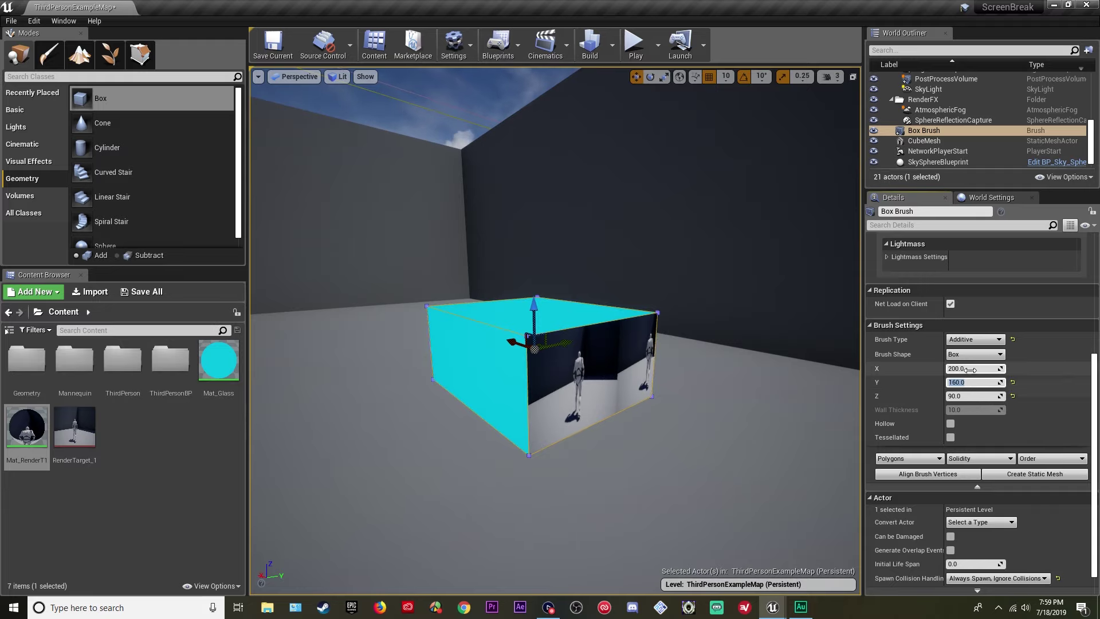
type("2")
key("Return")
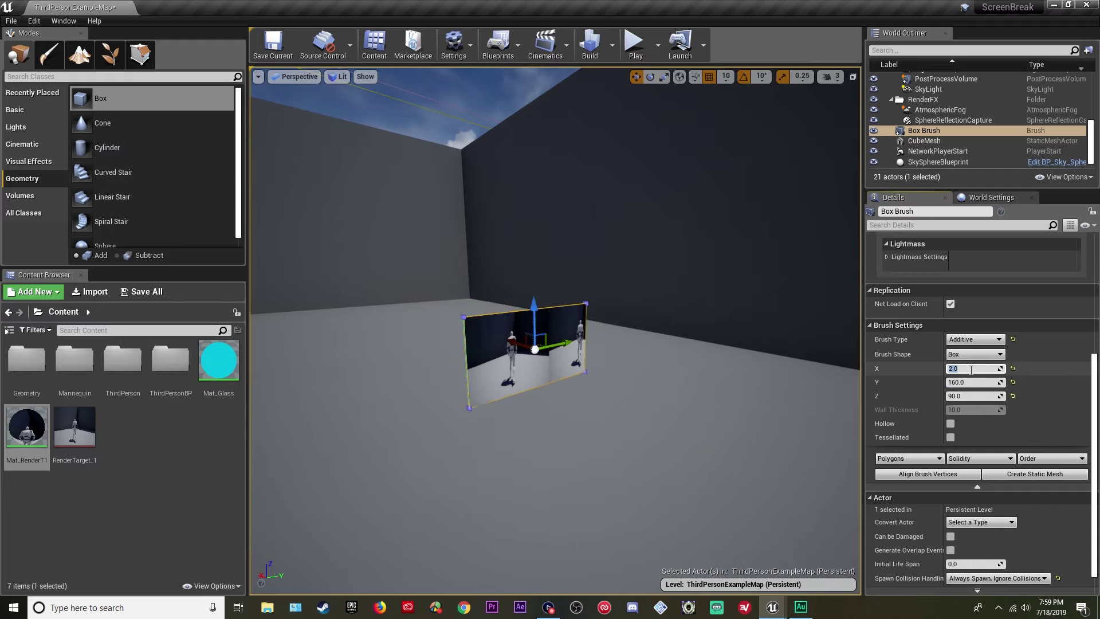
- Inspect the screen's edge thickness and reduce the brush's X size to 1.5
mouse_move(711, 384)
right_mouse_down()
mouse_move(687, 395)
mouse_move(819, 378)
right_mouse_up()
right_click_drag(667, 278, 585, 280)
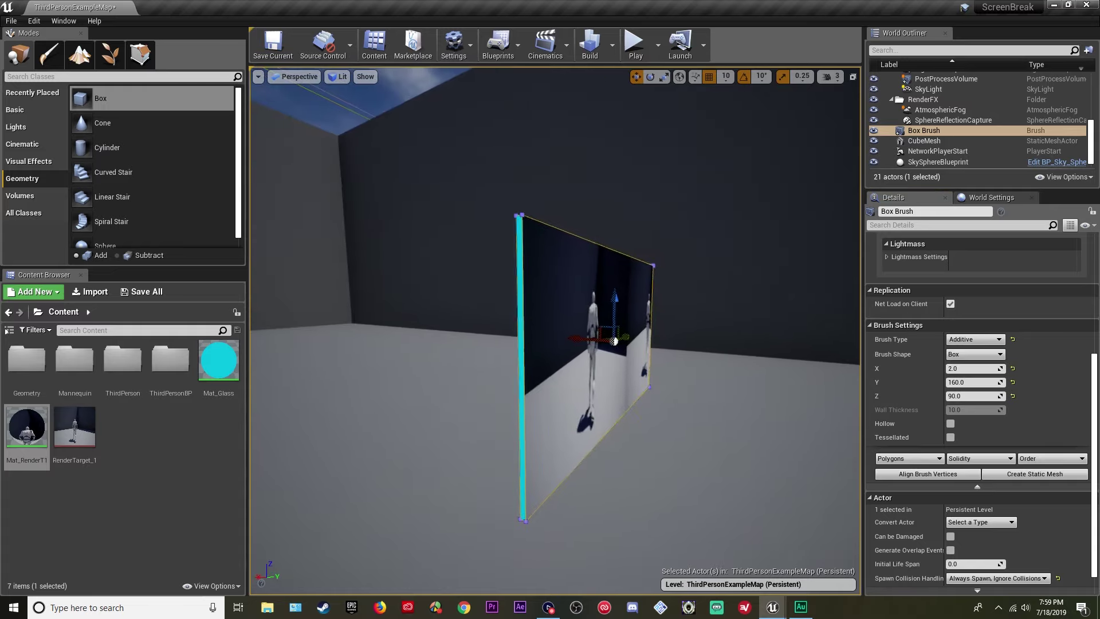
left_click(980, 368)
type("1")
key("Return")
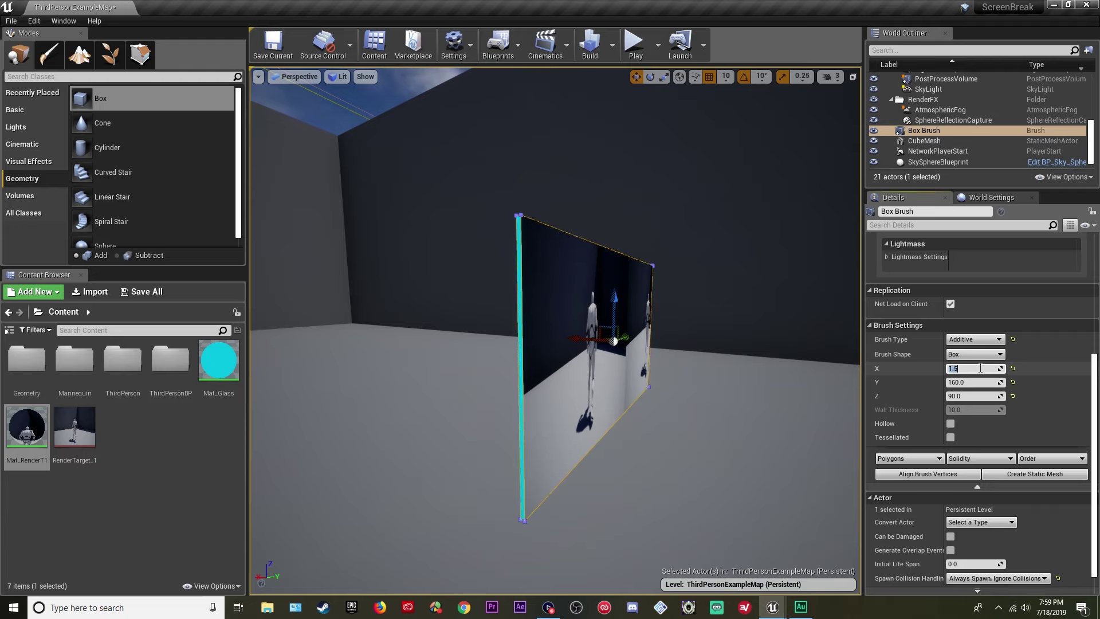
- Fit the render target material to the box brush's front face with the Align Surface Fit alignment
left_click(751, 373)
key("d")
mouse_move(751, 373)
right_mouse_down()
mouse_move(612, 375)
mouse_move(645, 376)
right_mouse_up()
key("s")
key("w")
key("a")
key("w")
left_click(523, 281)
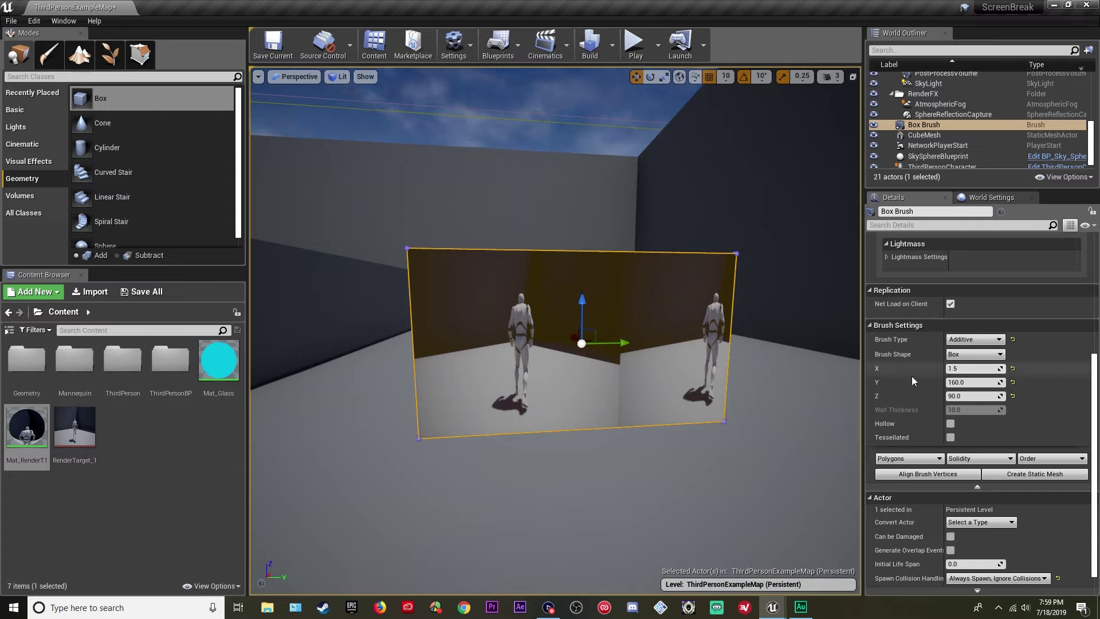
scroll(896, 378, "up", 5)
scroll(895, 378, "up", 7)
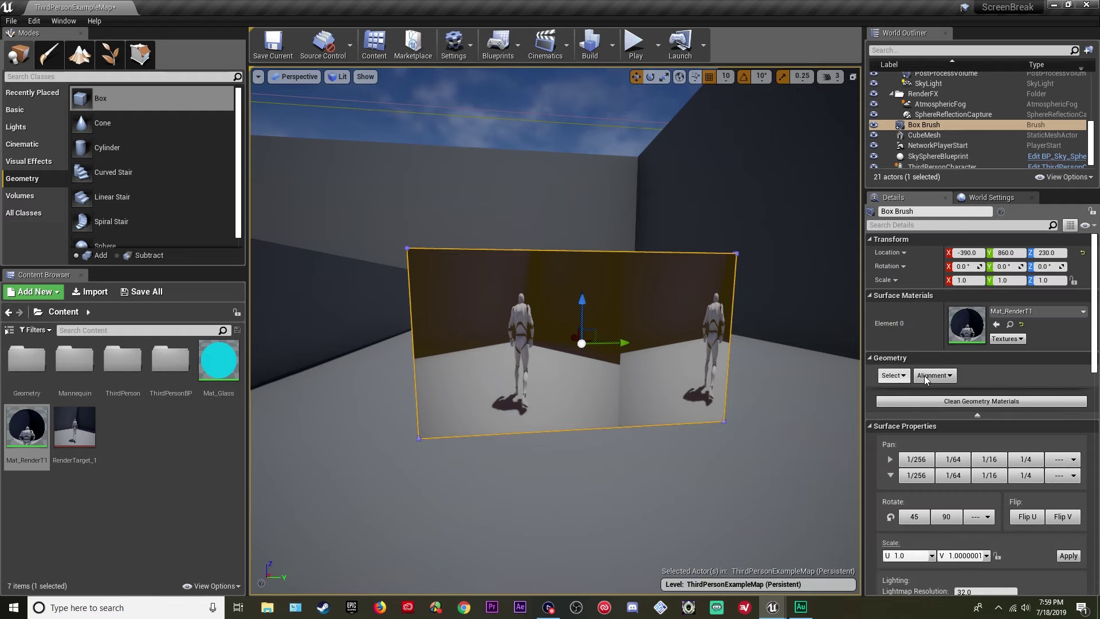
left_click(943, 378)
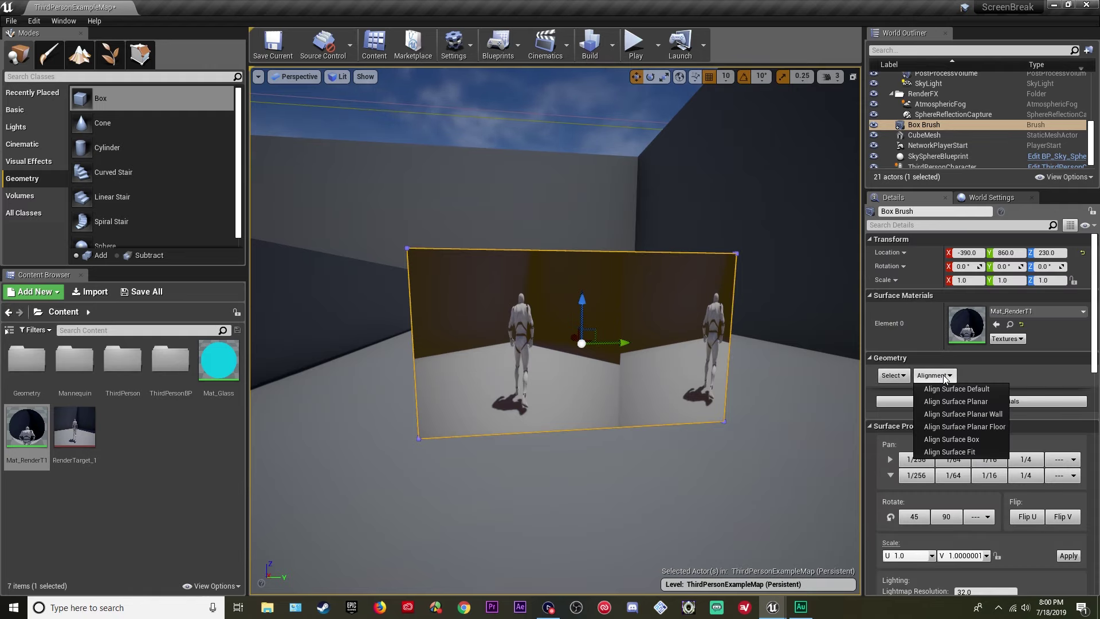
left_click(956, 453)
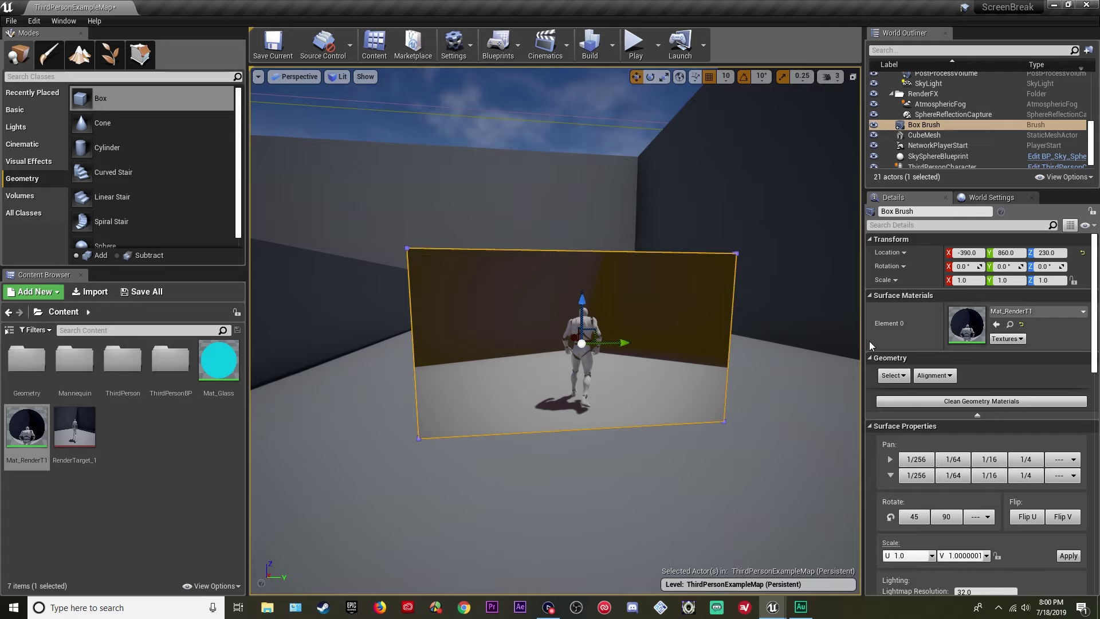
- Convert the box brush into a static mesh named StaticMesh_Glass in the Content folder
scroll(918, 344, "down", 3)
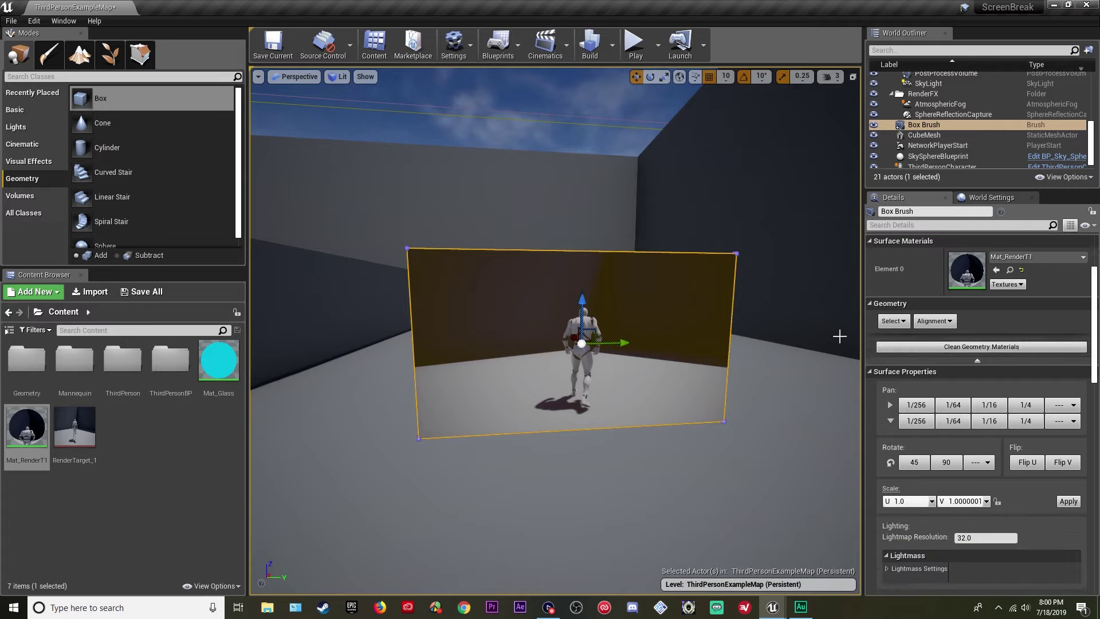
scroll(901, 331, "down", 2)
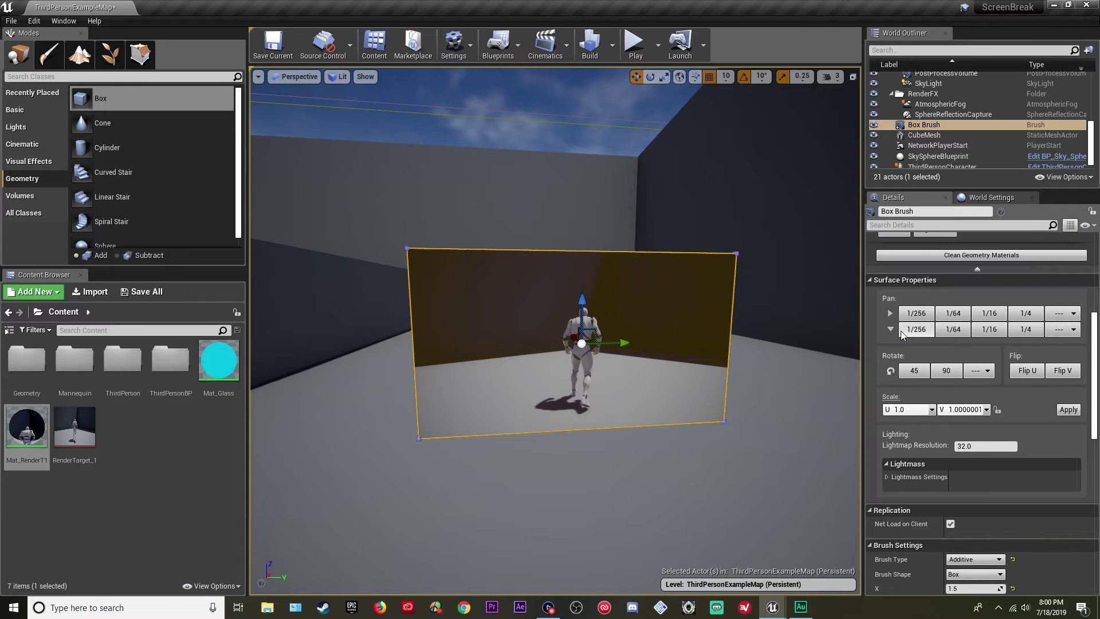
scroll(900, 335, "down", 5)
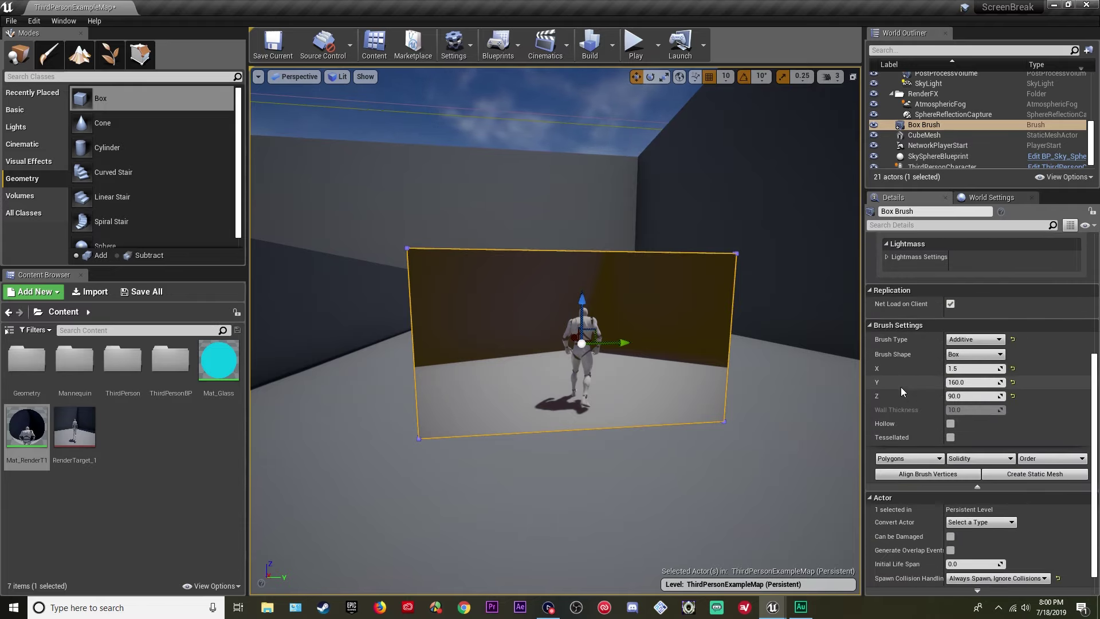
left_click(977, 487)
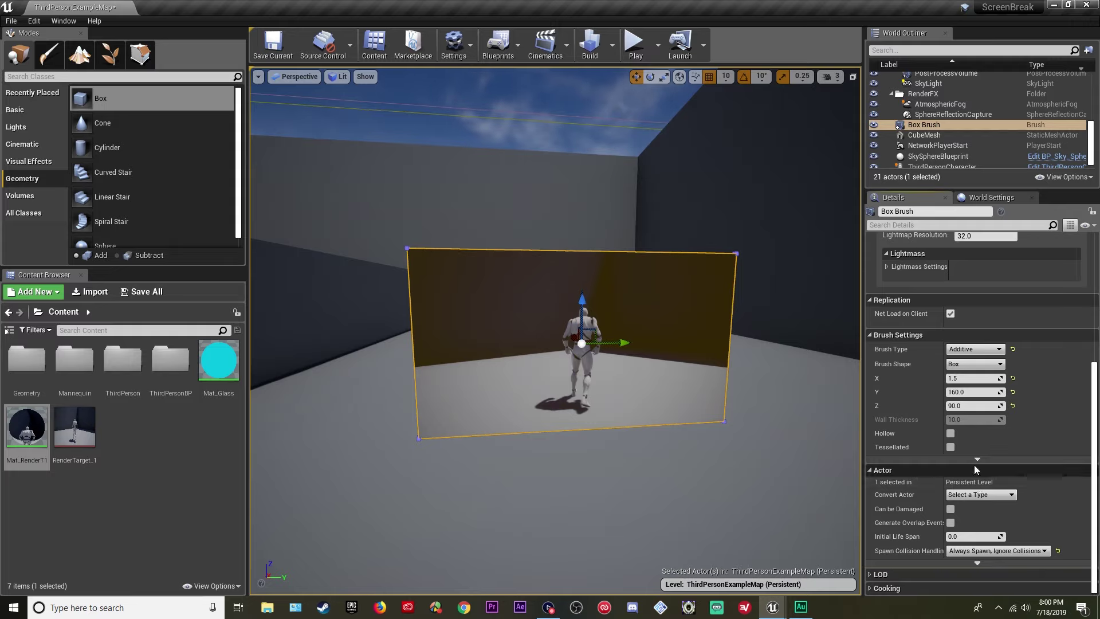
left_click(976, 459)
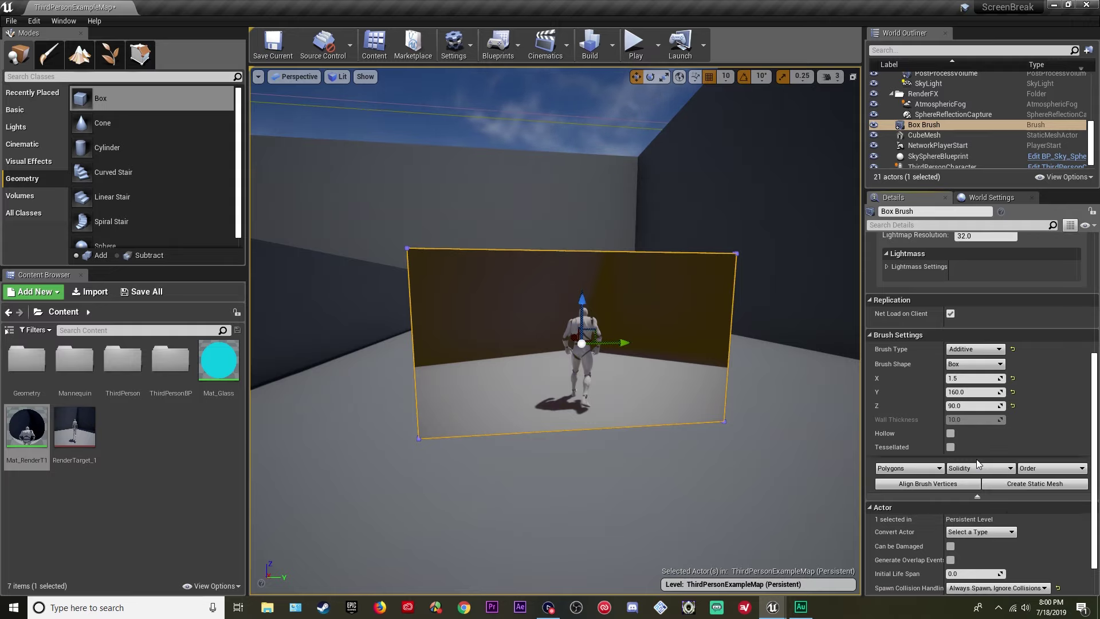
left_click(1025, 487)
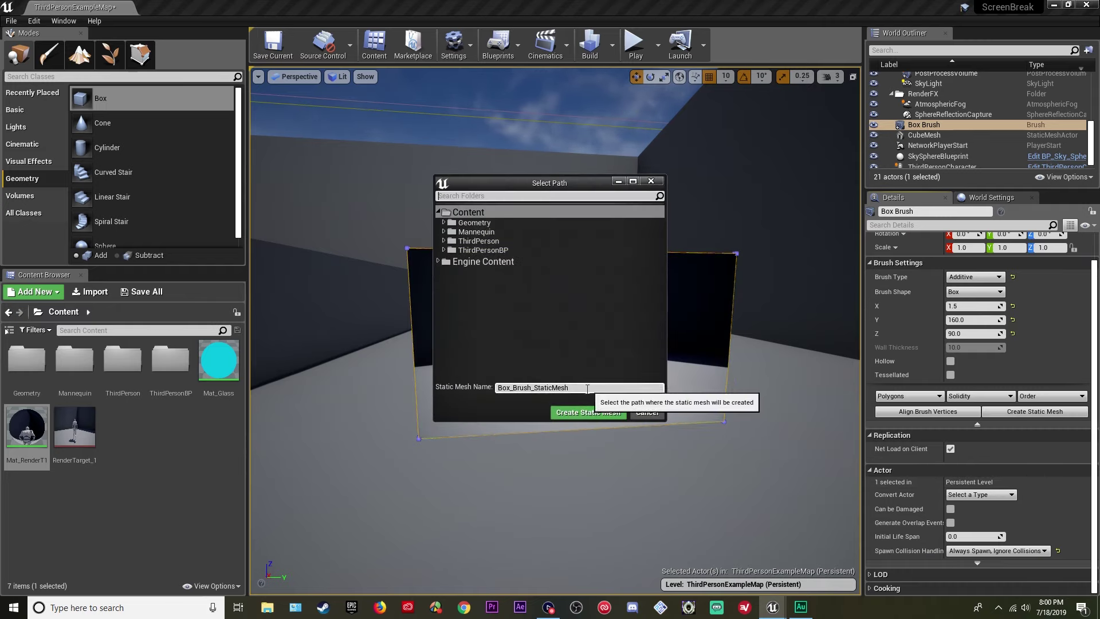
left_click_drag(533, 389, 481, 392)
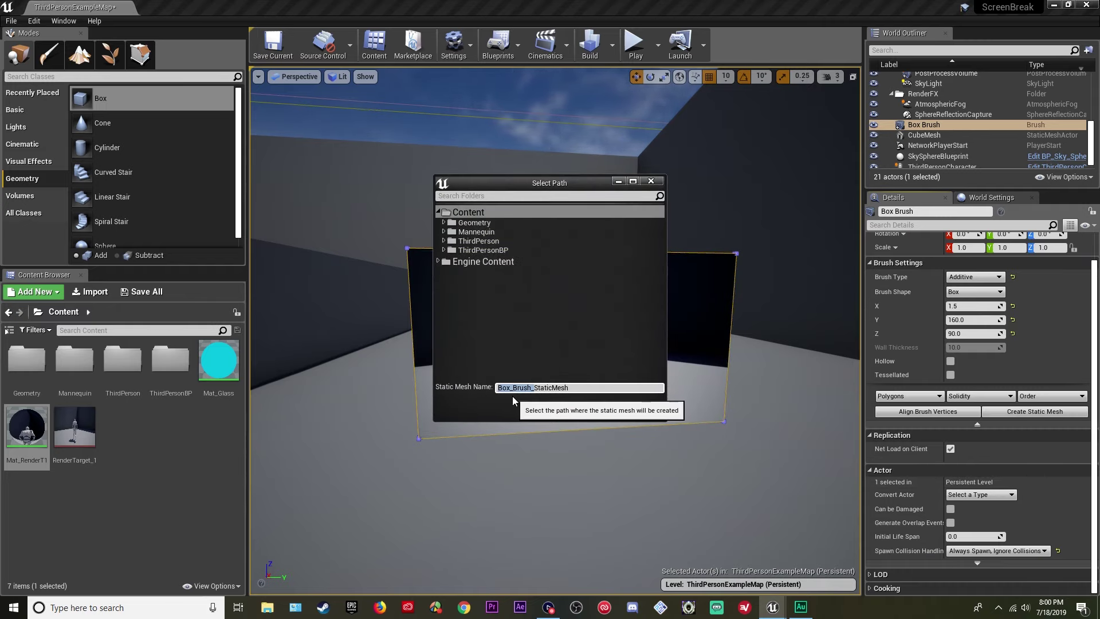
key("BackSpace")
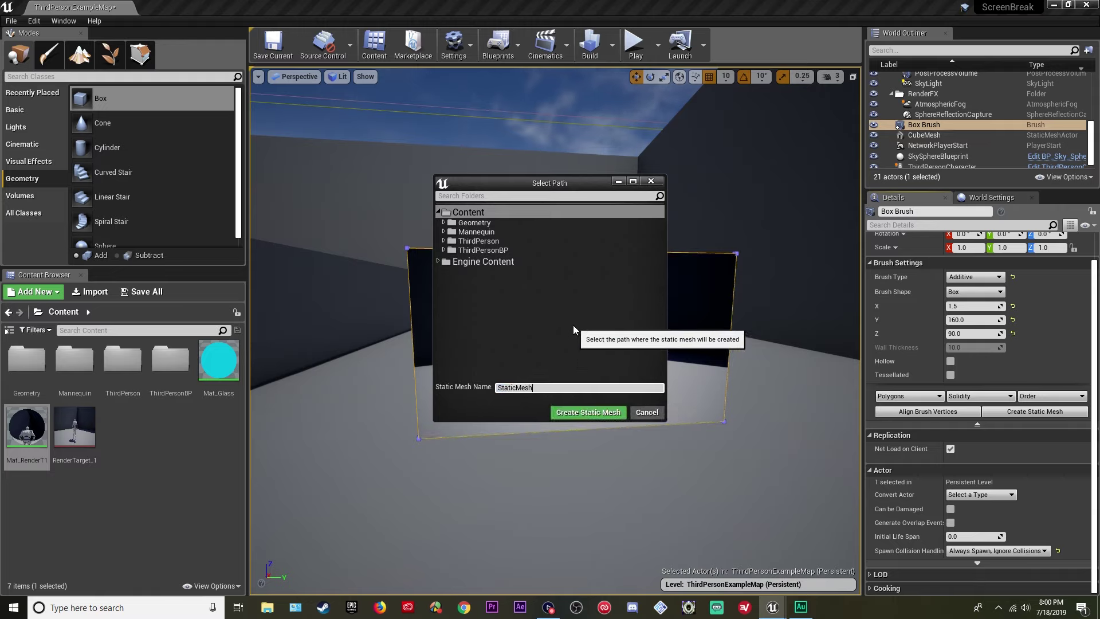
type("Glass")
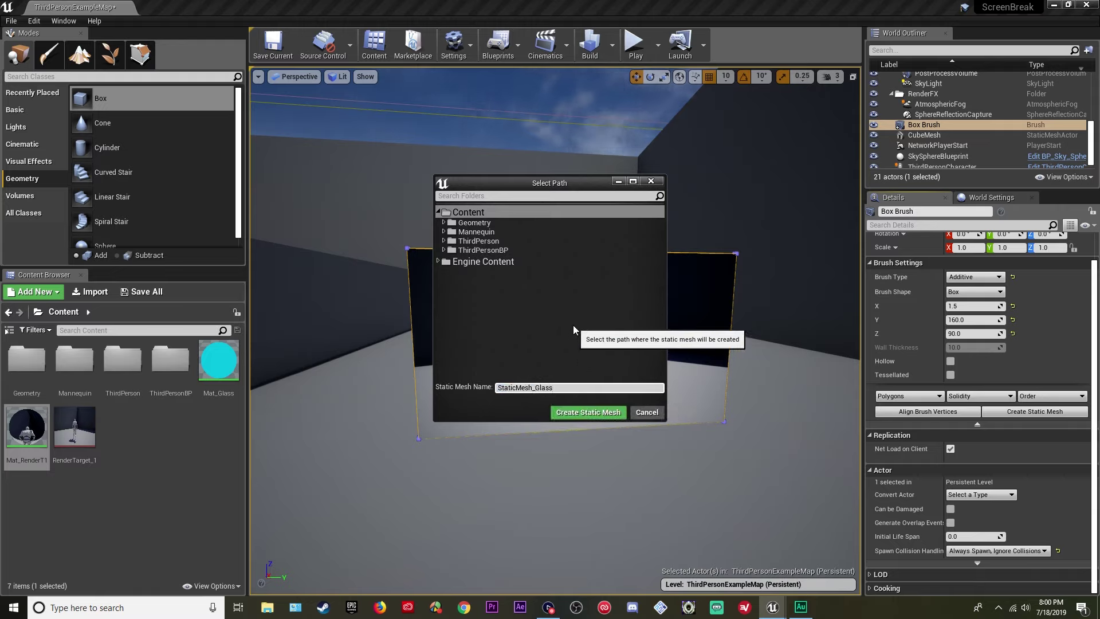
left_click(583, 413)
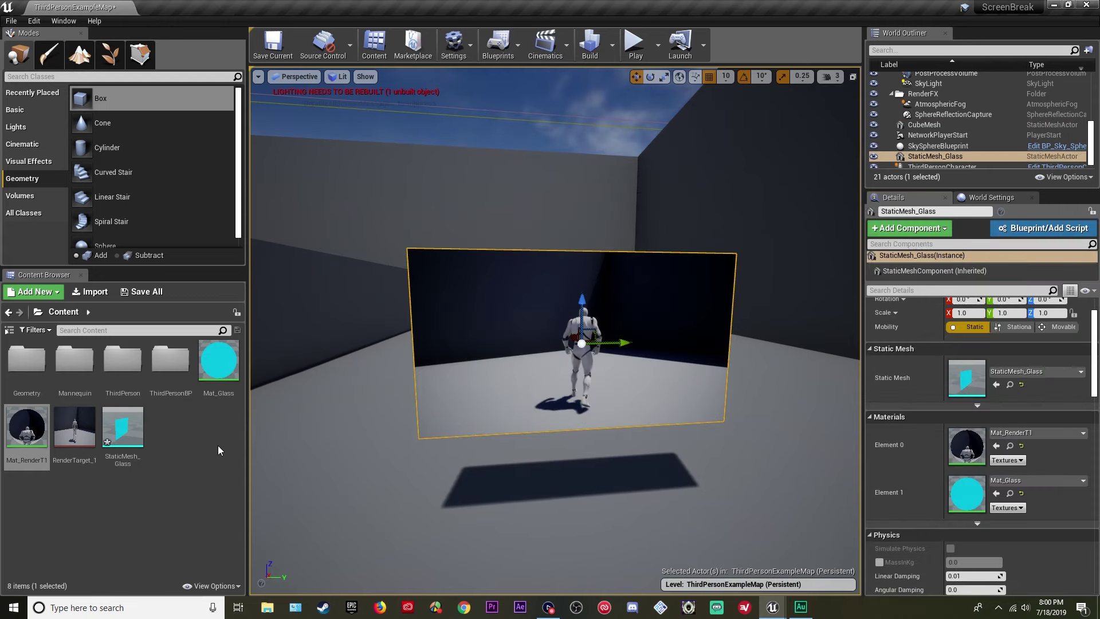
- Create a destructible mesh from StaticMesh_Glass and inspect it from an angle in its preview
right_click(133, 435)
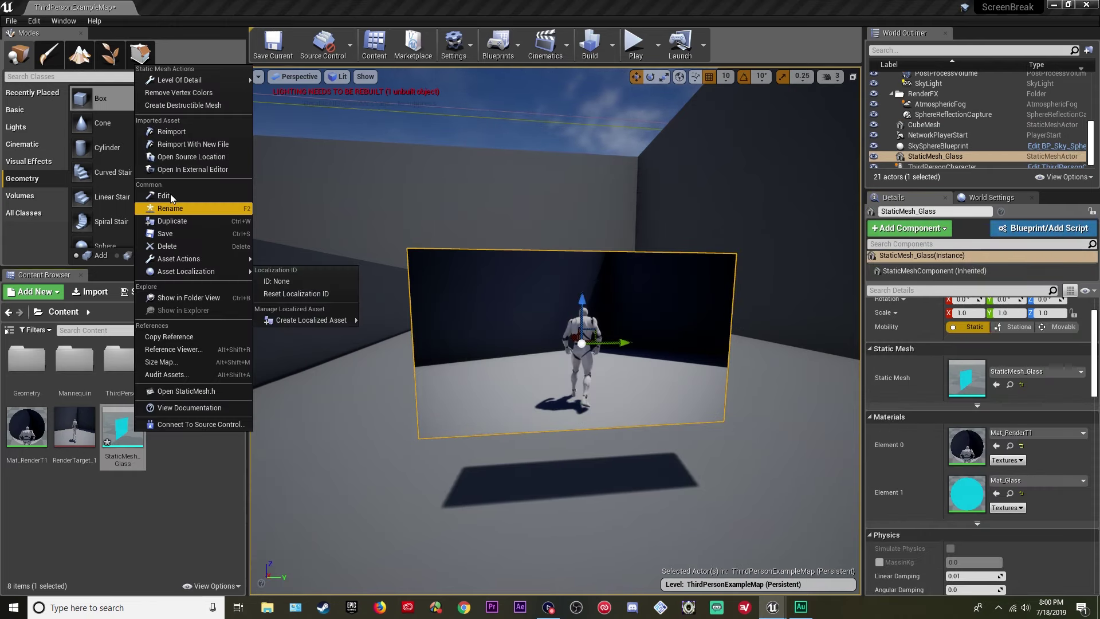
left_click(176, 106)
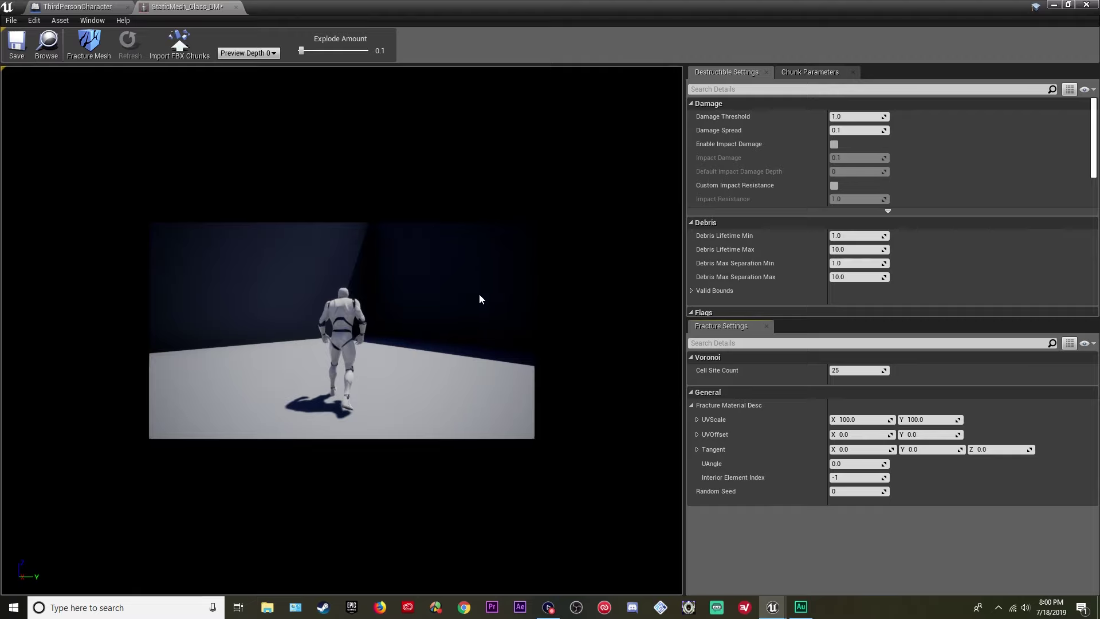
left_click_drag(479, 294, 521, 288)
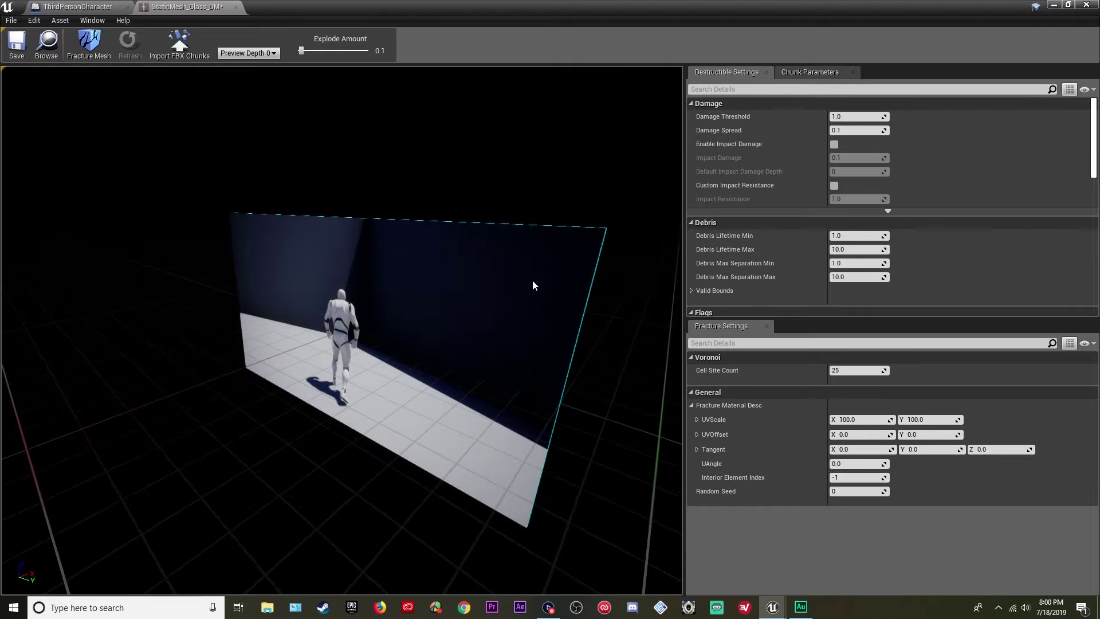
scroll(532, 280, "down", 5)
scroll(533, 285, "up", 5)
left_click_drag(541, 286, 493, 304)
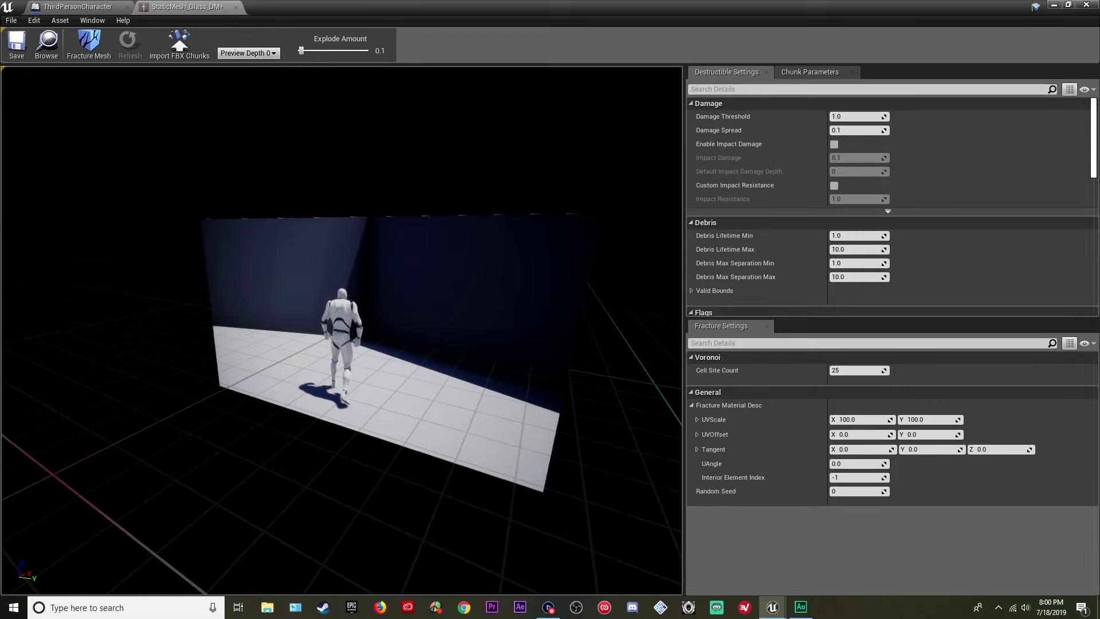
- Set the Voronoi cell site count to 75 and fracture the destructible mesh
scroll(772, 185, "down", 3)
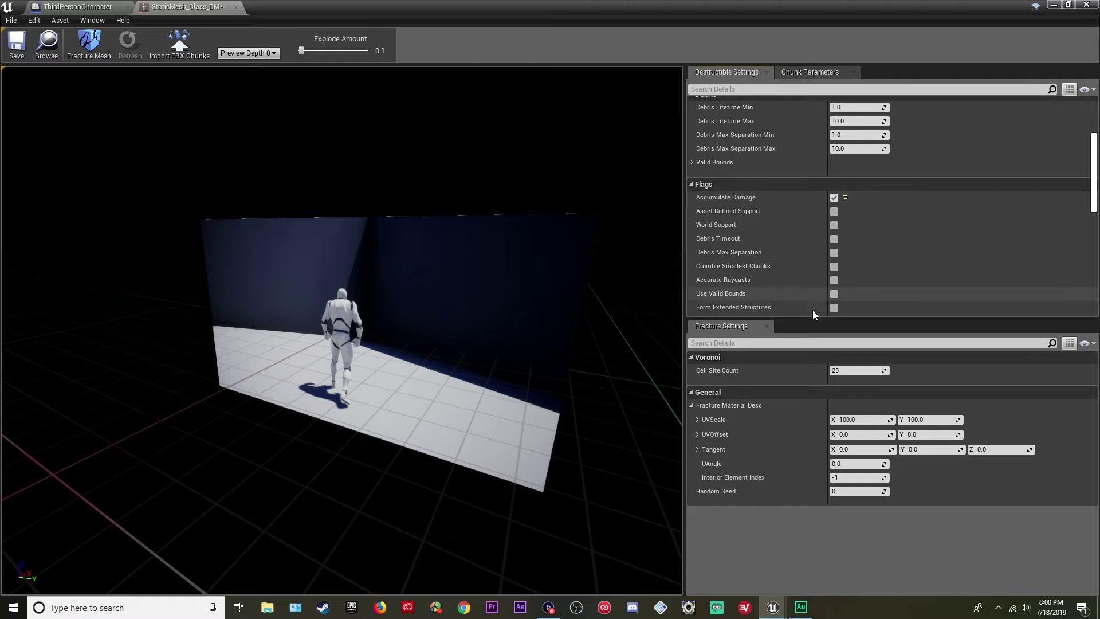
left_click(849, 369)
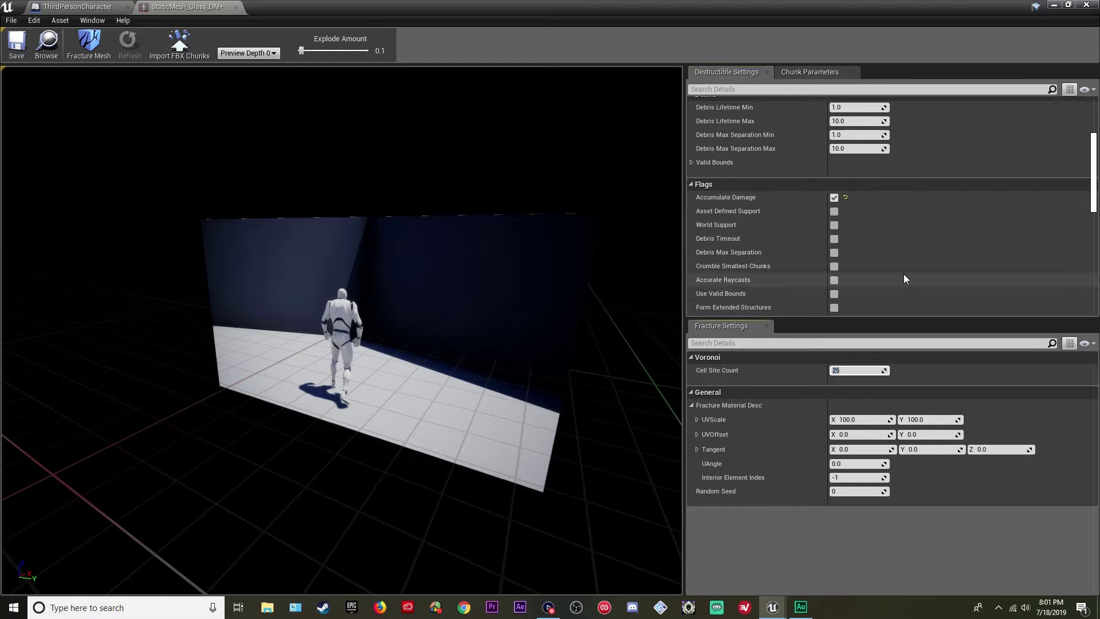
type("75")
key("Return")
left_click(89, 49)
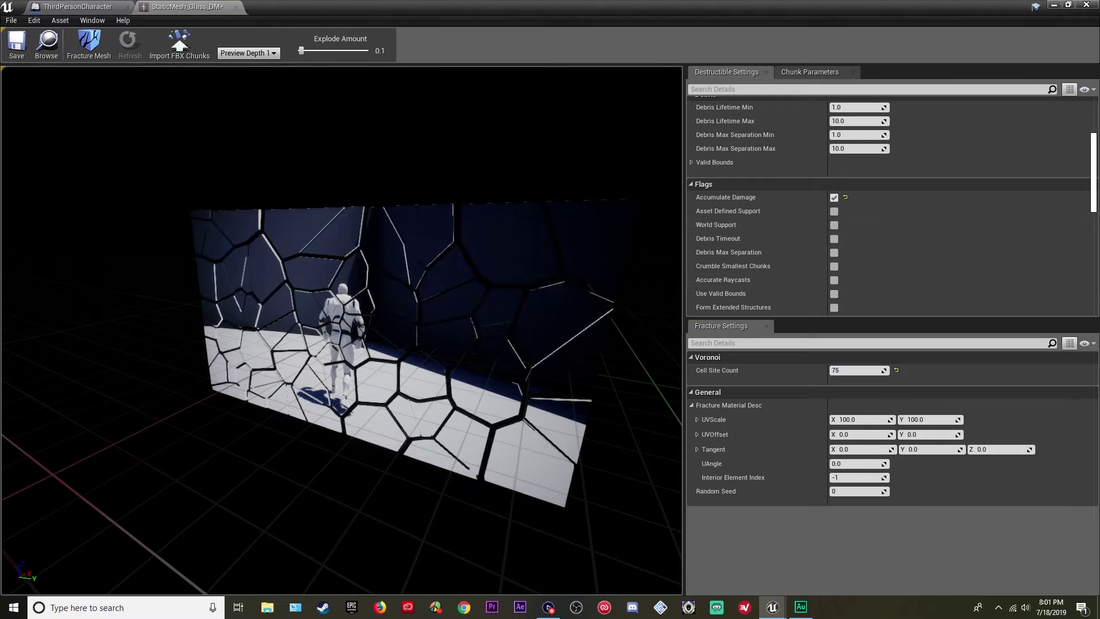
- Set the preview's explode amount to 0.0, save the destructible mesh and return to the level
left_click_drag(301, 50, 299, 57)
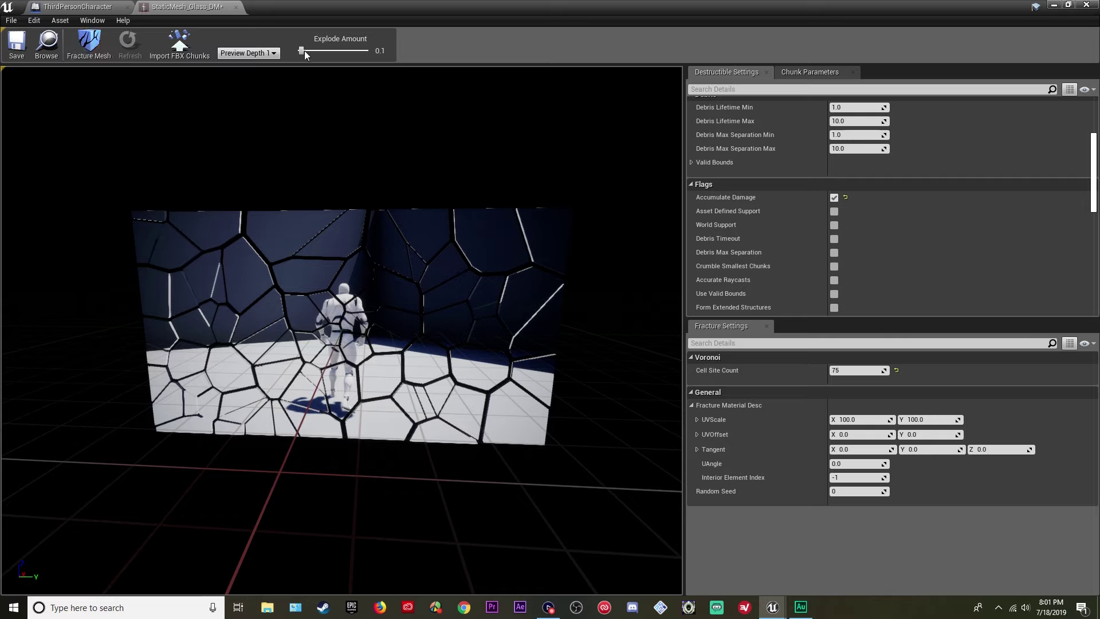
left_click_drag(301, 48, 297, 50)
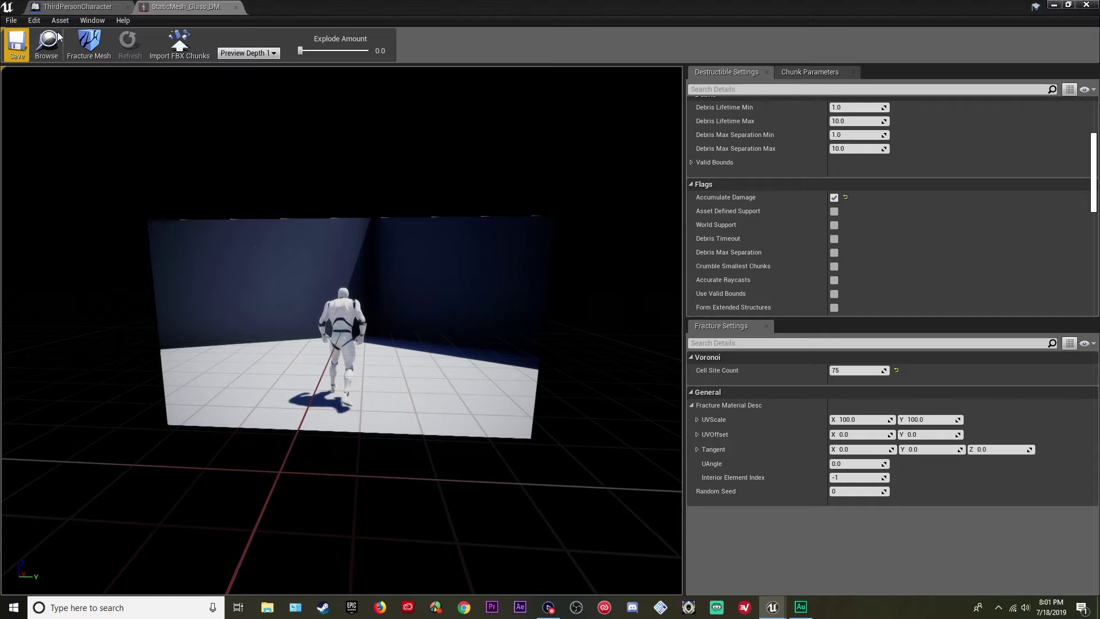
left_click(80, 6)
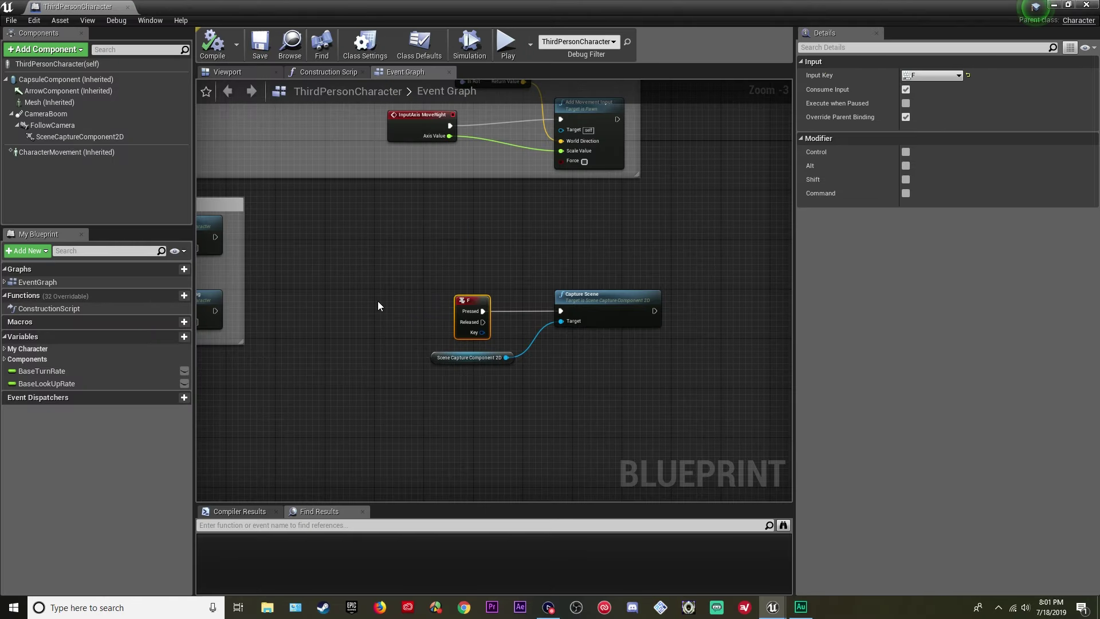
left_click(1053, 5)
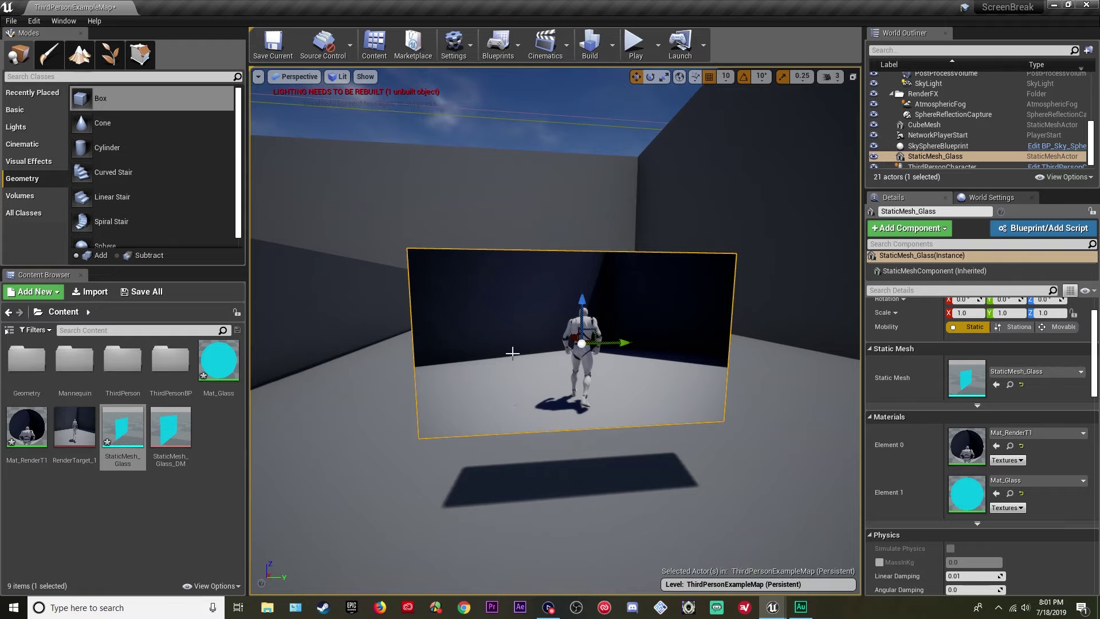
- Replace the static glass screen in the level with StaticMesh_Glass_DM beside the stairs, raised above the floor
key("Delete")
right_click_drag(513, 352, 395, 353)
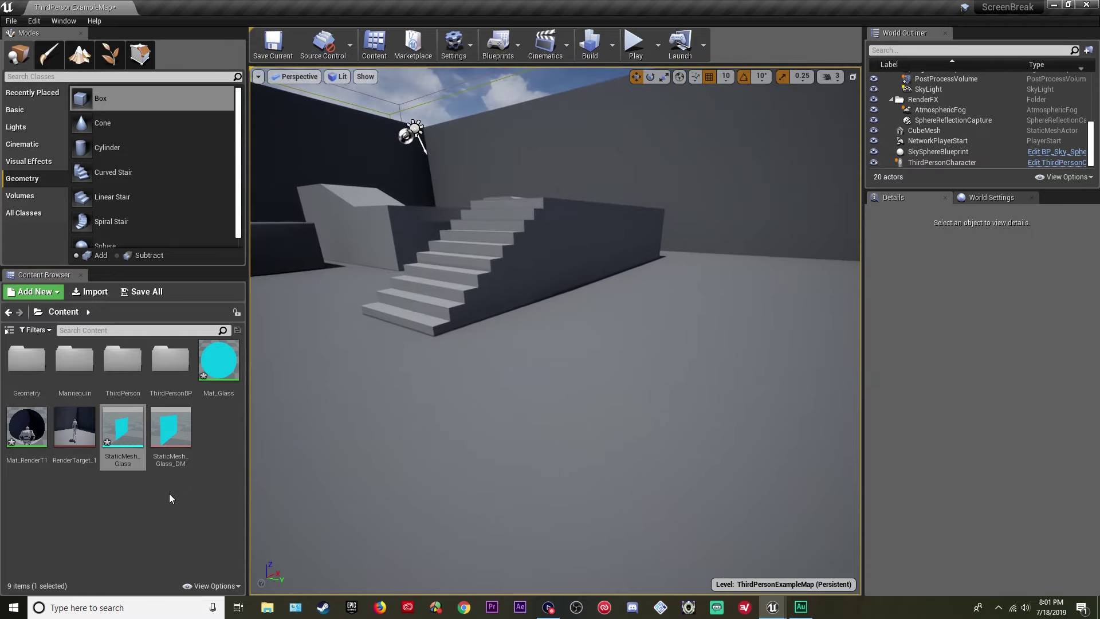
left_click_drag(170, 427, 676, 376)
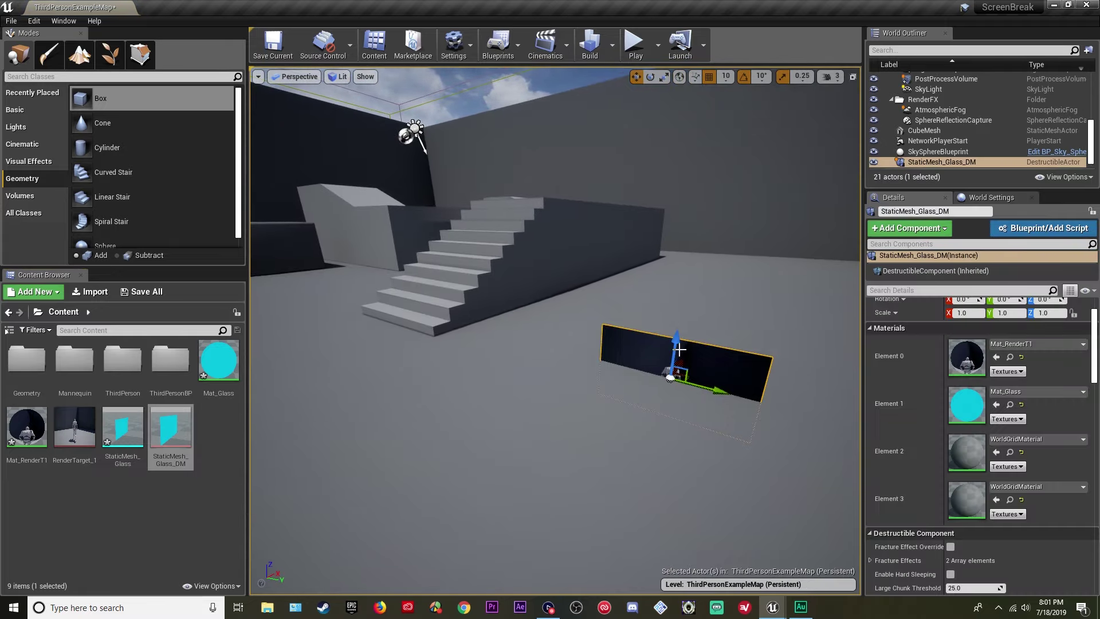
left_click_drag(691, 336, 693, 240)
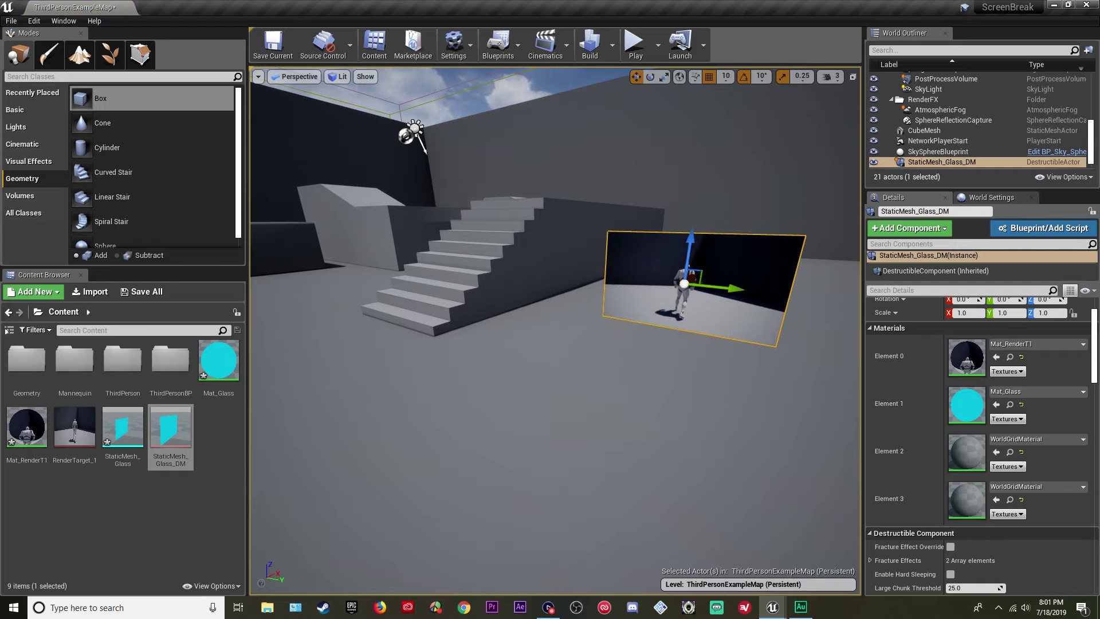
- Play-test the level by running the character around the destructible screen, and stop the session
key("alt+p")
left_click(602, 399)
key("w")
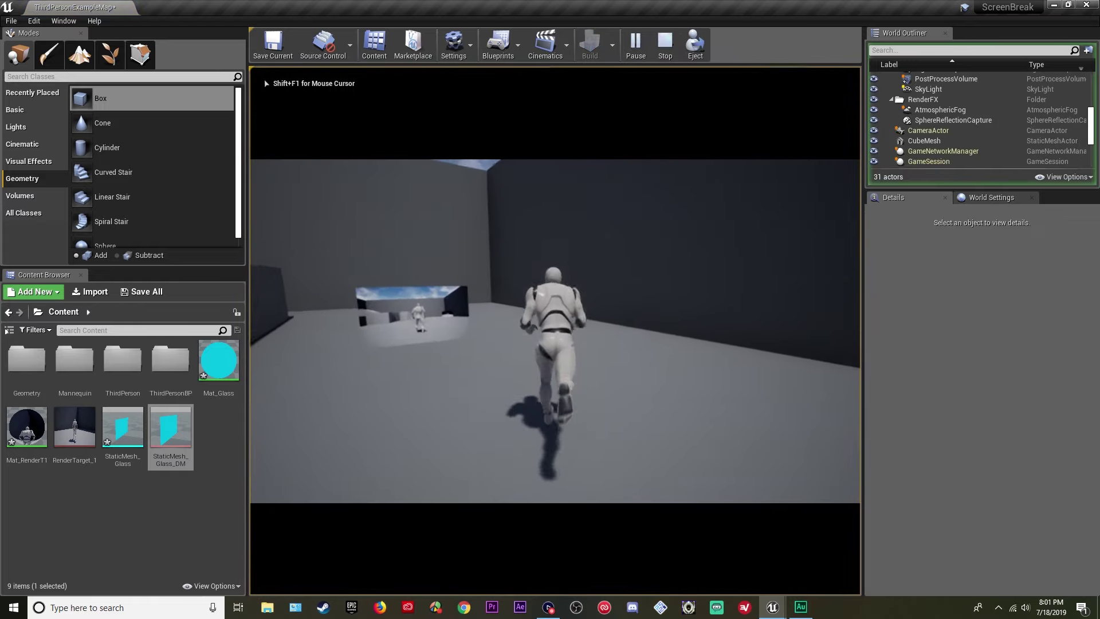
key("w")
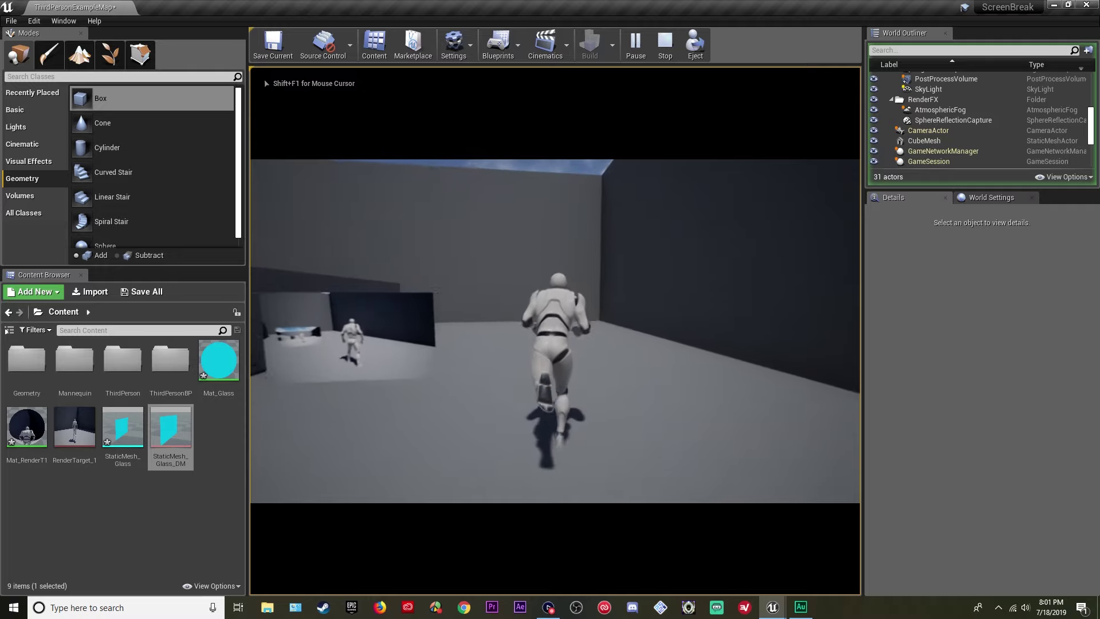
key("s")
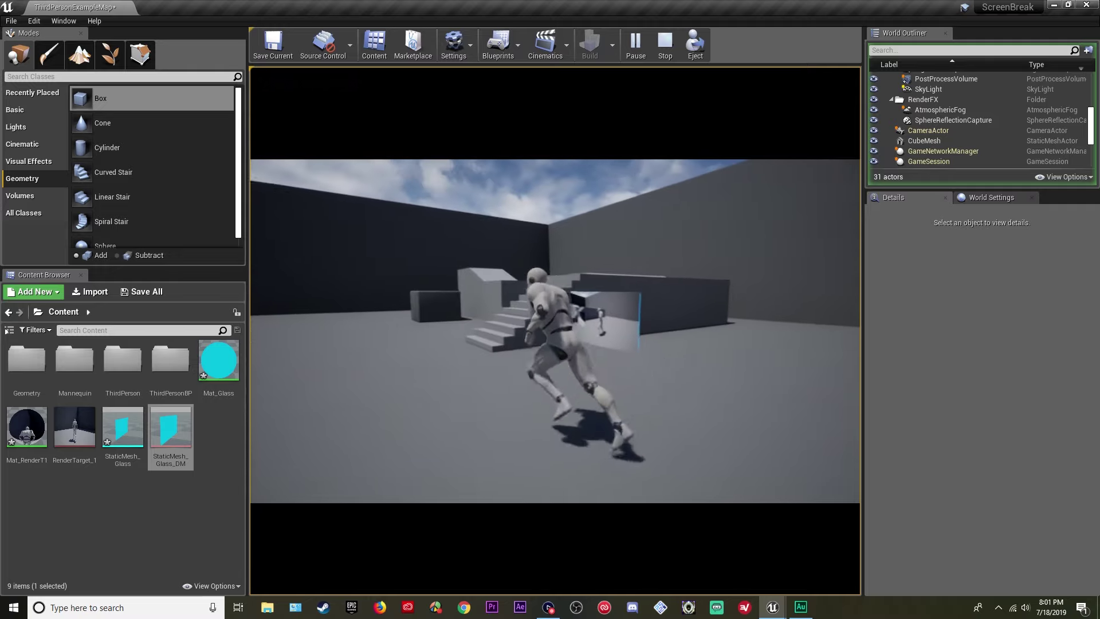
key("Escape")
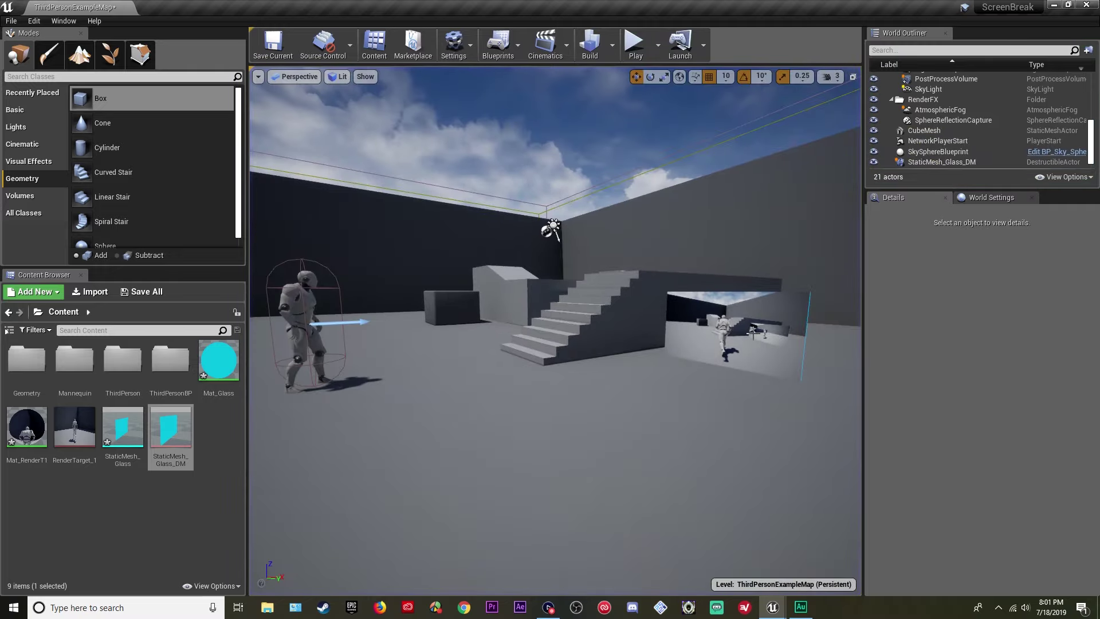
- Delete the StaticMesh_Glass_DM actor from the level
left_click(753, 333)
key("Delete")
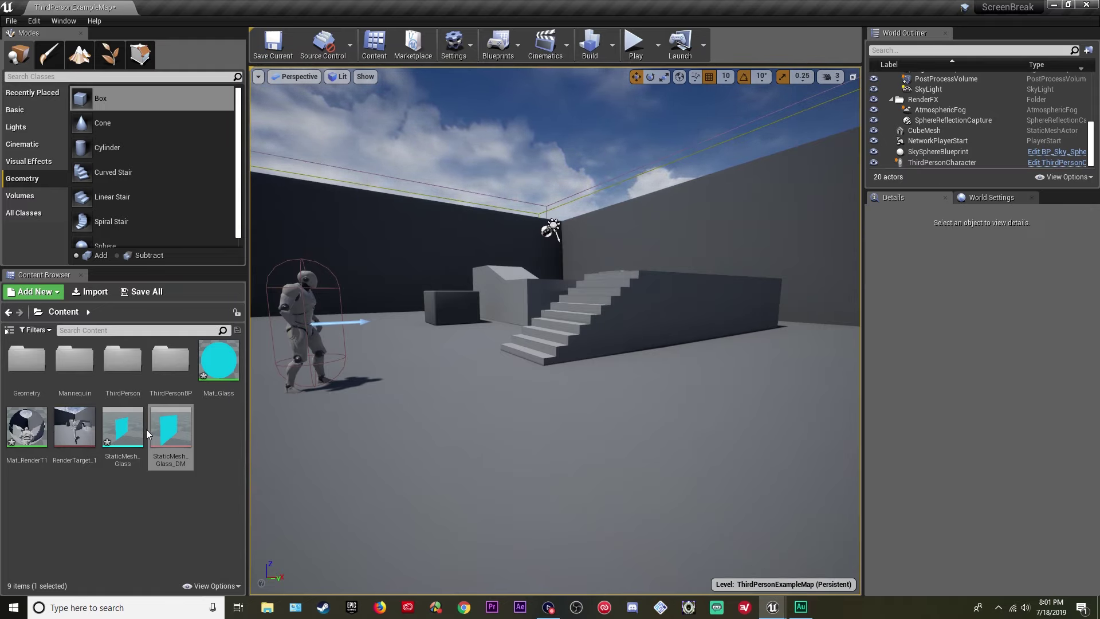
mouse_move(396, 405)
right_mouse_down()
mouse_move(435, 382)
mouse_move(397, 404)
right_mouse_up()
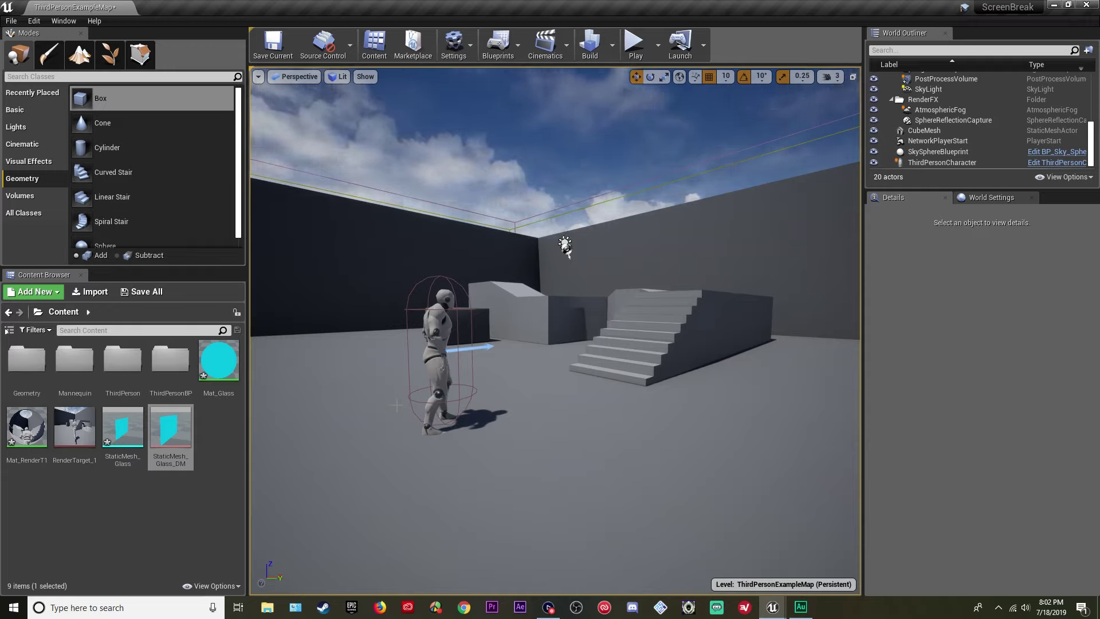
- Create a Blueprint class with SceneCapture2D as its parent in the Content folder and name it GlassBreak_BP
right_click(129, 488)
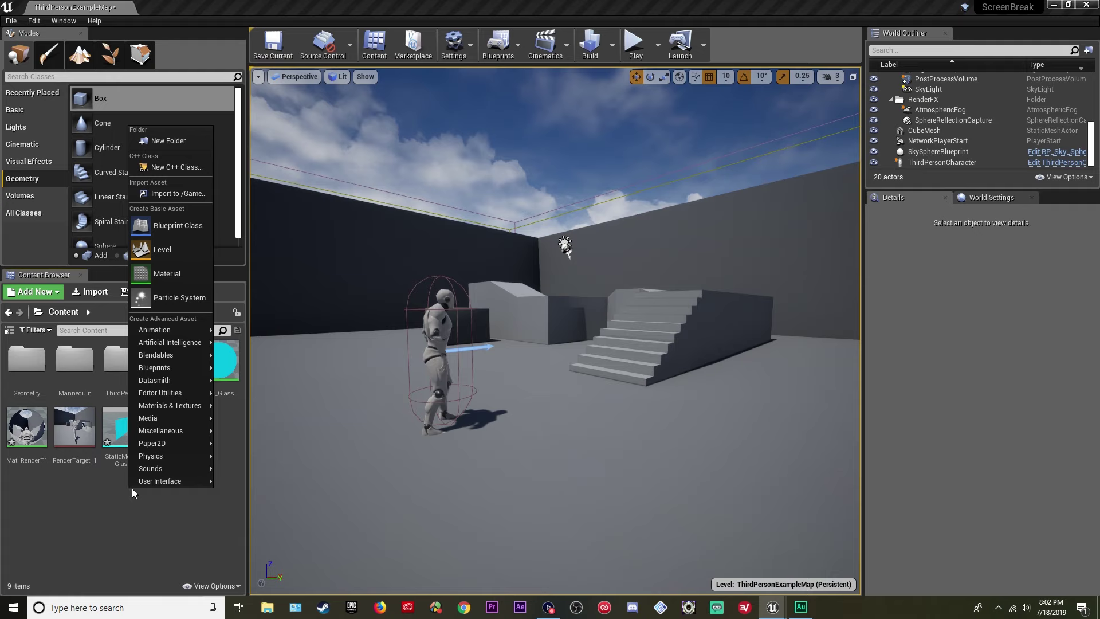
left_click(161, 230)
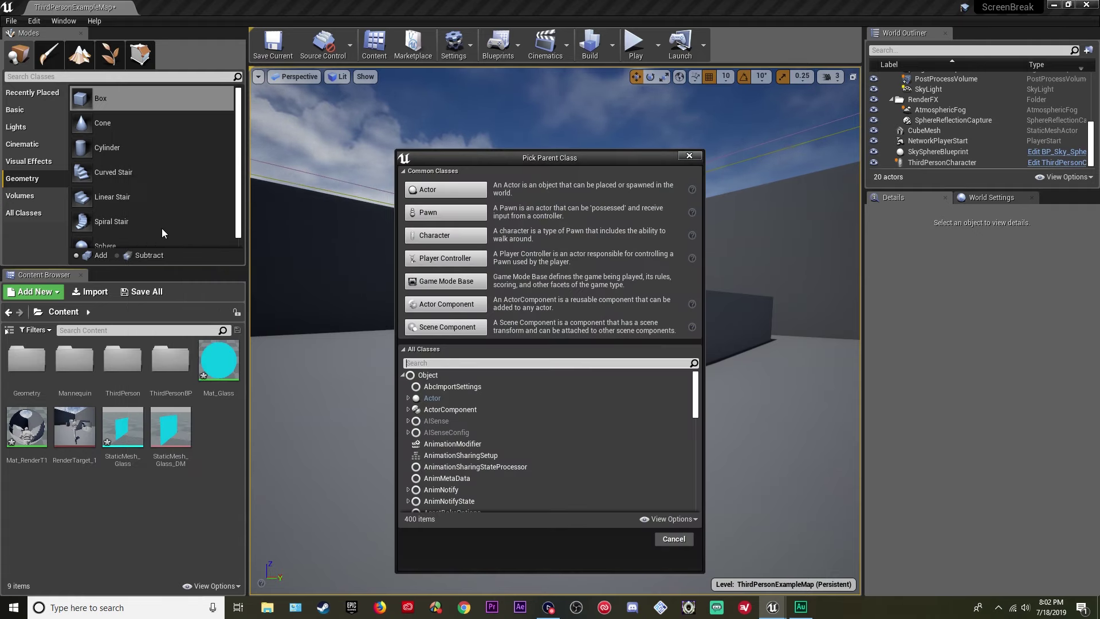
type("sceneca")
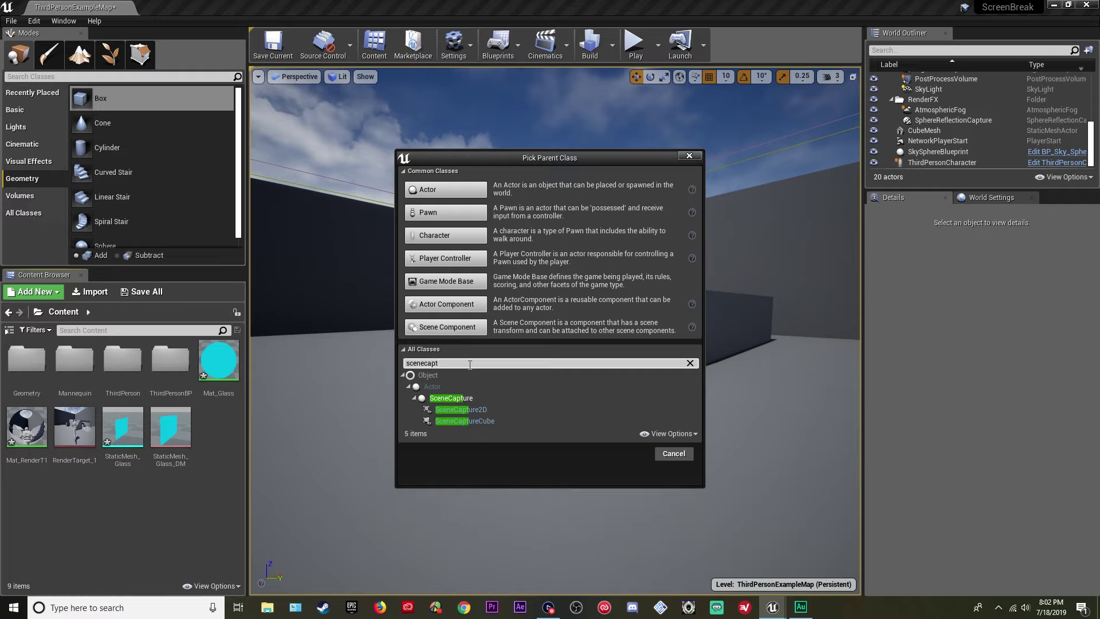
type("pt")
left_click(482, 409)
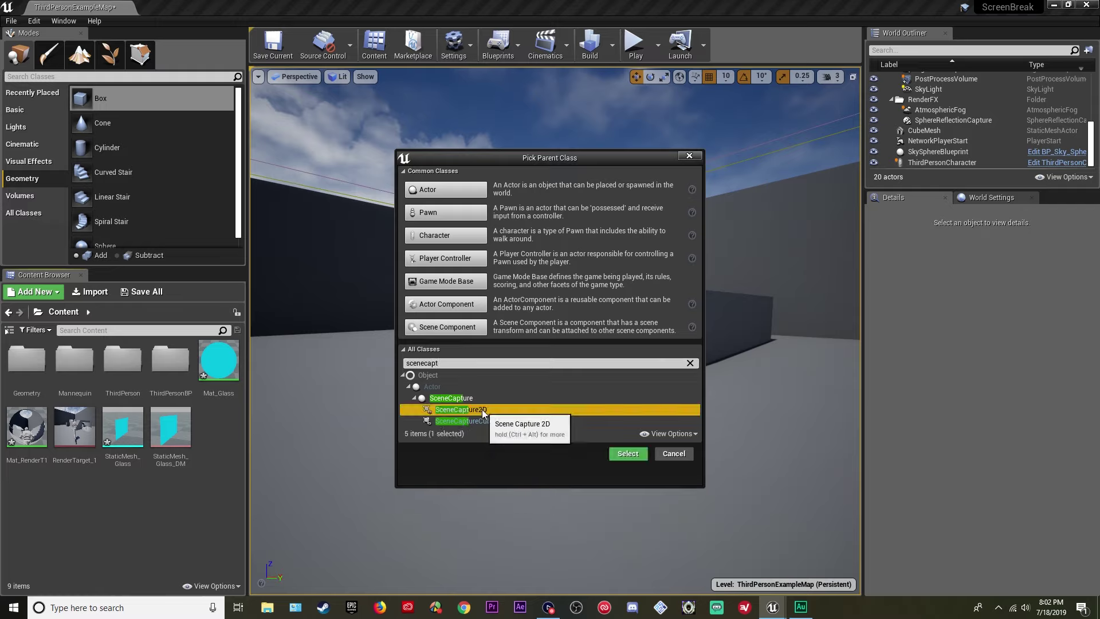
left_click(630, 454)
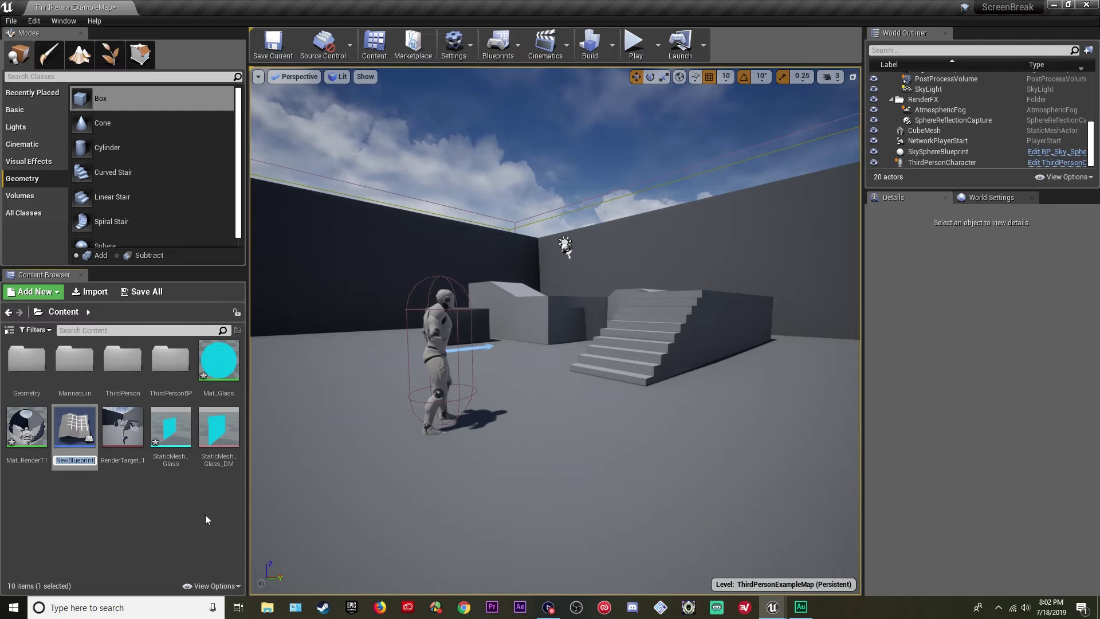
type("GlassBr")
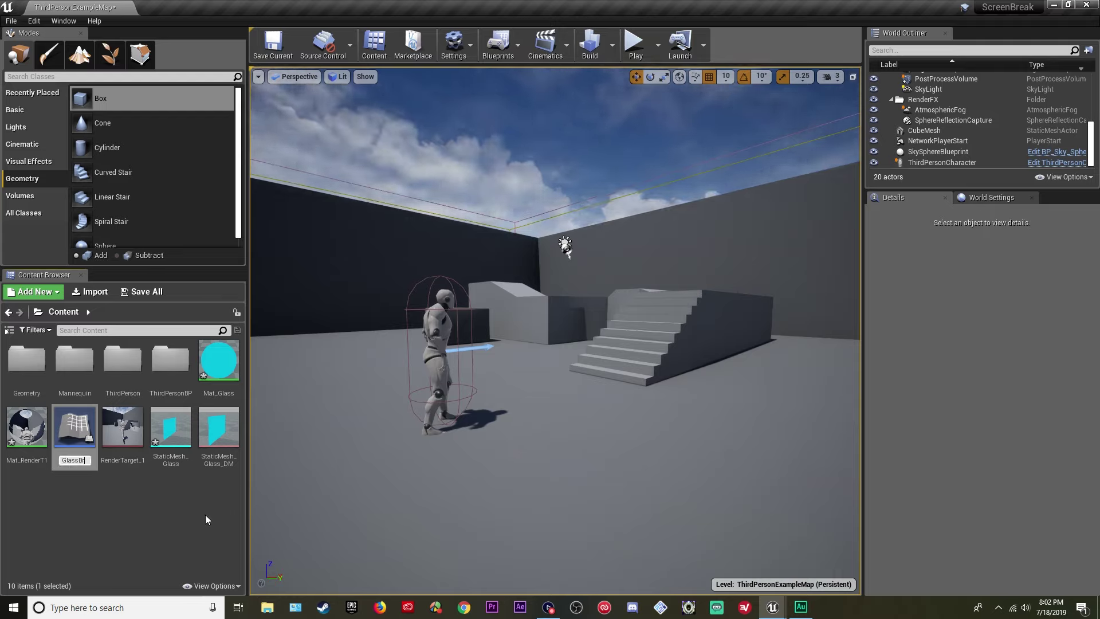
type("eak_BP")
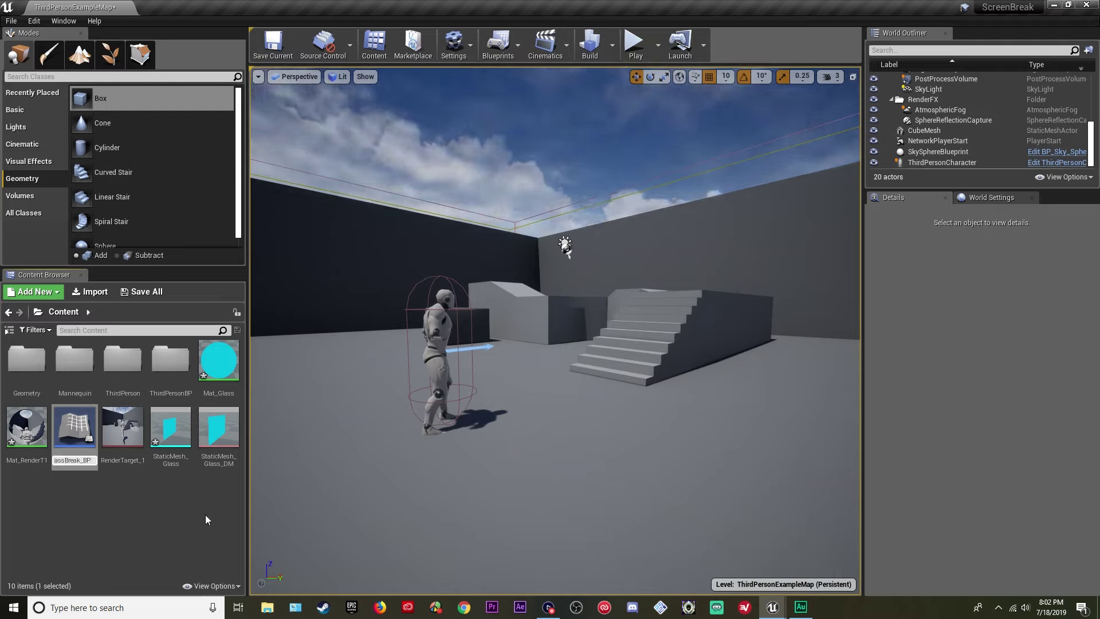
key("Return")
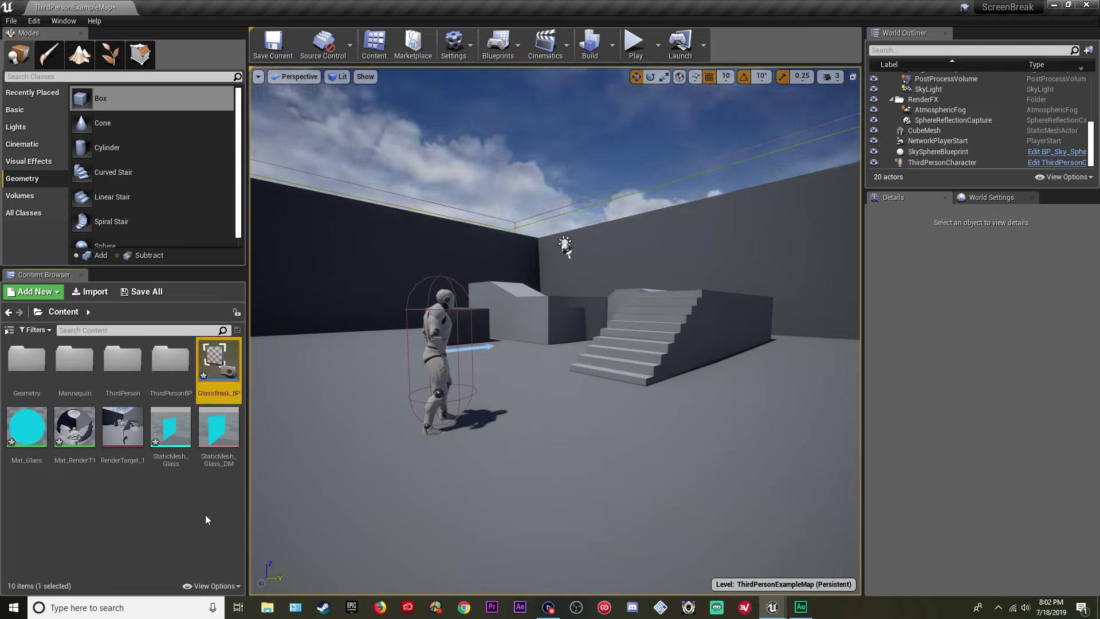
- Open GlassBreak_BP and add a Destructible component under its SceneComponent, keeping the default name
double_click(224, 360)
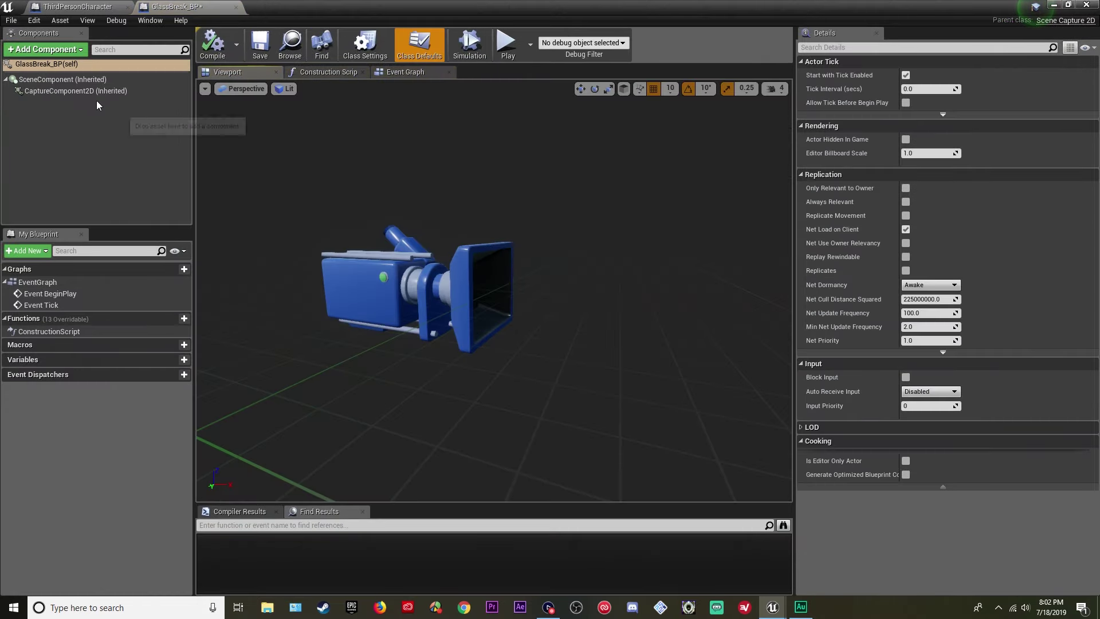
left_click(56, 91)
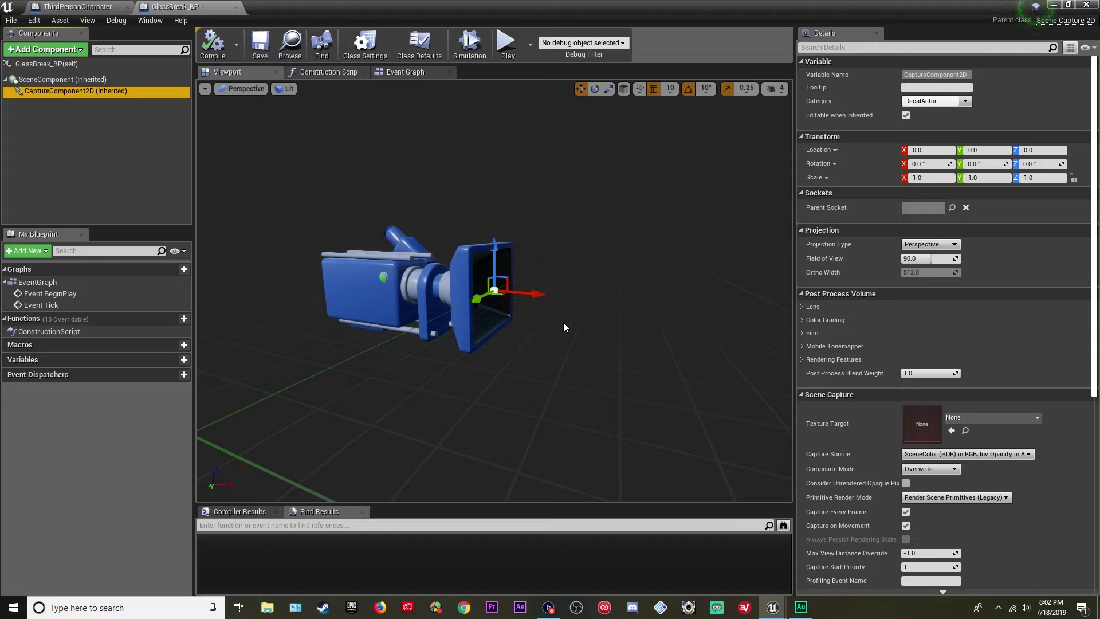
left_click_drag(563, 306, 682, 327, "alt")
scroll(563, 310, "down", 5)
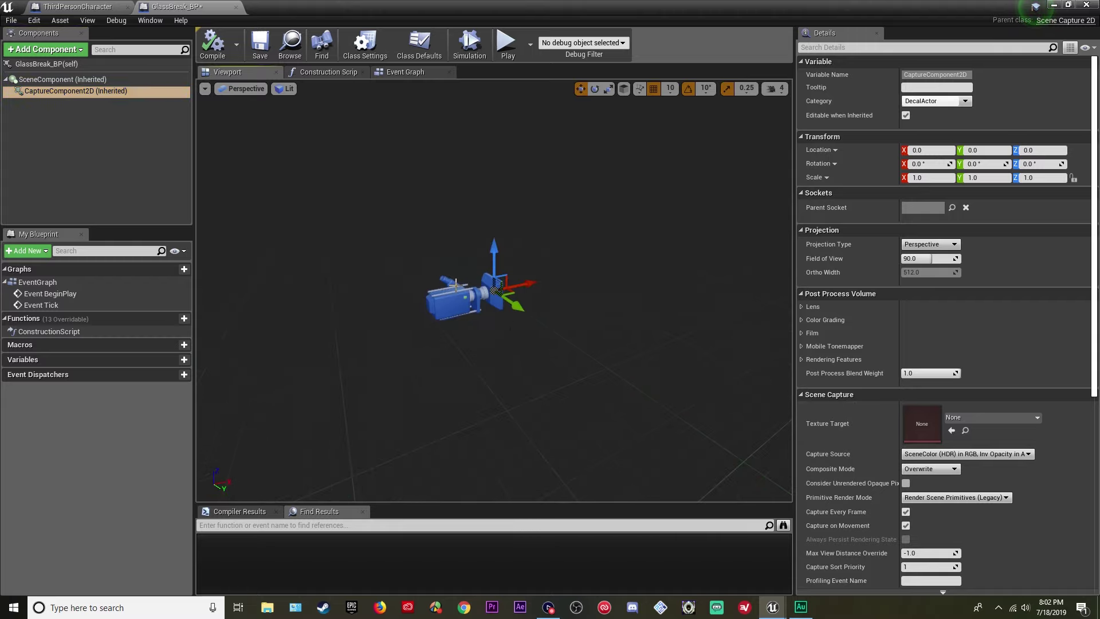
left_click(62, 79)
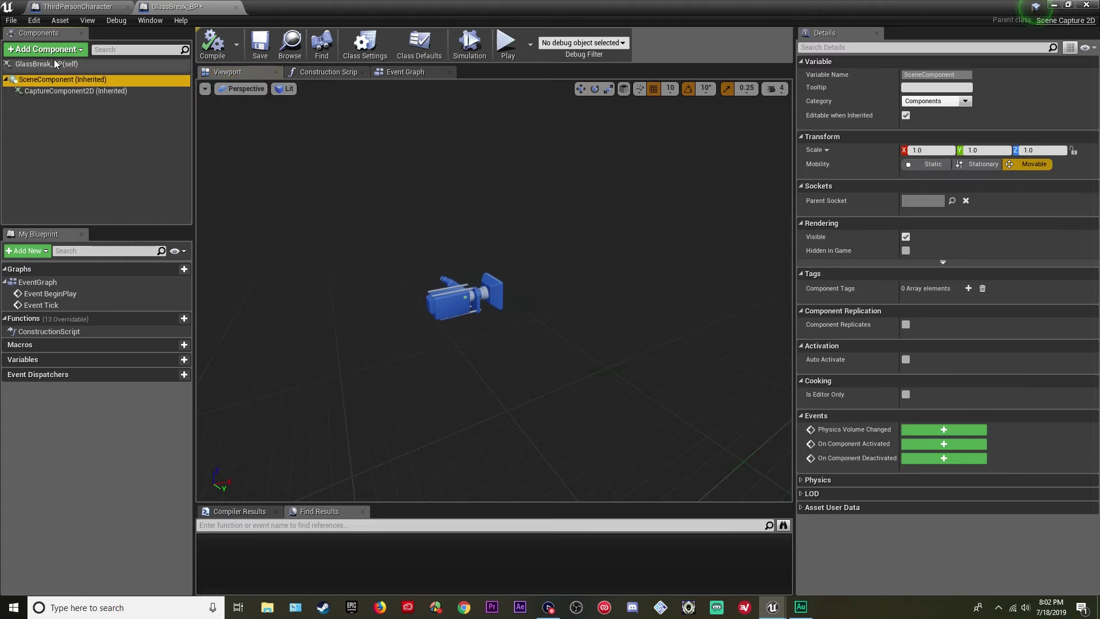
left_click(51, 50)
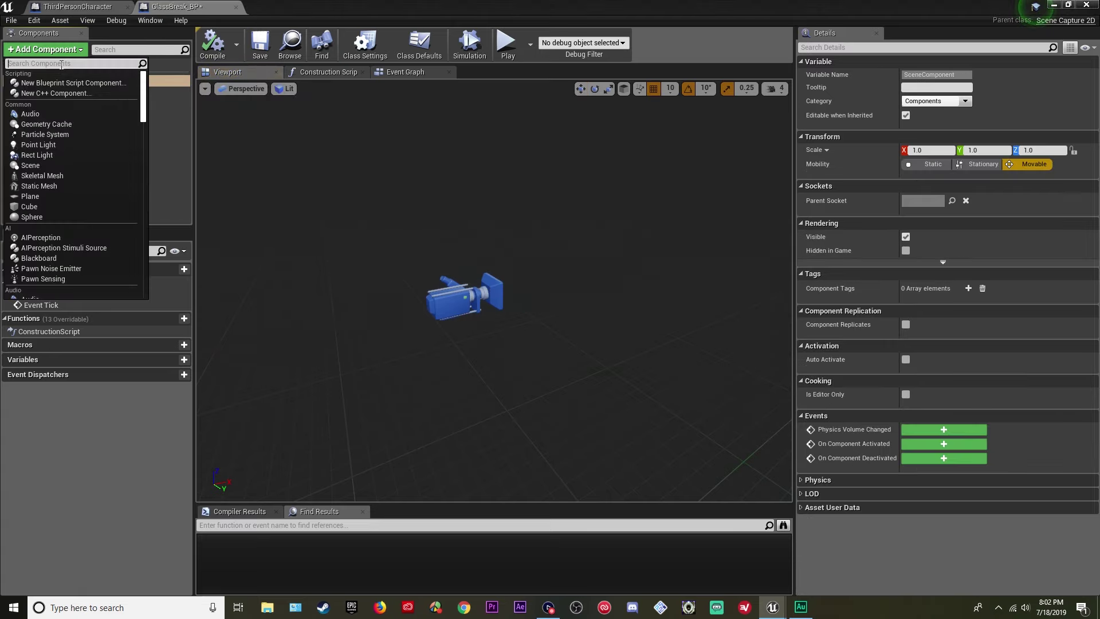
type("dest")
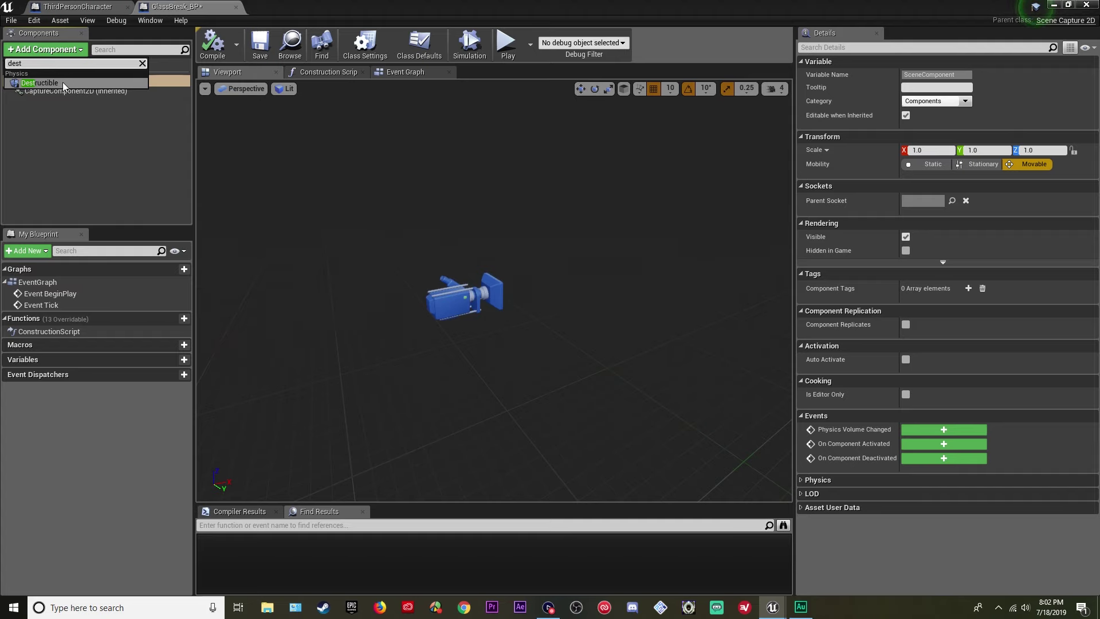
left_click(63, 84)
key("Return")
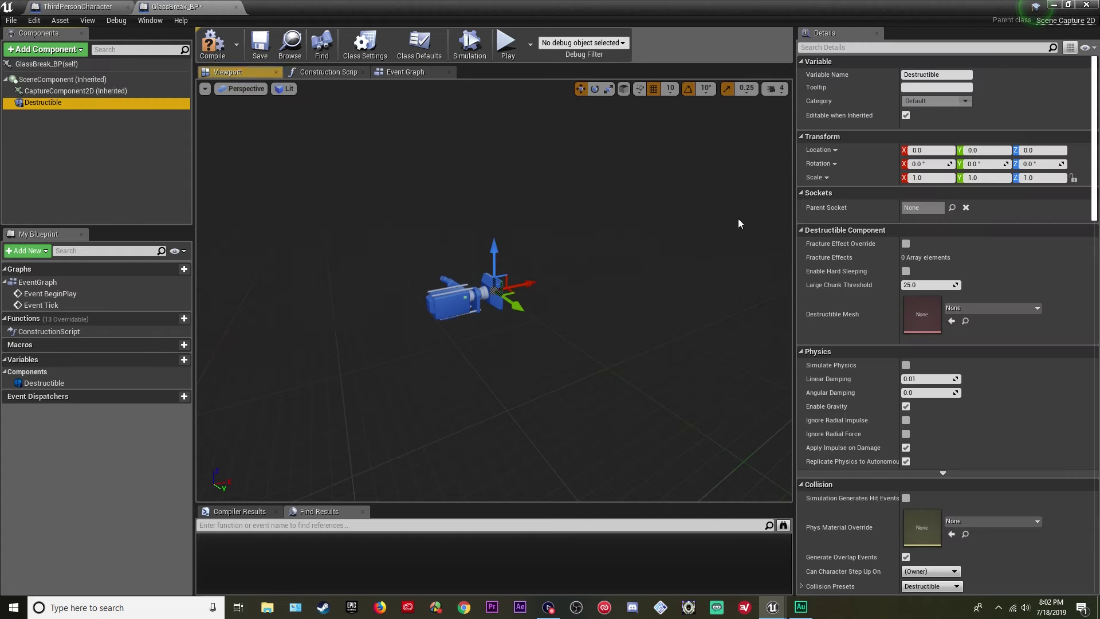
- Assign StaticMesh_Glass_DM to the Destructible component, move it in front of the camera to X 150, and compile the Blueprint
left_click(993, 308)
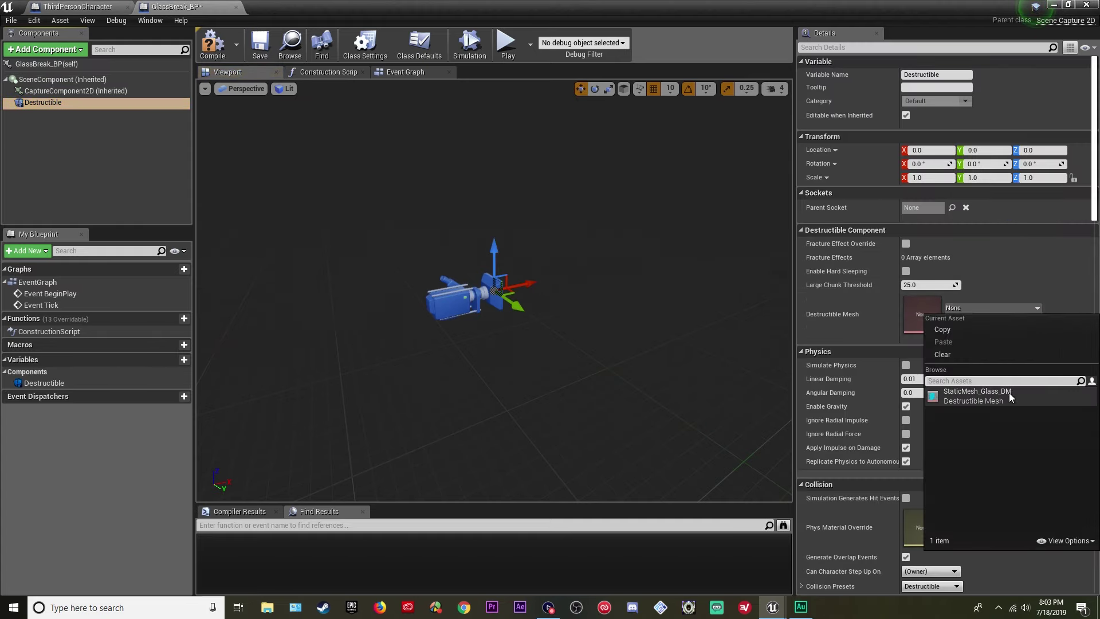
left_click(990, 393)
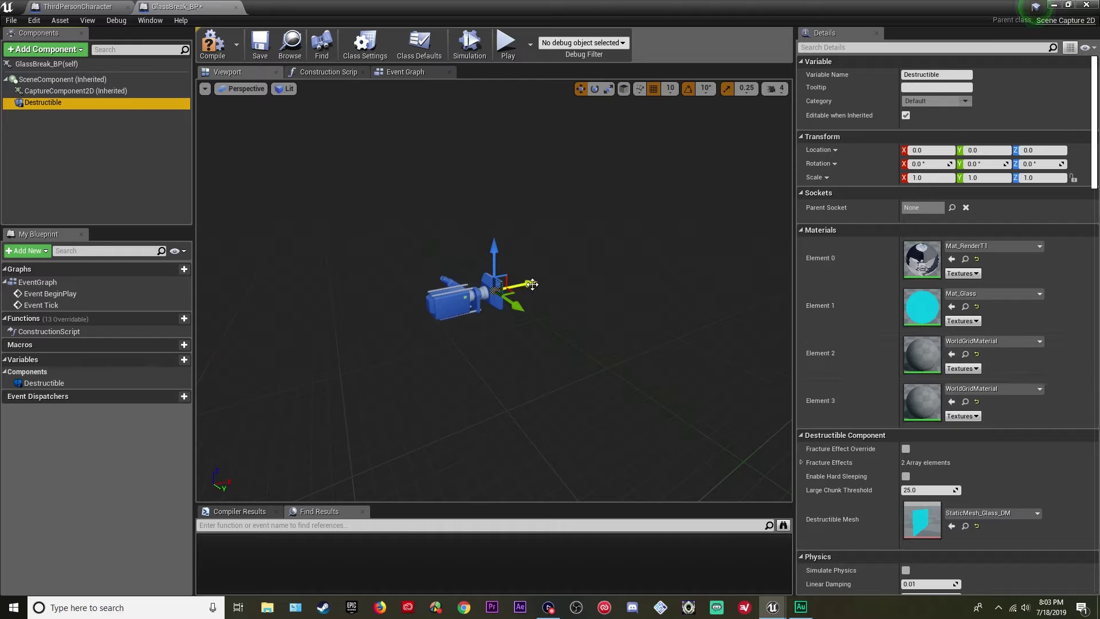
left_click_drag(530, 283, 603, 275)
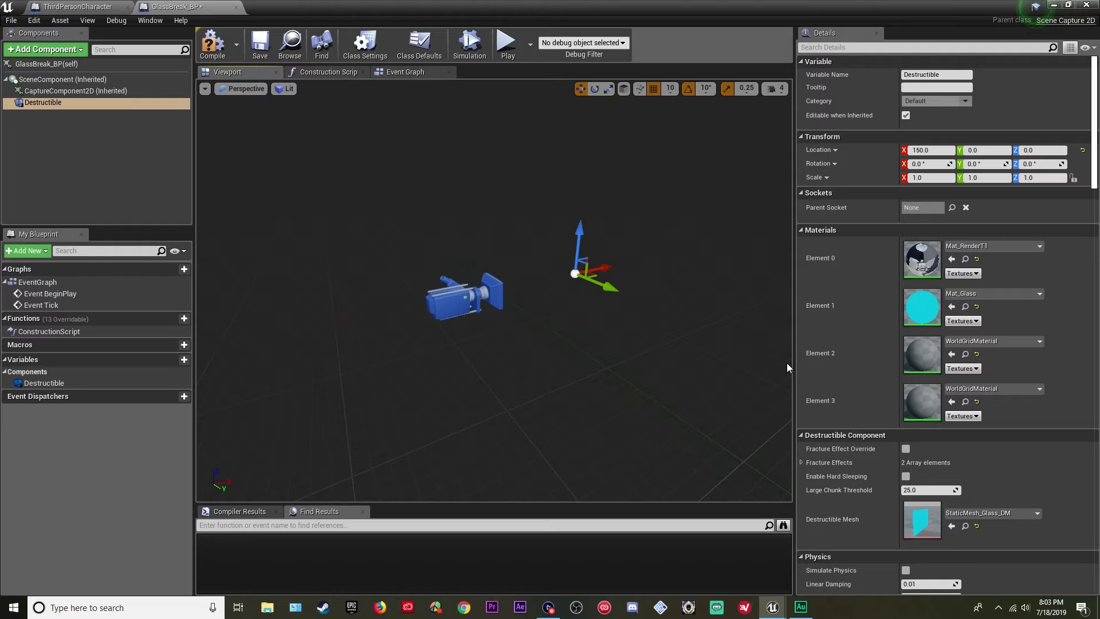
scroll(823, 351, "down", 5)
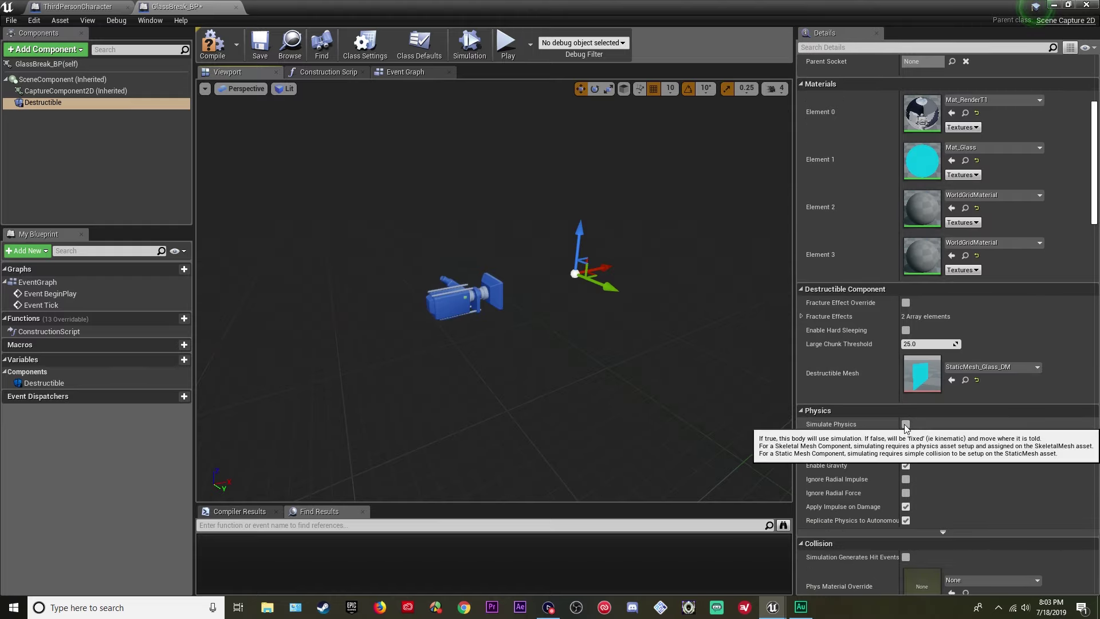
left_click(212, 48)
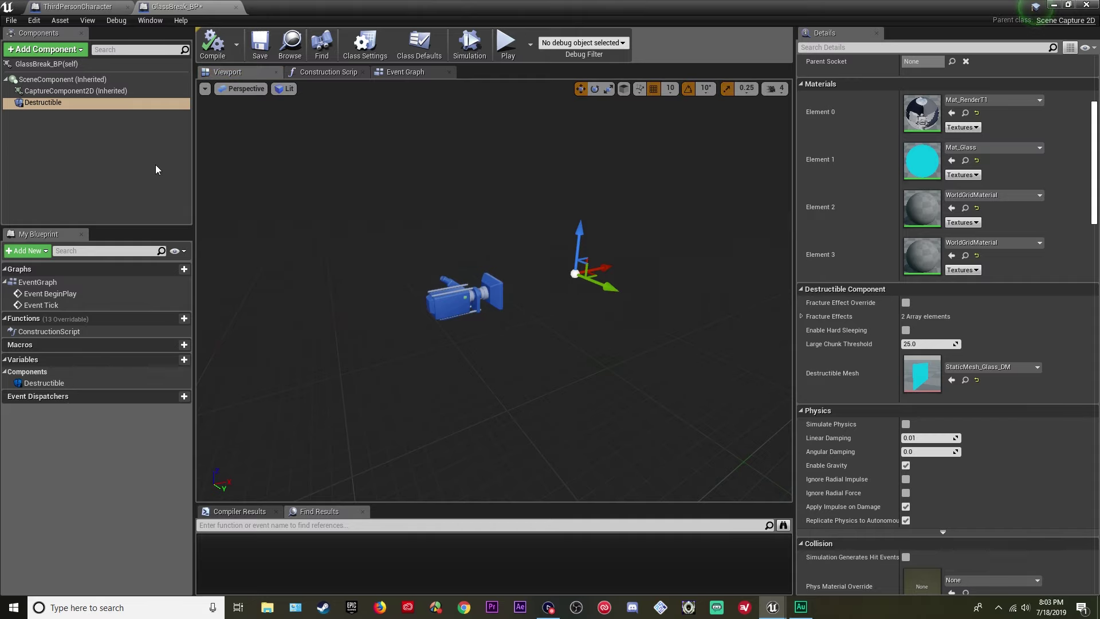
- Add a Plane component under the SceneComponent, keeping the default name
left_click(62, 79)
left_click(46, 49)
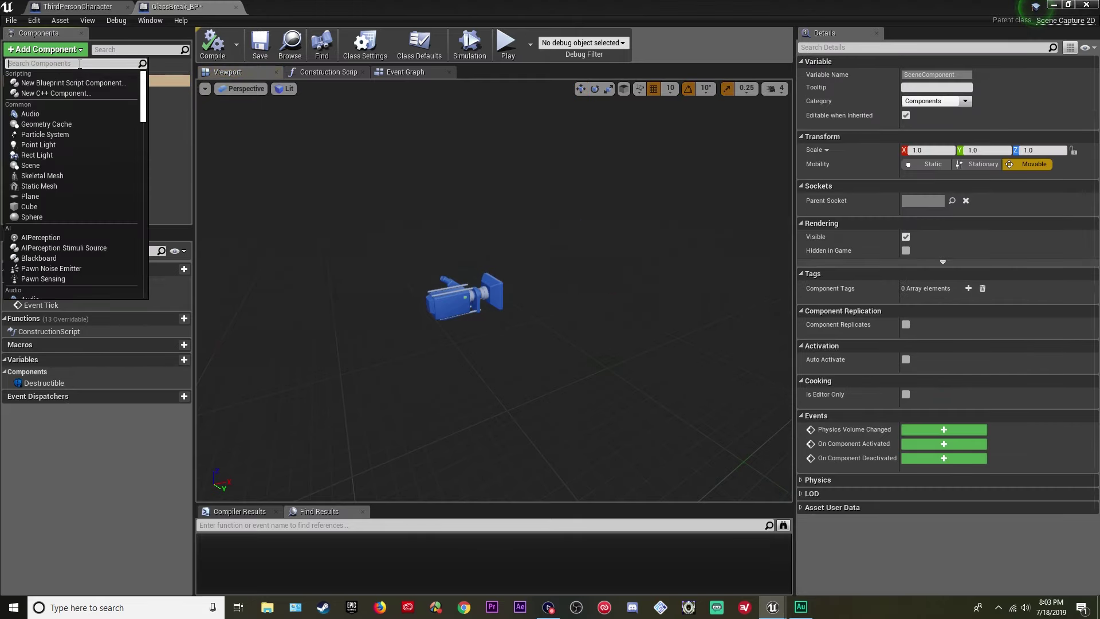
type("plane")
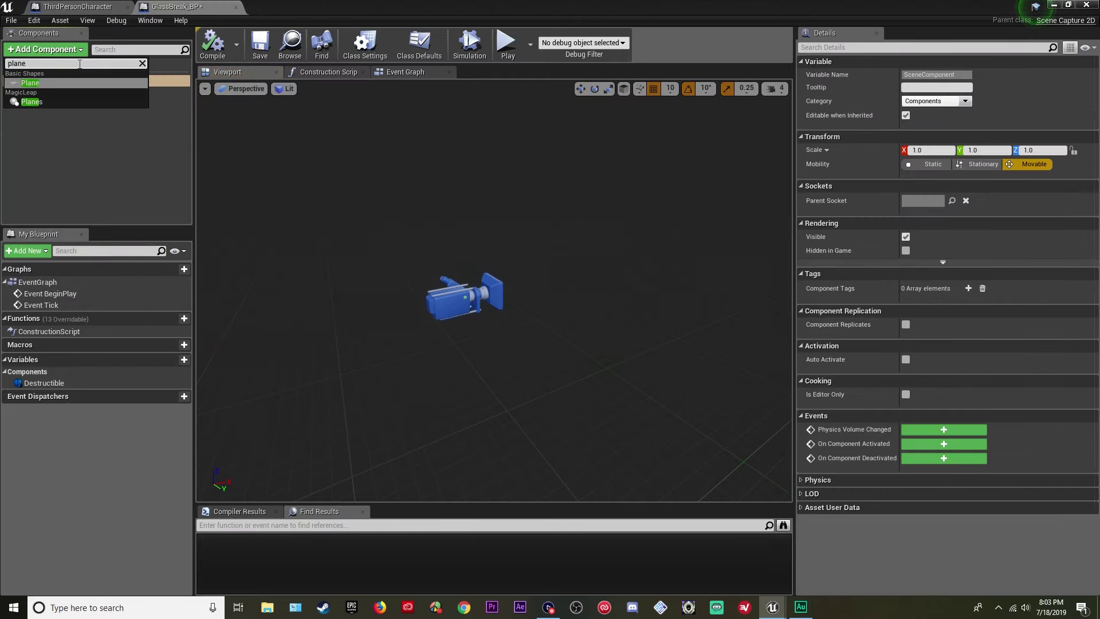
left_click(51, 83)
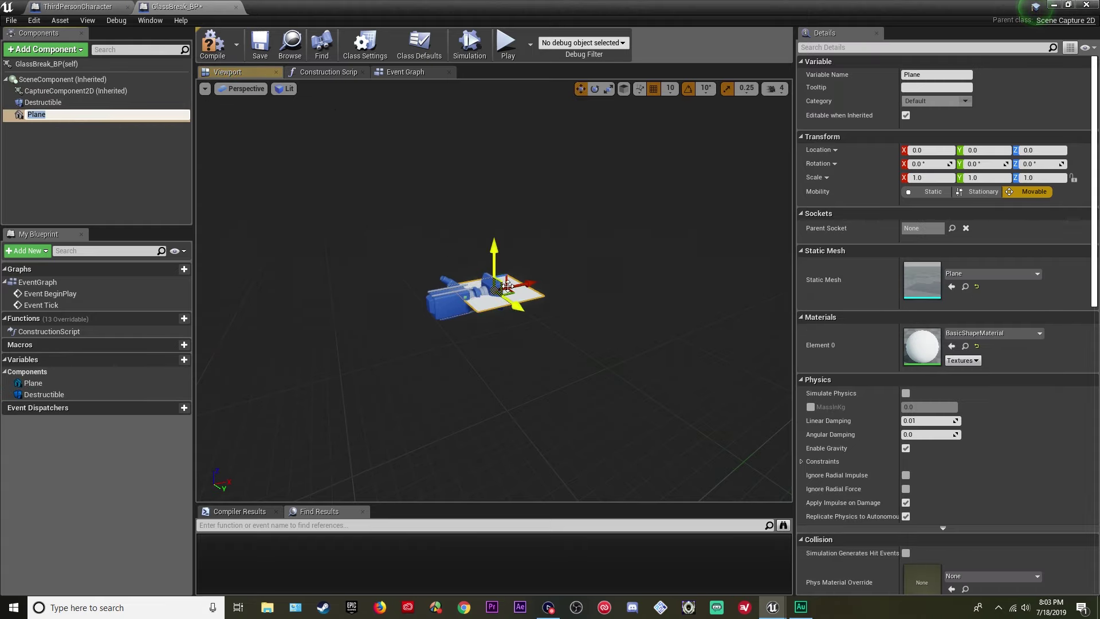
key("Return")
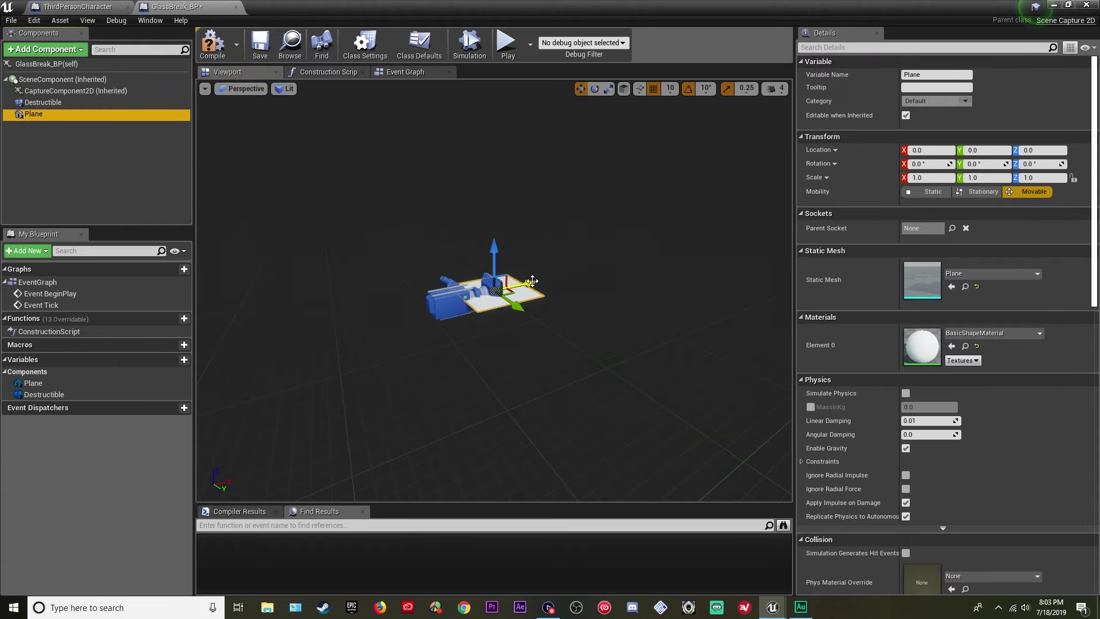
- Move the plane in front of the camera to X 350 and stand it upright with a 90° pitch
left_click_drag(532, 280, 701, 247)
key("e")
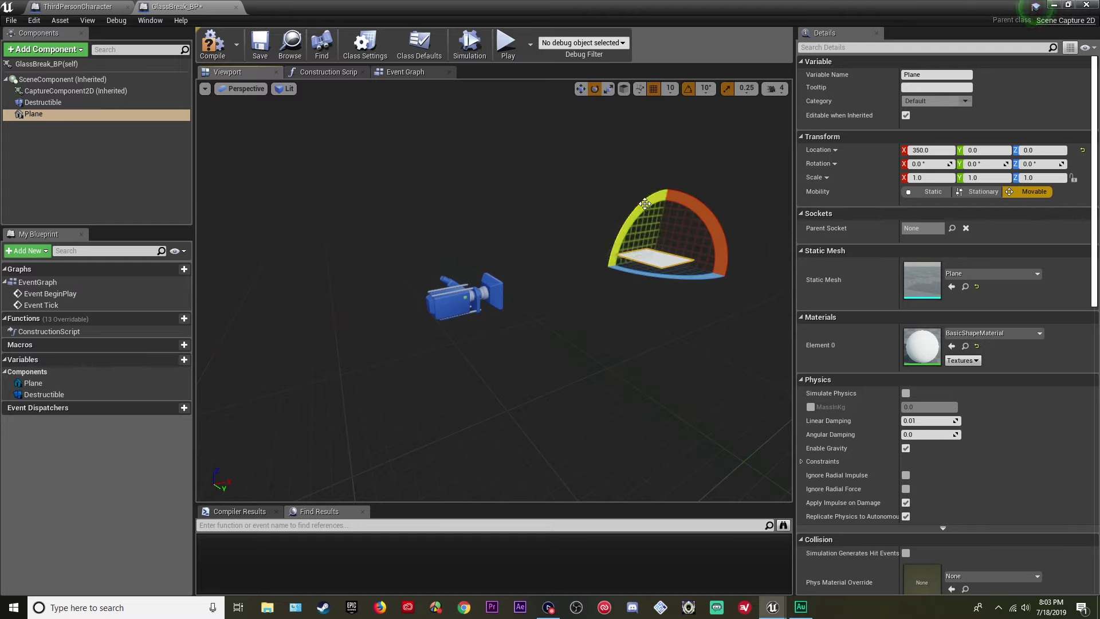
left_click_drag(645, 203, 622, 243)
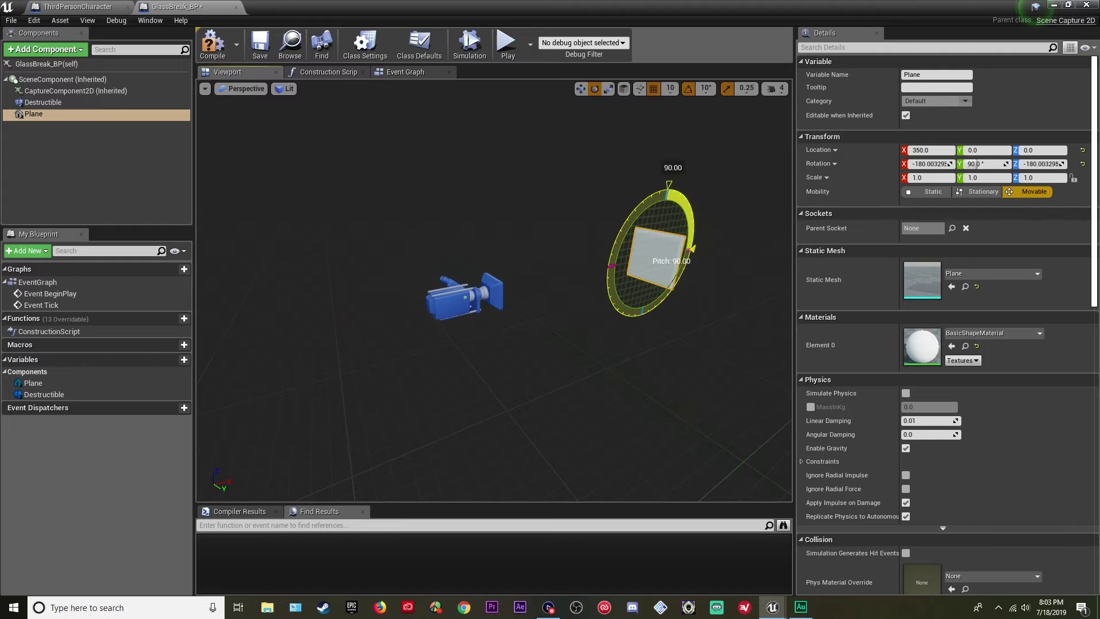
- Scale the upright plane into a wide screen, 7.25 on X and 12.25 on Y
scroll(689, 240, "up", 3)
key("r")
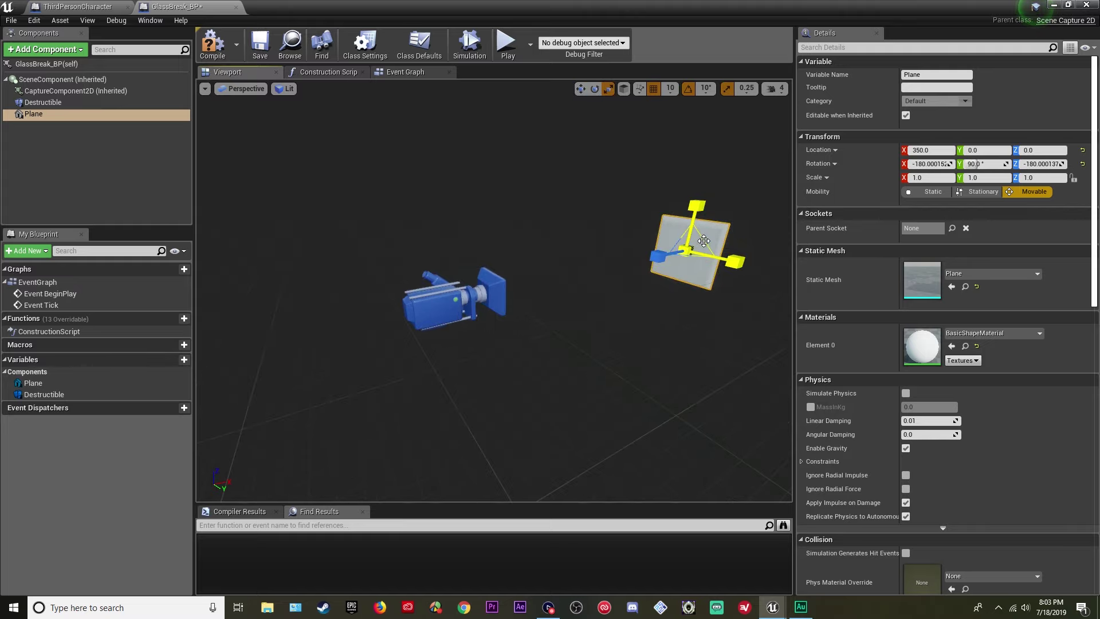
left_click_drag(703, 241, 744, 210)
right_click_drag(580, 254, 653, 255)
scroll(580, 253, "down", 4)
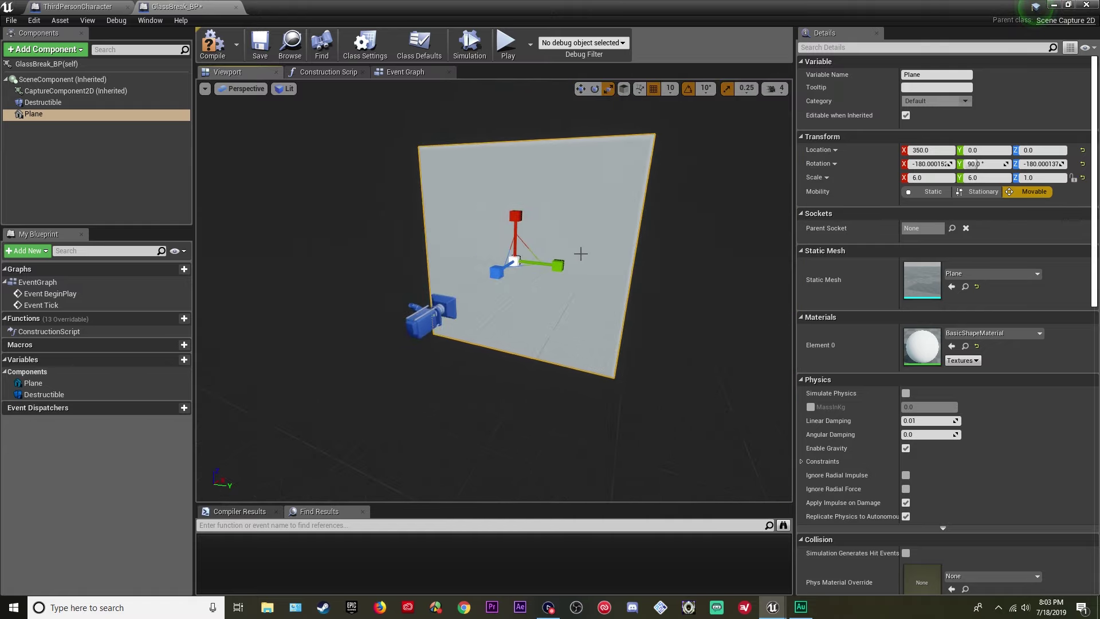
left_click_drag(560, 265, 614, 271)
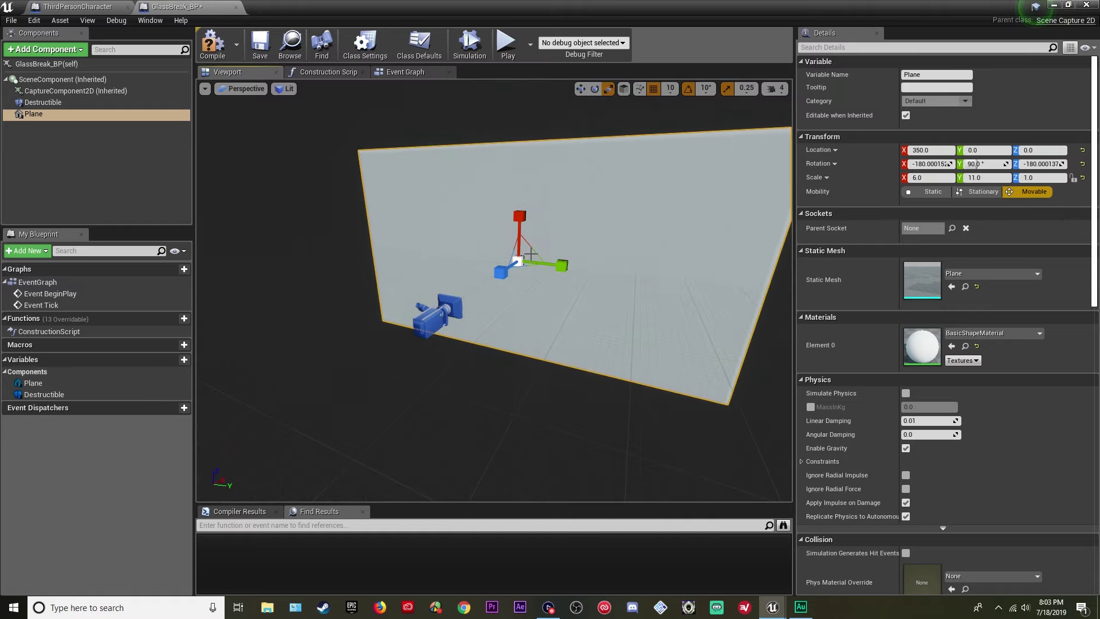
left_click_drag(533, 252, 548, 240)
mouse_move(533, 275)
right_mouse_down()
mouse_move(500, 262)
mouse_move(552, 275)
right_mouse_up()
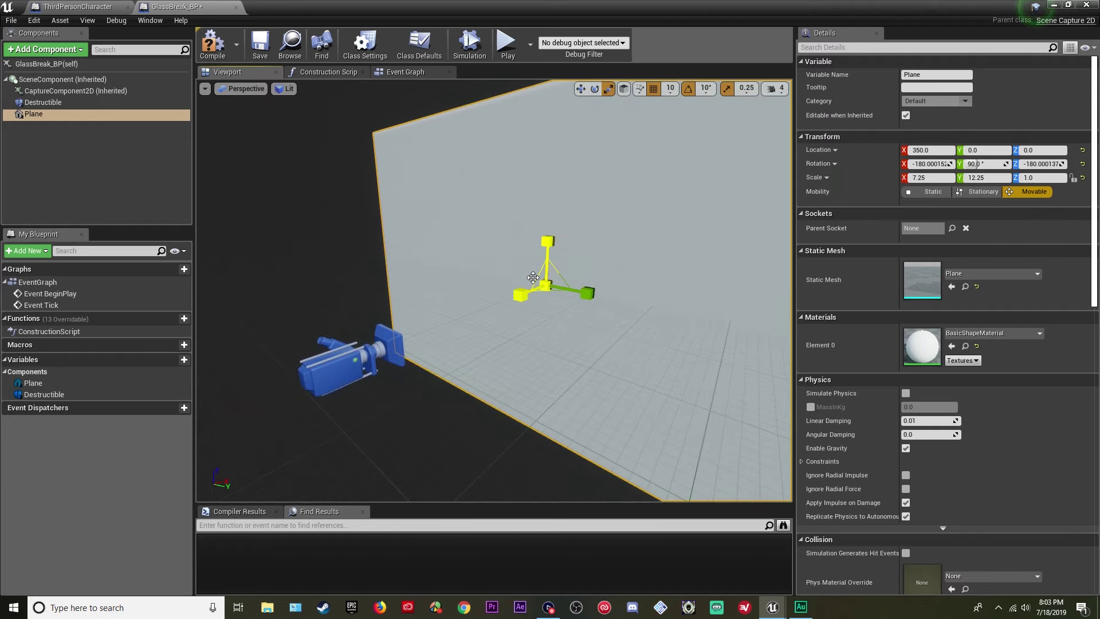
- Examine the capture component's projection settings and the Destructible component's placement between the camera and the plane
left_click(41, 102)
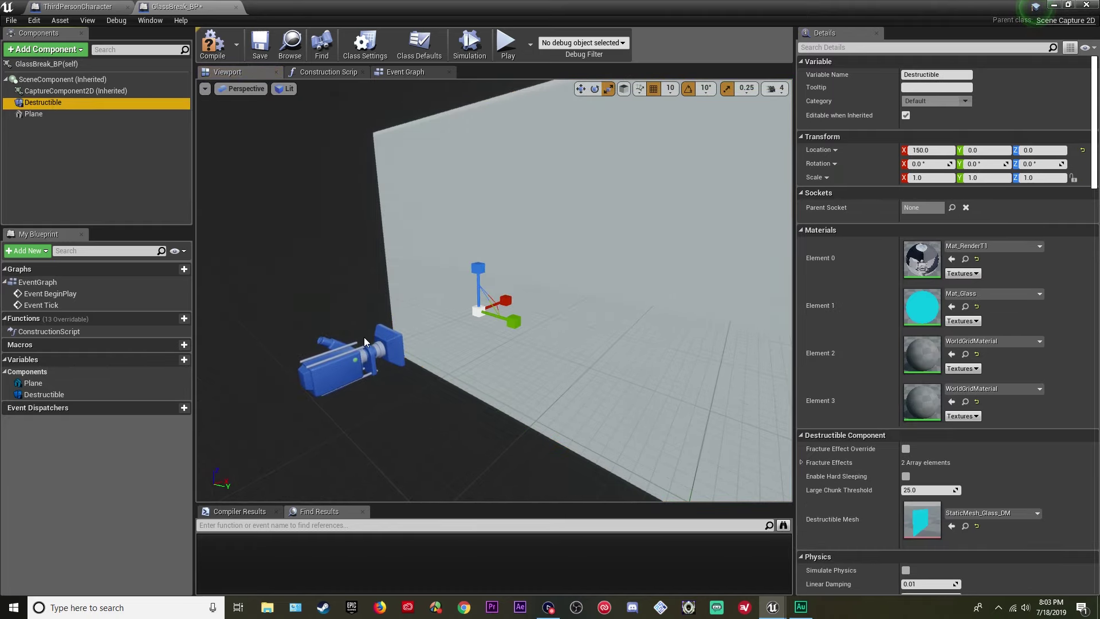
right_click_drag(451, 305, 431, 313)
left_click(406, 339)
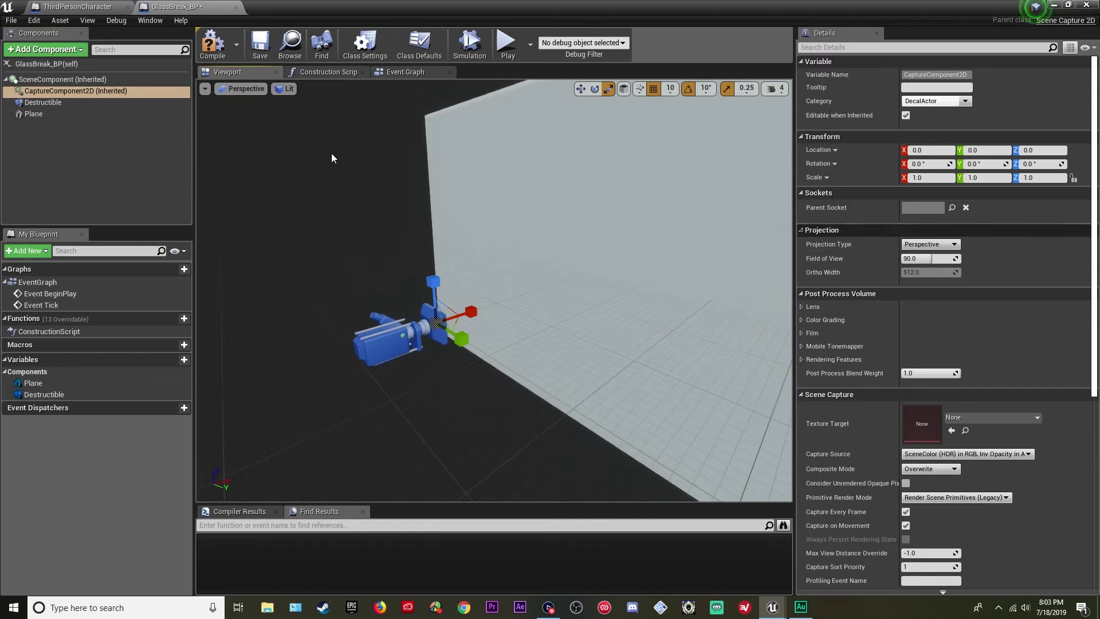
left_click(59, 92)
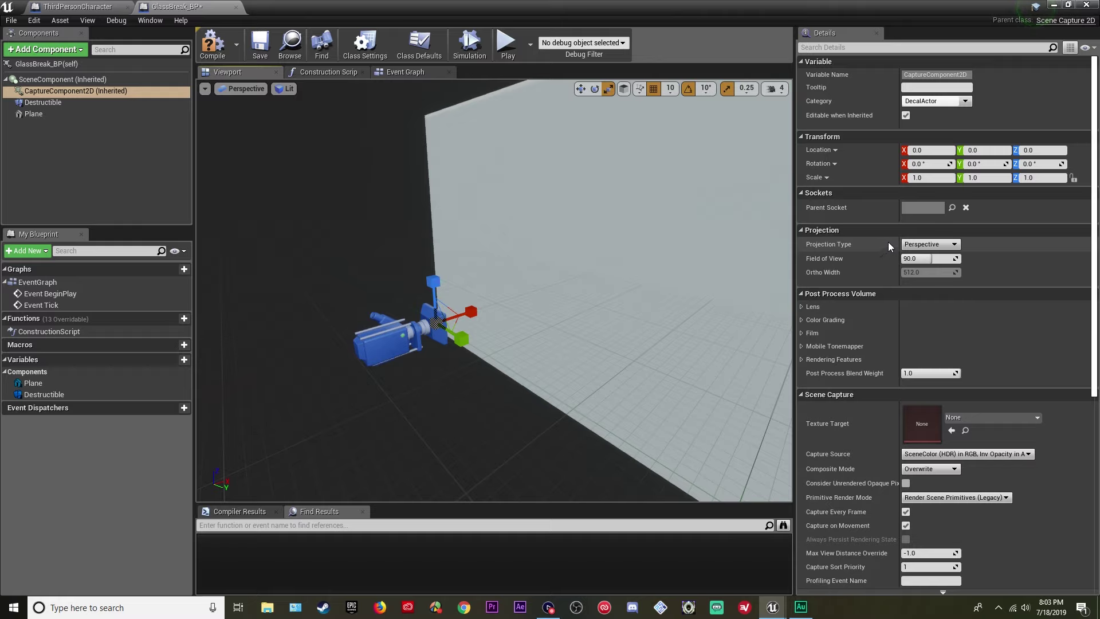
left_click(930, 244)
left_click(934, 246)
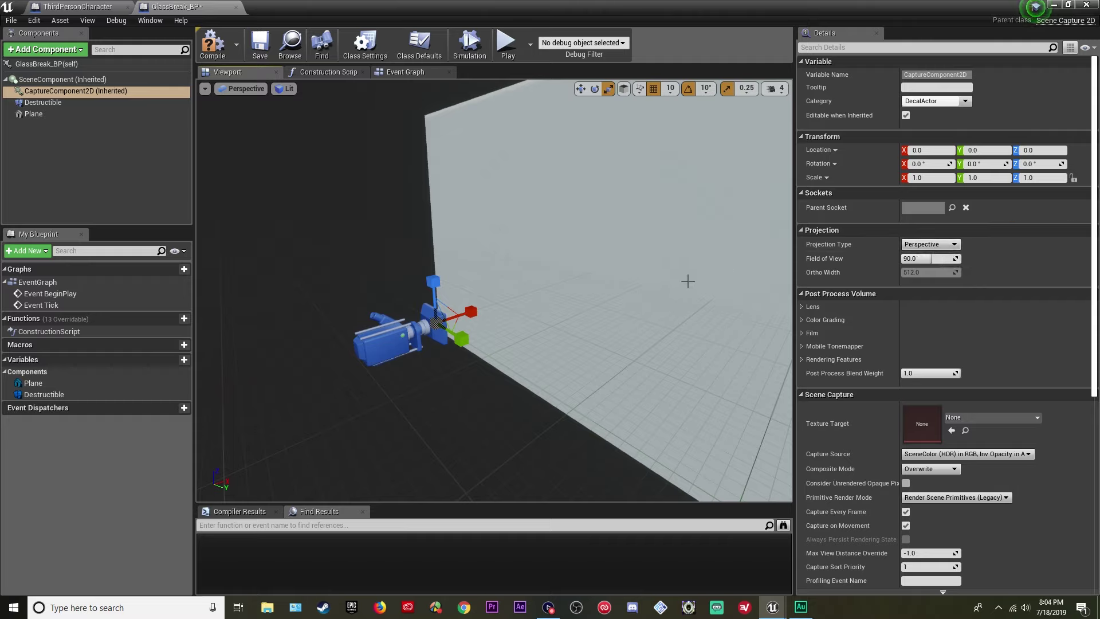
left_click(51, 104)
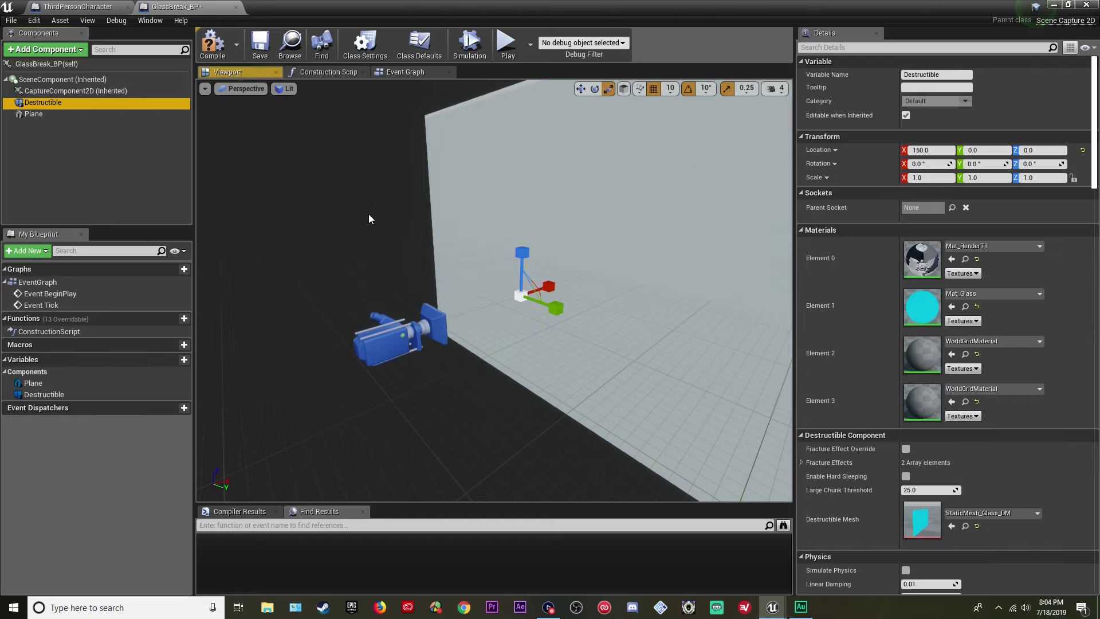
- Move the Destructible component closer to the camera by setting its X location to 80, and save the Blueprint
left_click(523, 301)
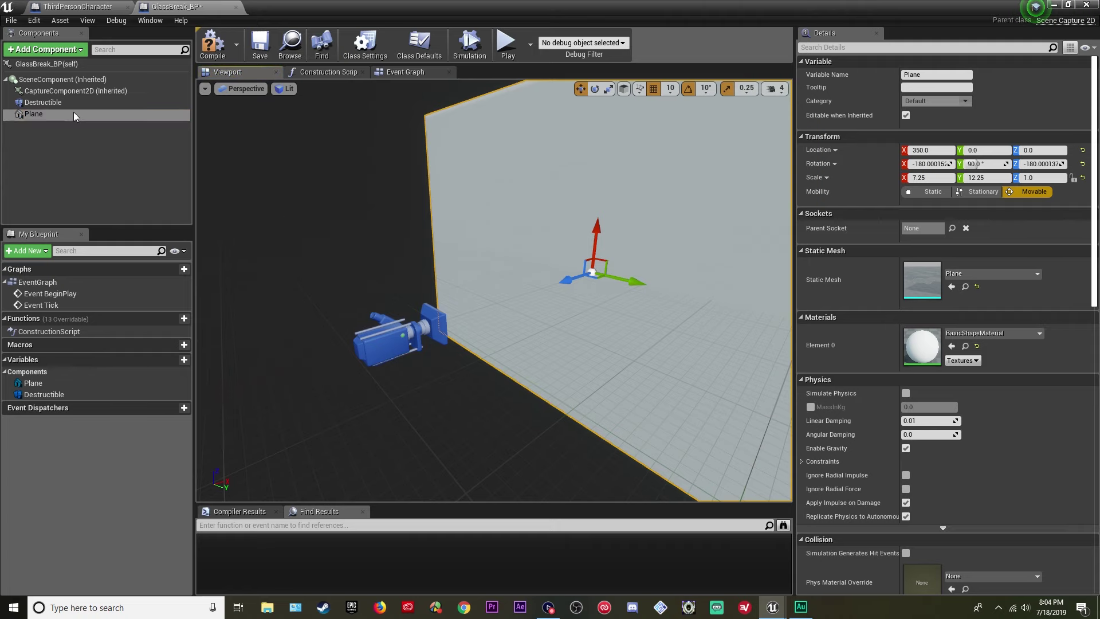
left_click(523, 299)
left_click_drag(537, 285, 529, 285)
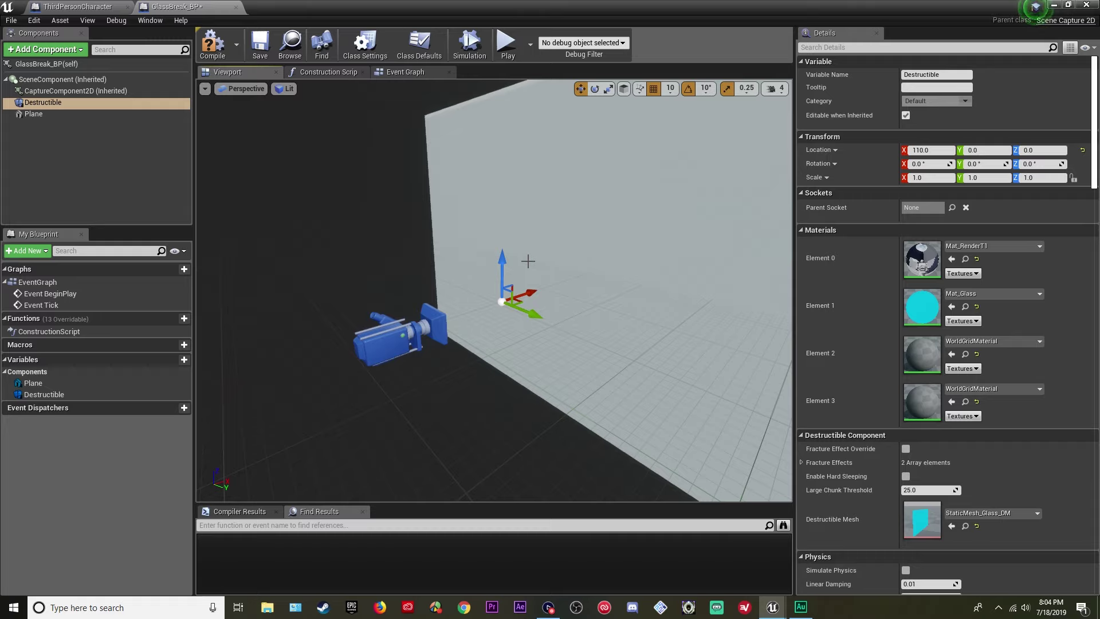
left_click(929, 149)
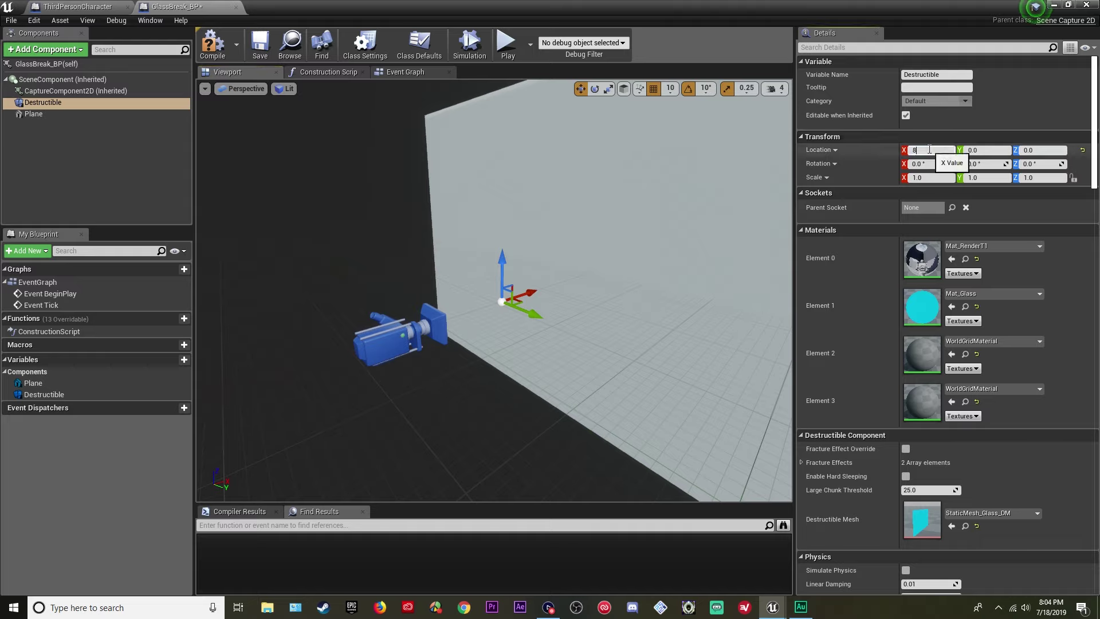
type("80")
key("Return")
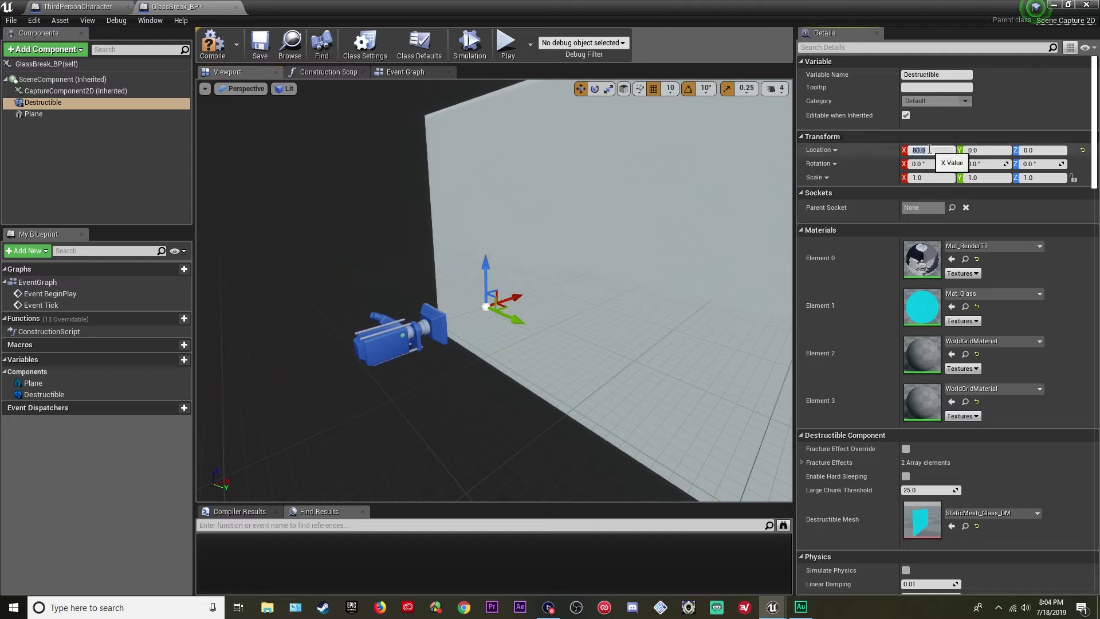
left_click(260, 45)
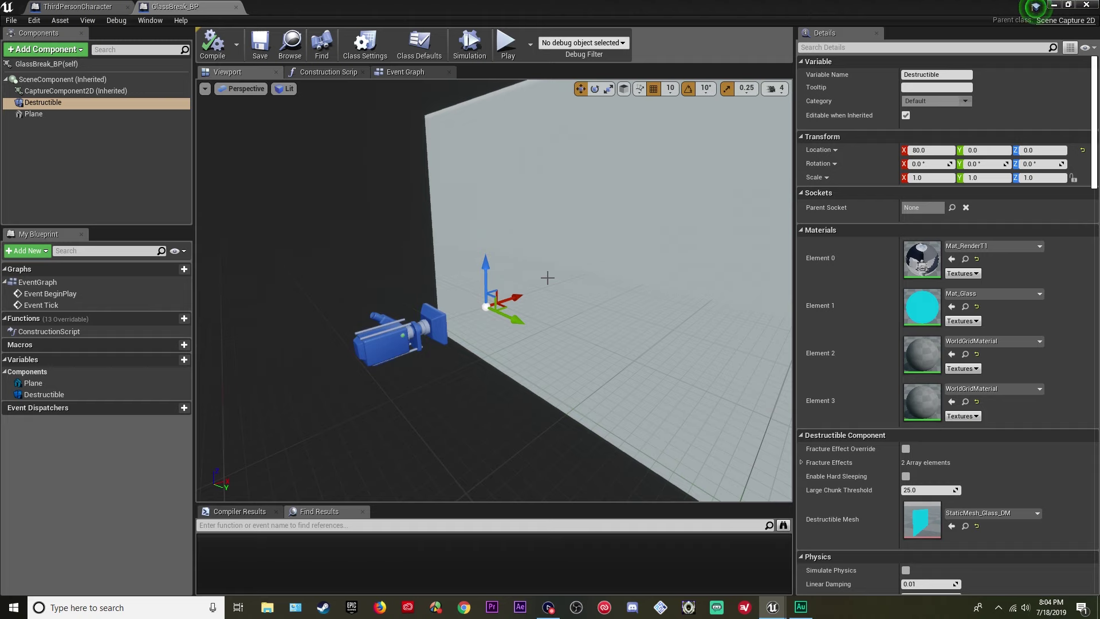
- Create a new material named Mat_ChromaKey in the Content folder
left_click(1054, 4)
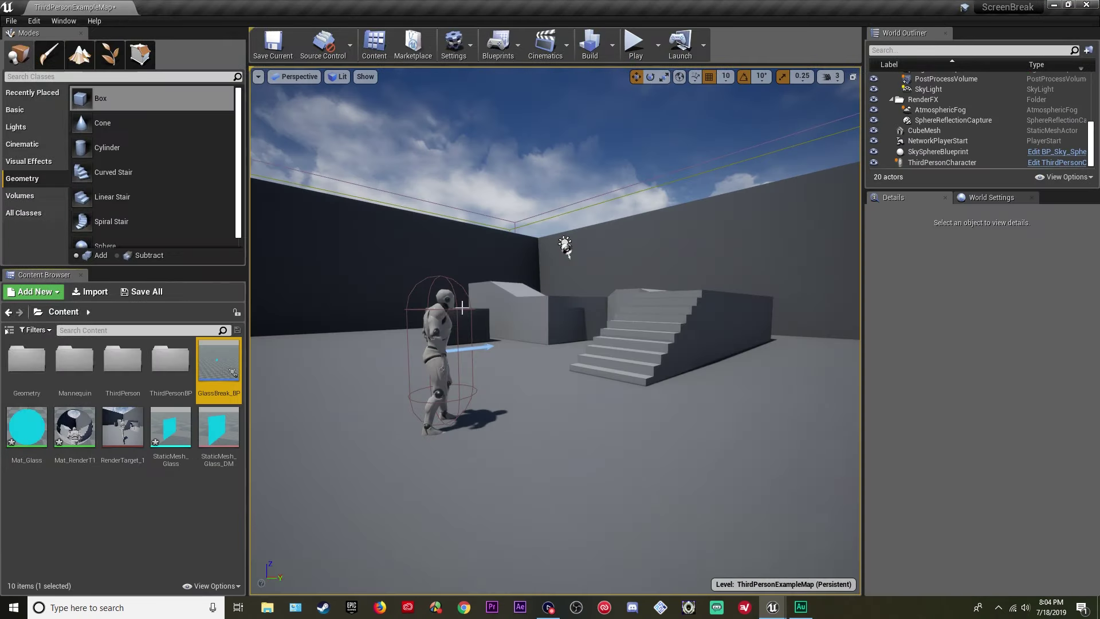
right_click(138, 497)
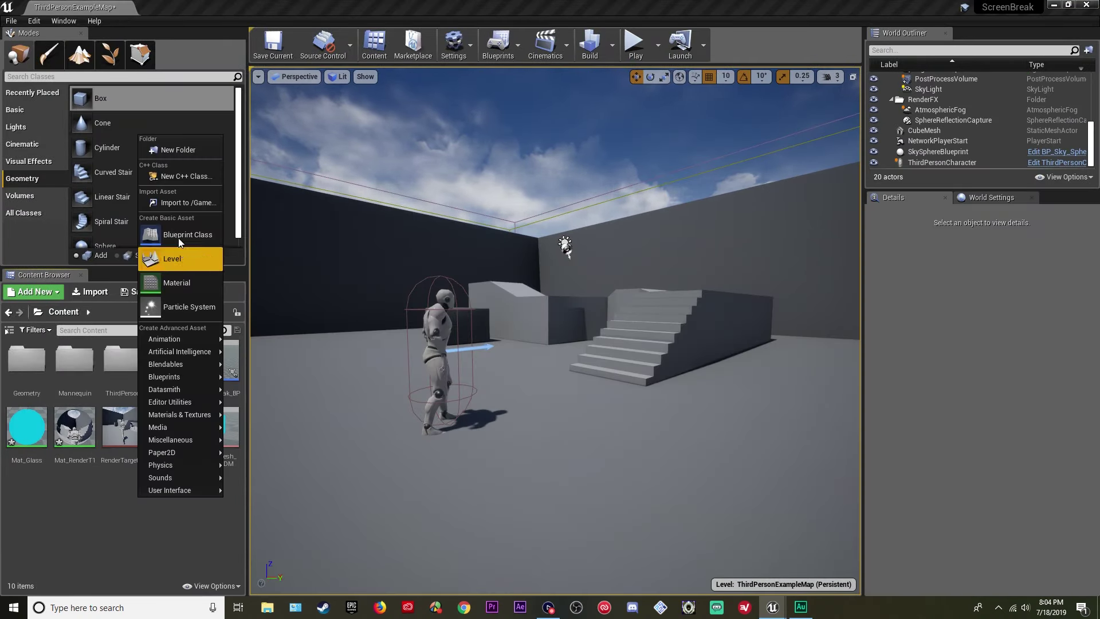
left_click(180, 283)
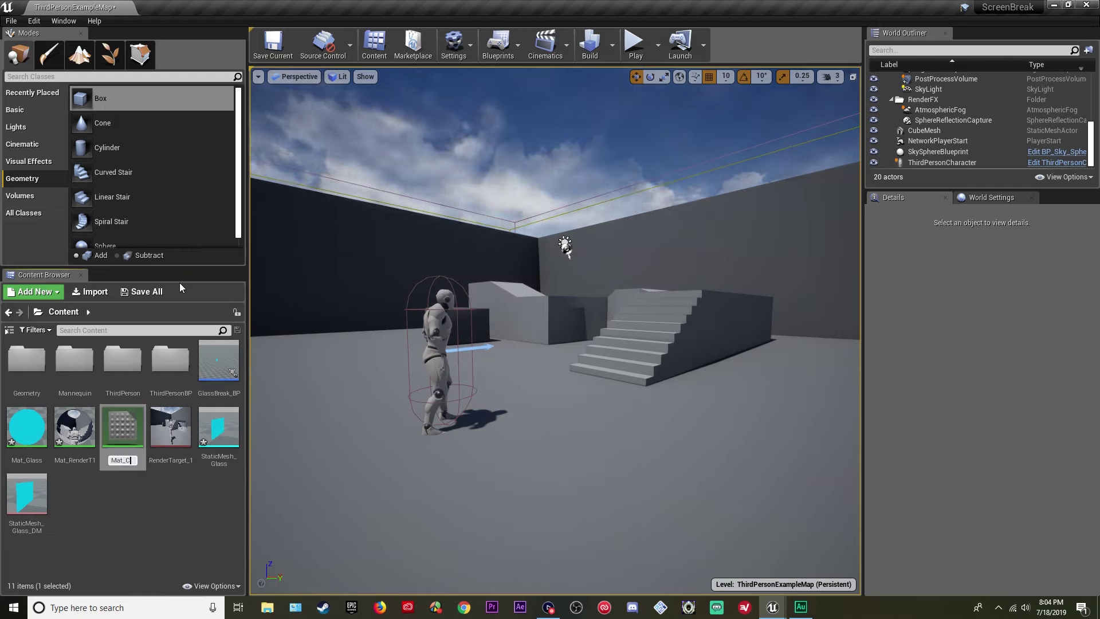
type("Mat_ChromaKey")
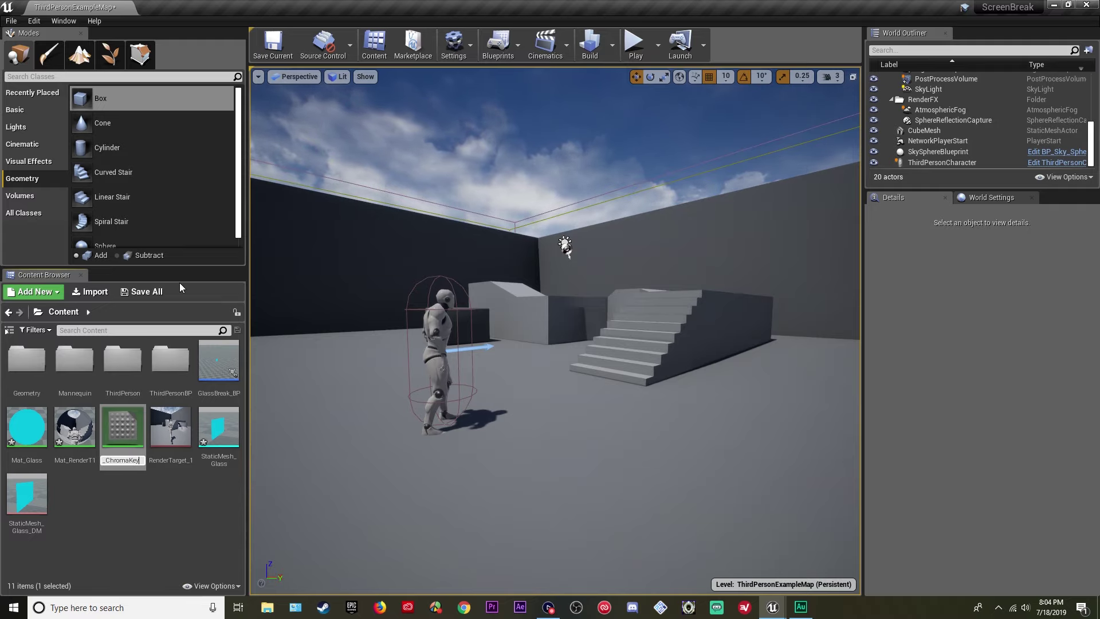
key("Return")
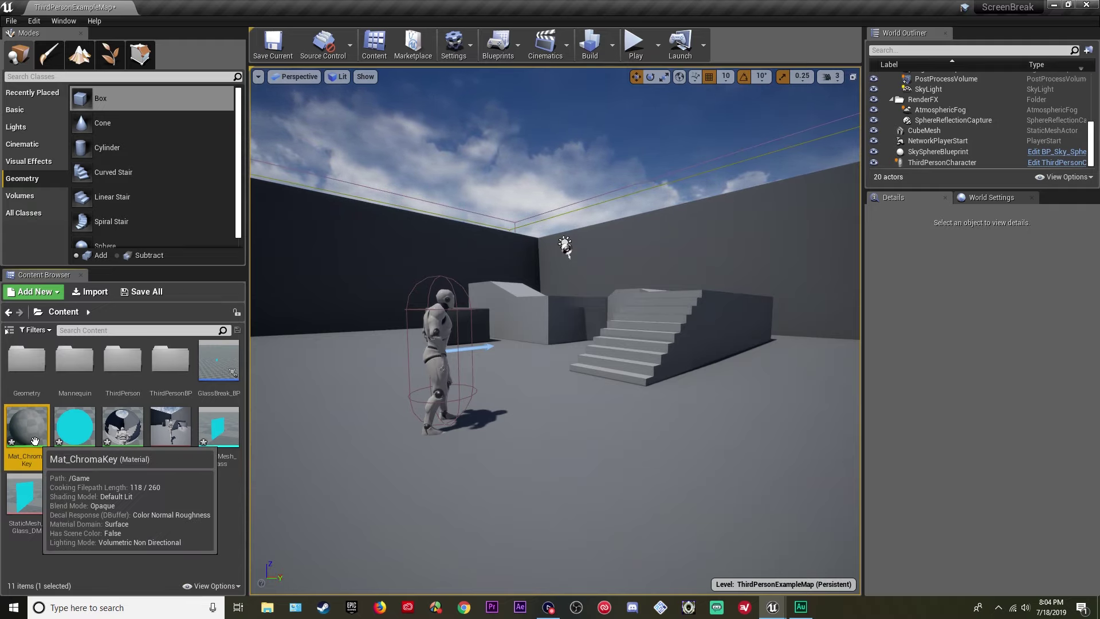
- Open Mat_ChromaKey and add a VectorParameter with the default name Param beside the material's result node
double_click(40, 464)
right_click_drag(396, 235, 540, 241)
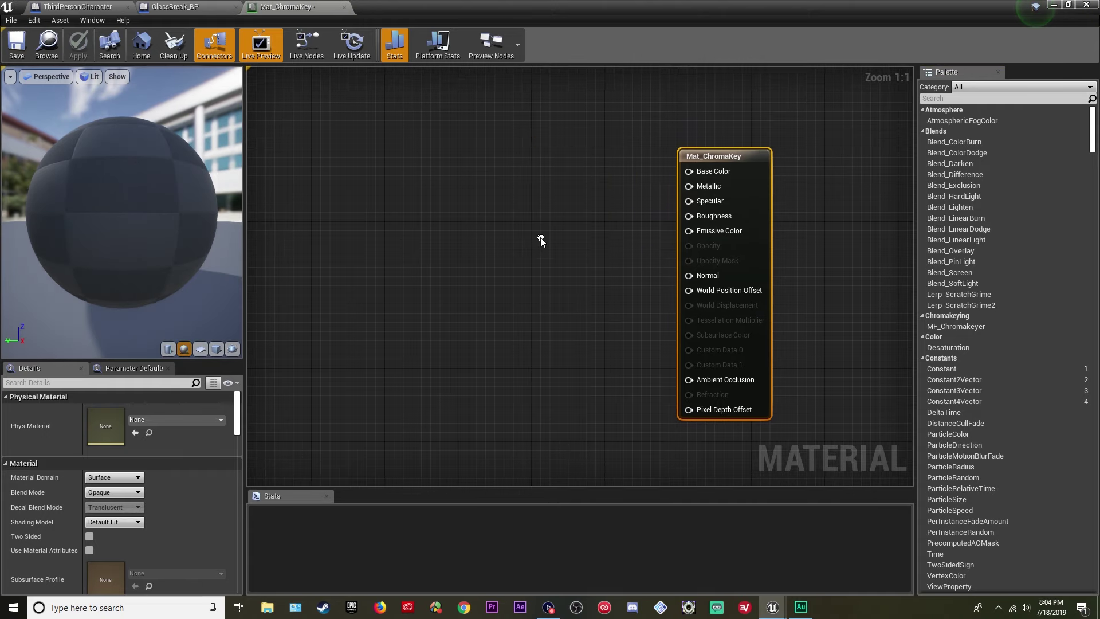
right_click(389, 222)
type("vect")
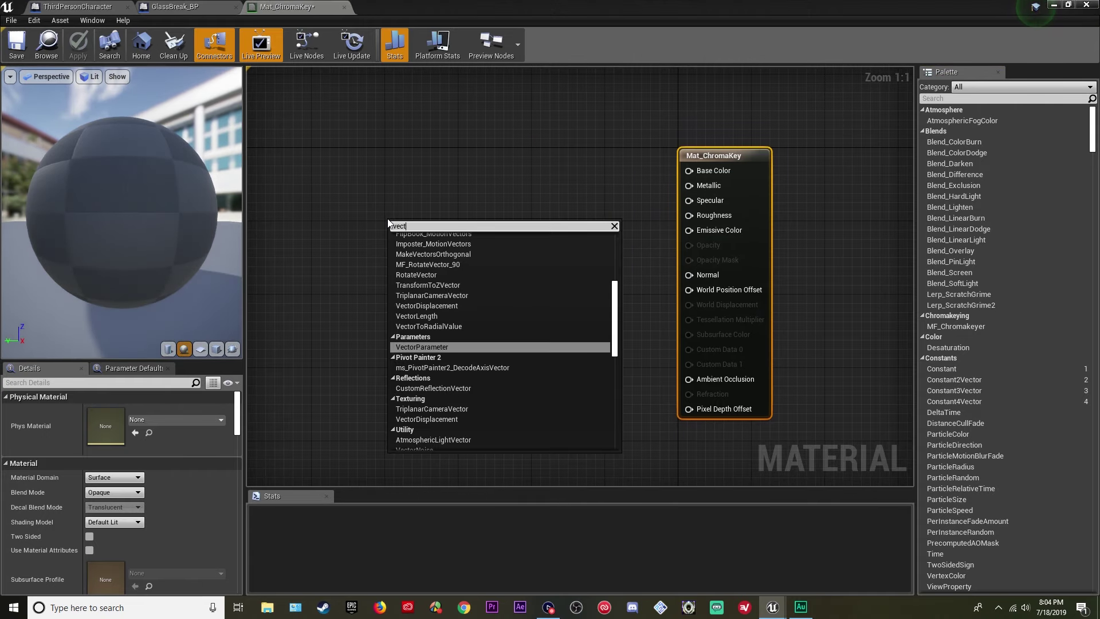
type("or para")
key("Return")
left_click(423, 173)
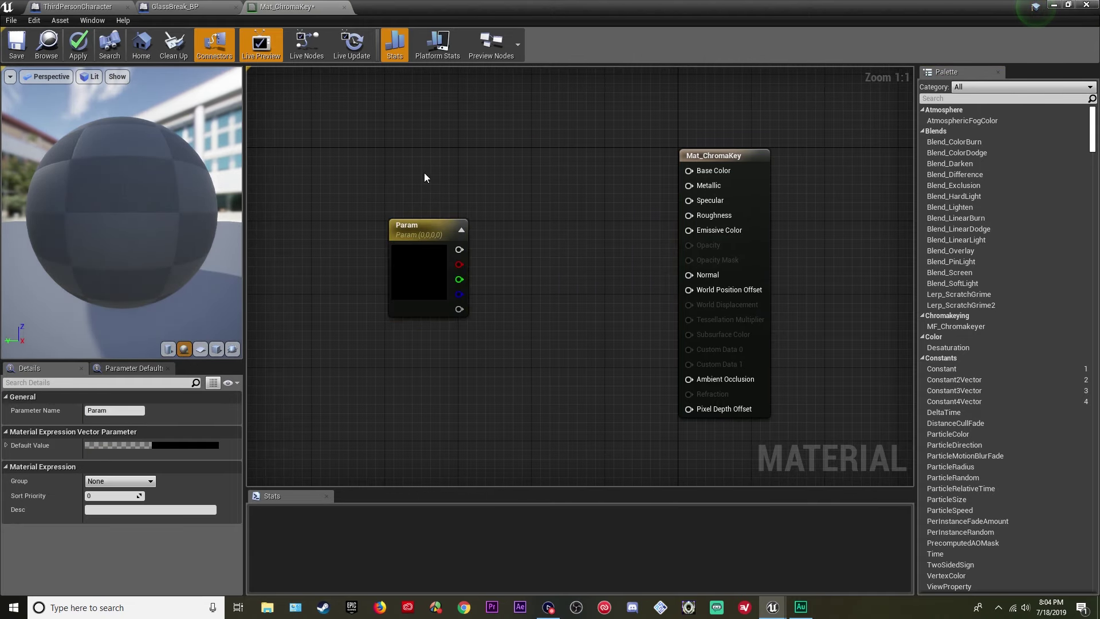
left_click_drag(448, 224, 538, 135)
- Set the material's shading model to Unlit and connect the Param colour output to Emissive Color
left_click(707, 155)
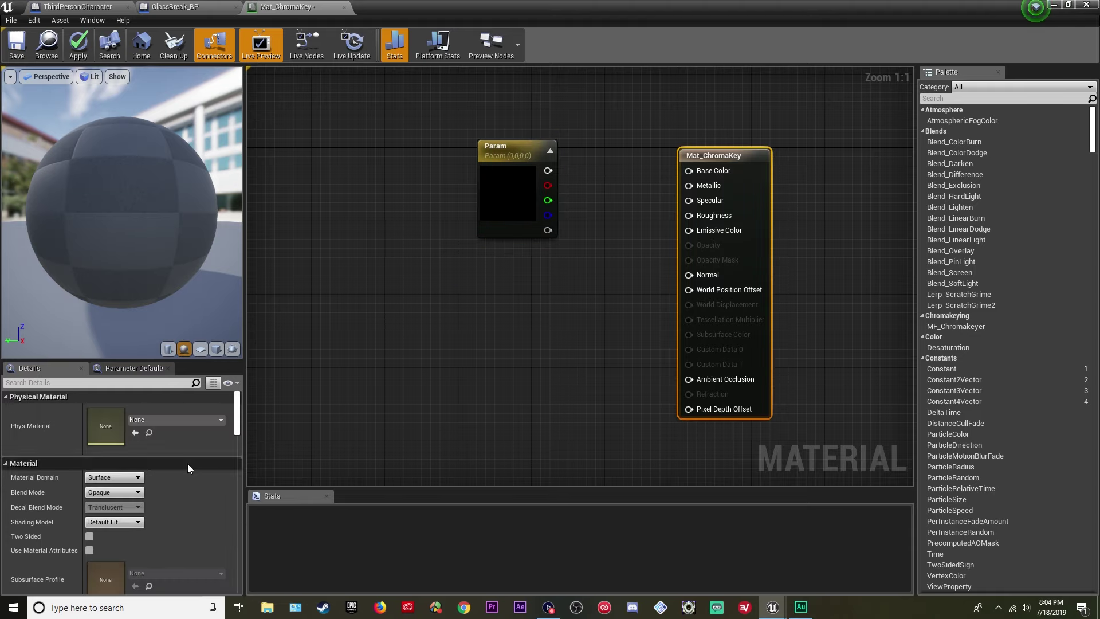
left_click(136, 522)
left_click(120, 446)
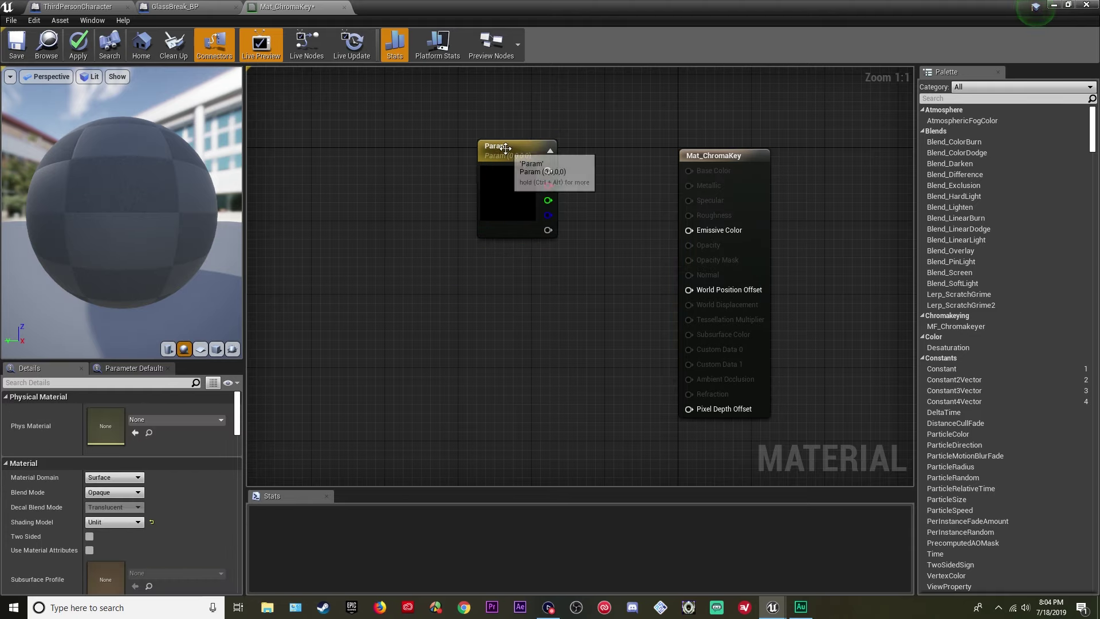
left_click_drag(512, 139, 464, 156)
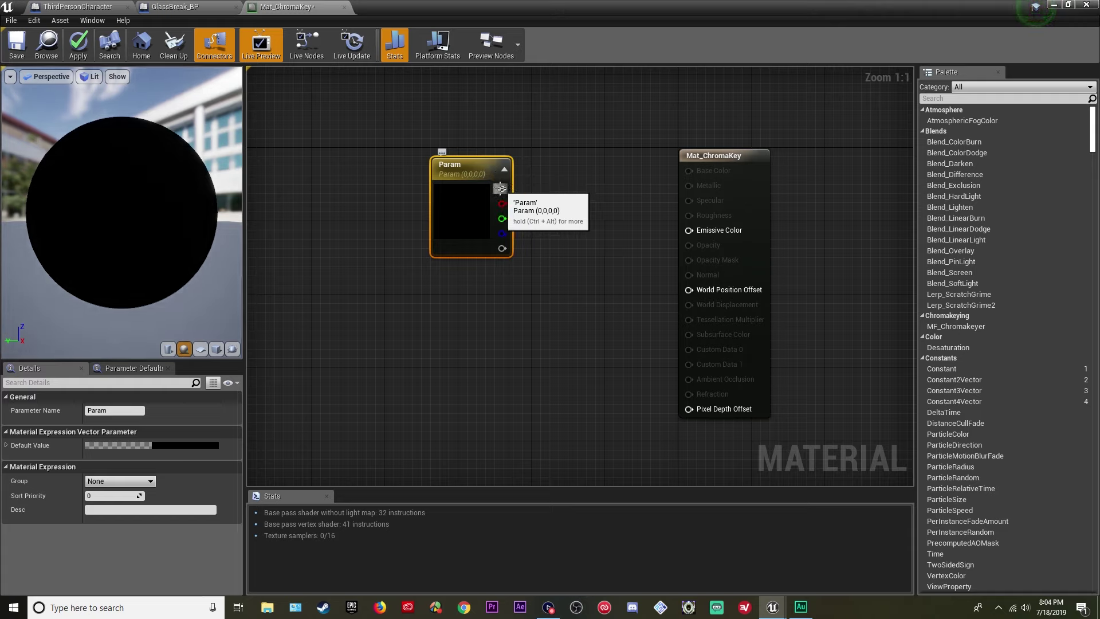
left_click_drag(500, 189, 690, 230)
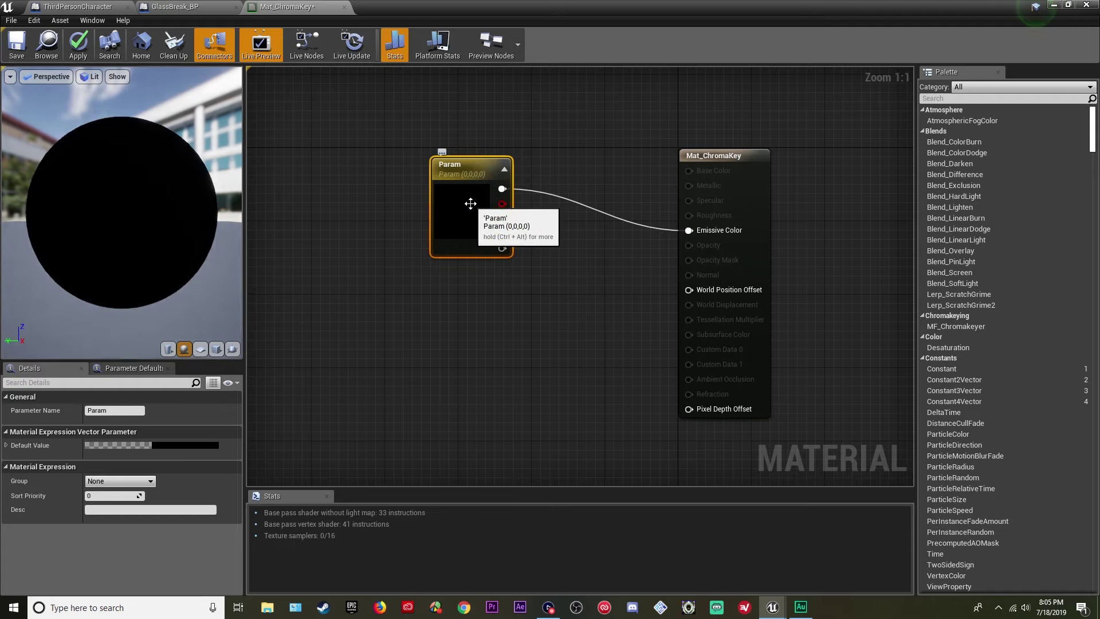
- Set Param's colour to a fully saturated bright yellow-green with hue about 100 and value 1.0, save the material and close it
double_click(470, 203)
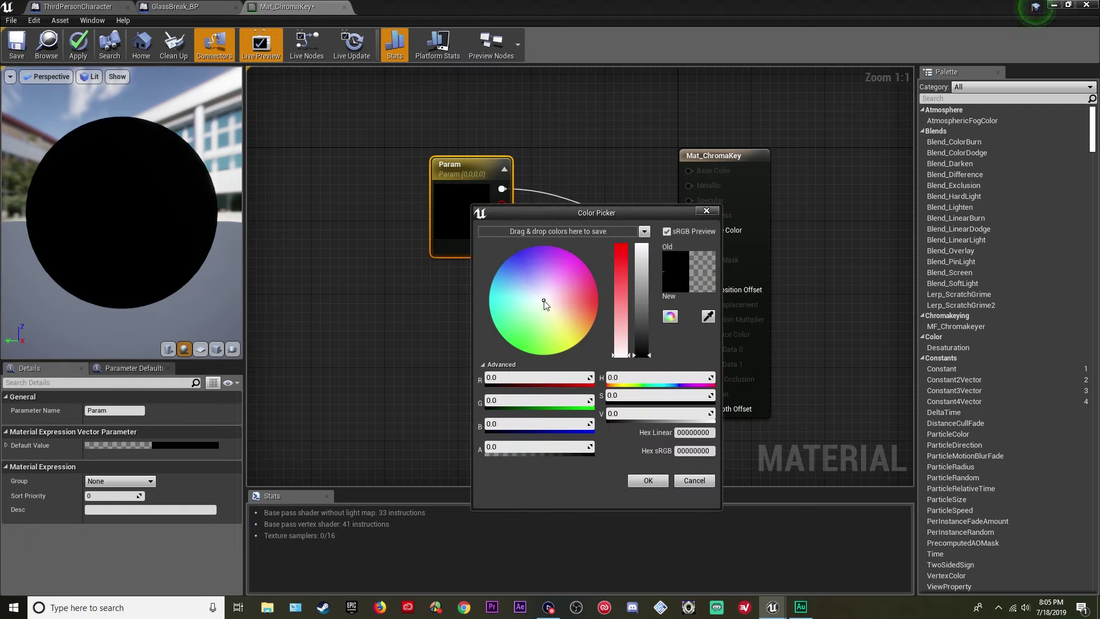
left_click_drag(543, 301, 534, 359)
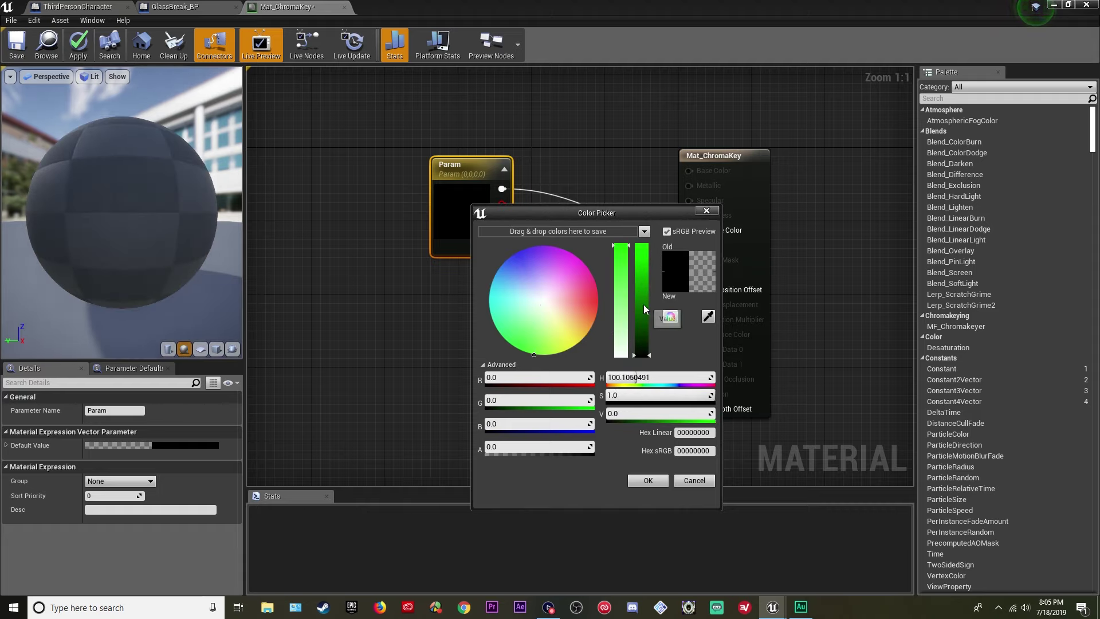
left_click_drag(642, 306, 640, 240)
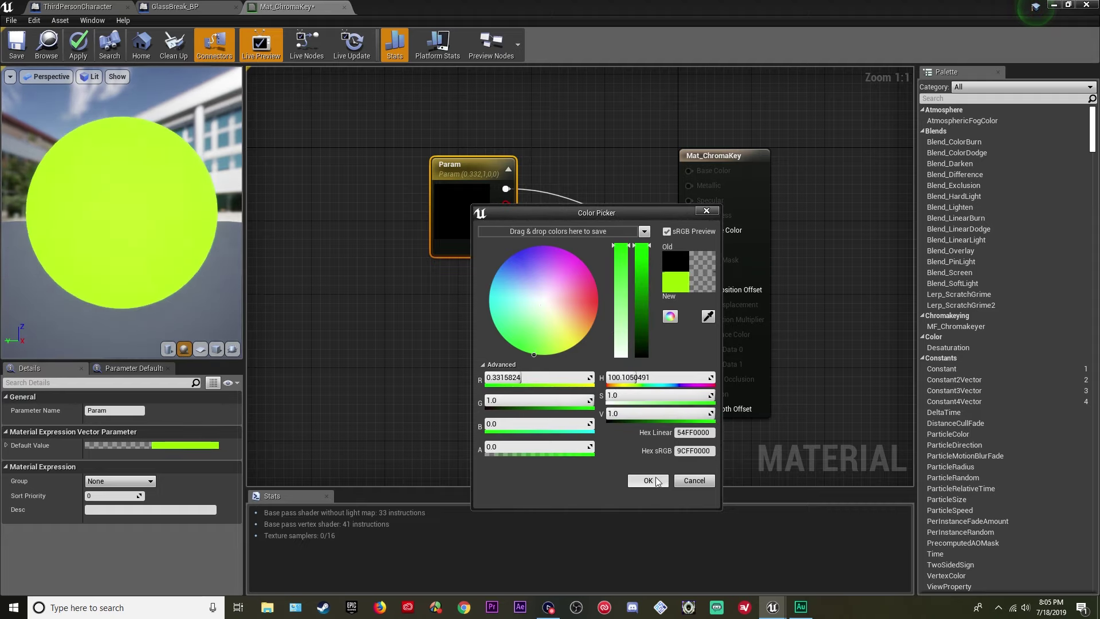
left_click(648, 480)
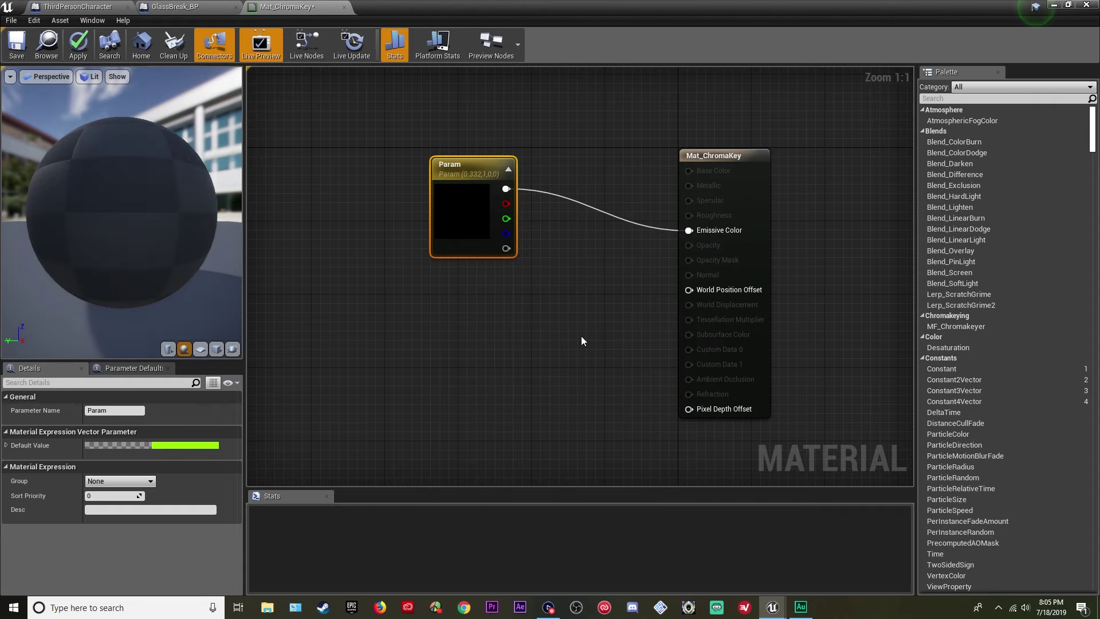
key("ctrl+s")
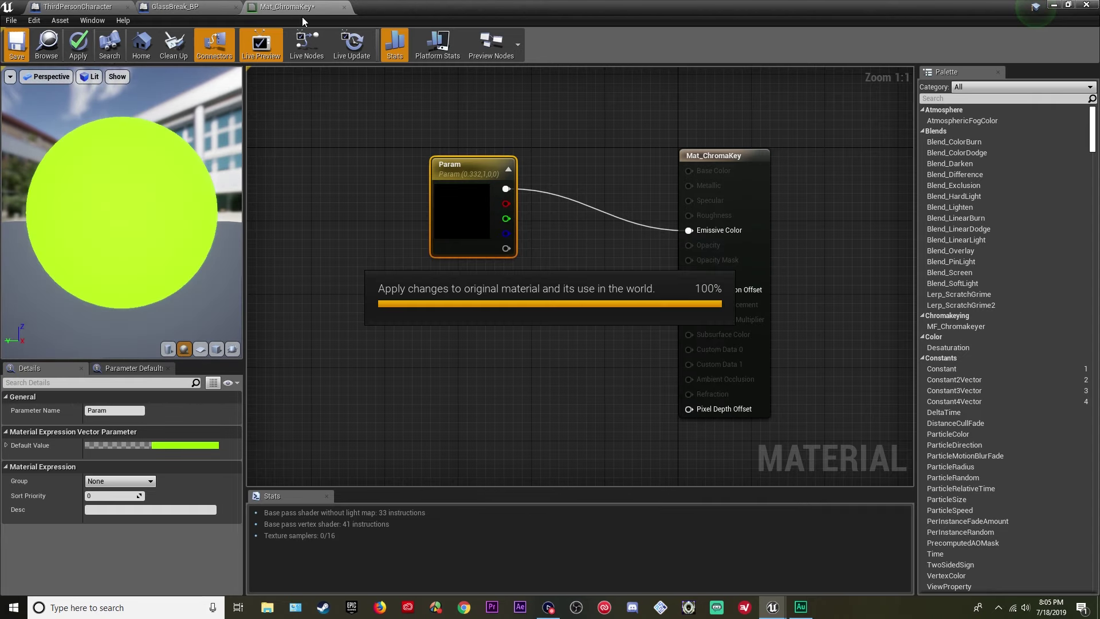
left_click(344, 8)
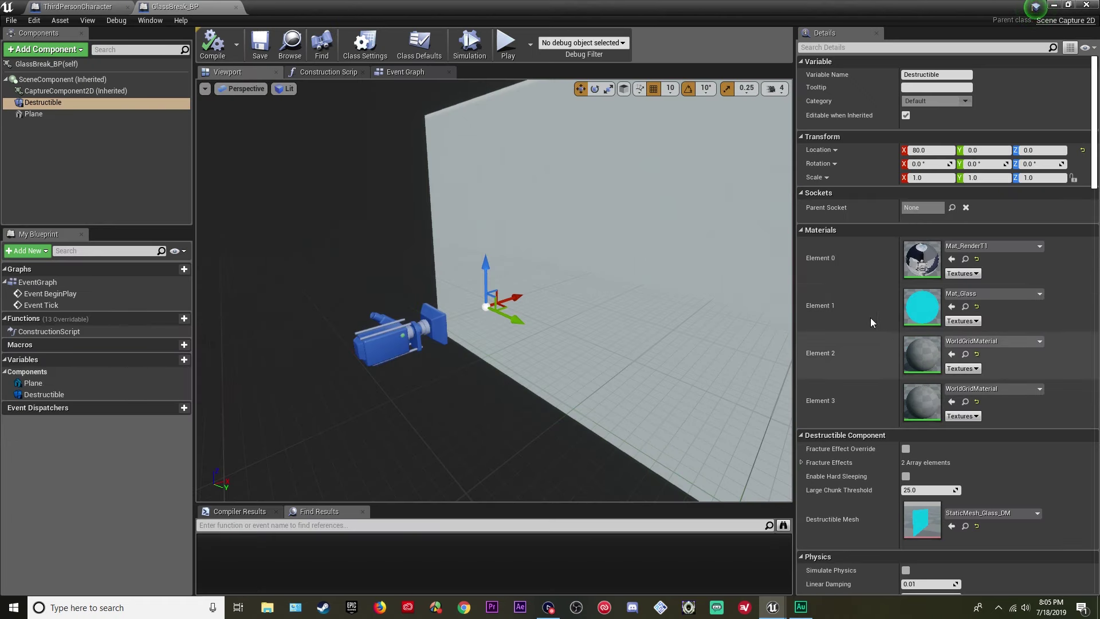
- Assign Mat_ChromaKey to the Plane component in GlassBreak_BP and save the Blueprint
left_click(700, 207)
left_click(991, 333)
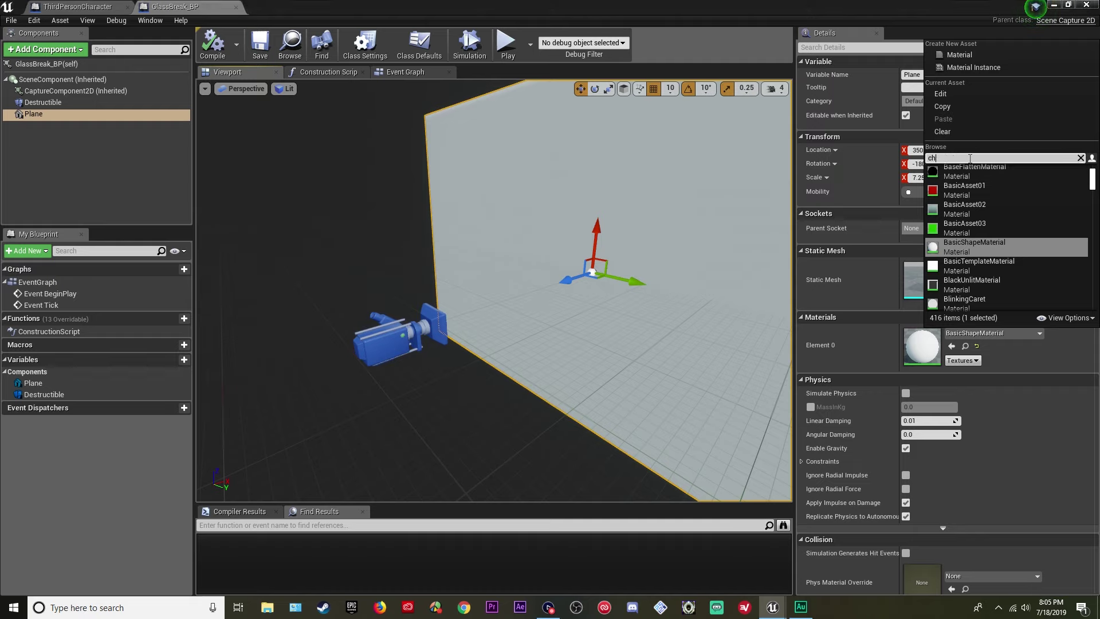
type("chroma")
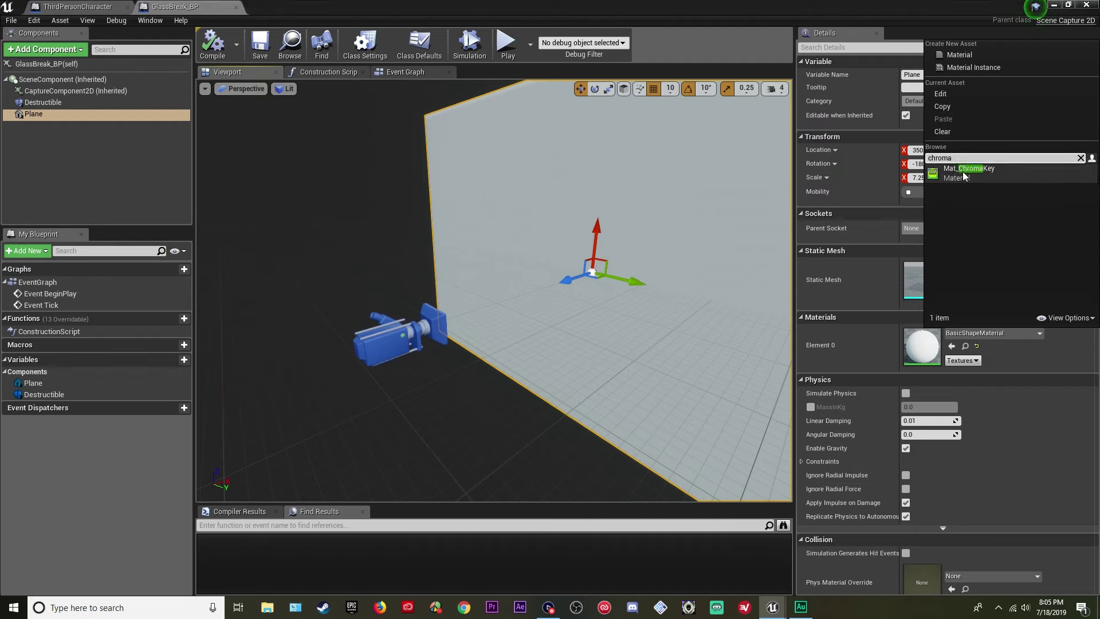
left_click(968, 171)
left_click(264, 49)
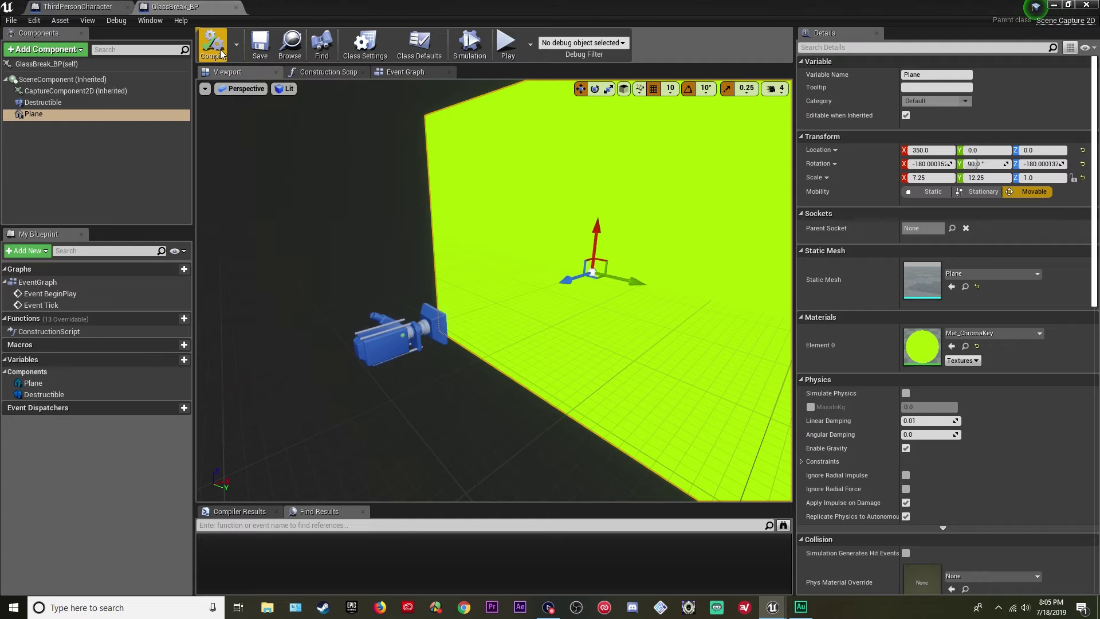
- Save the current level, place GlassBreak_BP on the open floor and rotate it to -70° around Z
left_click(1053, 5)
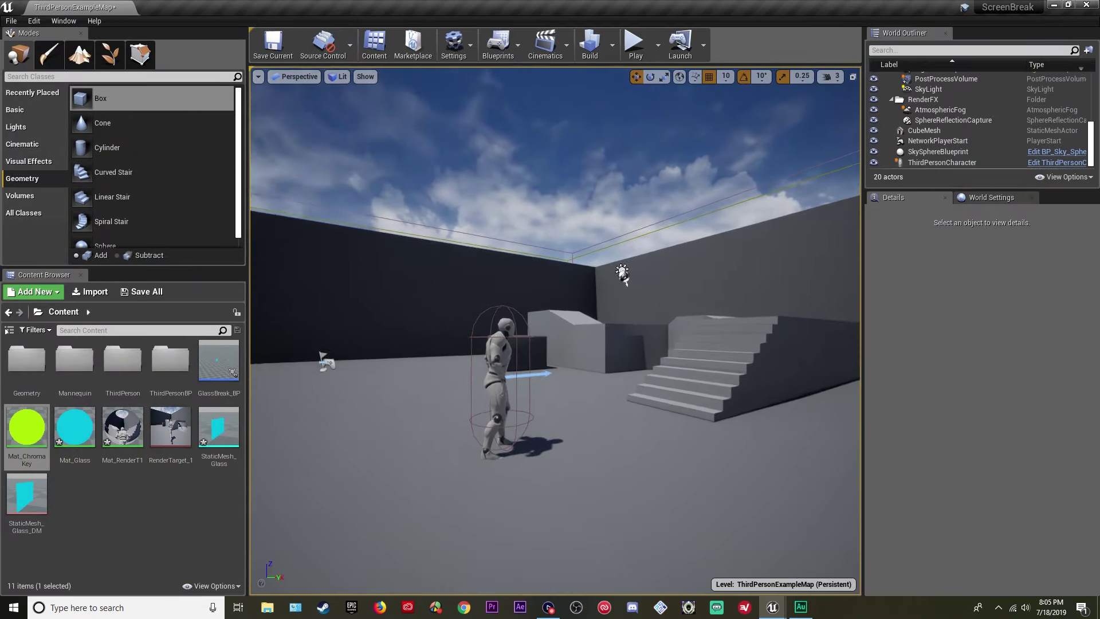
left_click(273, 45)
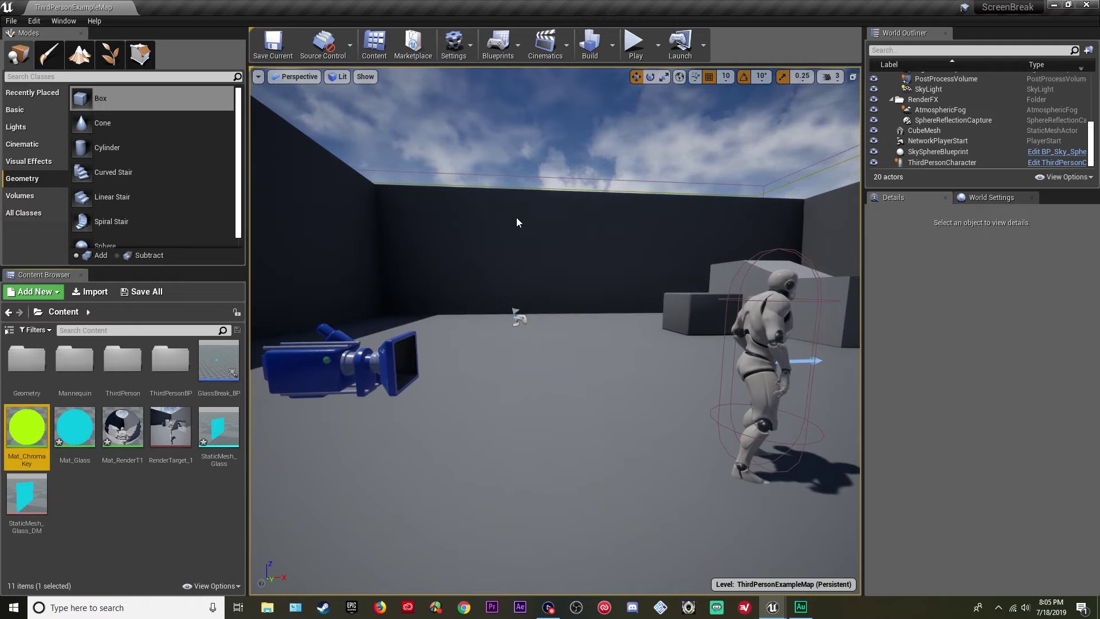
right_click_drag(517, 218, 517, 225)
key("w")
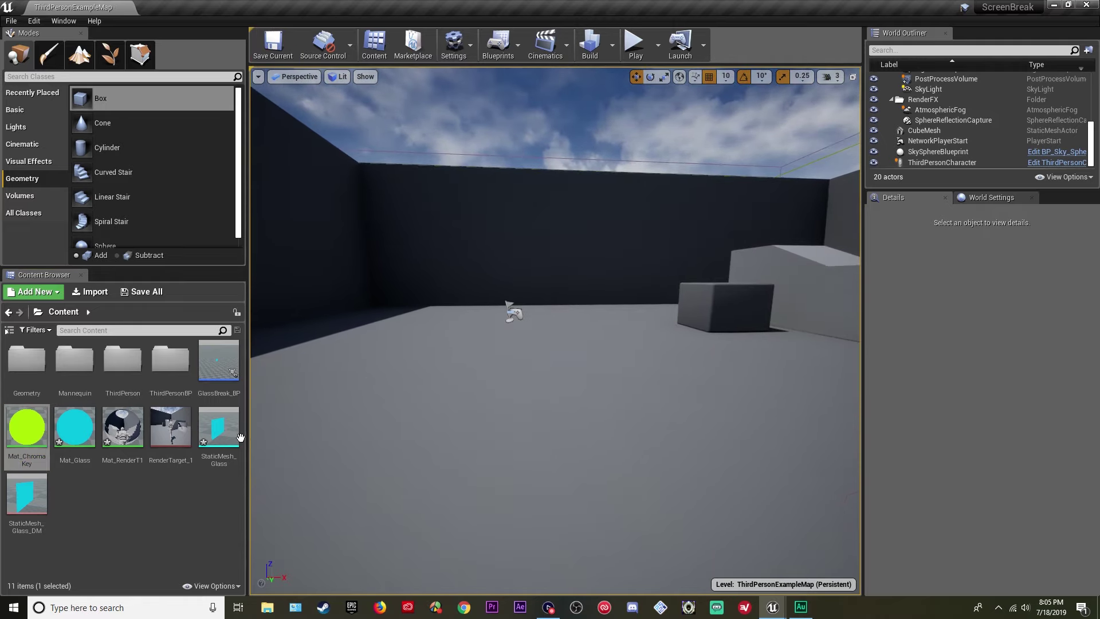
left_click_drag(218, 360, 456, 270)
key("e")
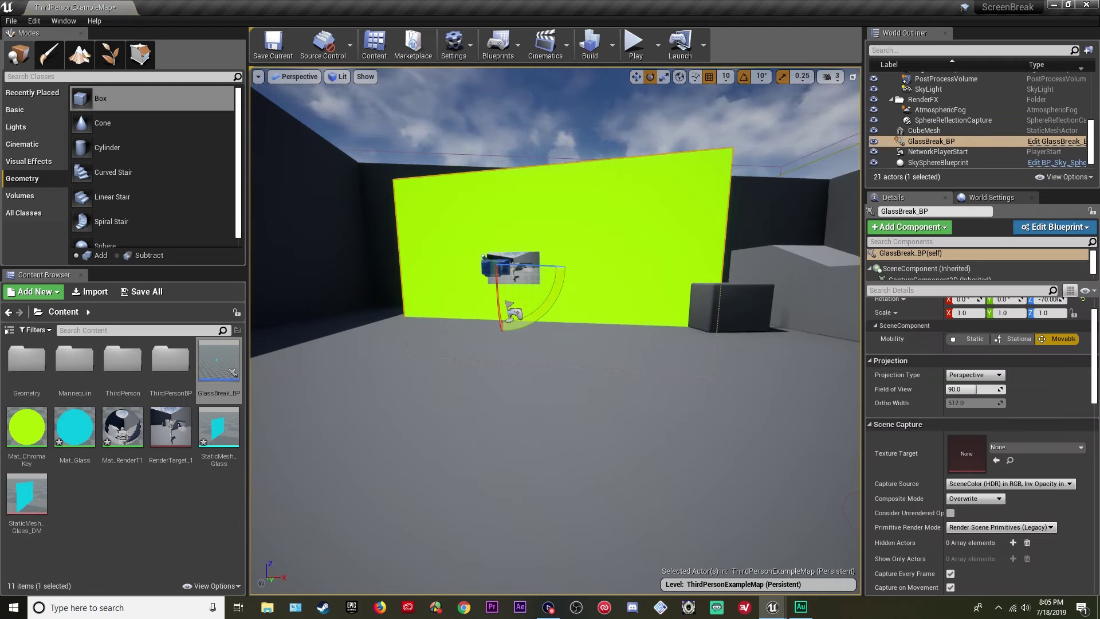
- Play the level and run the character toward the placed glass and green backing plane to check the live capture
key("alt+p")
left_click(680, 345)
key("w")
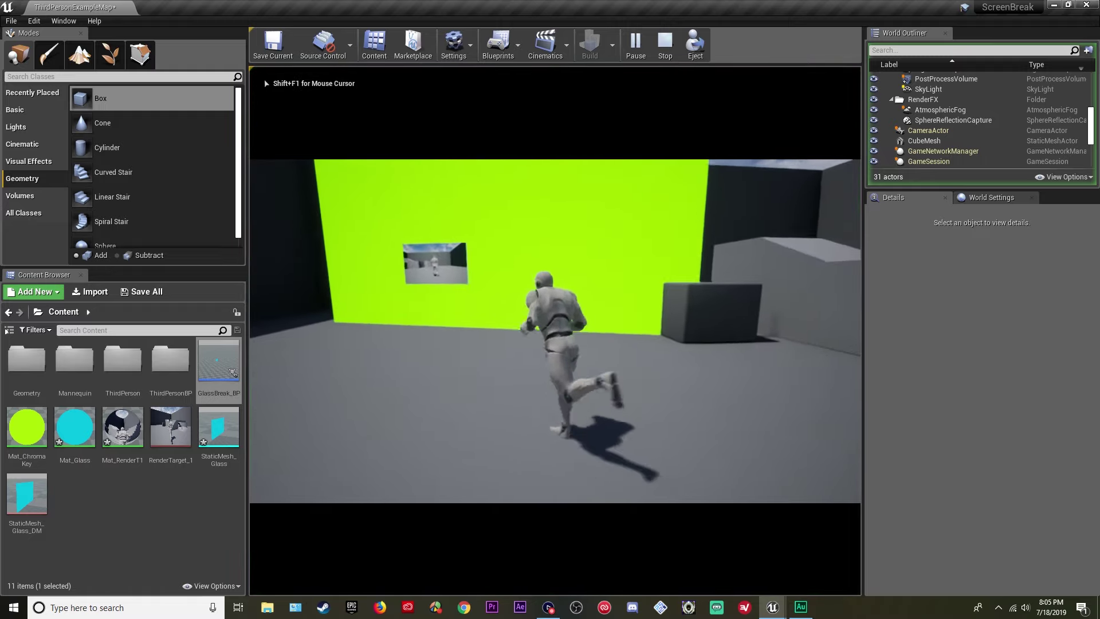
- Run the character around in front of the green wall in the play preview, and stop the preview
key("f")
key("d")
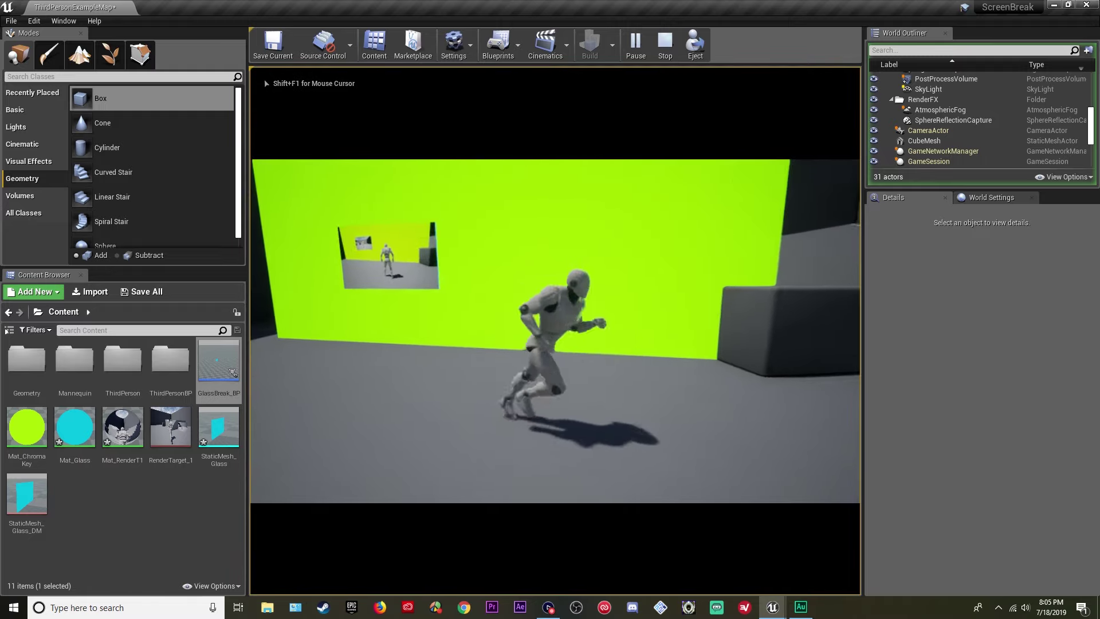
key("Escape")
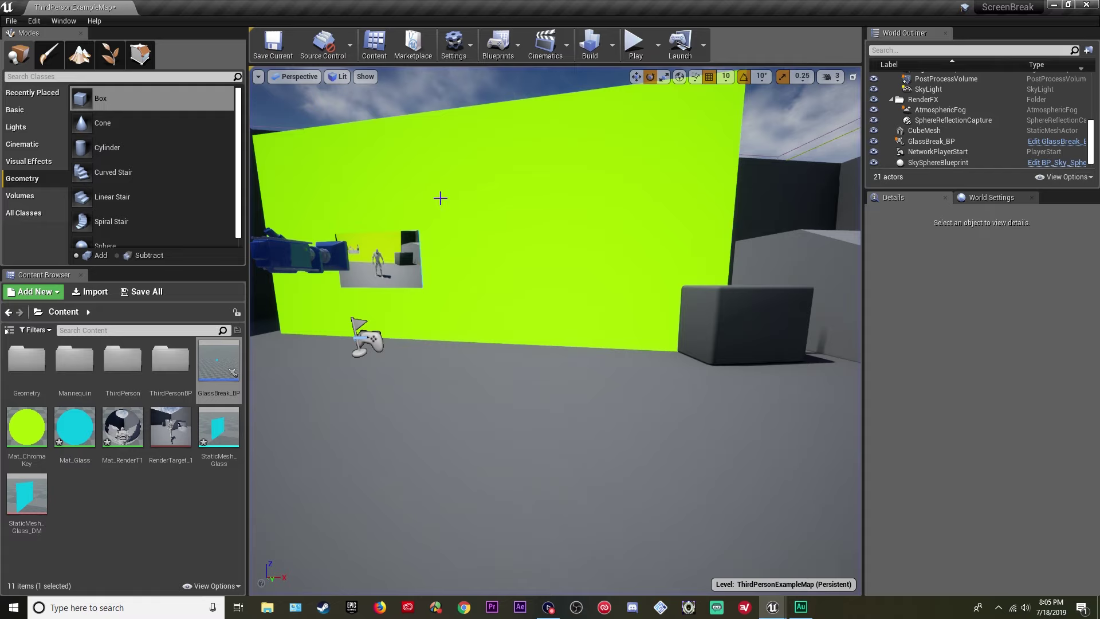
- Delete the green GlassBreak_BP actor from the level
left_click(439, 198)
key("Delete")
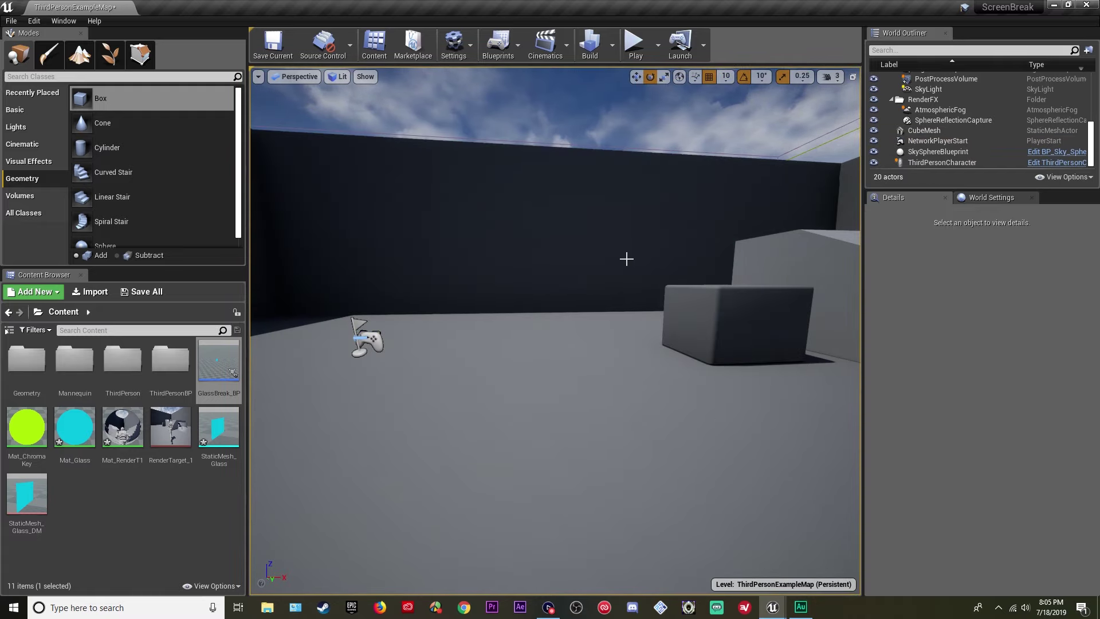
key("s")
right_click_drag(627, 258, 758, 324)
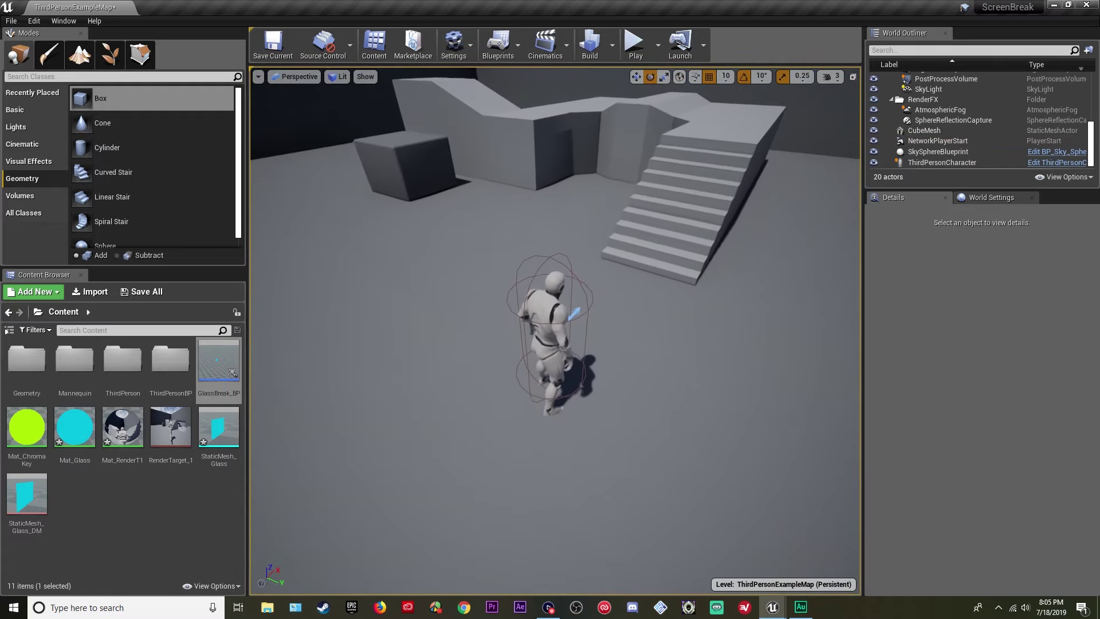
key("w")
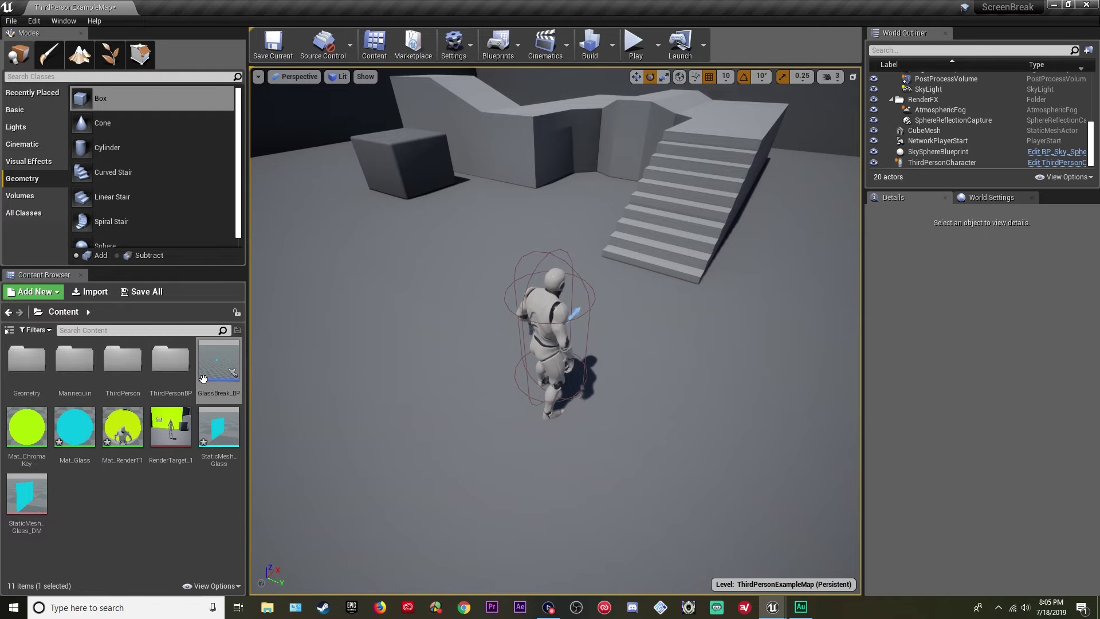
- Open the GlassBreak_BP blueprint and create a render target named RenderTarget_2 as the scene capture's texture target
double_click(229, 369)
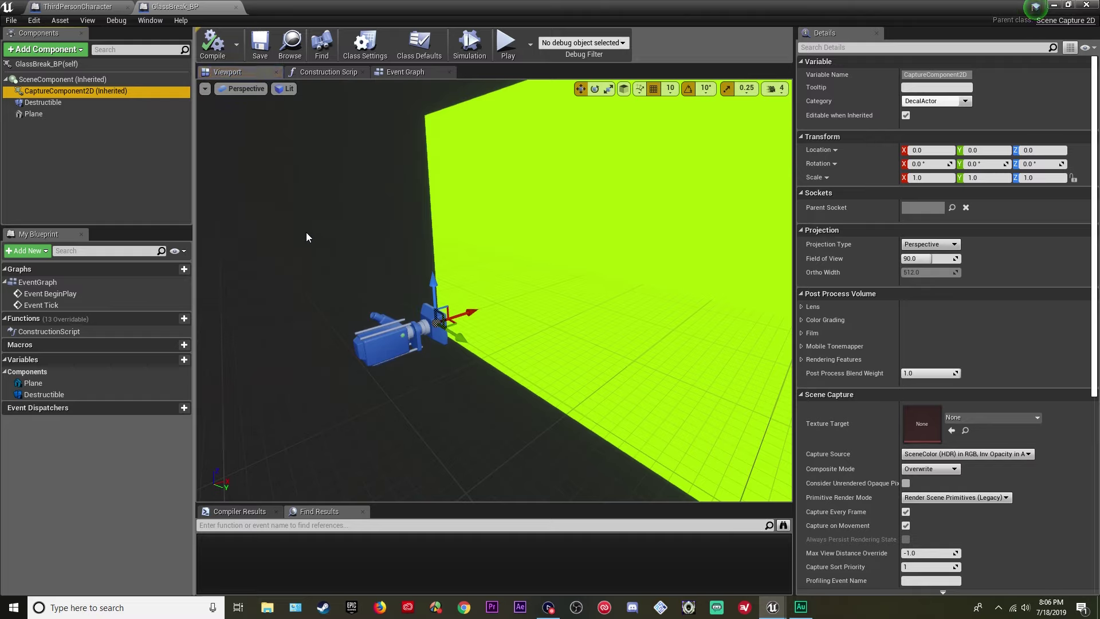
scroll(872, 335, "down", 1)
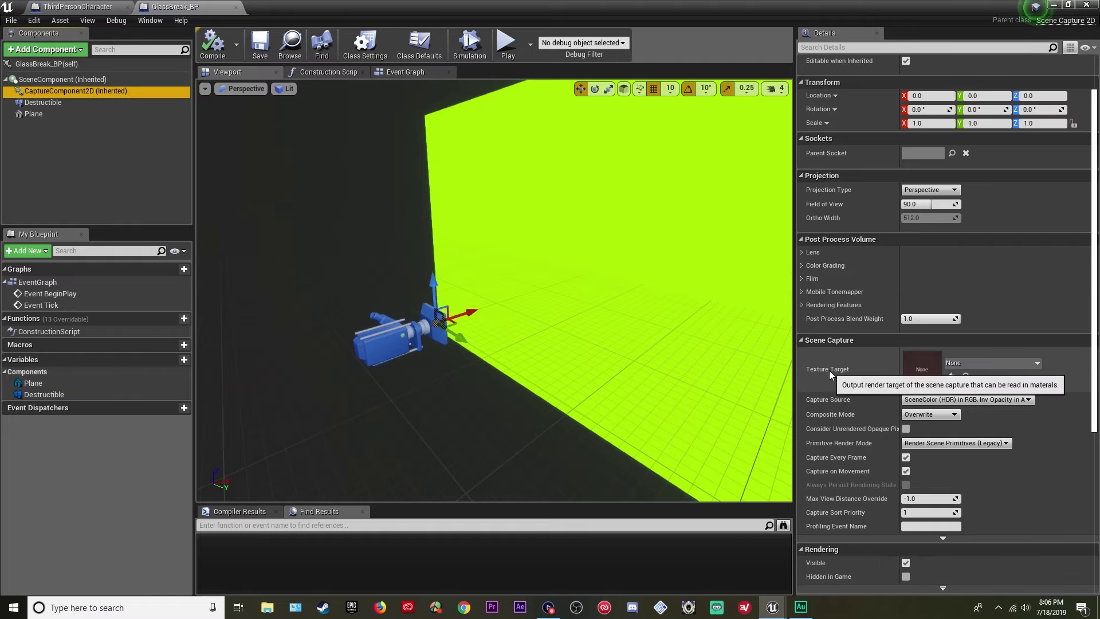
left_click(987, 362)
left_click(955, 112)
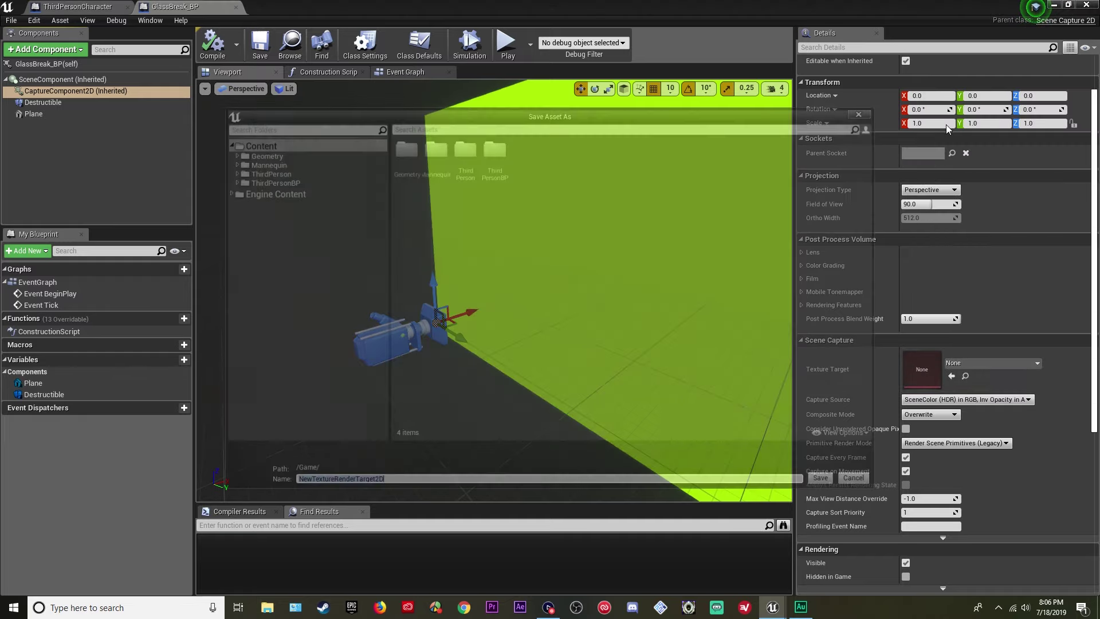
type("RenderTarg")
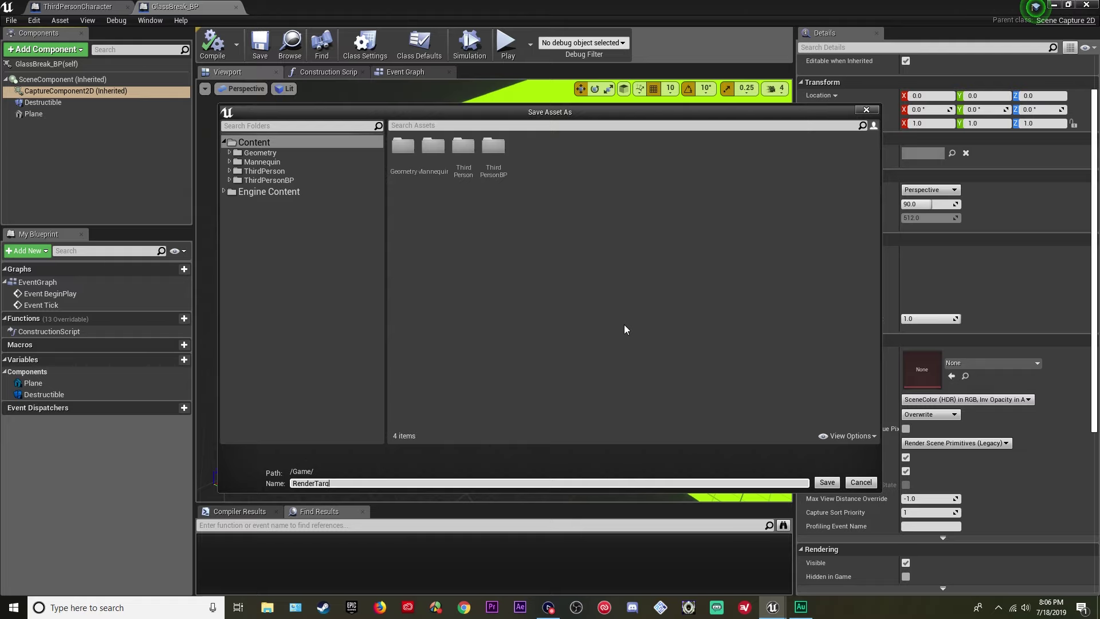
type("et_2")
key("Return")
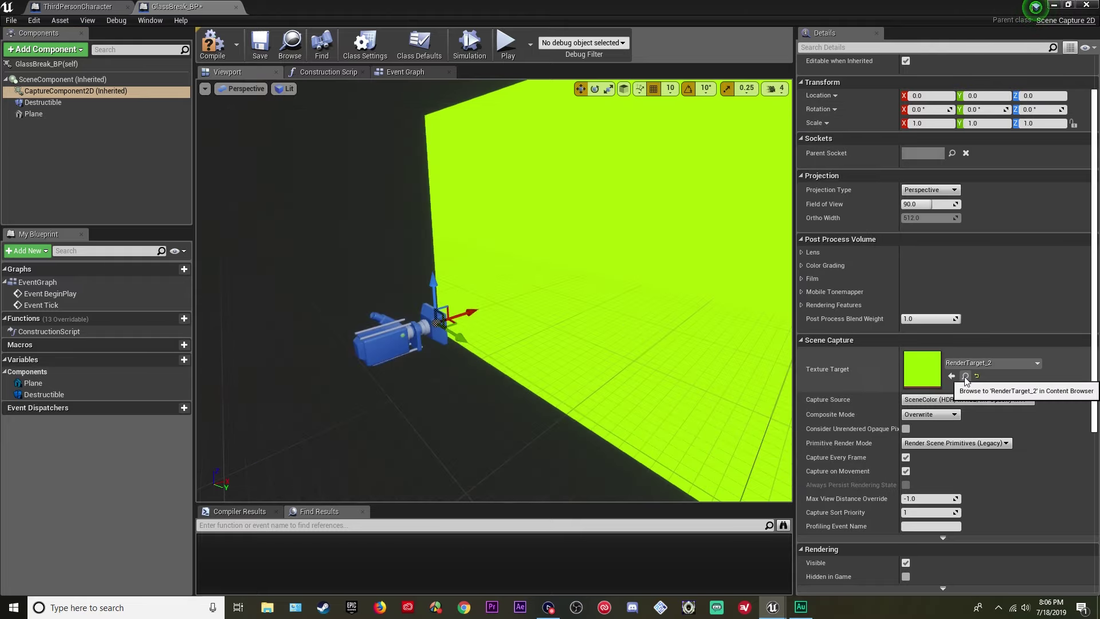
- Open the RenderTarget_2 asset and set its size to 1920 by 1080
left_click(966, 377)
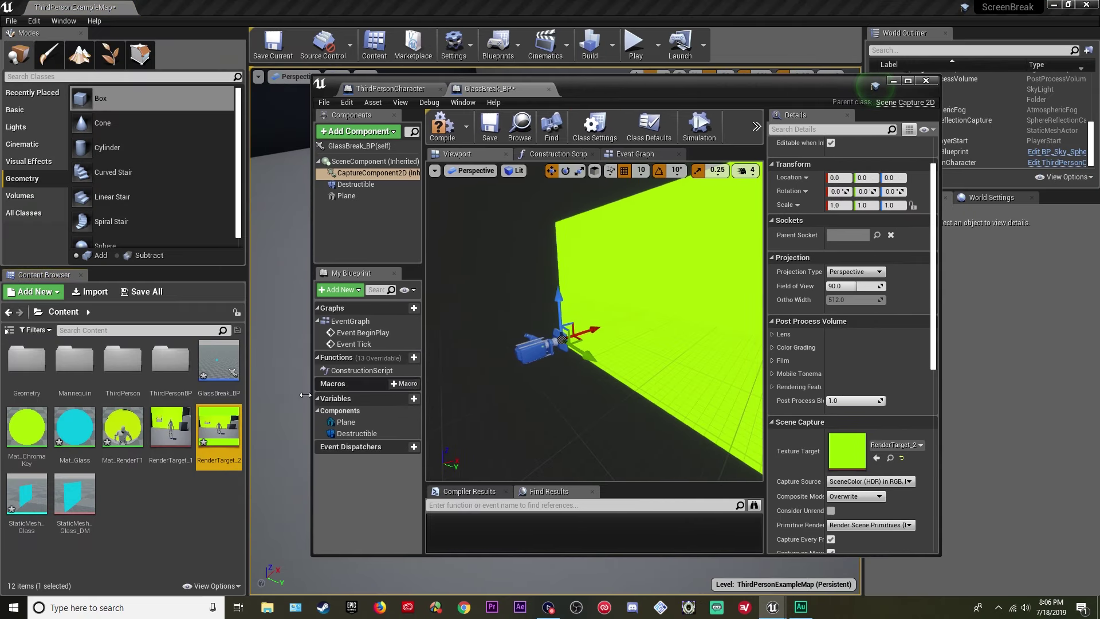
double_click(218, 431)
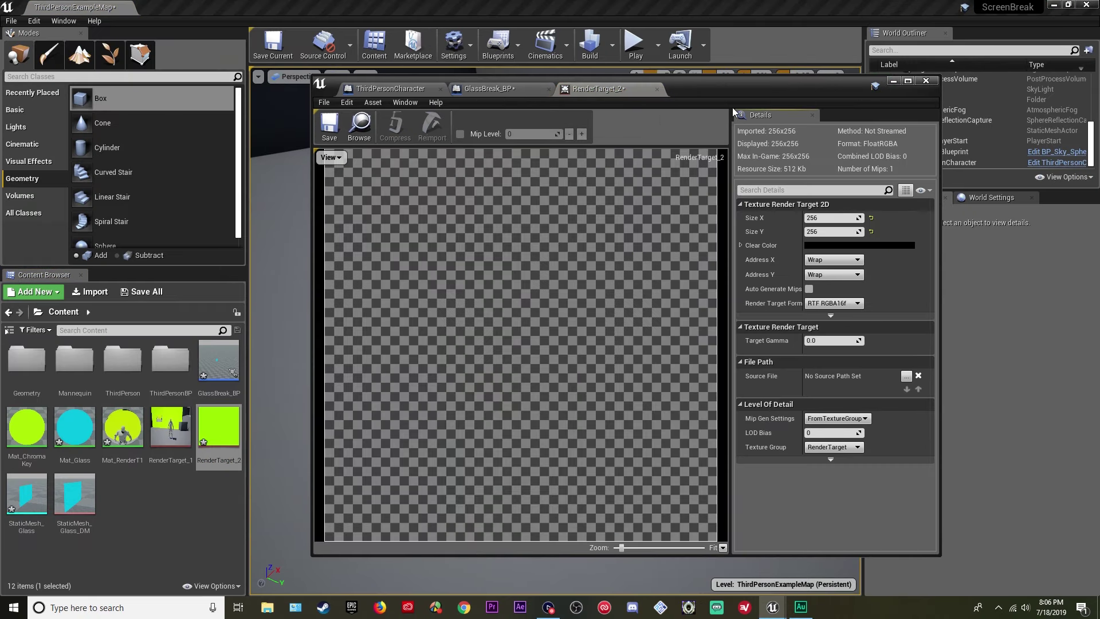
double_click(775, 88)
left_click(886, 138)
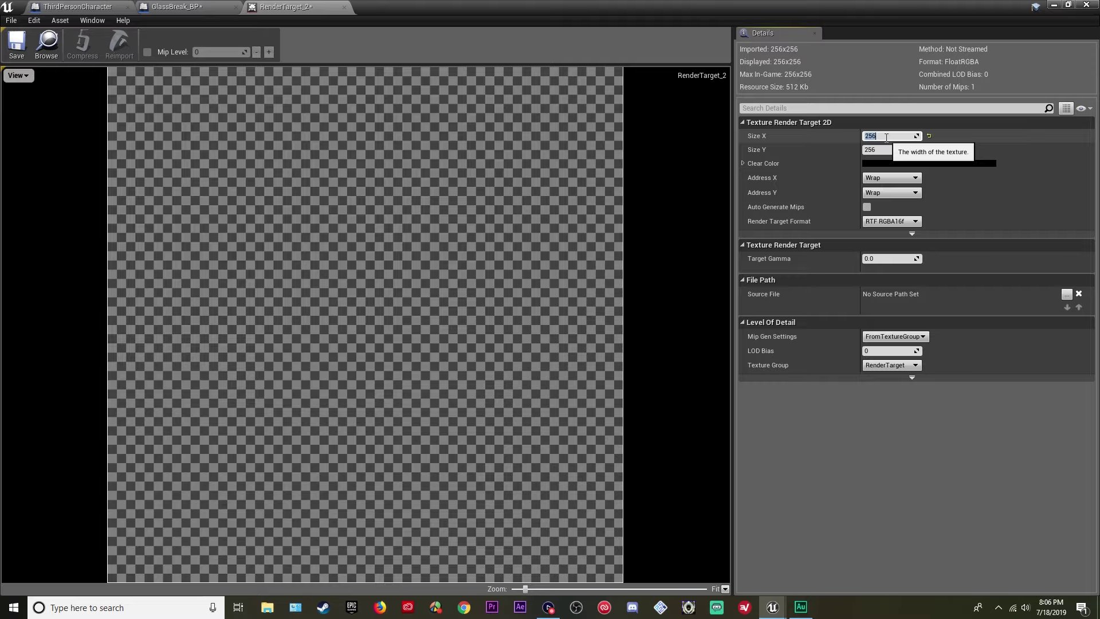
type("1920")
key("Tab")
type("1080")
key("Return")
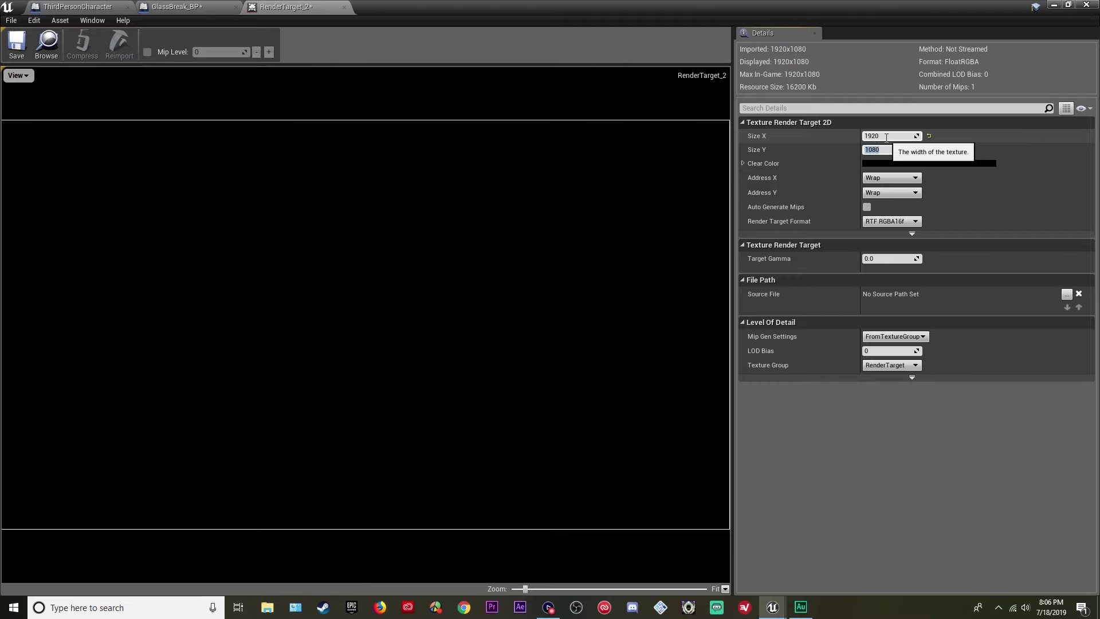
- Set the render target's target gamma to 1.4, save the asset and close it
left_click(888, 258)
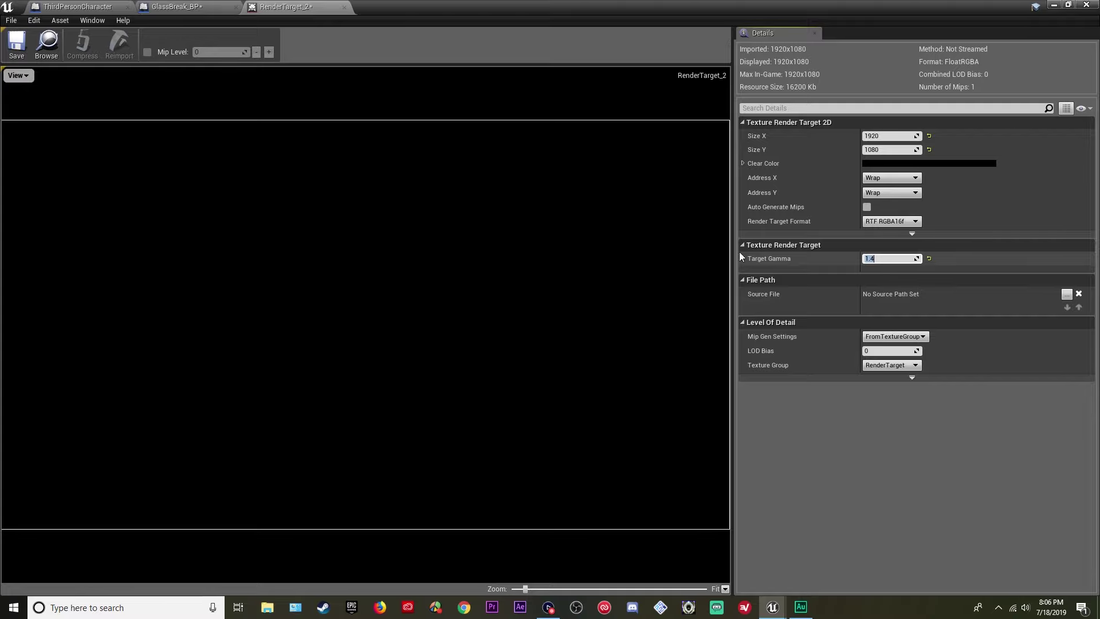
left_click(17, 44)
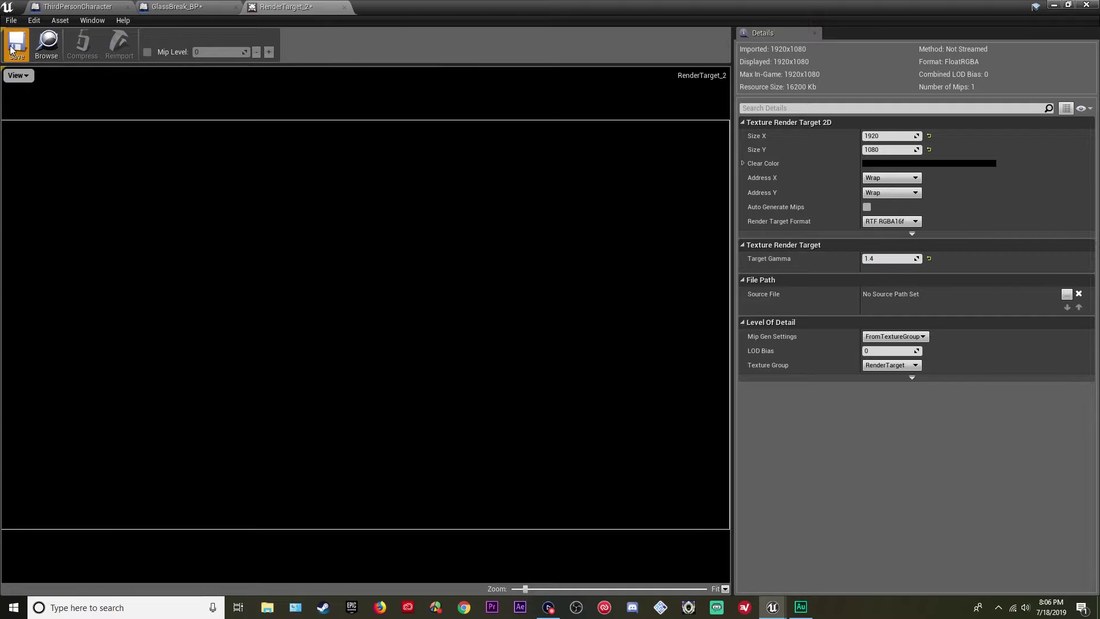
left_click(344, 7)
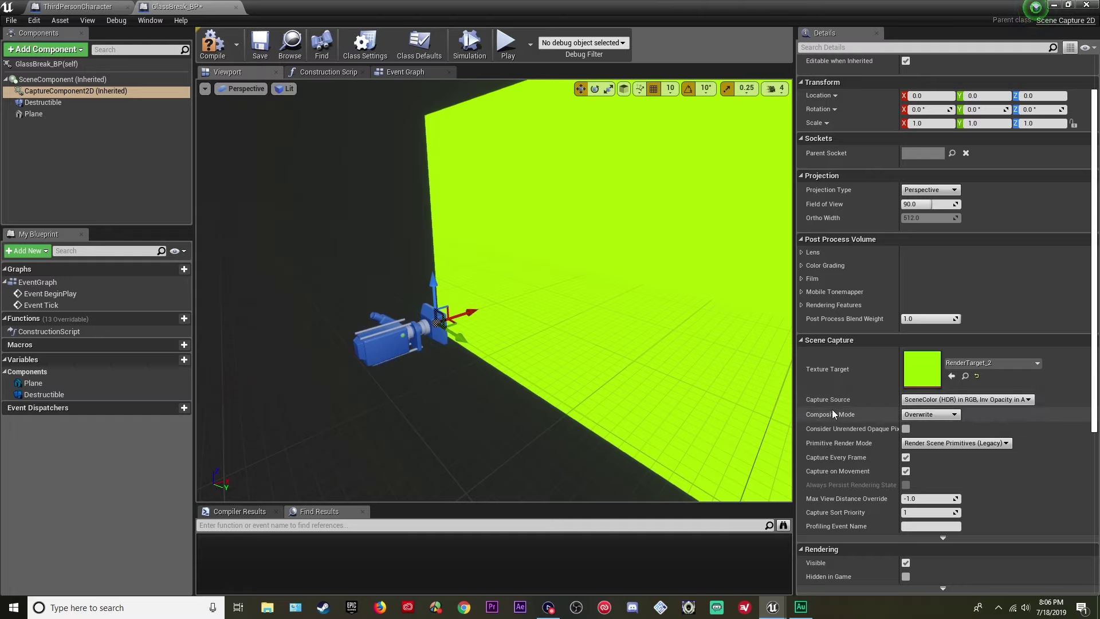
- Keep the capture source at SceneColor (HDR) in RGB, Inv Opacity in A, disable Capture on Movement, and compile and save the blueprint
left_click(942, 401)
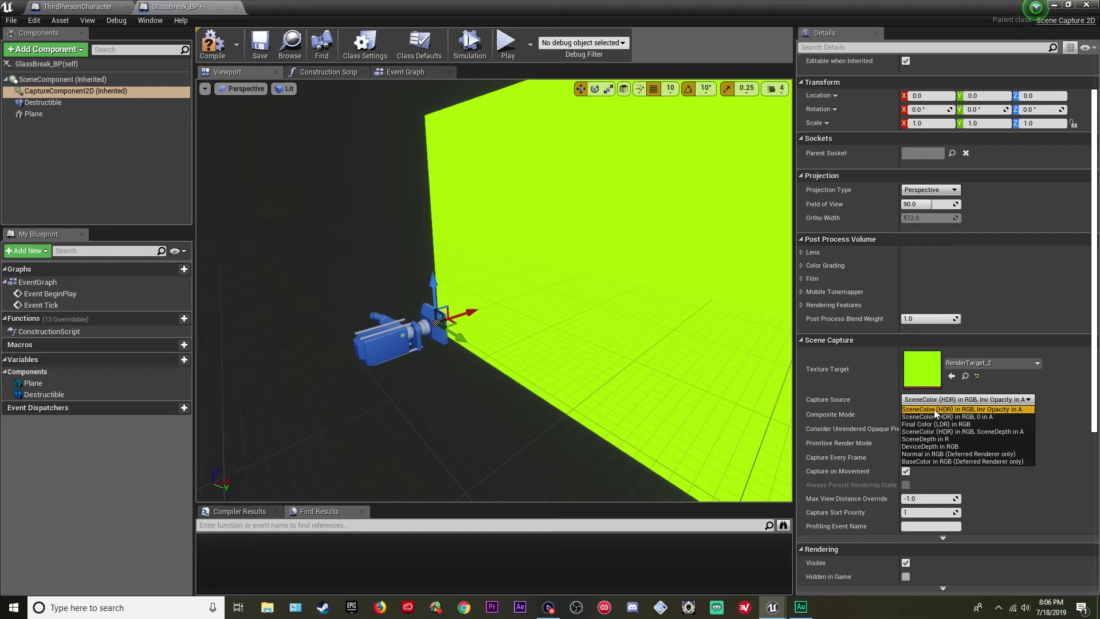
left_click(943, 410)
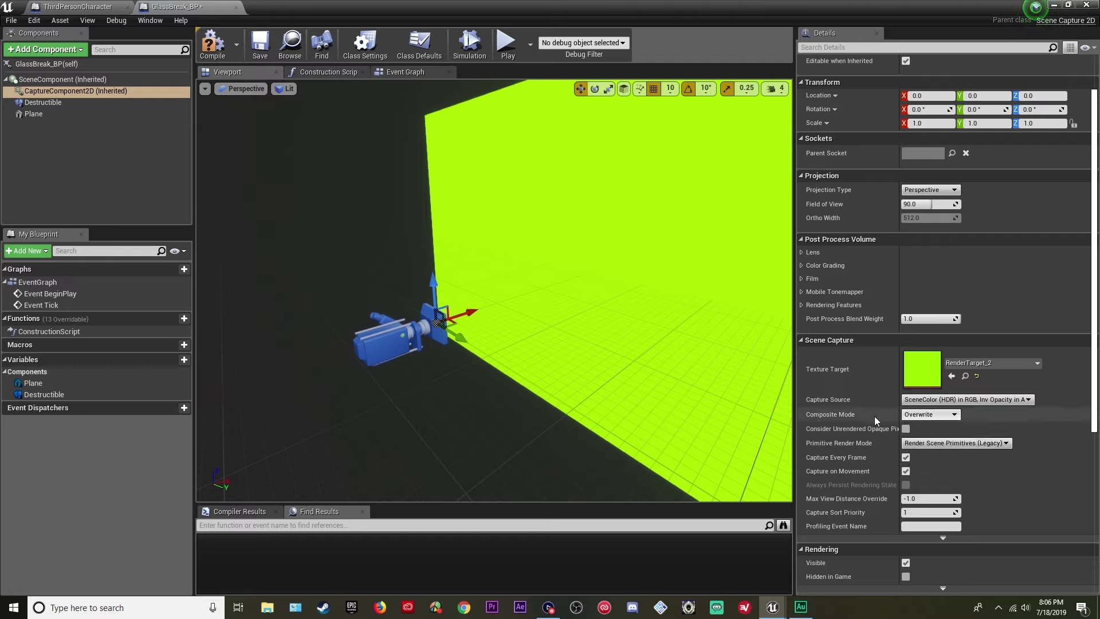
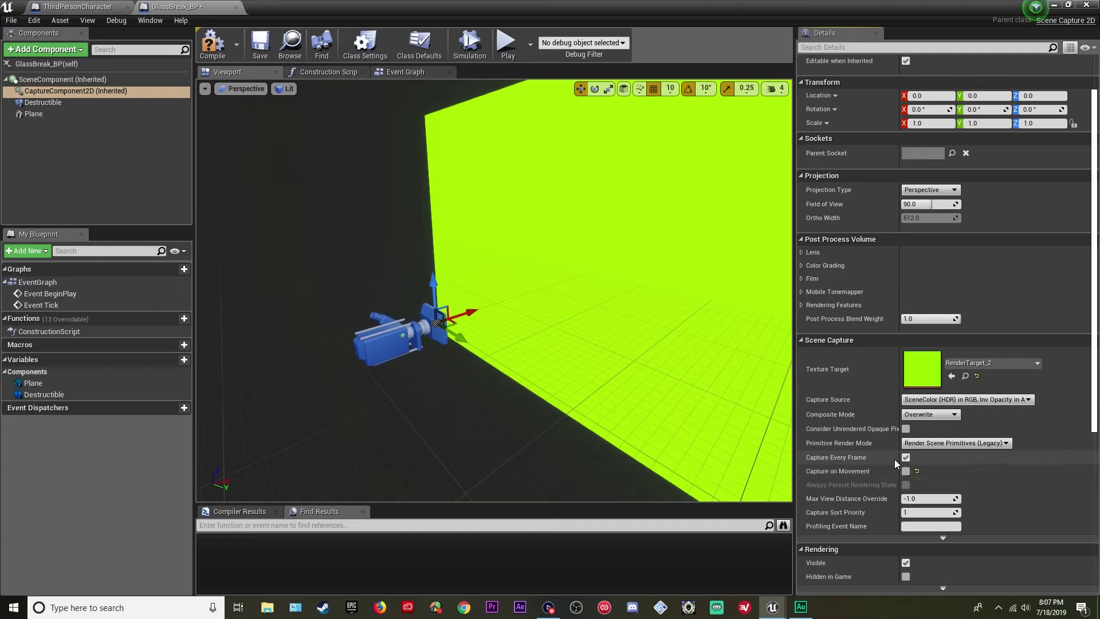
left_click(905, 471)
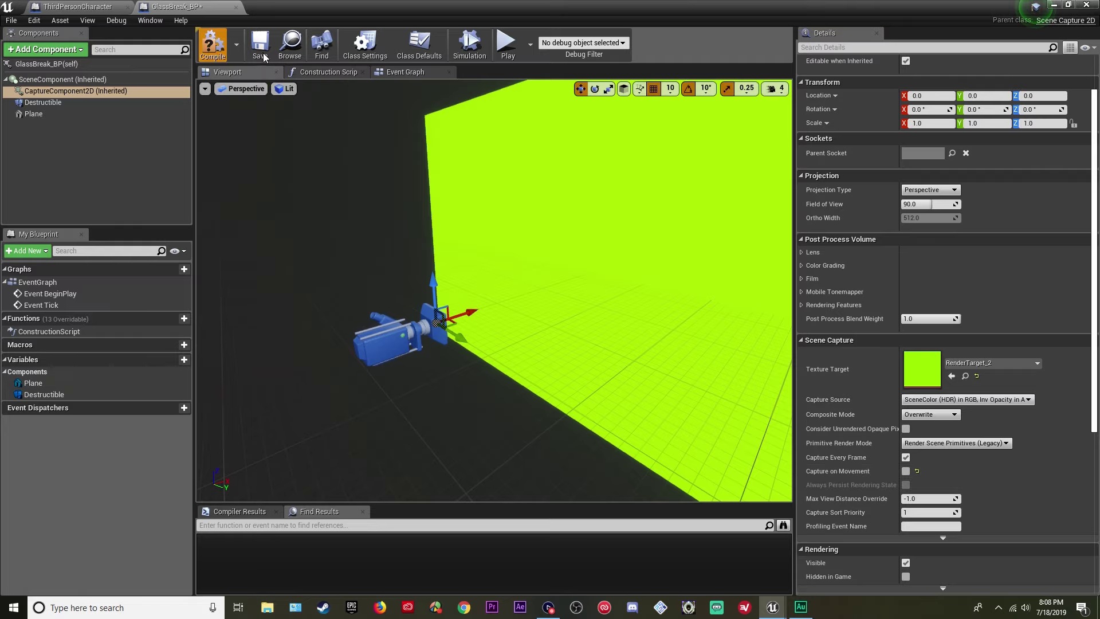
left_click(212, 43)
- Create a material from RenderTarget_2 in the Content folder and name it Mat_RenderT2
left_click(1054, 5)
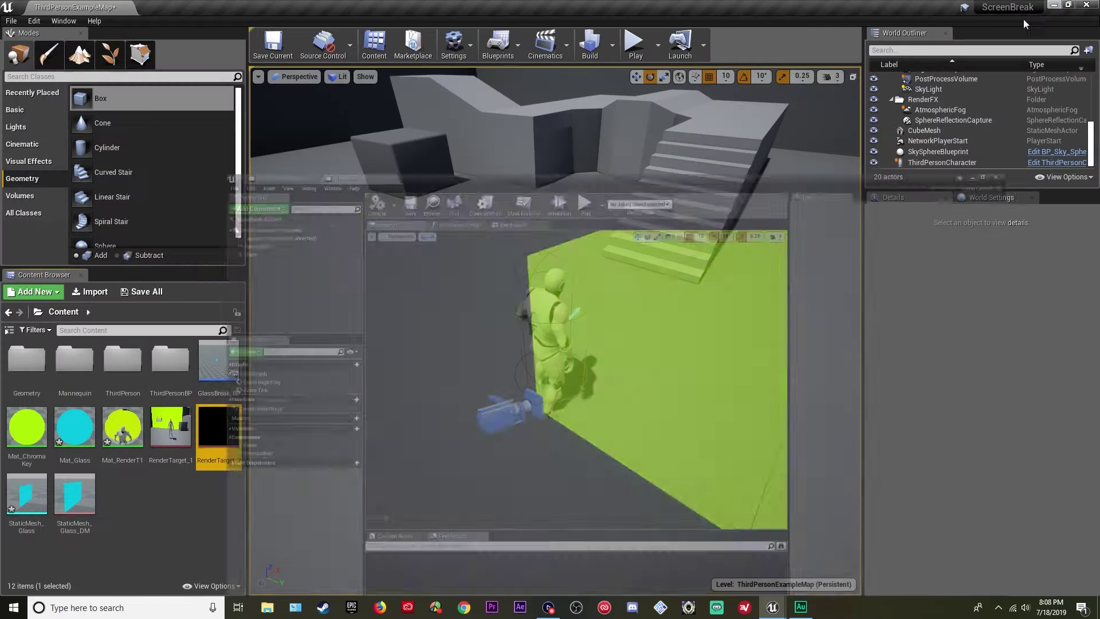
right_click(213, 457)
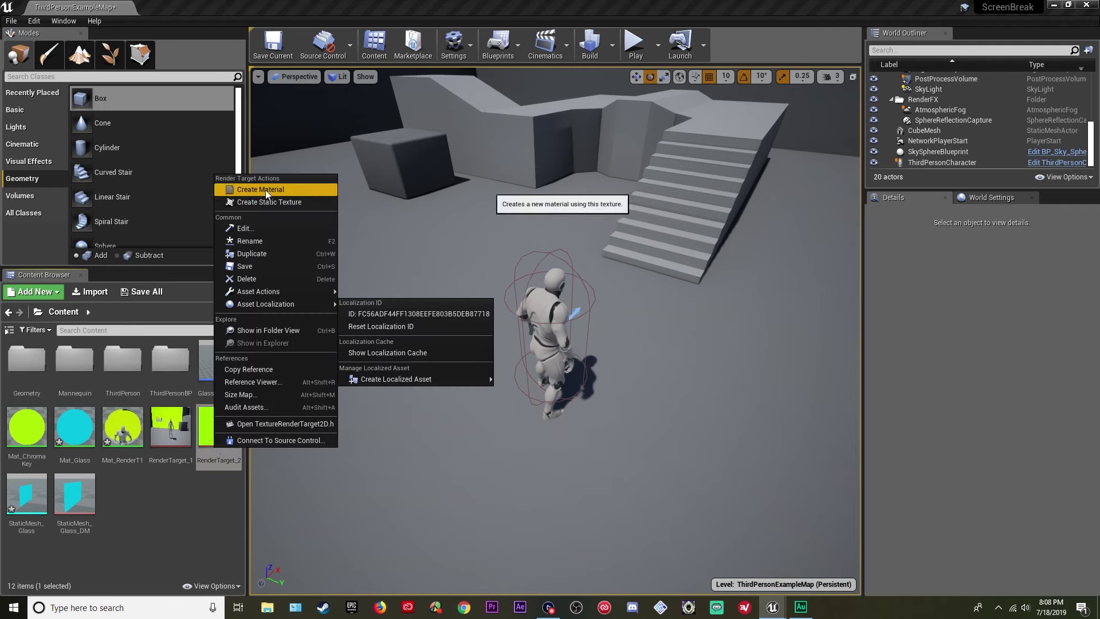
left_click(260, 203)
type("M")
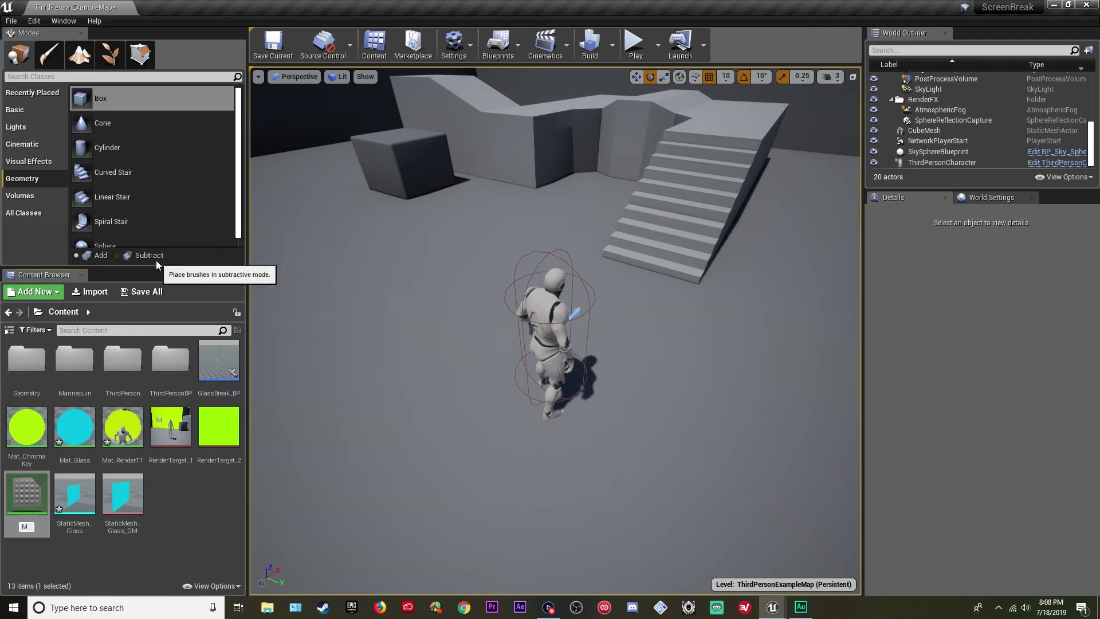
type("at_RenderT2")
key("Return")
- Open the Mat_RenderT2 material and move its Texture Sample node farther away from the main material node
double_click(171, 429)
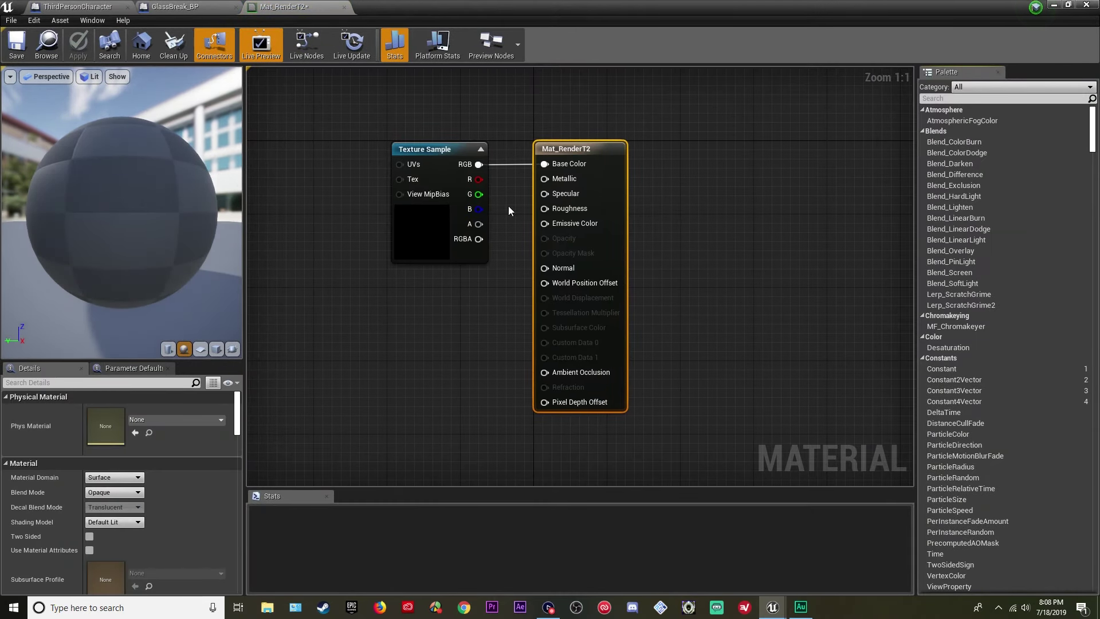
right_click_drag(508, 205, 651, 211)
left_click(586, 162)
left_click_drag(586, 162, 389, 150)
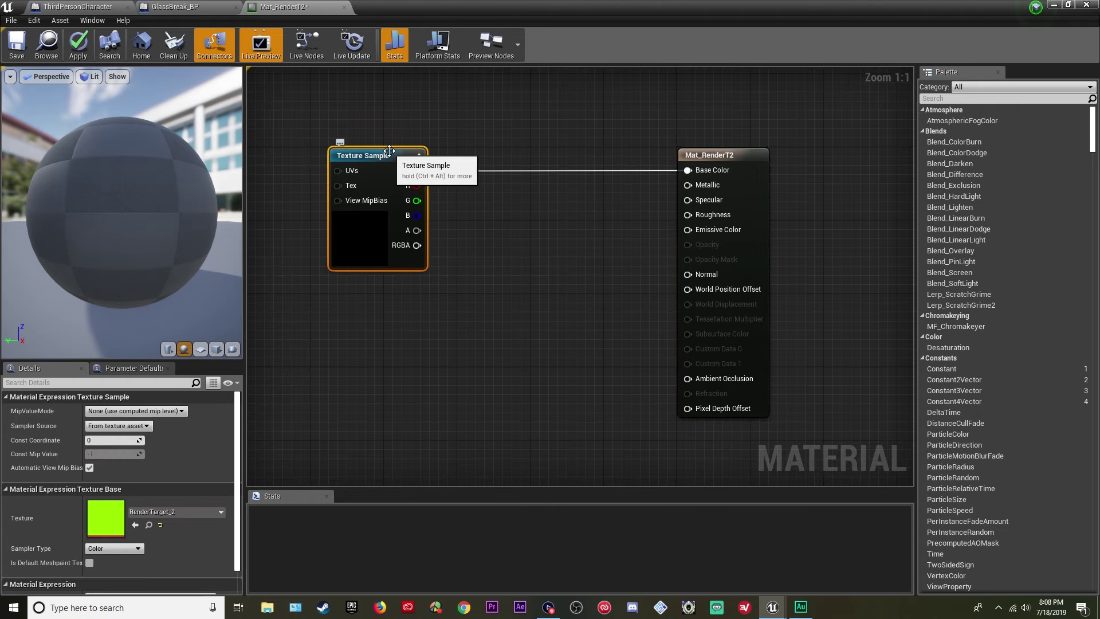
- Set the material's domain to User Interface and its blend mode to Translucent, and save the material
left_click(736, 155)
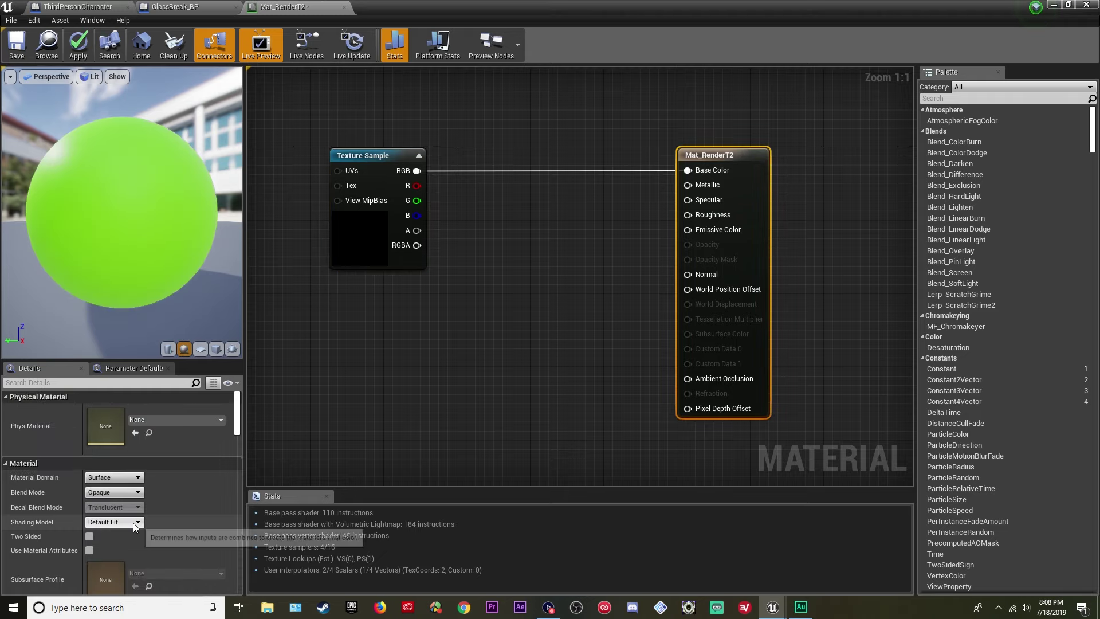
left_click(138, 480)
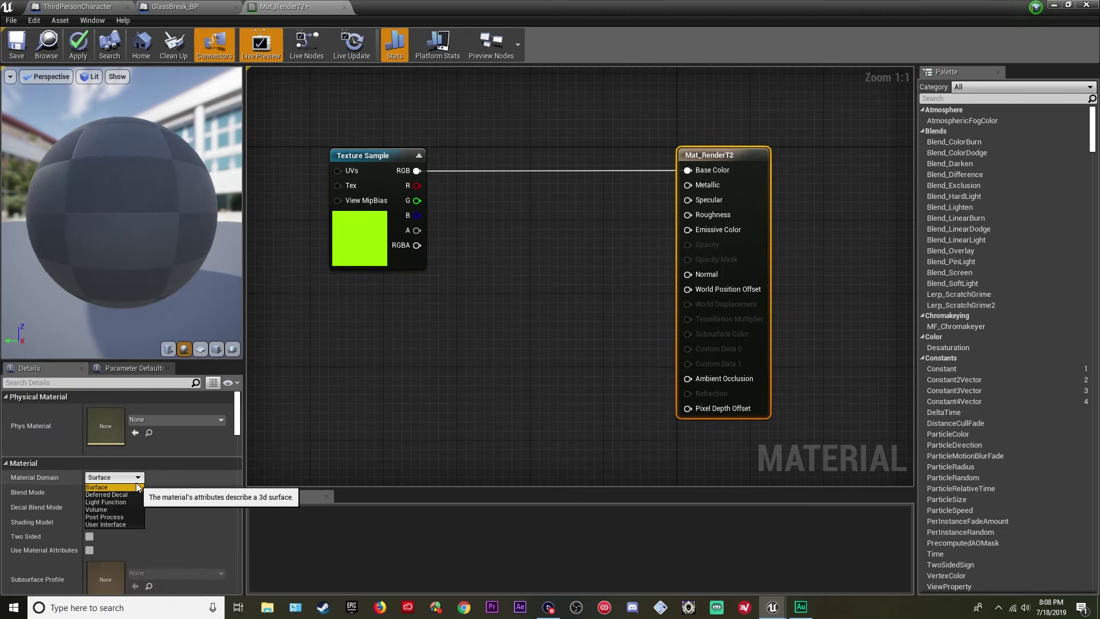
left_click(121, 524)
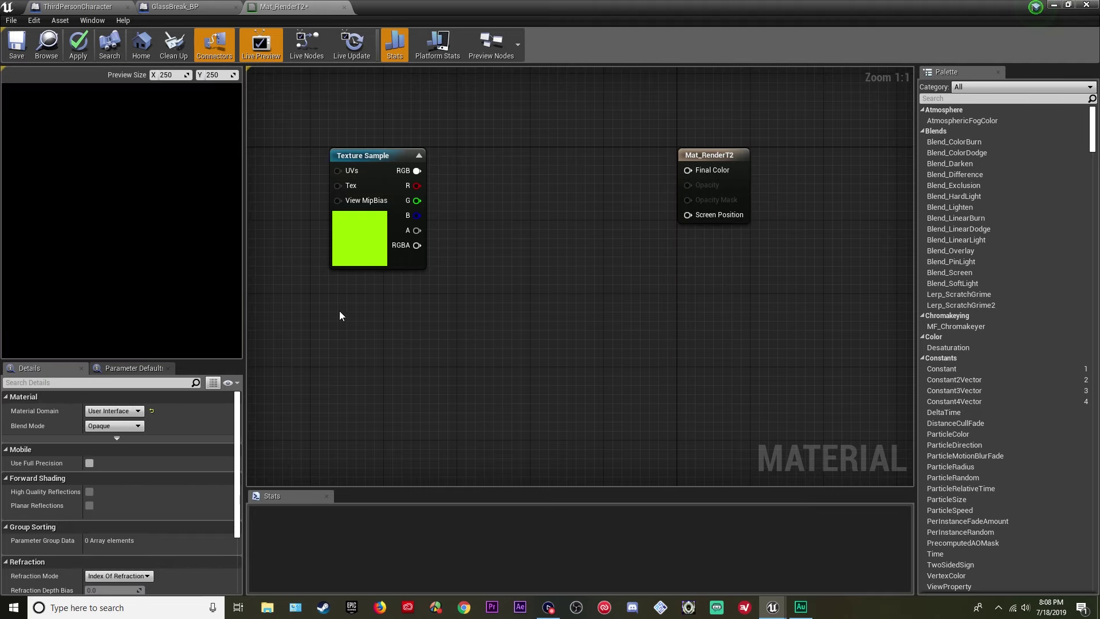
left_click_drag(485, 174, 448, 172)
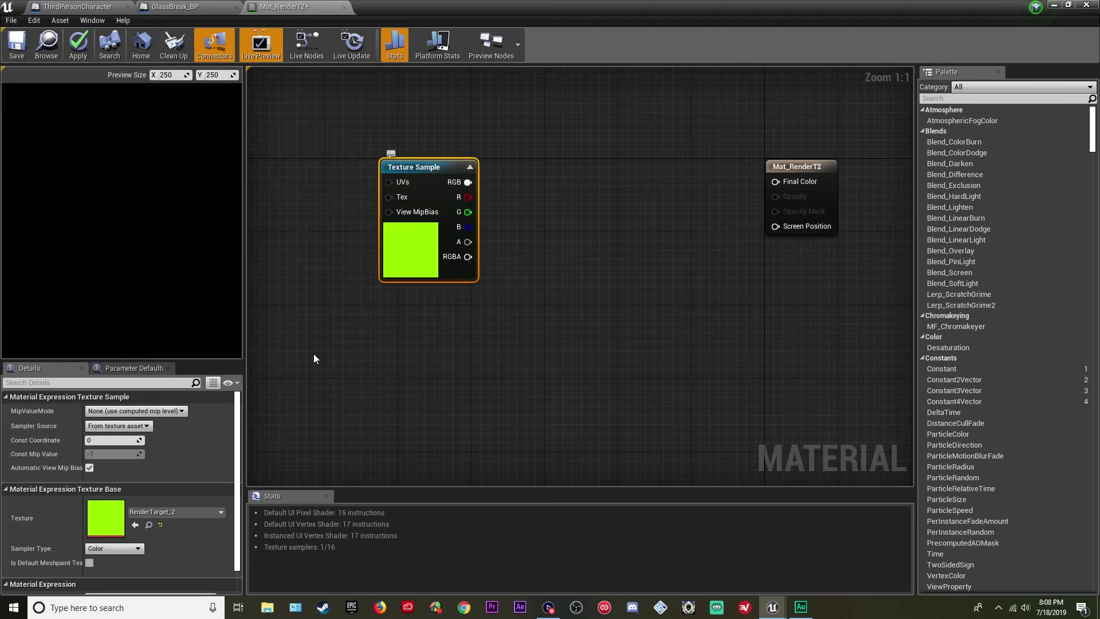
left_click(801, 172)
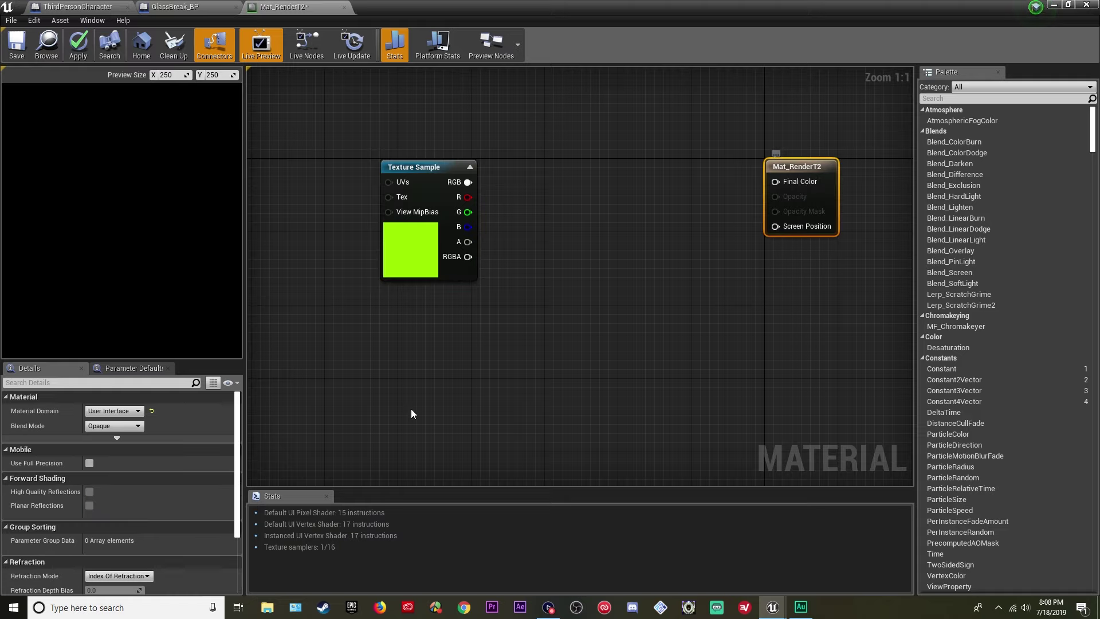
left_click(132, 427)
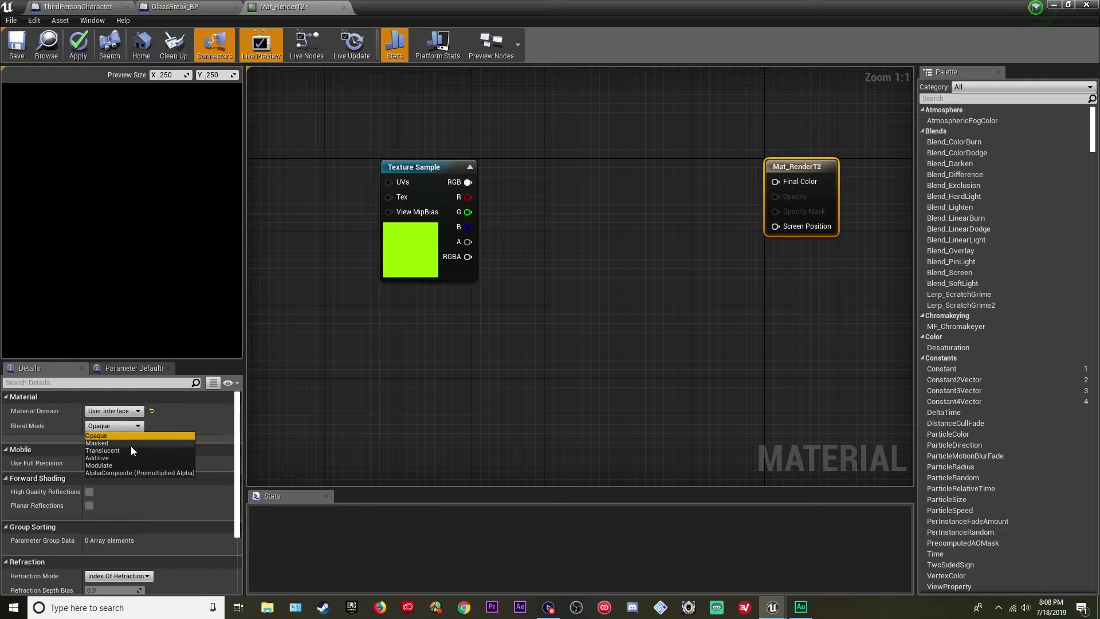
left_click(131, 447)
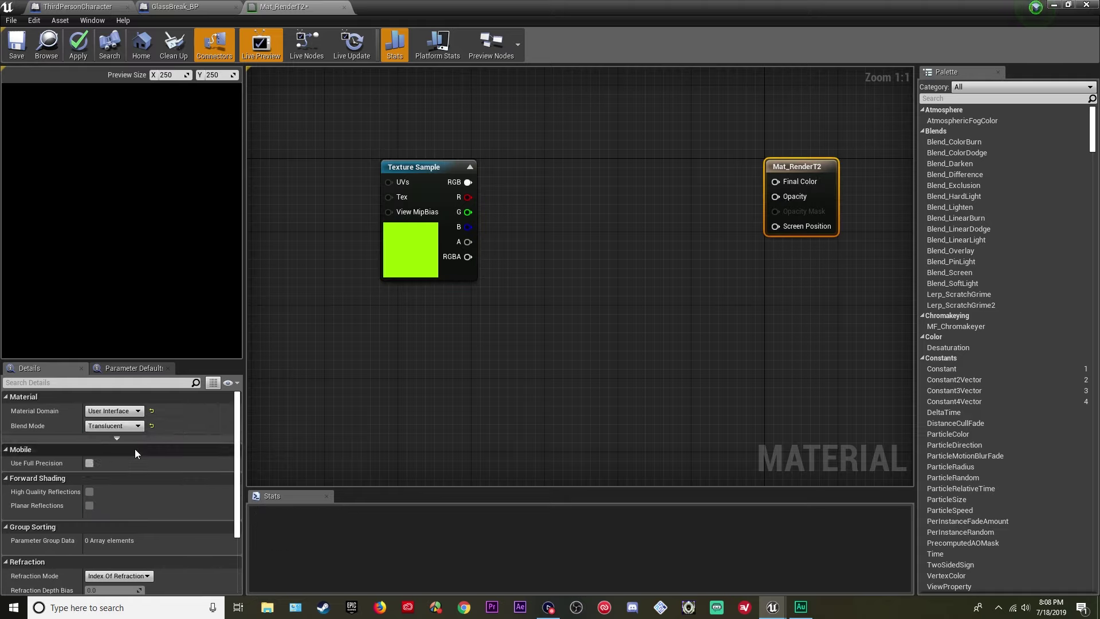
left_click(16, 44)
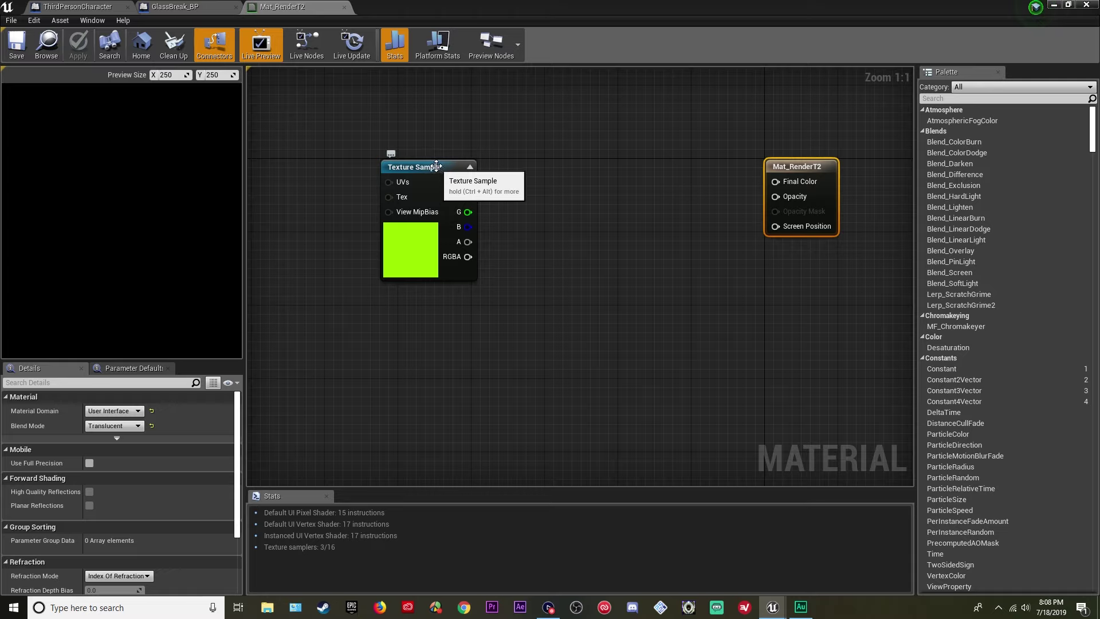
- Add a Chroma_Key_Alpha node and connect the Texture Sample's RGB output to its LumaMask and Image Color inputs
left_click_drag(430, 166, 404, 167)
right_click(606, 333)
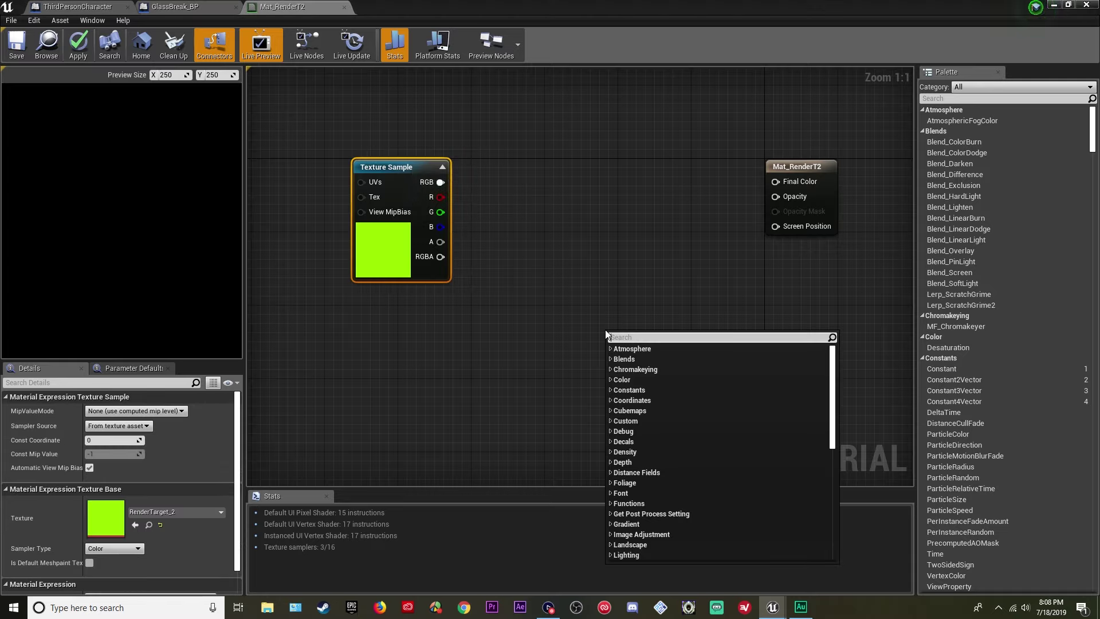
type("chroma")
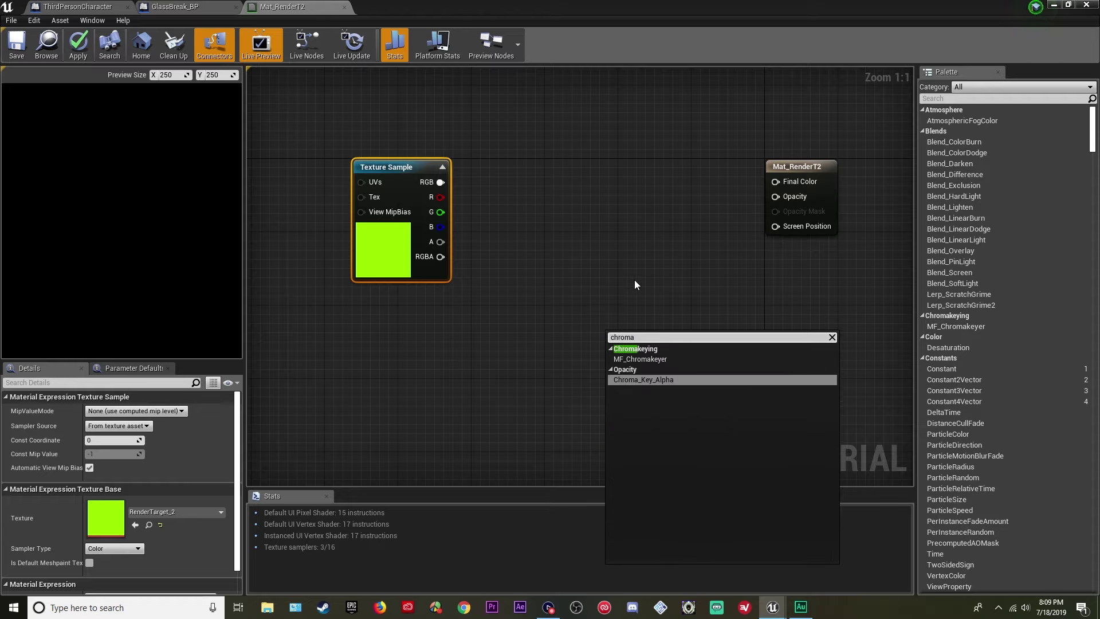
left_click(665, 379)
left_click_drag(649, 327, 620, 290)
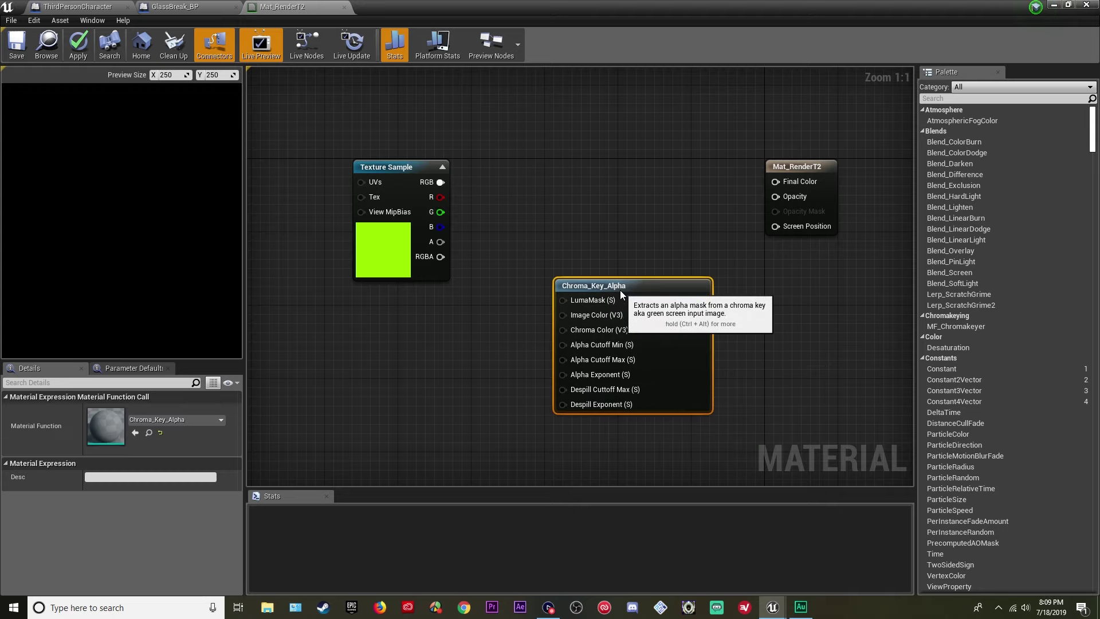
left_click_drag(416, 167, 561, 298)
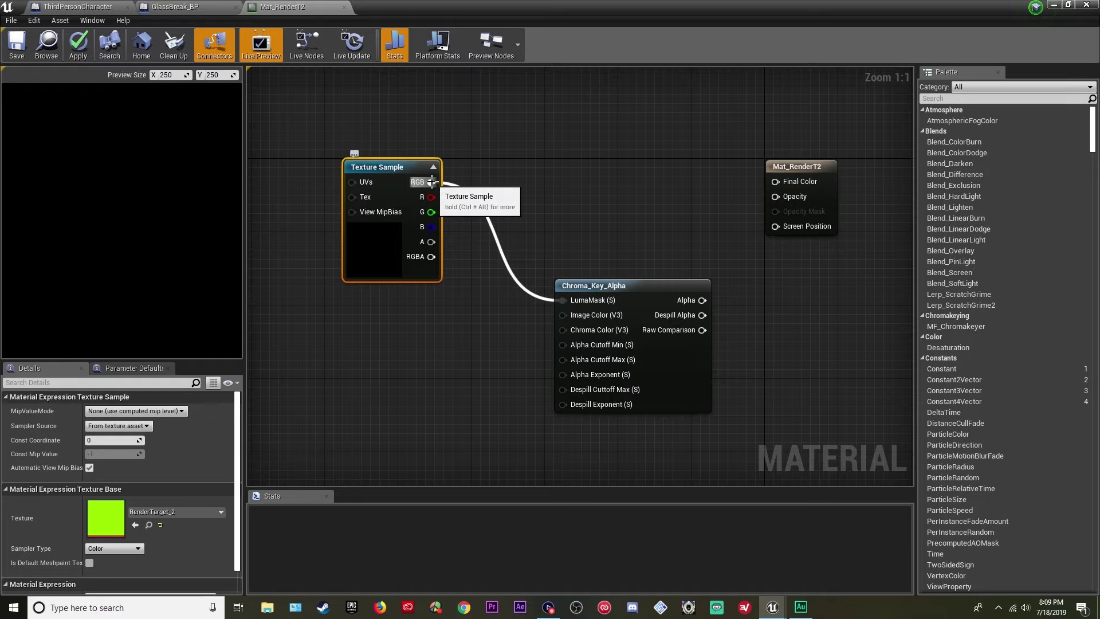
left_click_drag(430, 182, 563, 314)
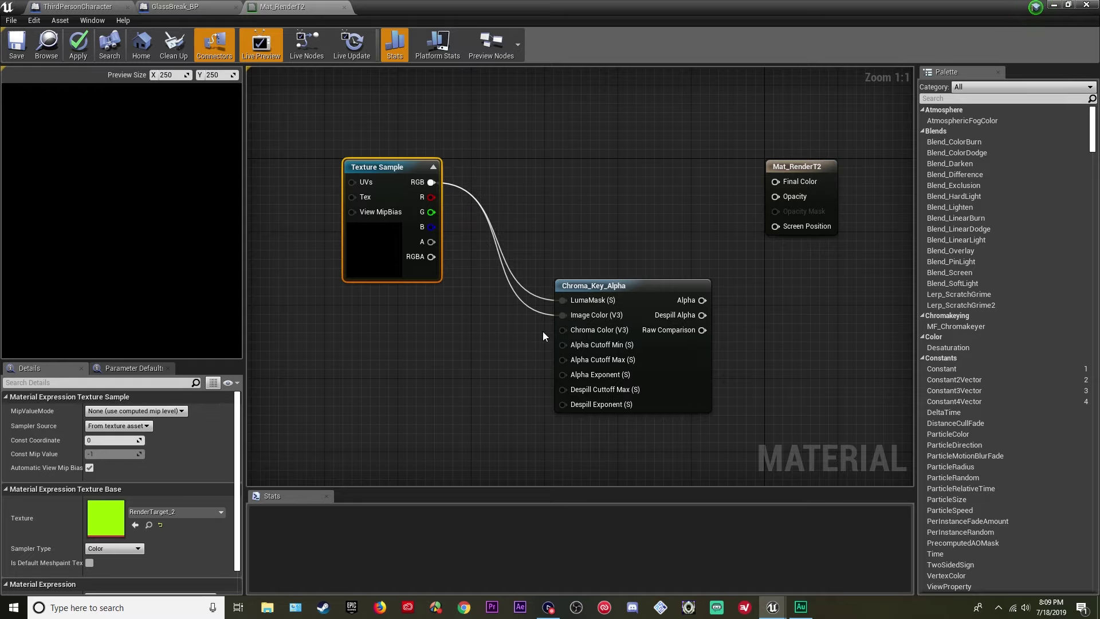
- Add a vector parameter named ChromaKey below the Texture Sample node
right_click_drag(551, 318, 555, 291)
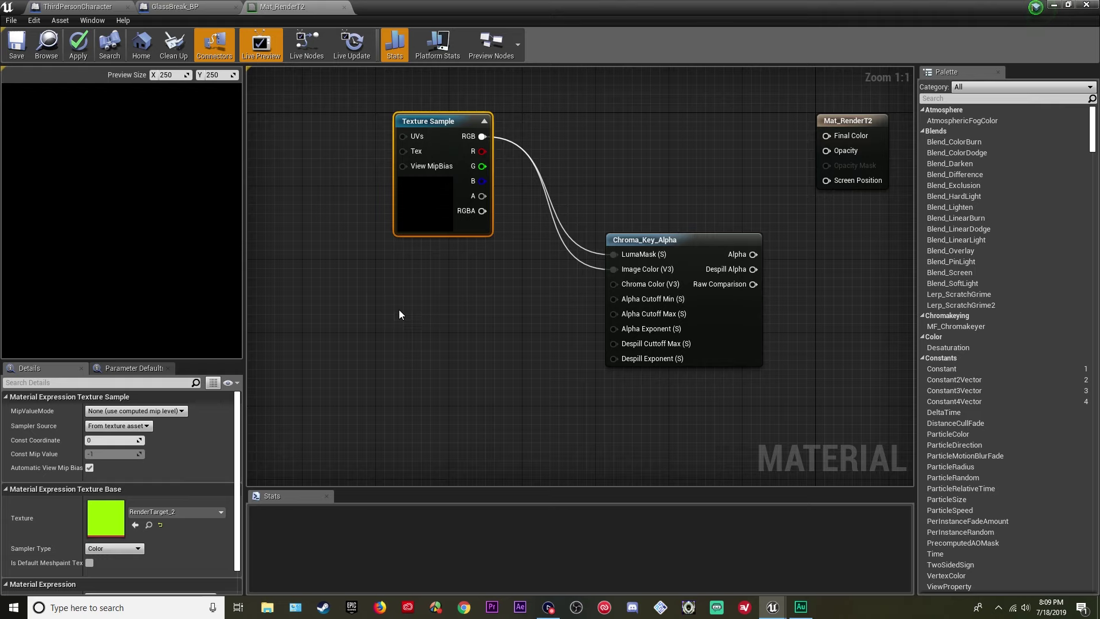
right_click(398, 311)
type("vector para")
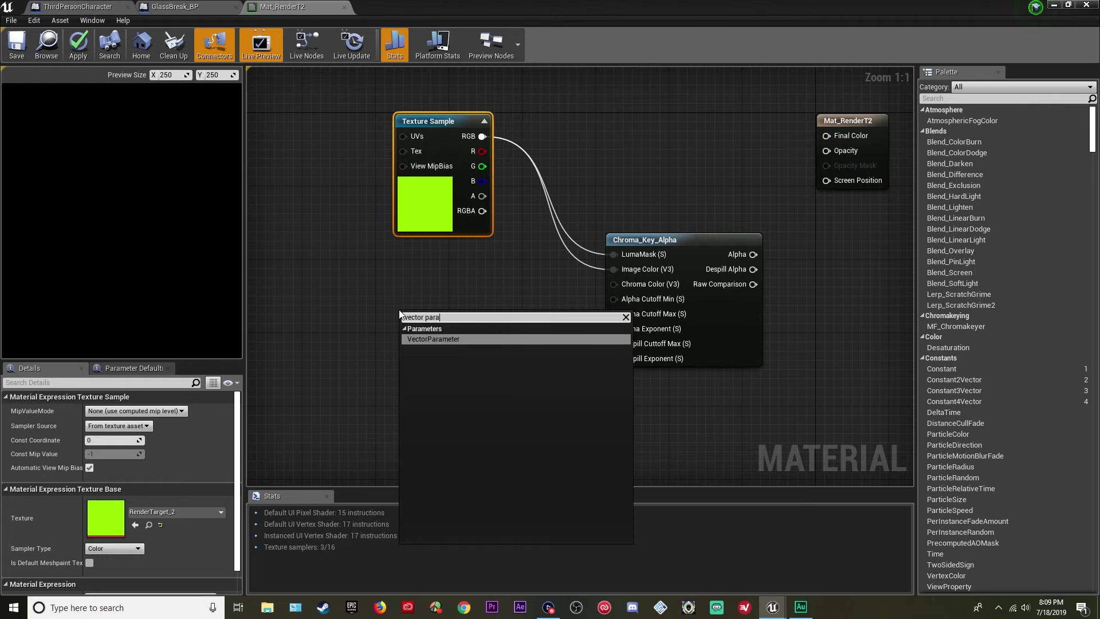
key("Return")
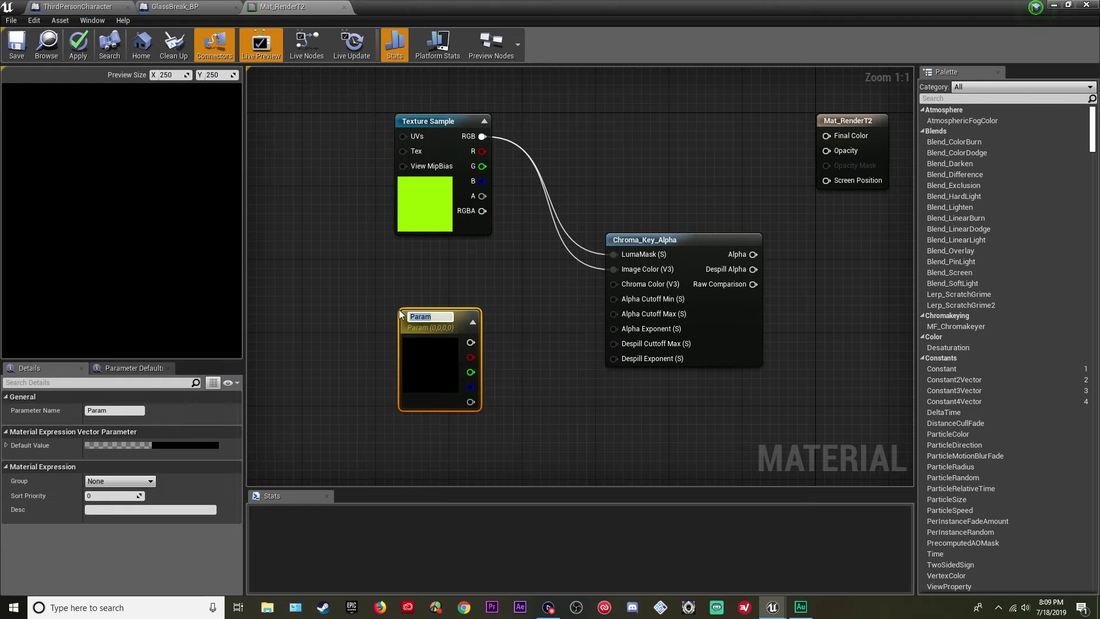
type("CHH")
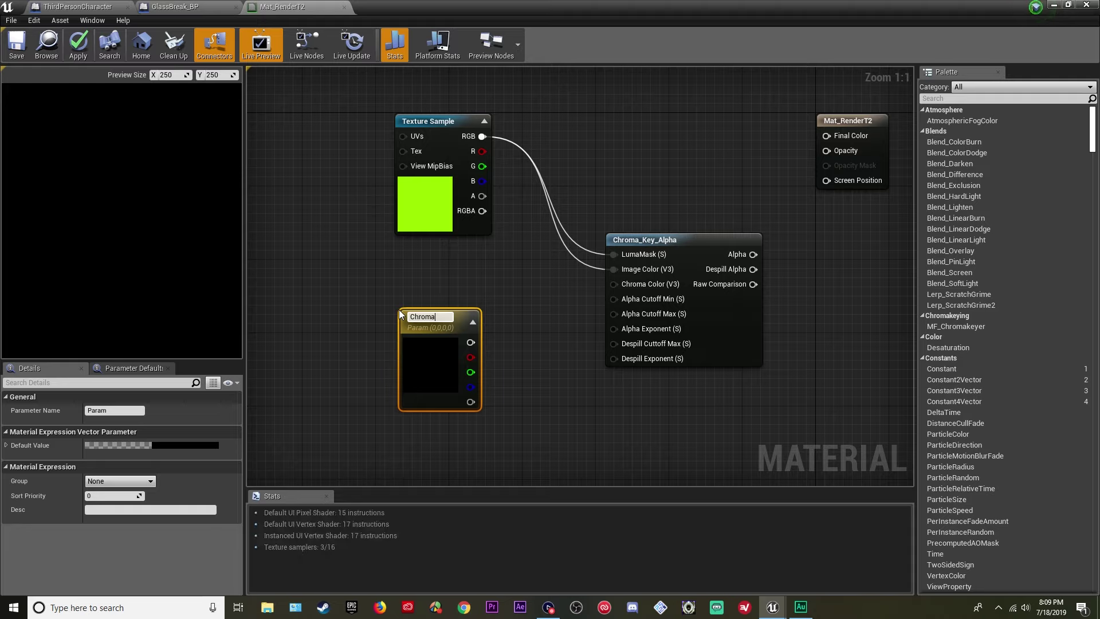
type("romaKey")
key("Return")
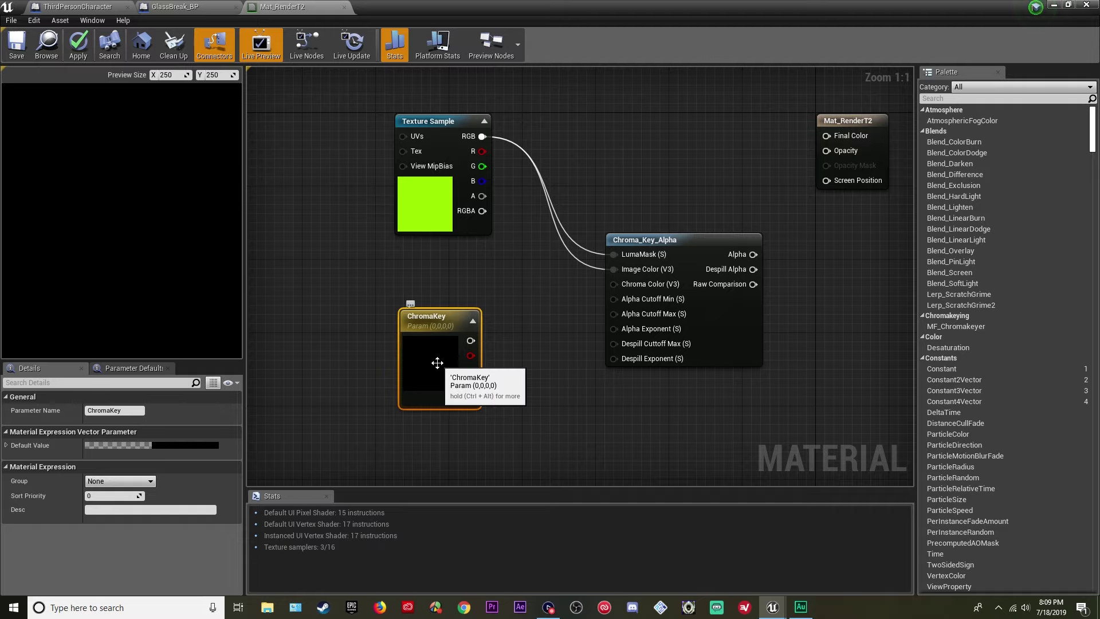
- Select the green plane in GlassBreak_BP, locate its Mat_ChromaKey material in the Content folder and open it
left_click(174, 7)
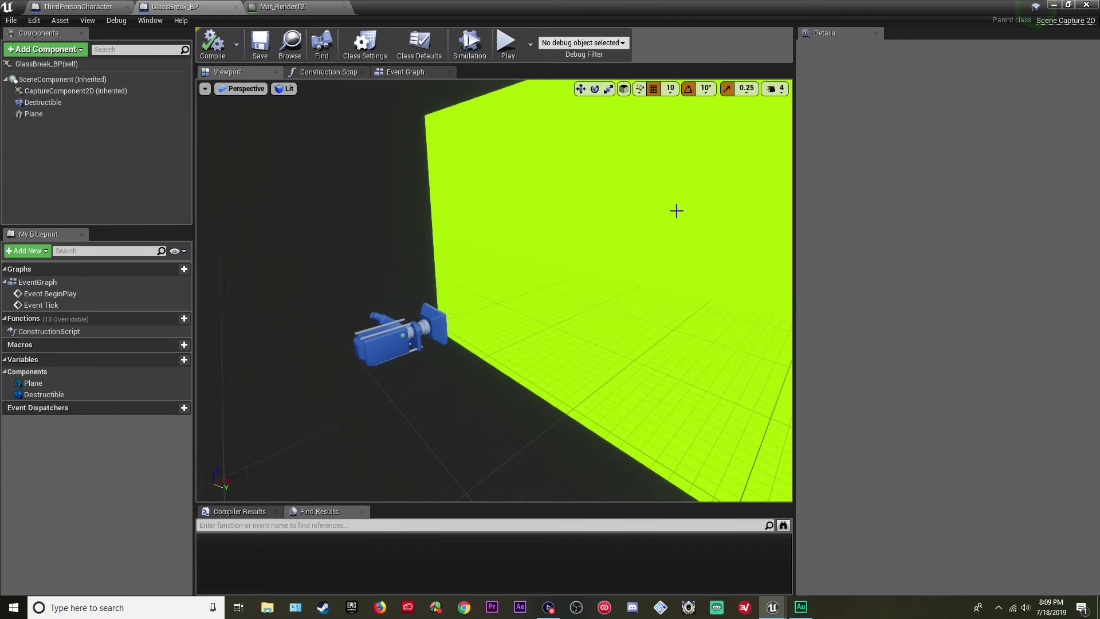
left_click(642, 191)
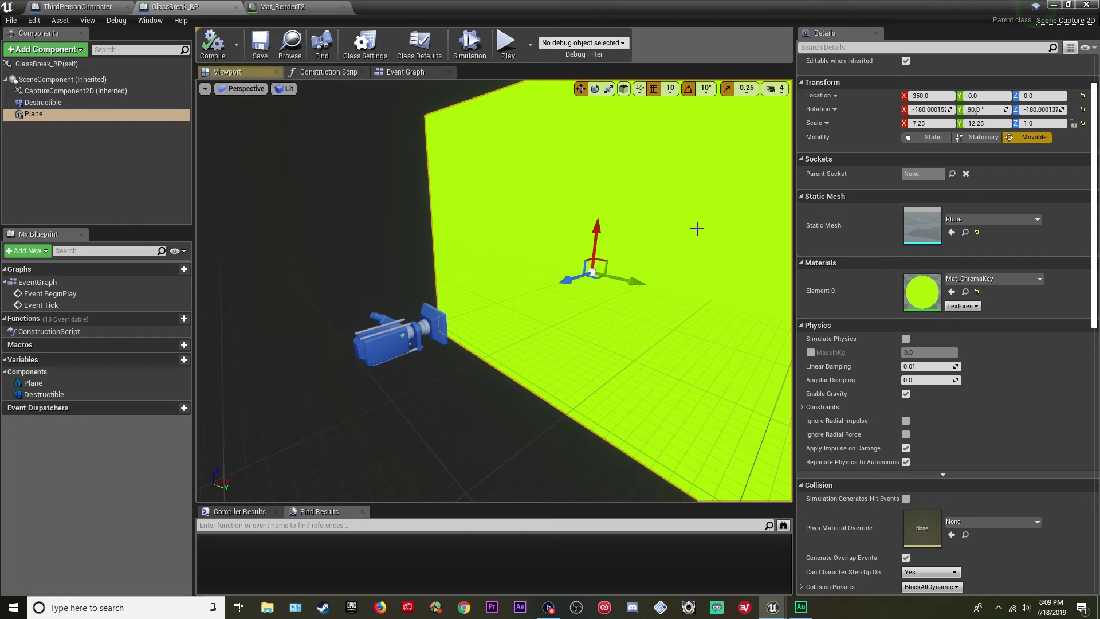
left_click(965, 294)
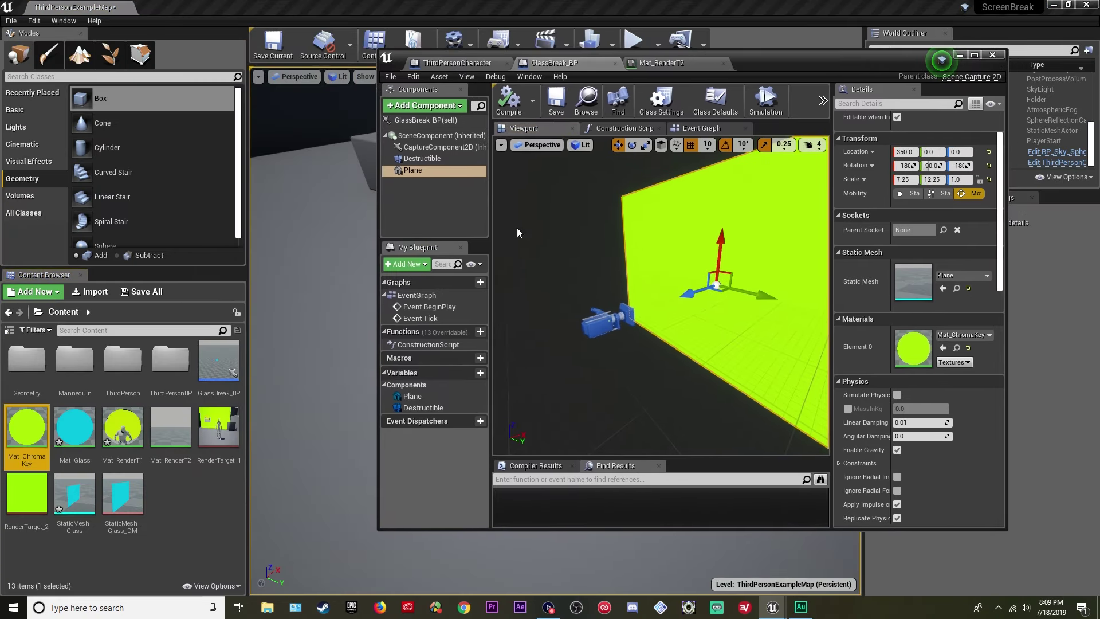
double_click(26, 439)
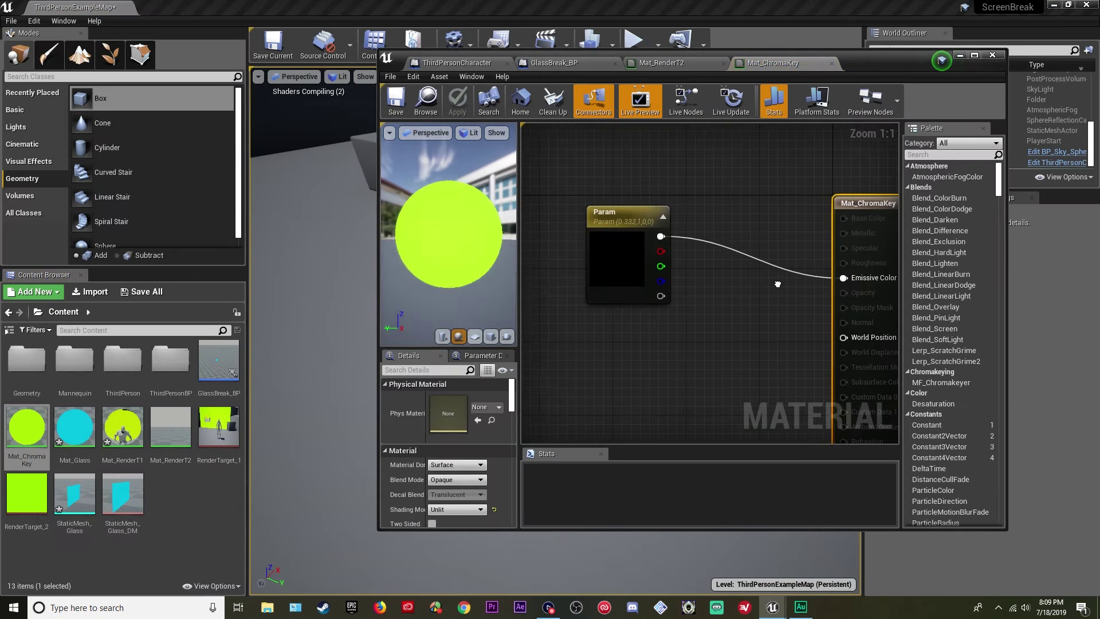
- Copy the Hex sRGB value of Mat_ChromaKey's Param colour, and close that material, applying its changes
double_click(603, 250)
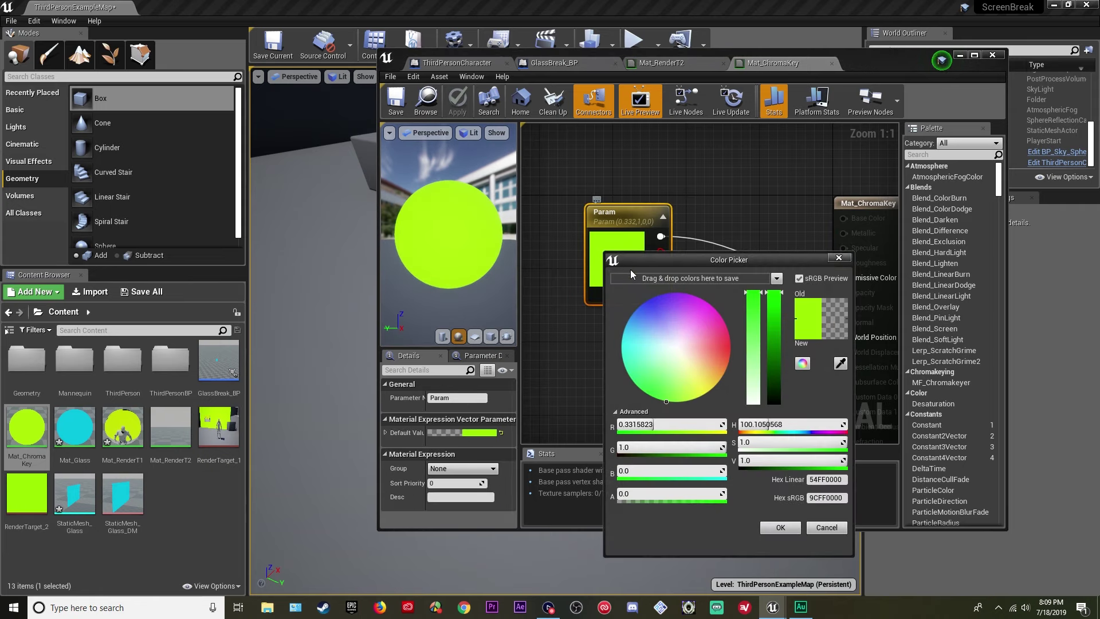
left_click(842, 498)
left_click(796, 527)
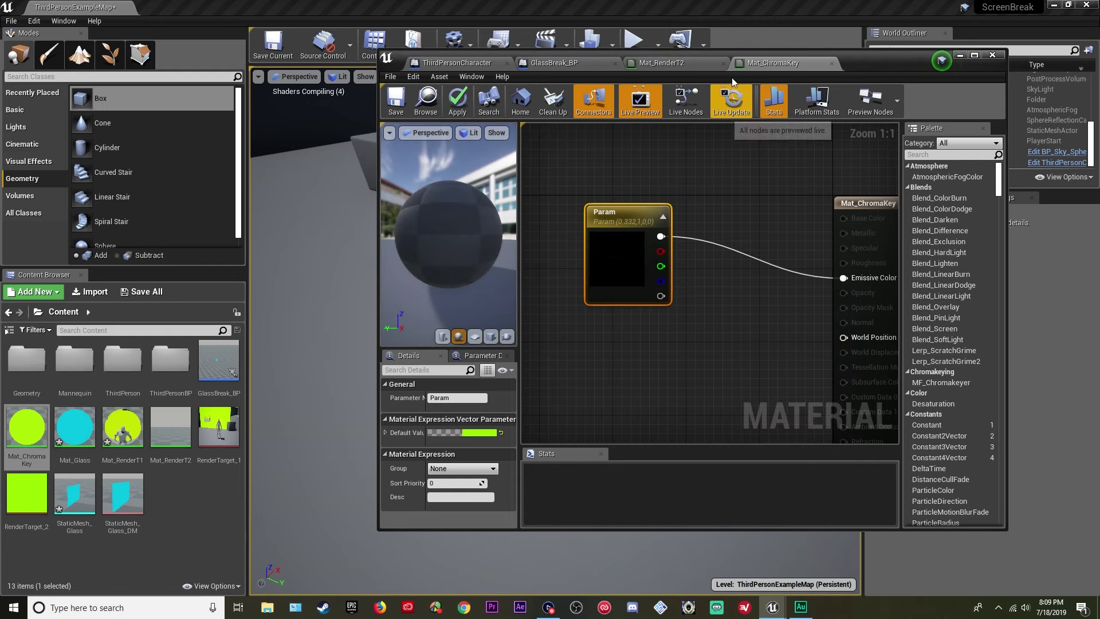
left_click(832, 63)
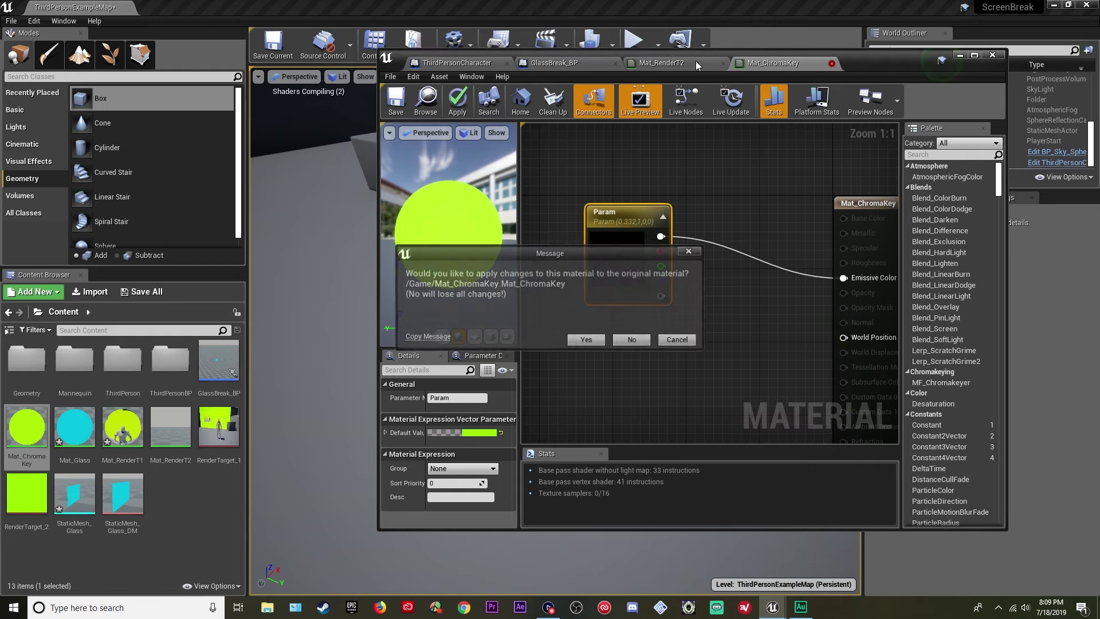
left_click(586, 342)
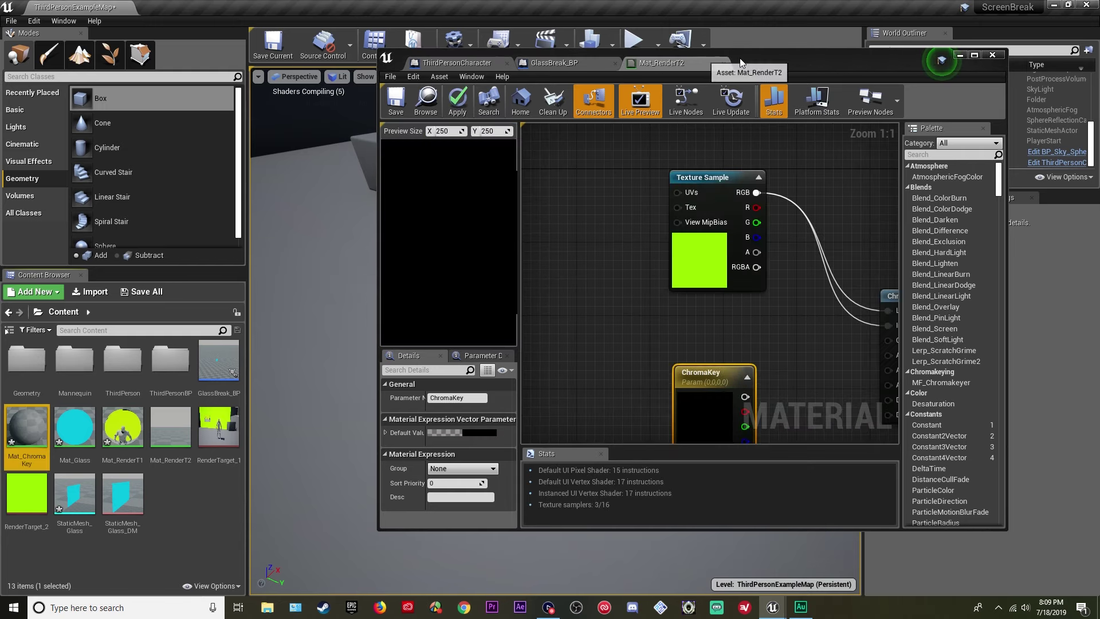
- Set the default colour of the ChromaKey parameter in Mat_RenderT2 to Hex sRGB 9CFF0000
double_click(765, 66)
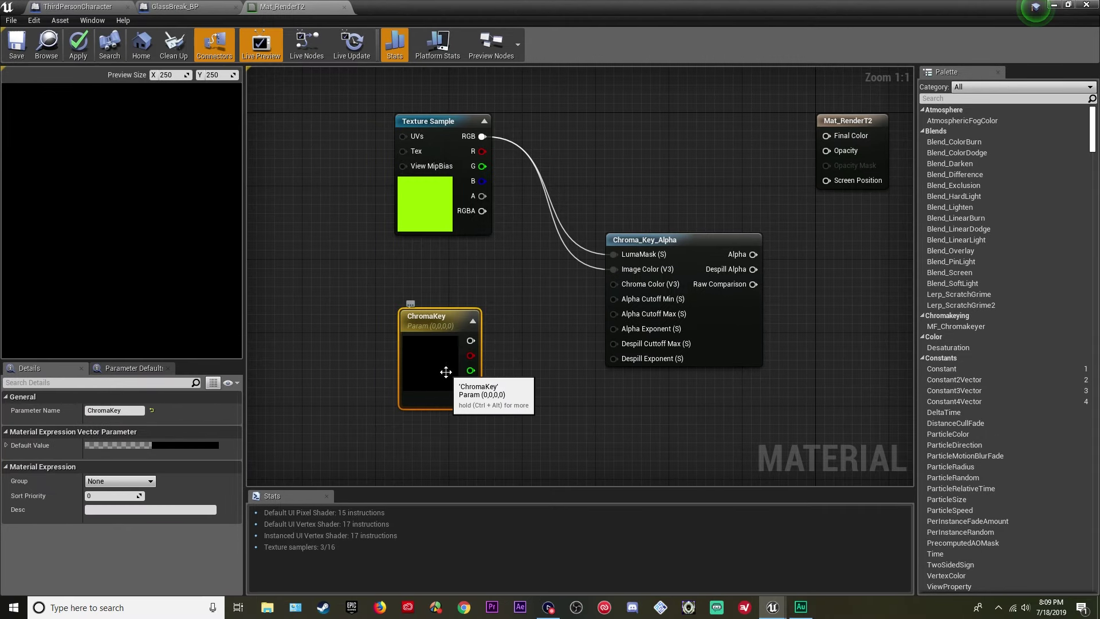
double_click(447, 372)
left_click(664, 535)
type("9CFF0000")
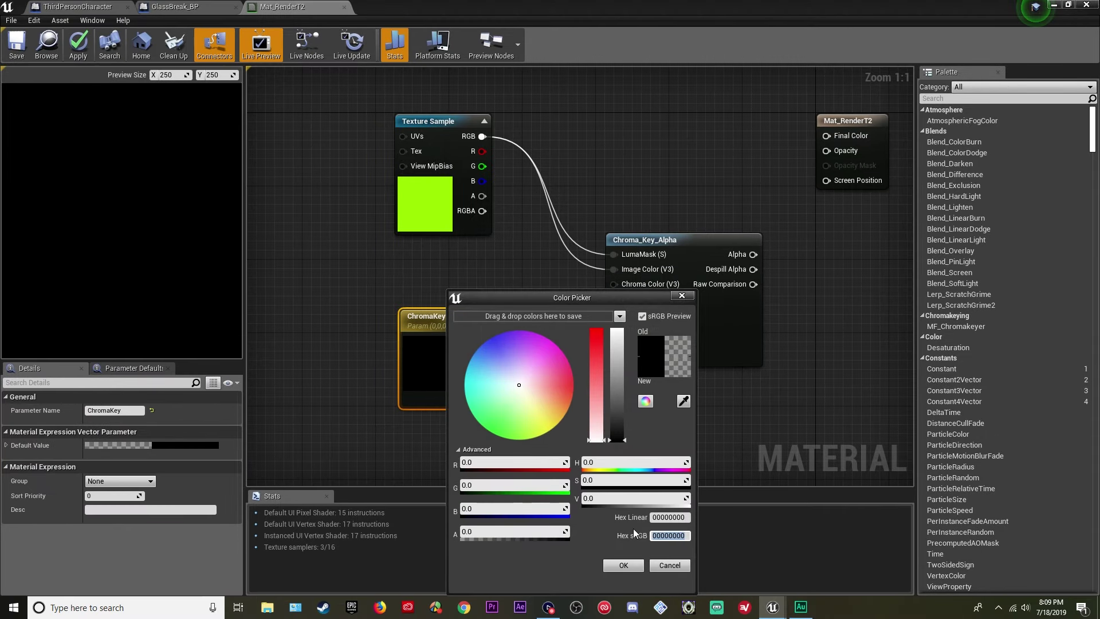
left_click(639, 564)
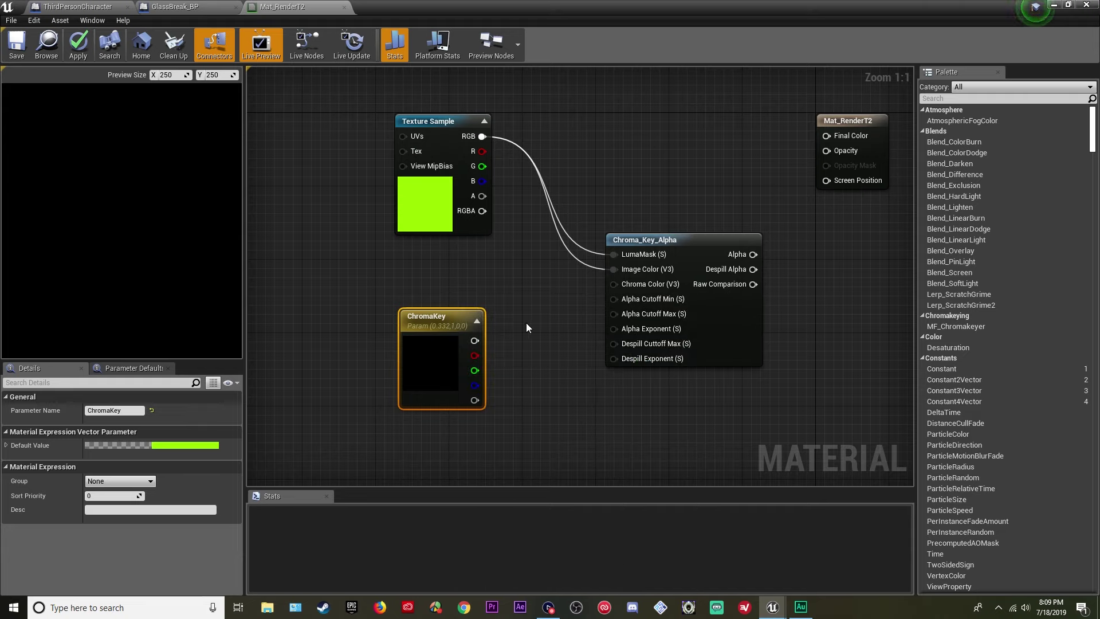
- Connect the ChromaKey parameter to the Chroma Color input of Chroma_Key_Alpha and place it just below the Texture Sample node
left_click_drag(474, 341, 613, 284)
left_click_drag(448, 309, 422, 285)
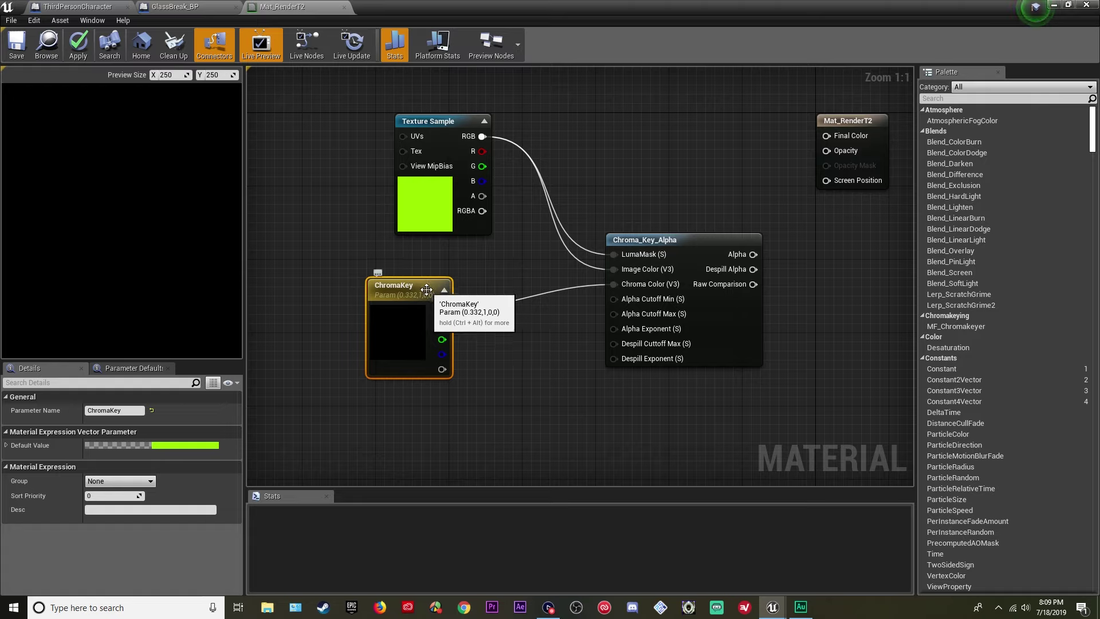
left_click_drag(427, 290, 412, 276)
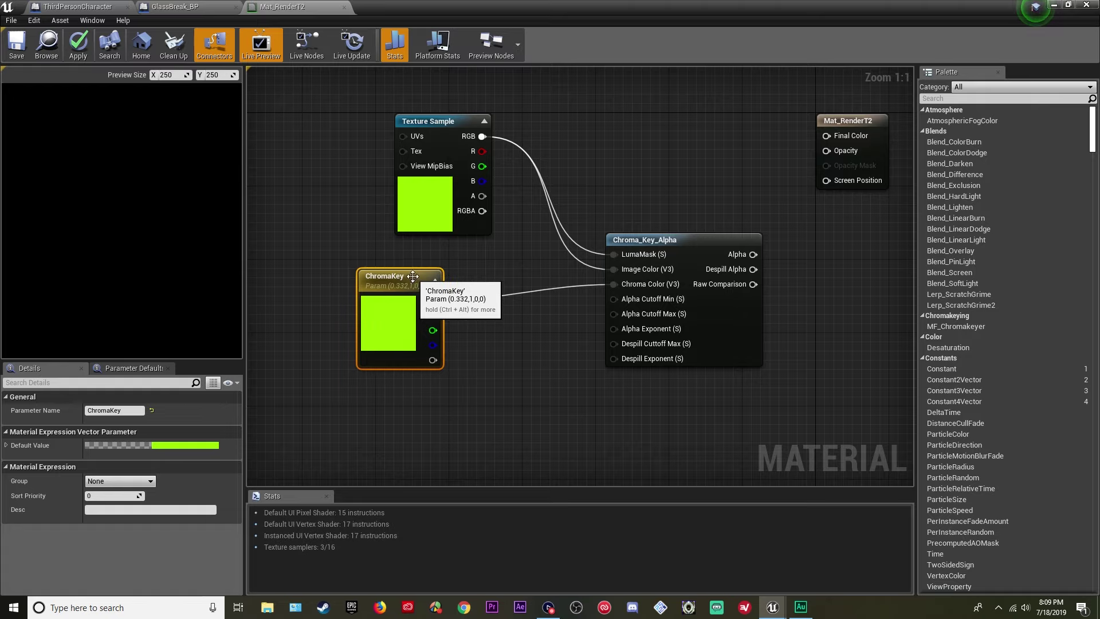
left_click(412, 276)
left_click(406, 264)
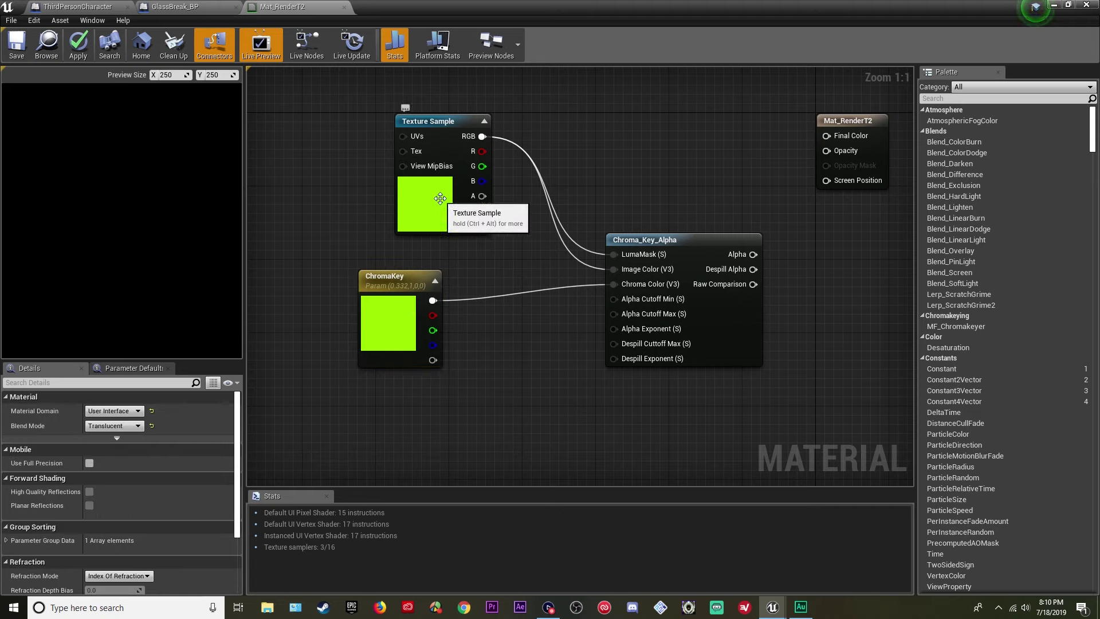
left_click_drag(412, 280, 413, 272)
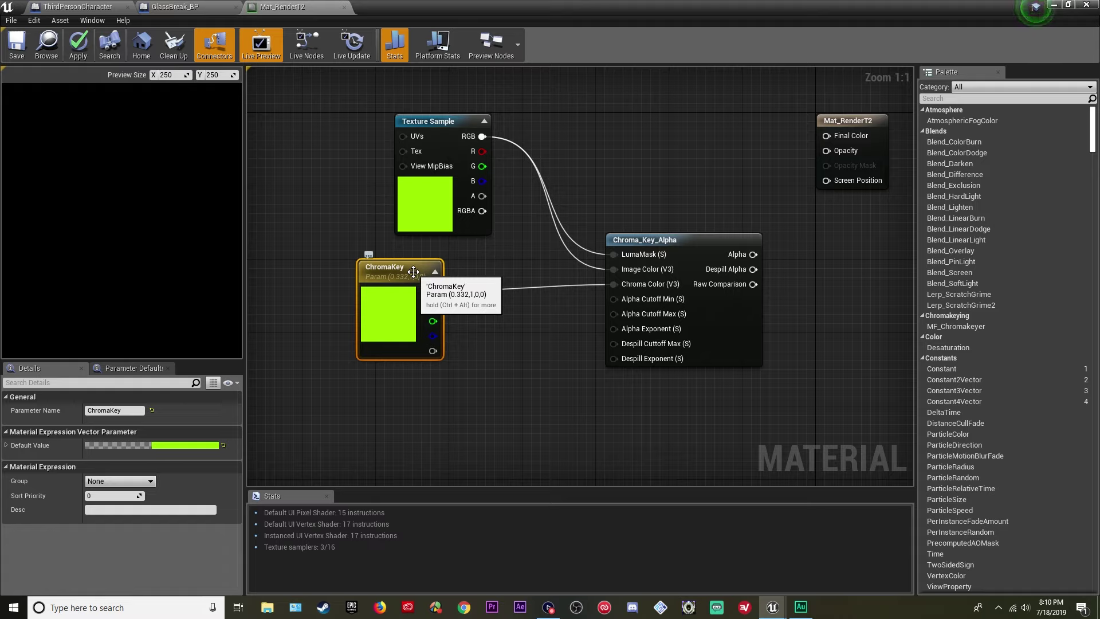
- Add a scalar parameter with the default name Param and a default value of 0.2 beside the ChromaKey node
right_click(492, 352)
type("scalar")
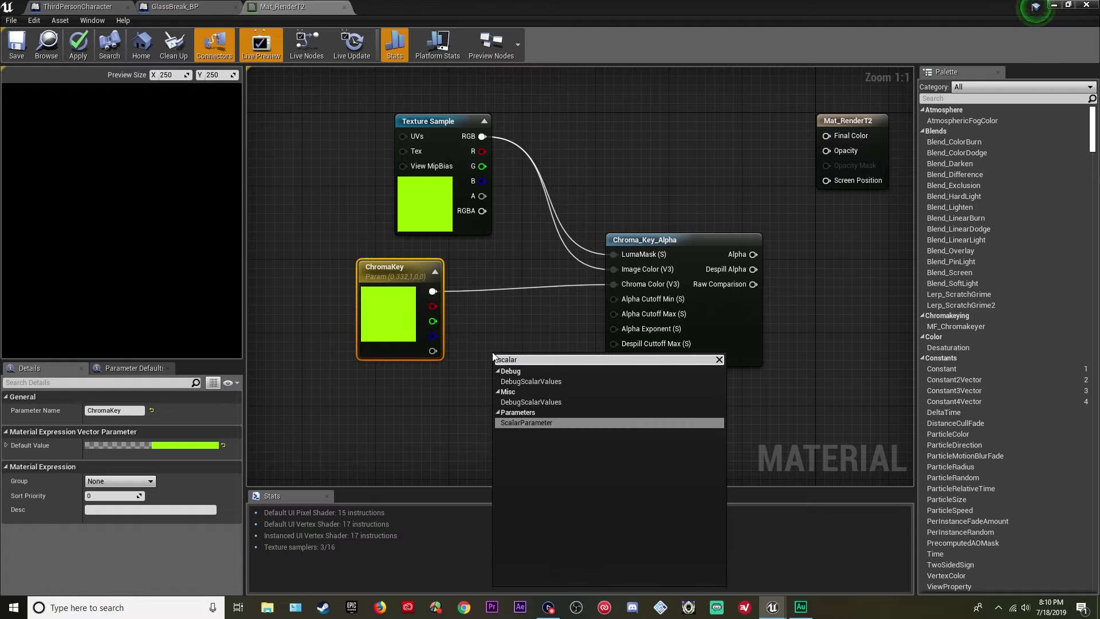
key("Return")
key("Return")
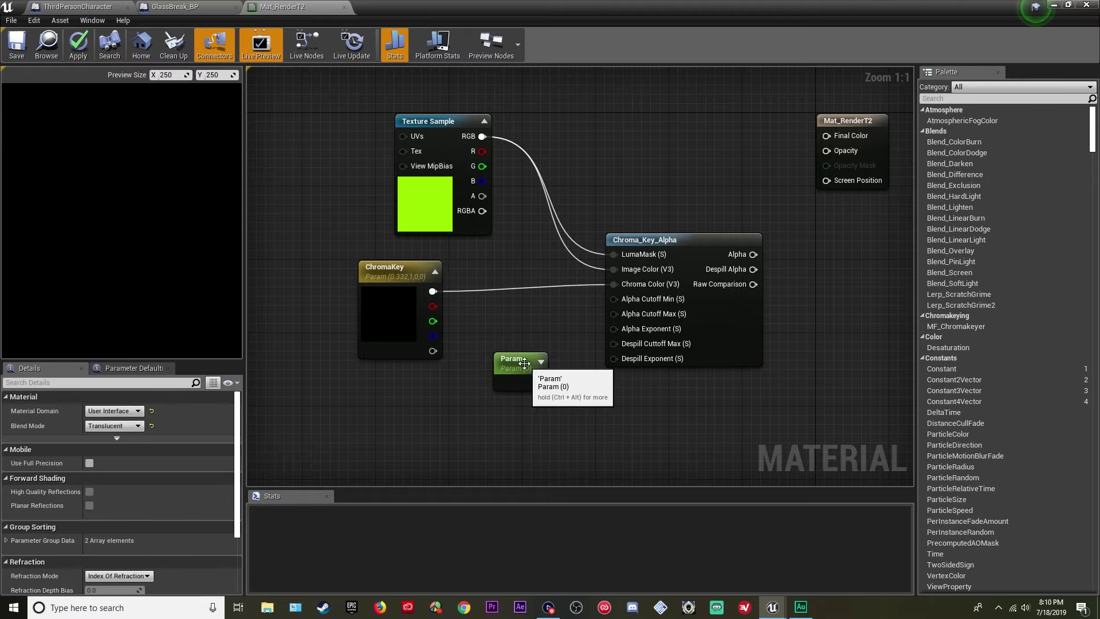
left_click(103, 445)
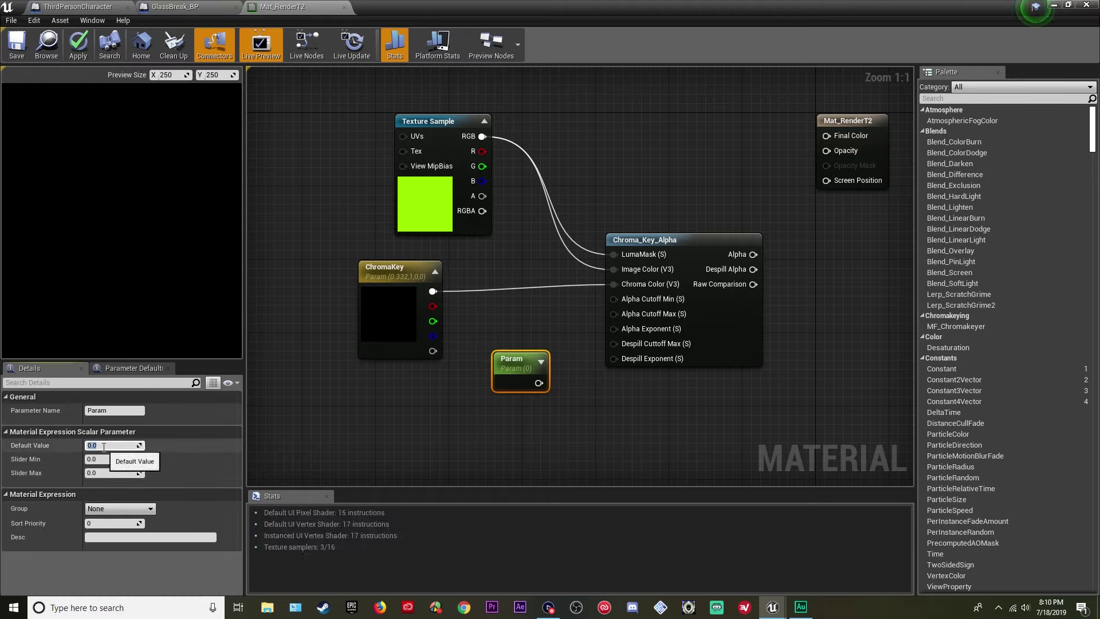
type("0.2")
key("Return")
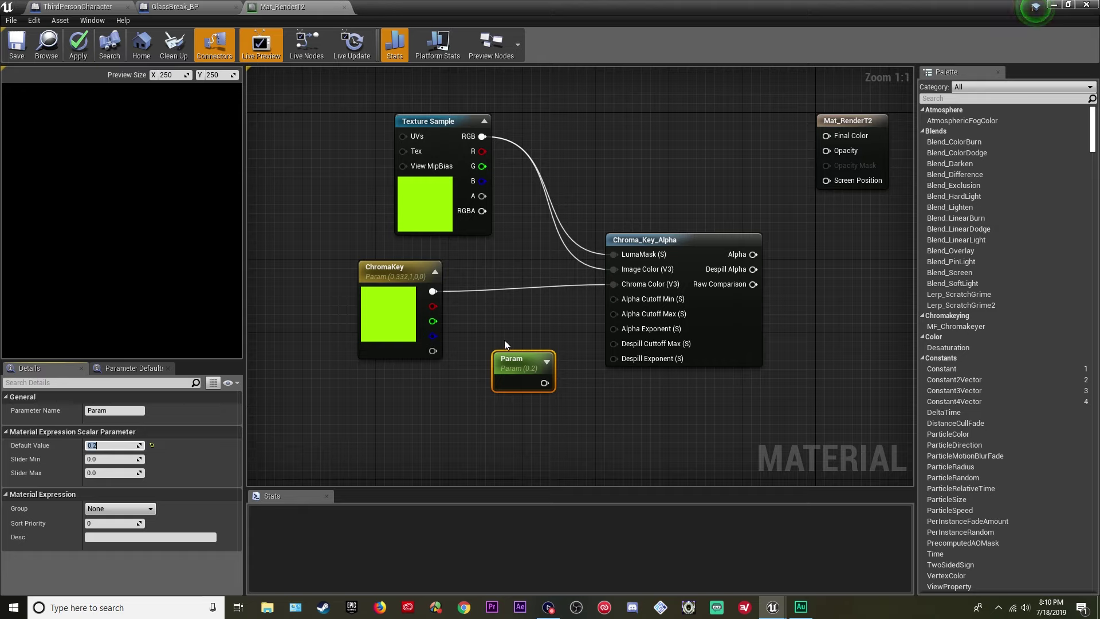
left_click(504, 339)
left_click_drag(532, 362, 506, 354)
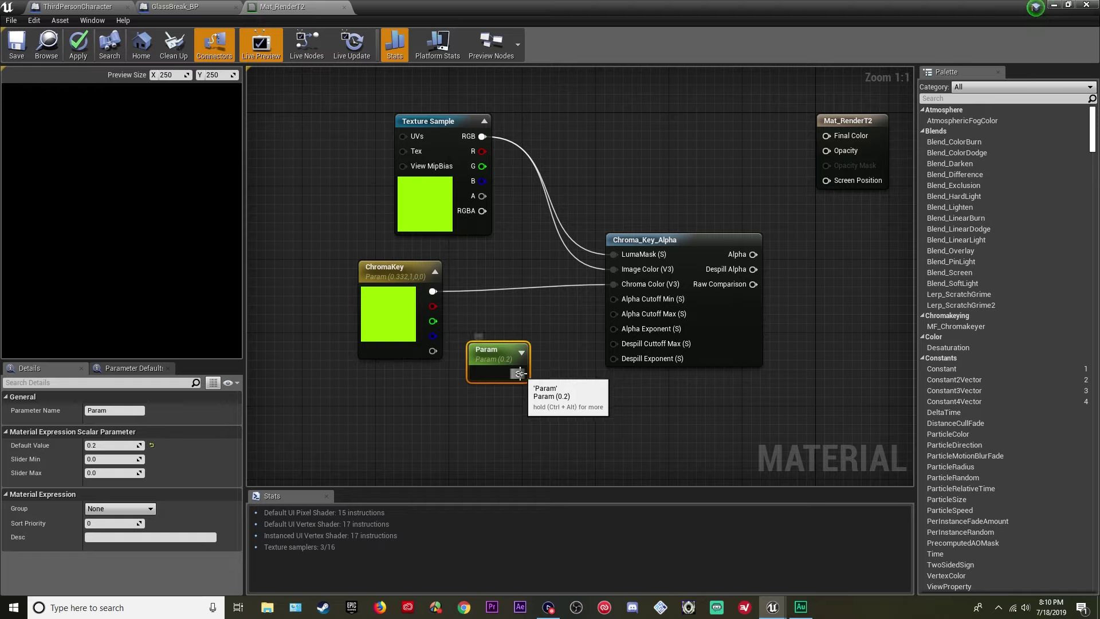
- Connect the 0.2 scalar parameter to both Alpha Cutoff Min and Alpha Cutoff Max, and move it nearer those inputs
left_click_drag(519, 373, 613, 299)
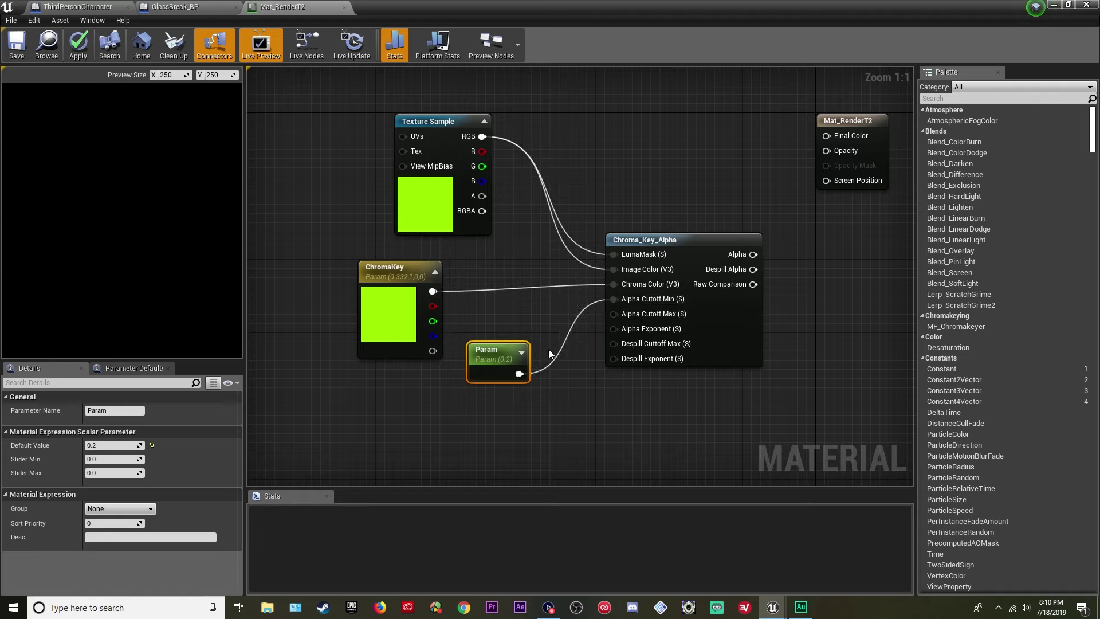
left_click_drag(519, 374, 615, 316)
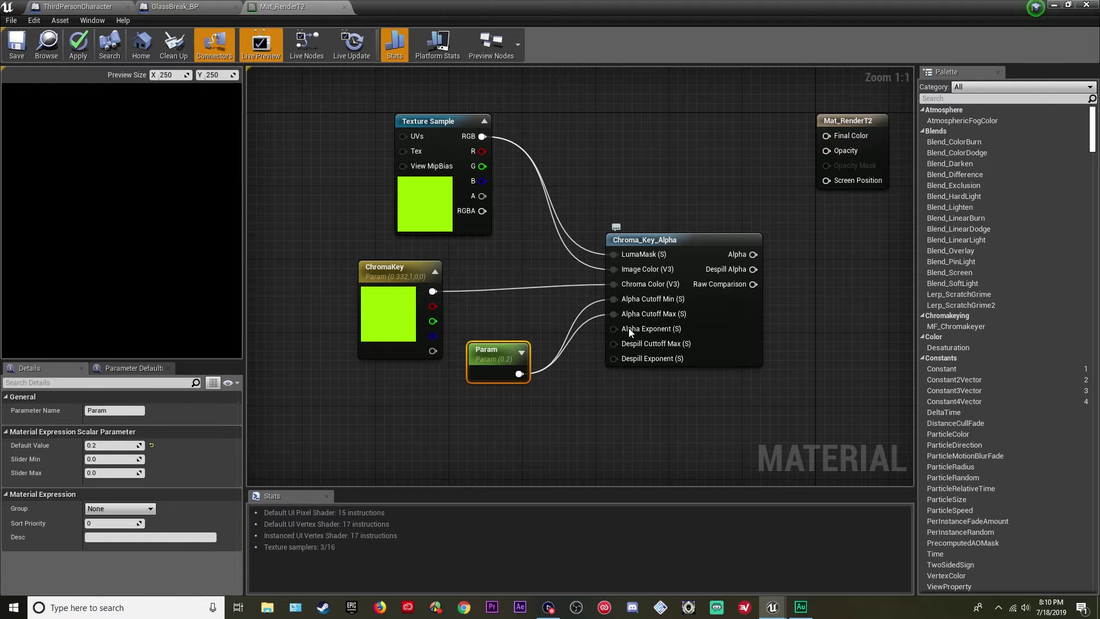
left_click_drag(509, 355, 518, 327)
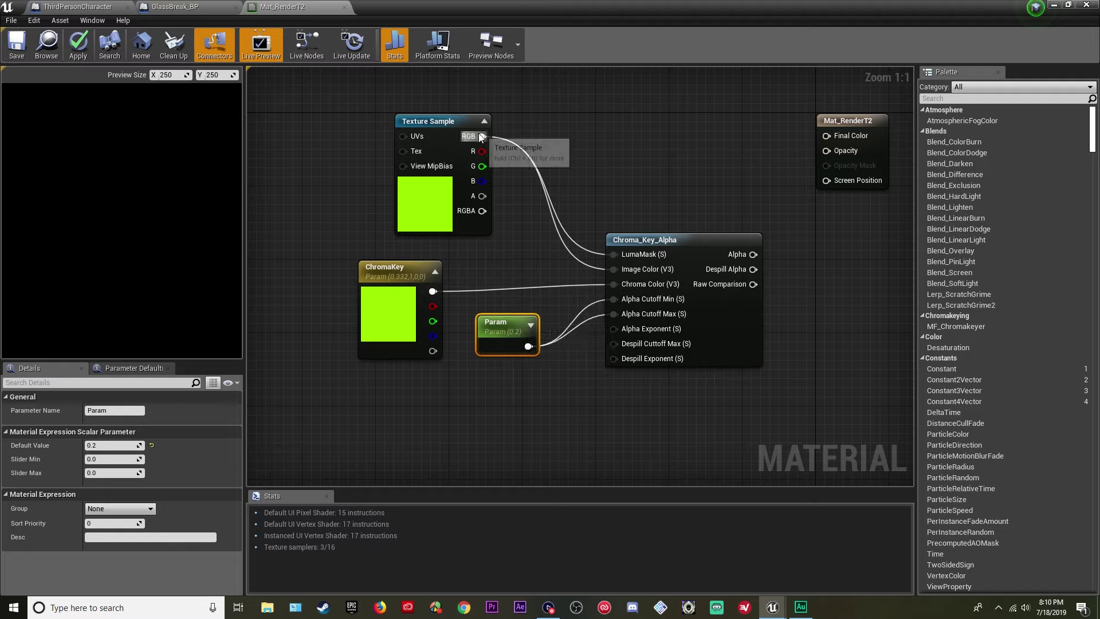
- Connect the Texture Sample's RGB to the material's Final Color and Chroma_Key_Alpha's Alpha output to its Opacity
left_click_drag(481, 137, 826, 138)
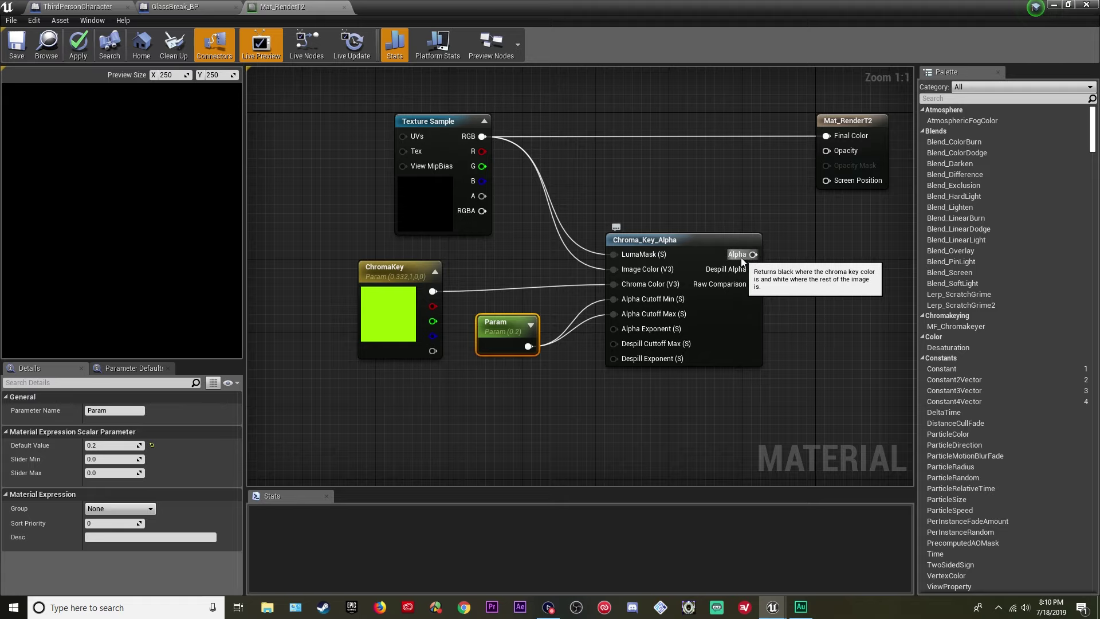
left_click_drag(752, 254, 827, 153)
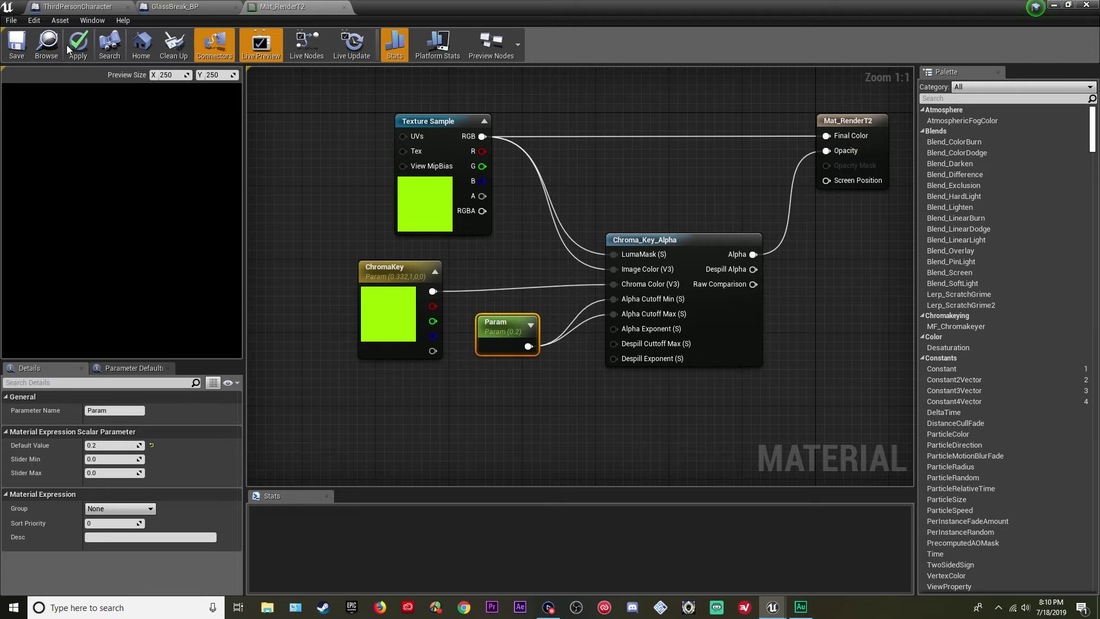
- Save the Mat_RenderT2 material, close its editor and return to the level's content assets
left_click(24, 44)
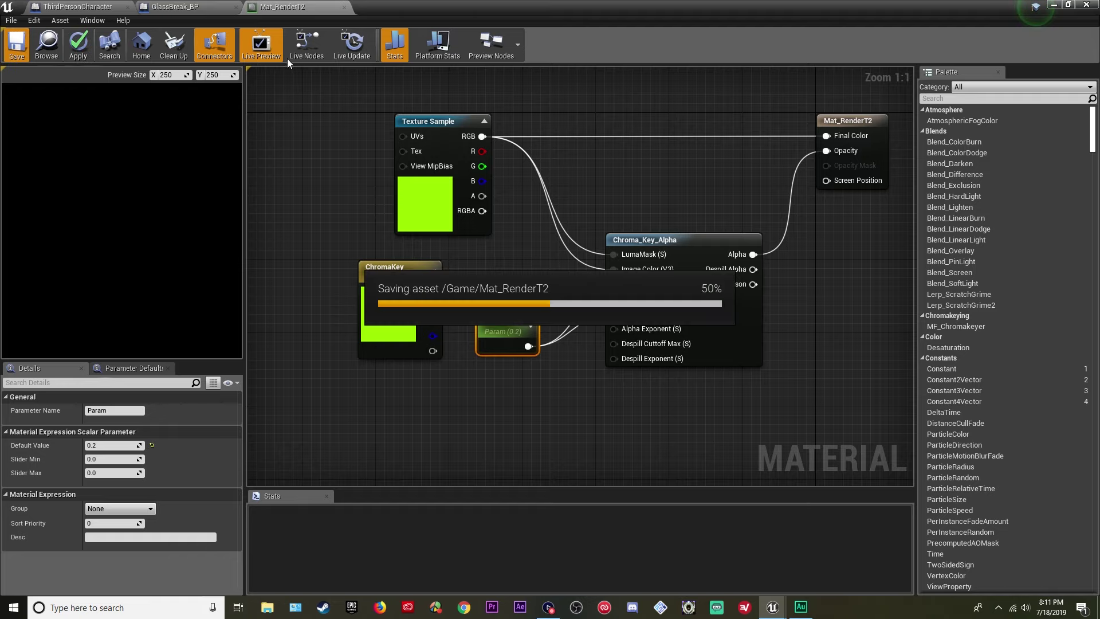
left_click(343, 7)
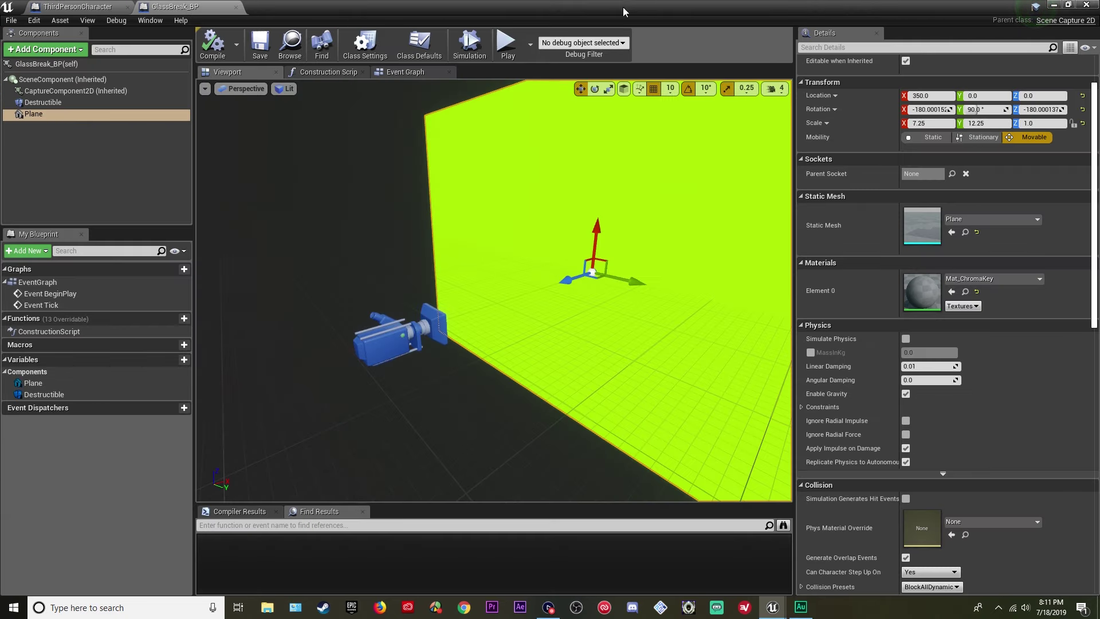
left_click(1054, 5)
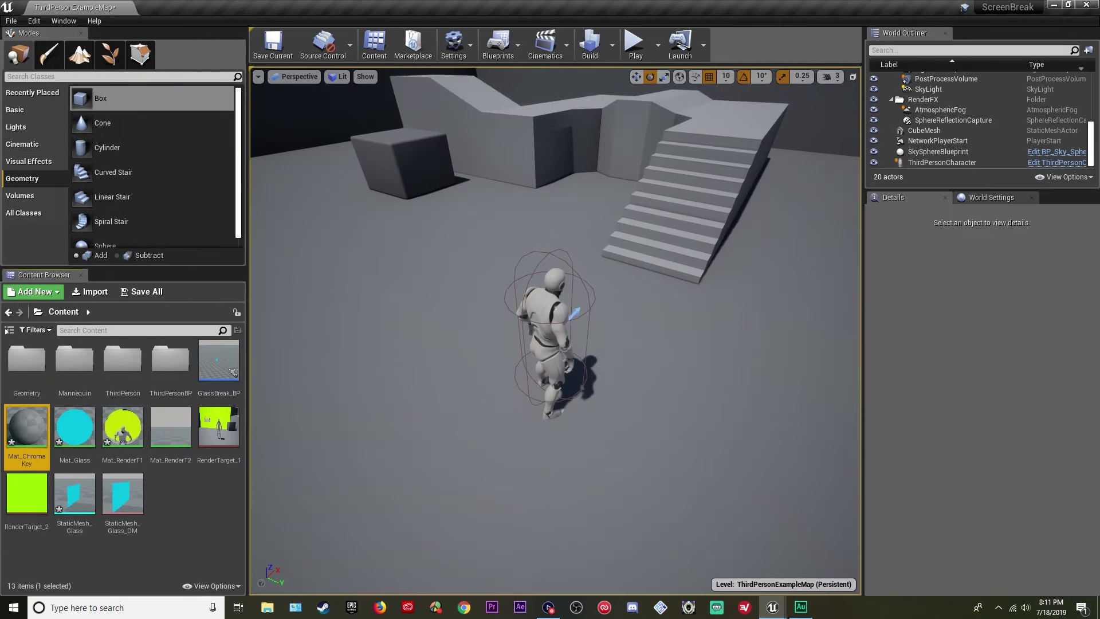
- Create a Widget Blueprint in the Content folder and name it Widget_GlassBreak
right_click(200, 494)
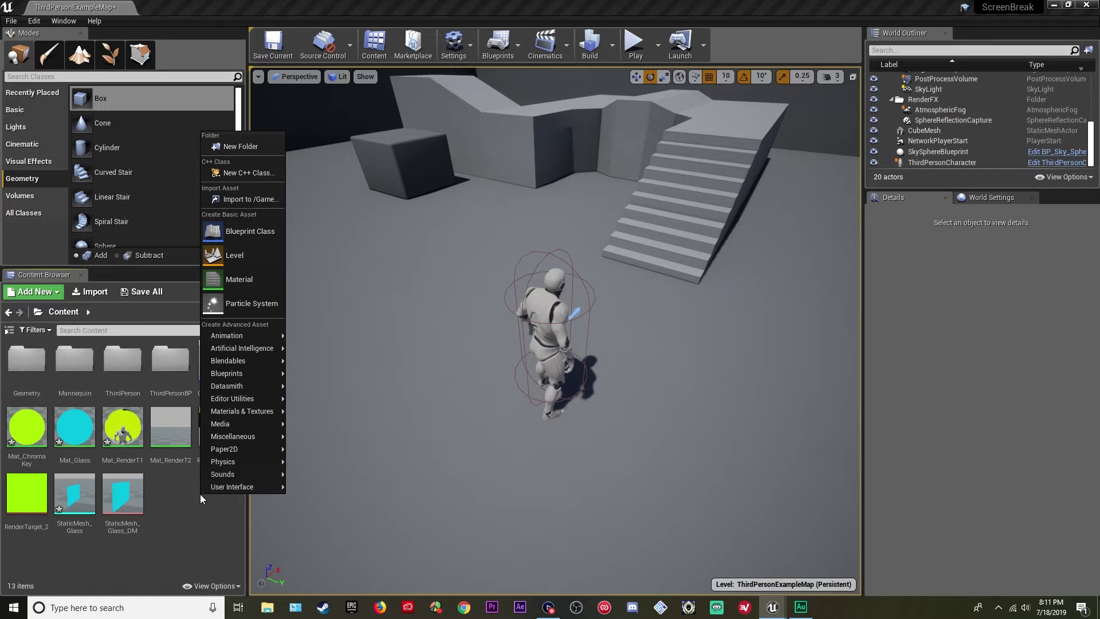
mouse_move(222, 485)
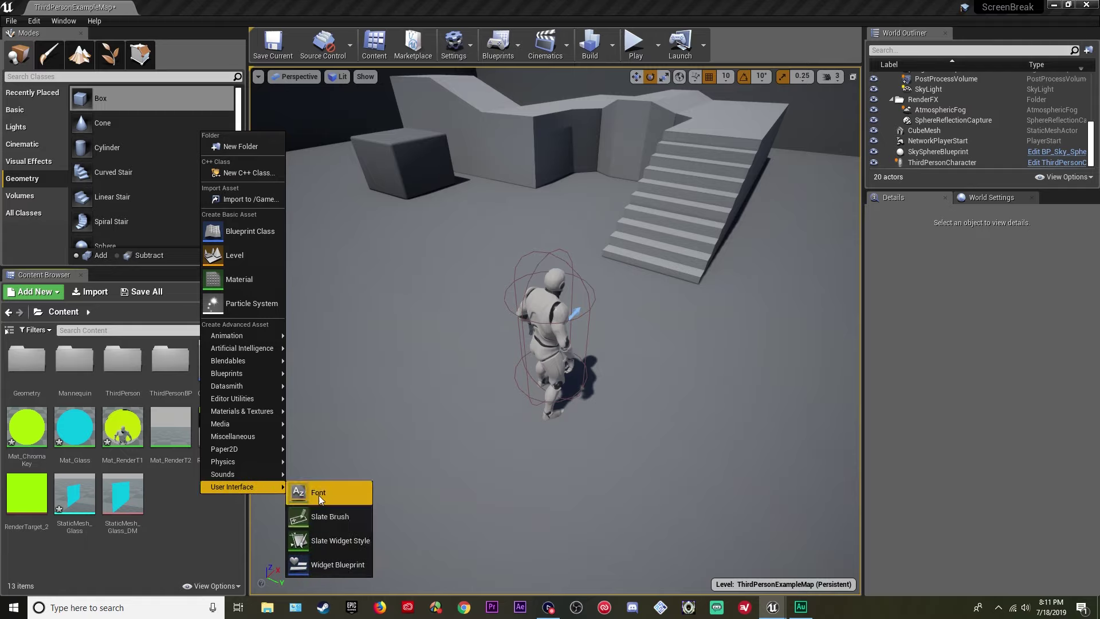
left_click(341, 564)
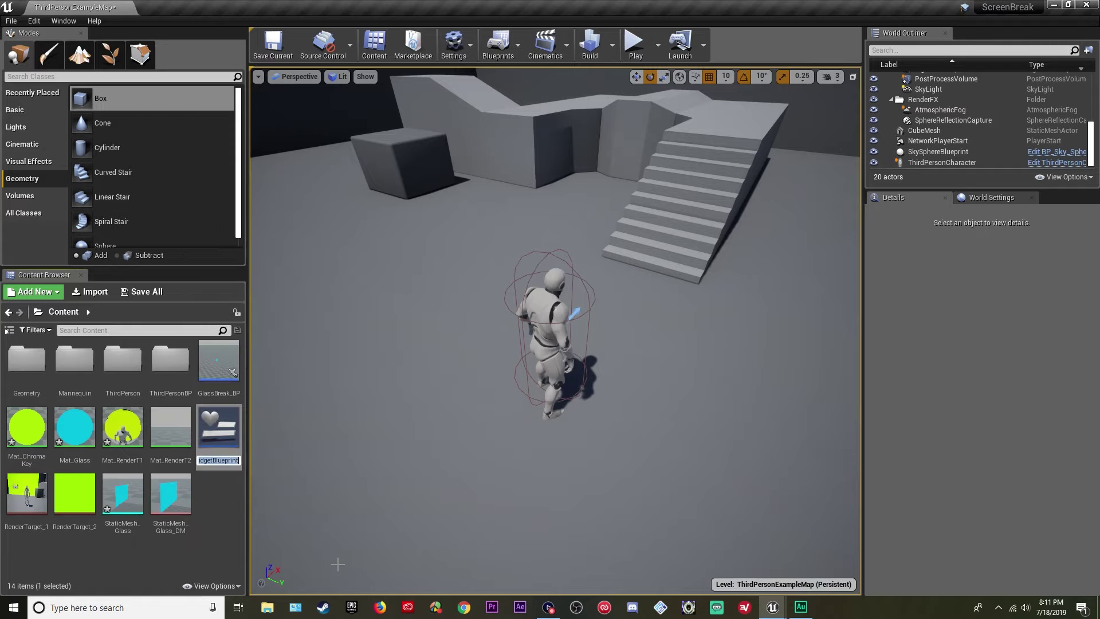
type("Wid")
type("get_GlassBreak")
key("Return")
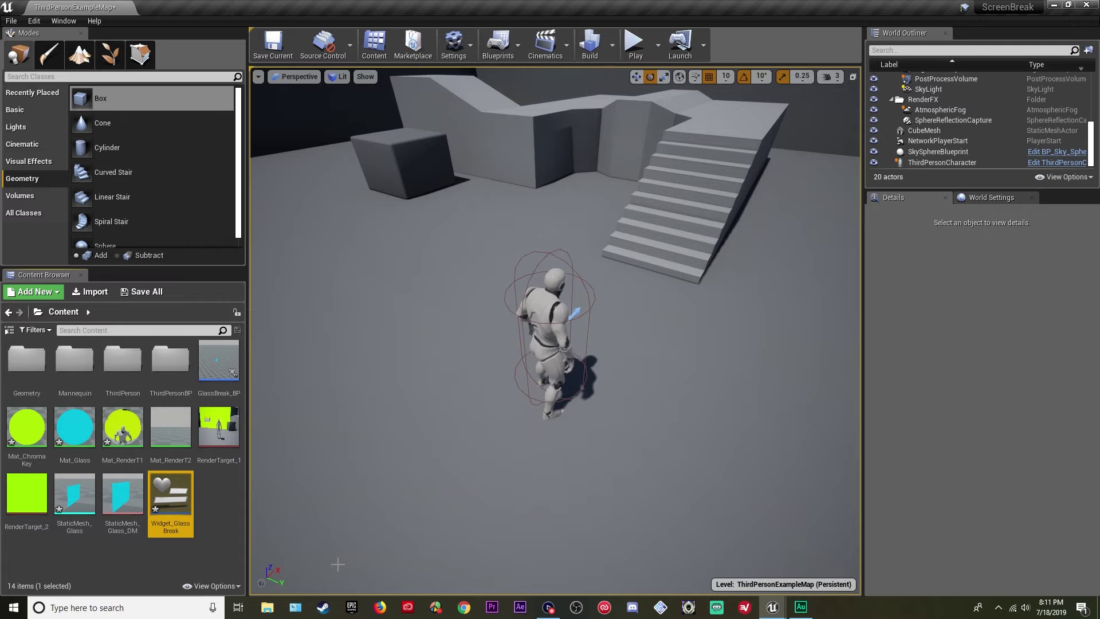
- Open Widget_GlassBreak for editing and place an Image widget on its Canvas Panel
double_click(172, 497)
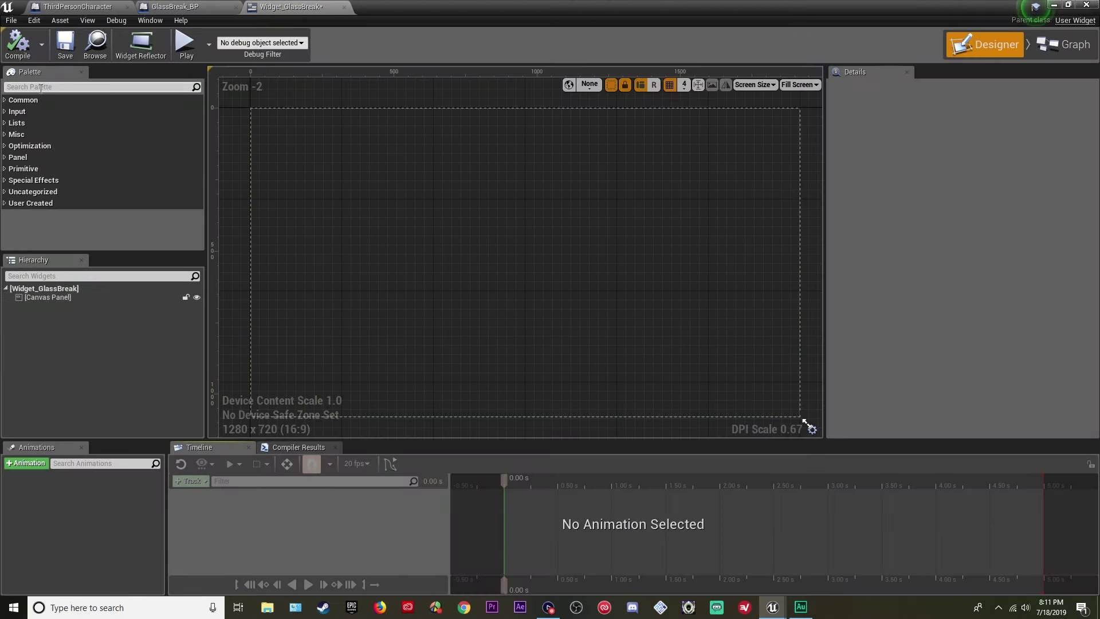
left_click(42, 86)
type("image")
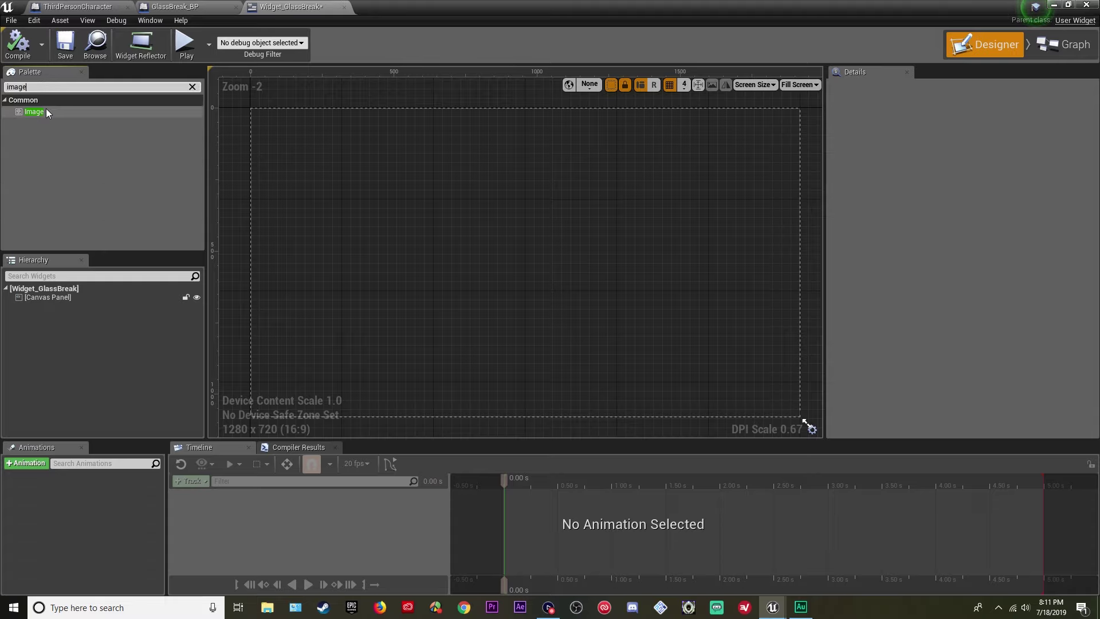
left_click_drag(46, 108, 499, 256)
- Anchor the image to stretch across the whole canvas and set its left, top, right and bottom offsets to 0
left_click(982, 136)
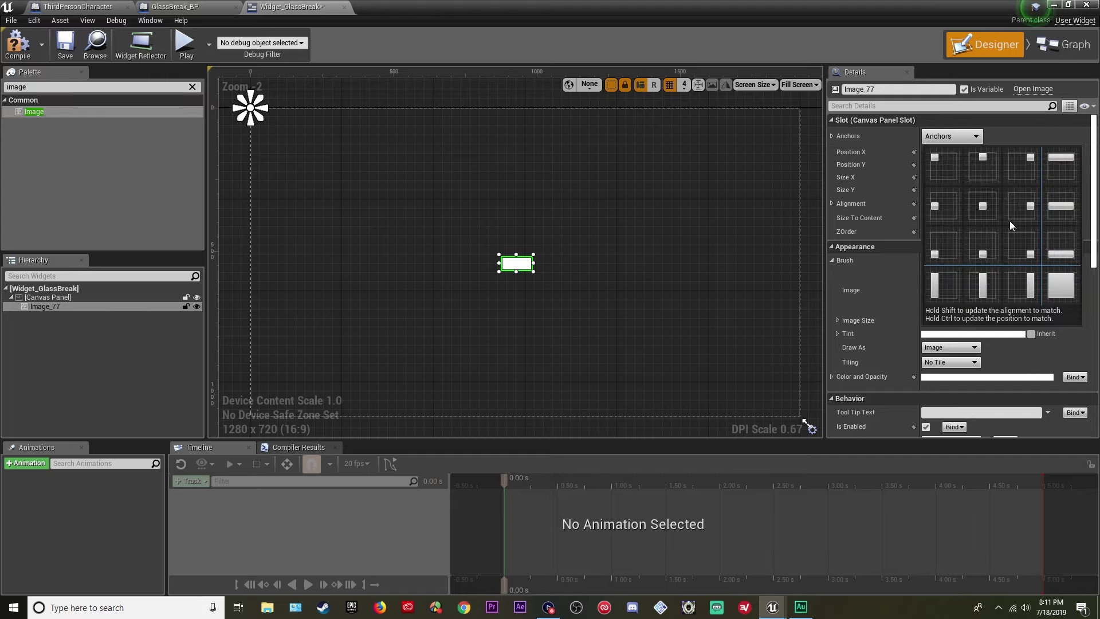
left_click(1013, 256)
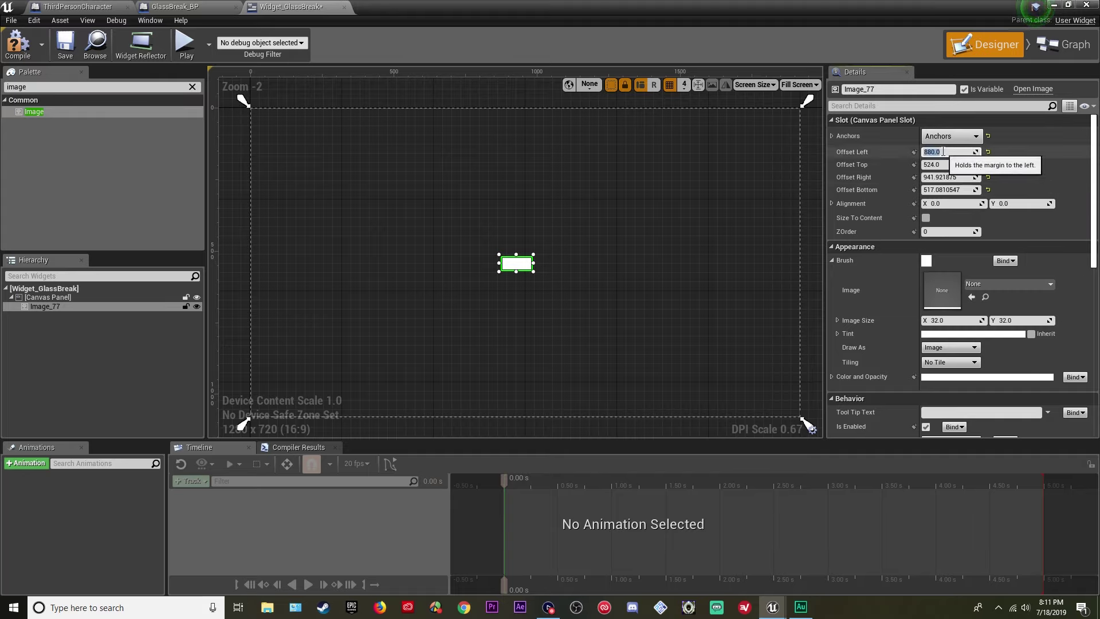
left_click(943, 164)
type("0")
left_click(945, 177)
type("0")
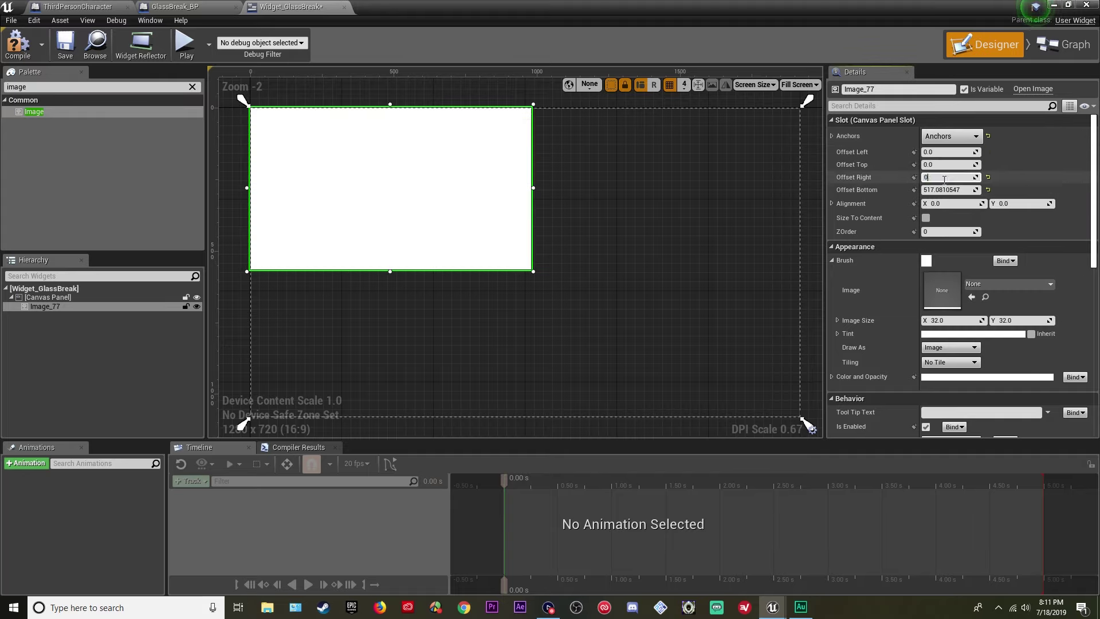
left_click(945, 189)
type("0")
key("Return")
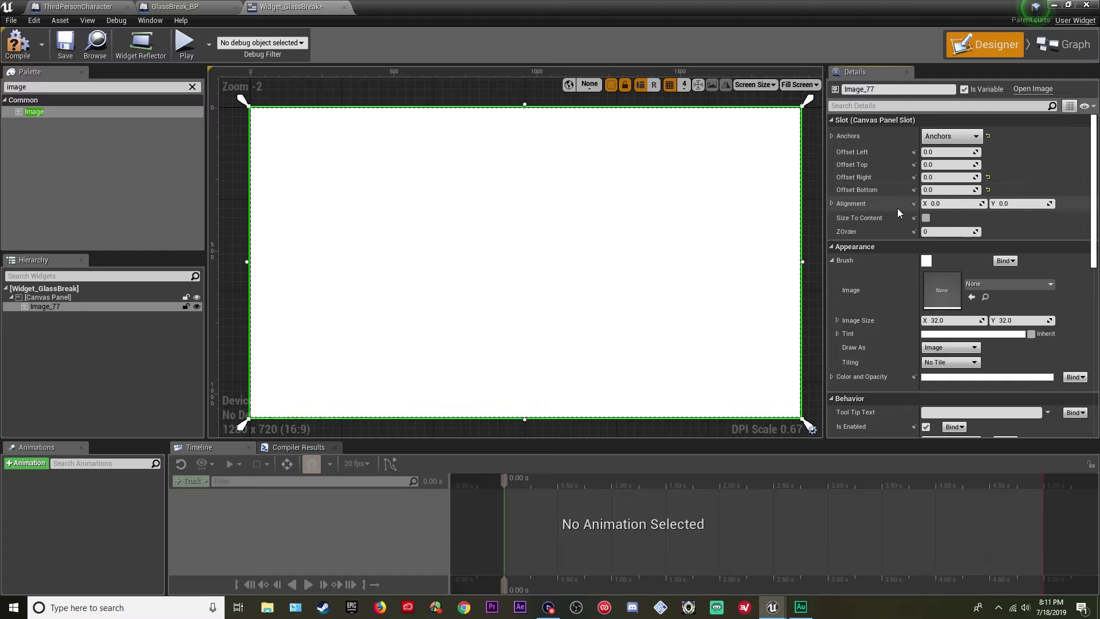
- Wrap the Canvas Panel with a Size Box
left_click(47, 298)
right_click(46, 297)
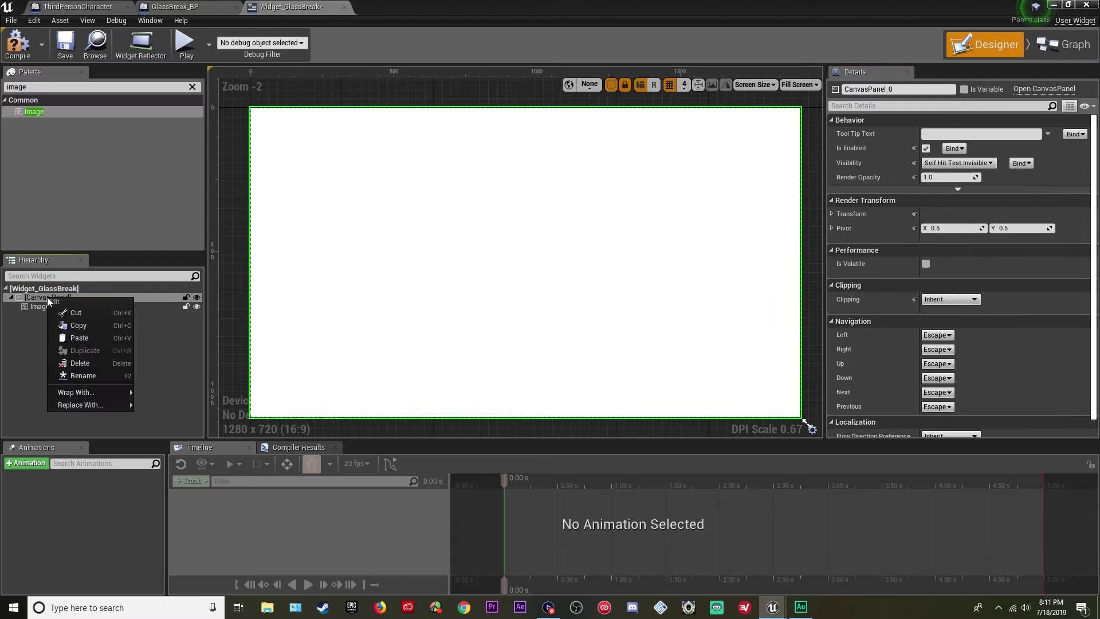
mouse_move(107, 392)
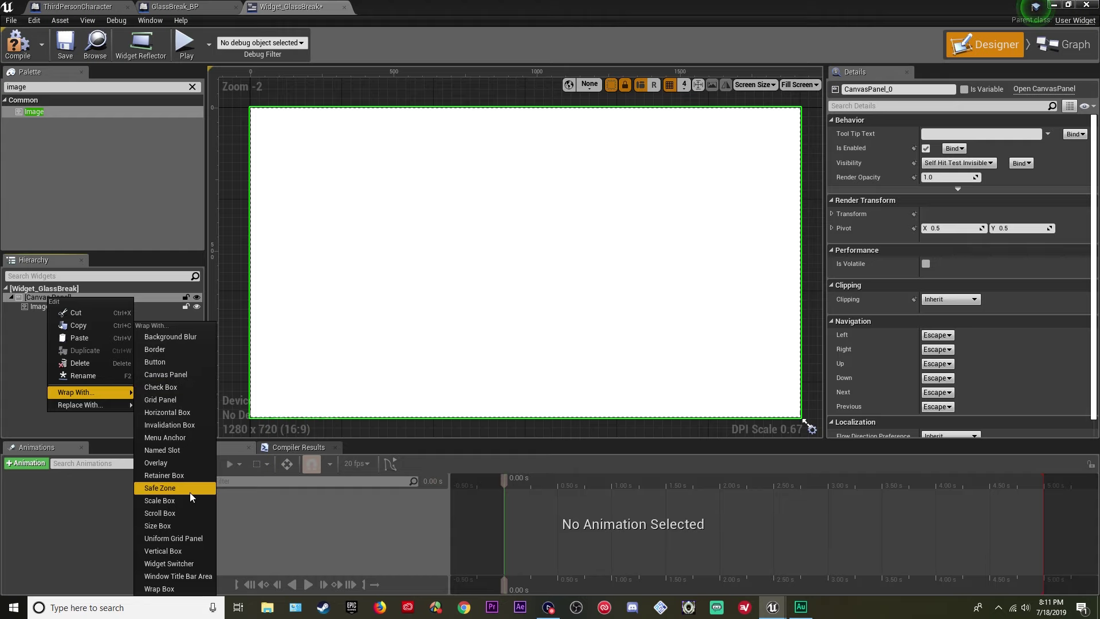
left_click(177, 525)
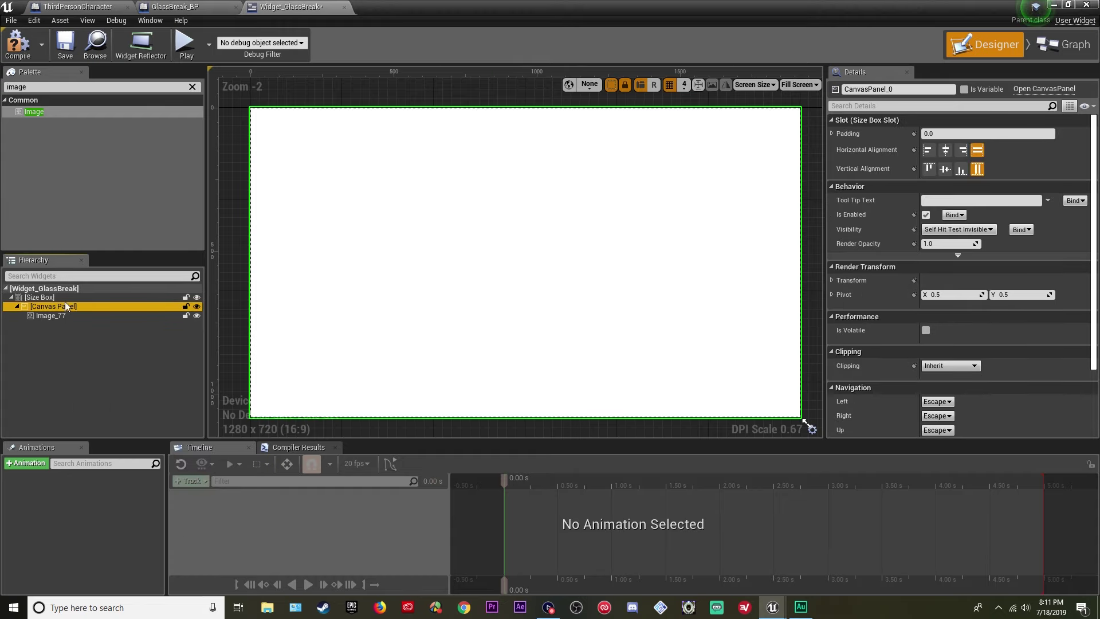
- Enable the Size Box's width and height overrides and set them to 1920 and 1080
left_click(39, 297)
left_click(840, 134)
left_click(841, 147)
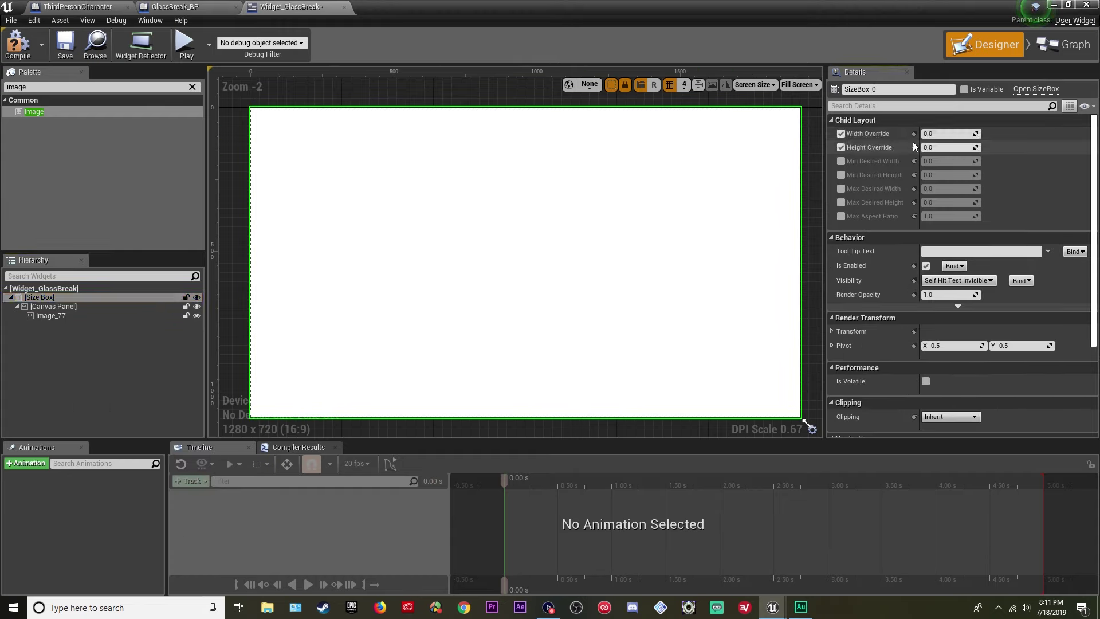
left_click(954, 148)
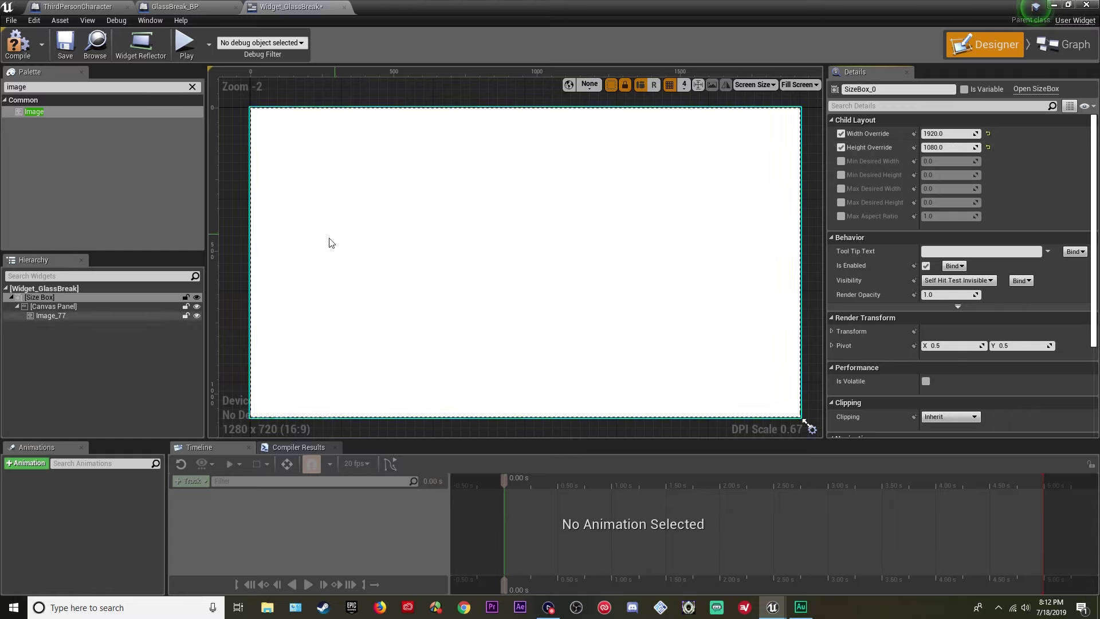
- Wrap the Size Box with a Scale Box, and compile and save the widget blueprint
right_click(43, 298)
mouse_move(93, 394)
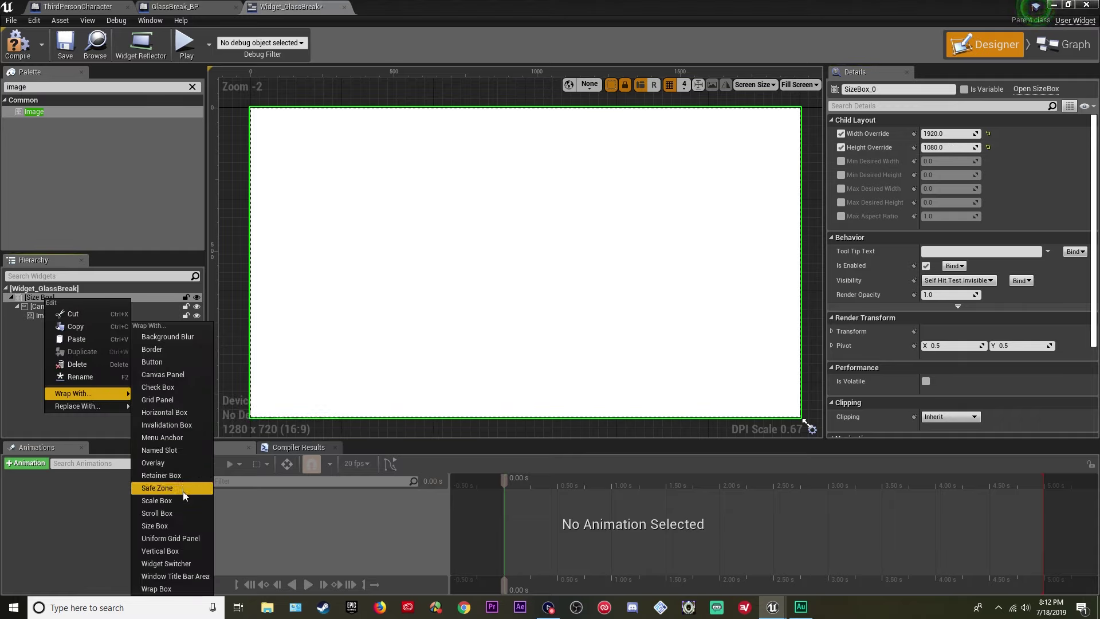
left_click(173, 503)
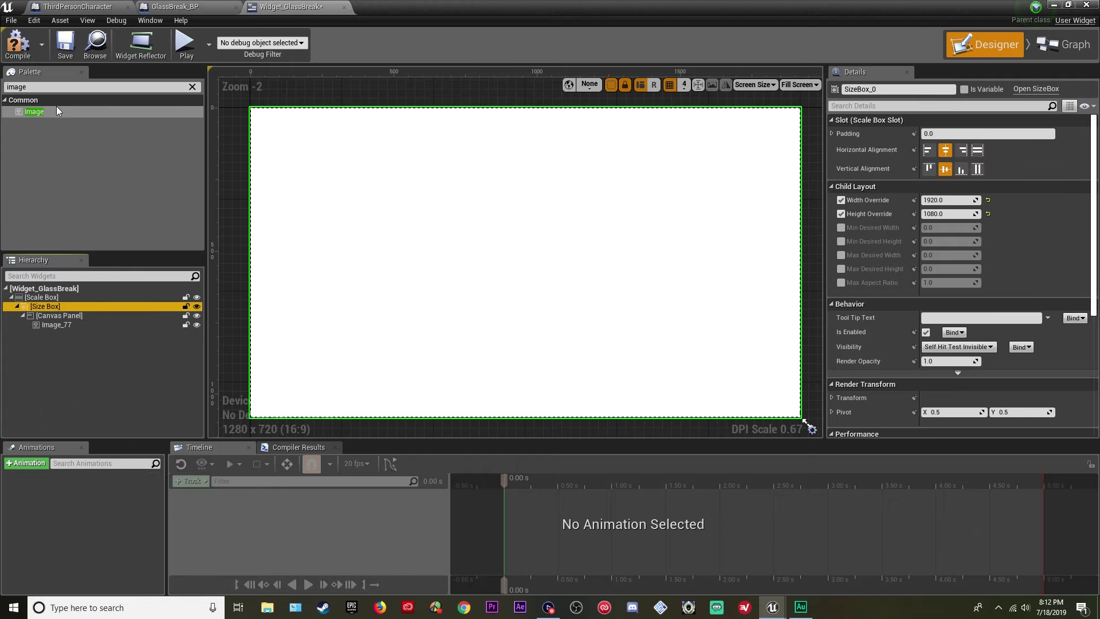
left_click(17, 43)
left_click(65, 45)
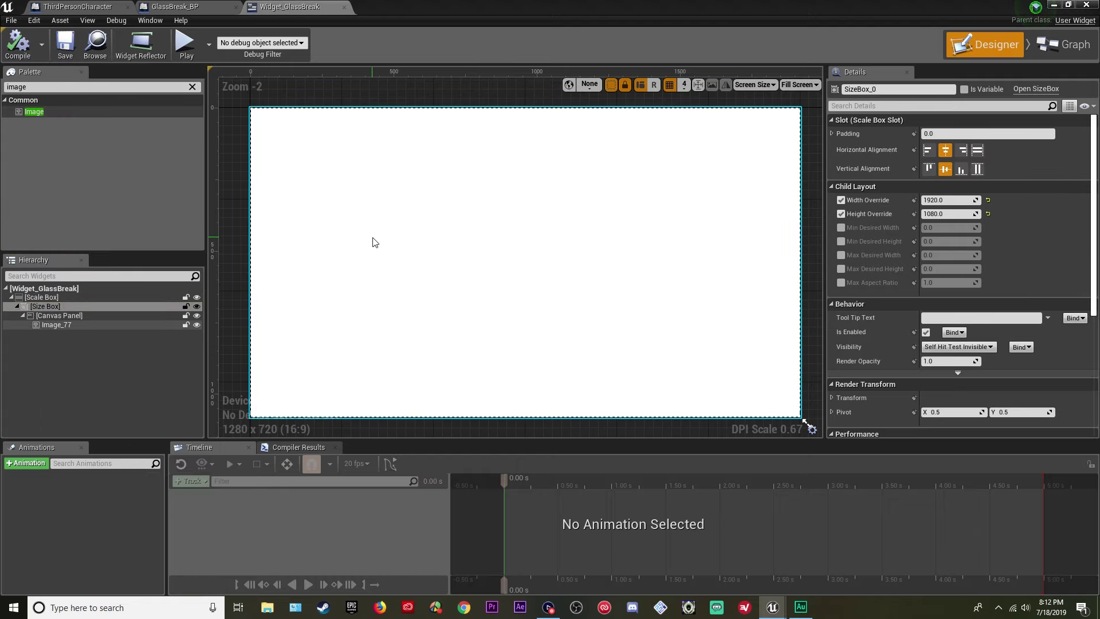
scroll(381, 242, "down", 1)
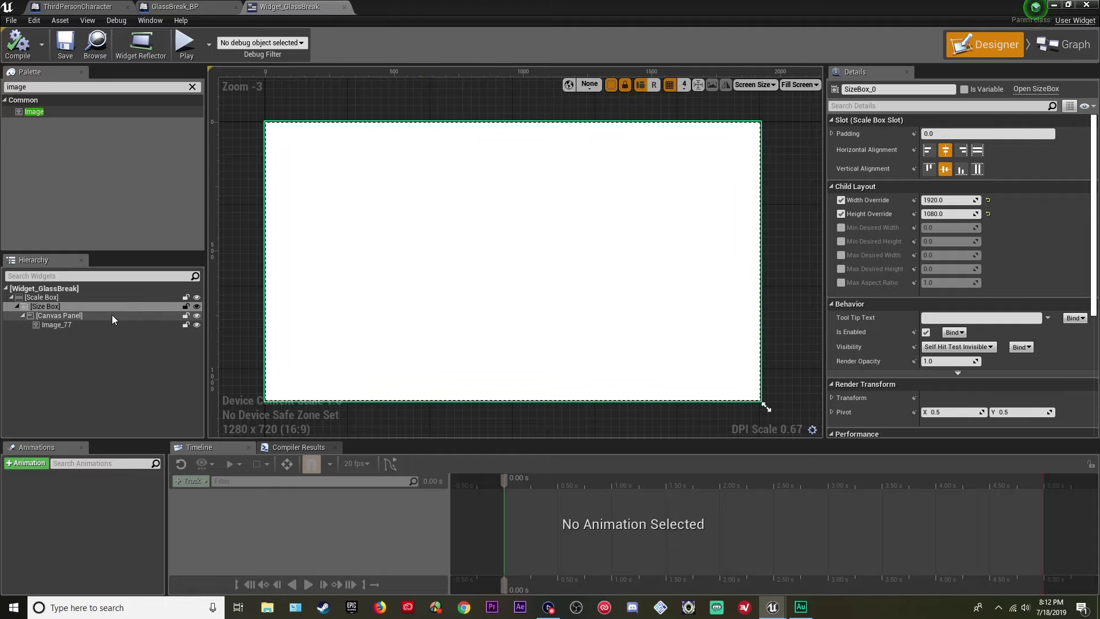
- Assign the Mat_RenderT2 material as the Image widget's brush image, and compile and save the widget
left_click(61, 327)
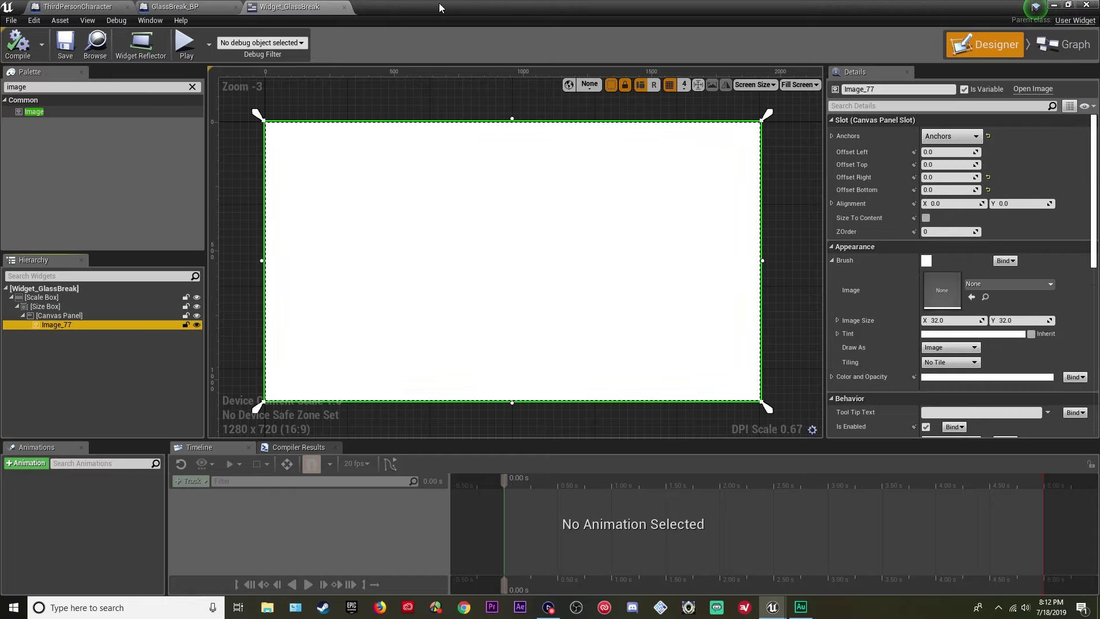
left_click_drag(439, 2, 582, 57)
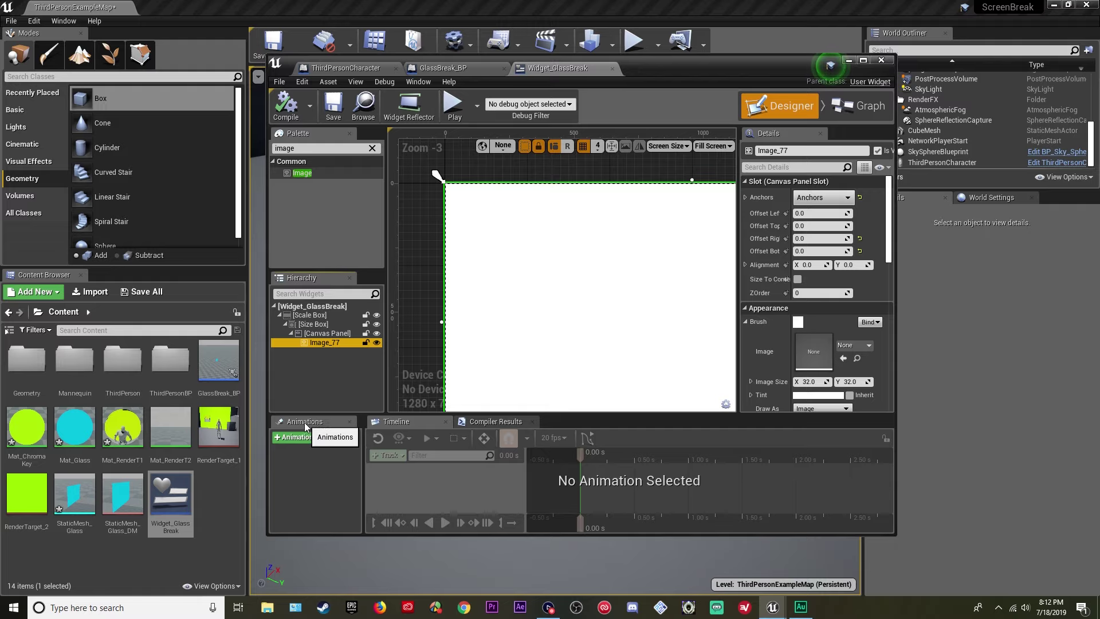
left_click_drag(170, 430, 790, 358)
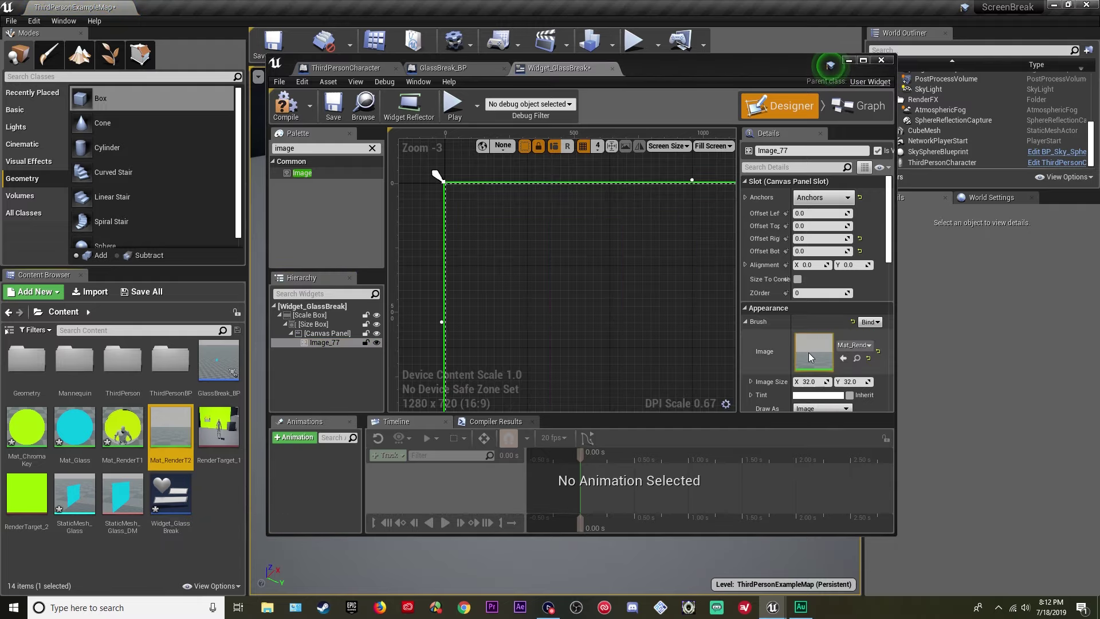
left_click(330, 109)
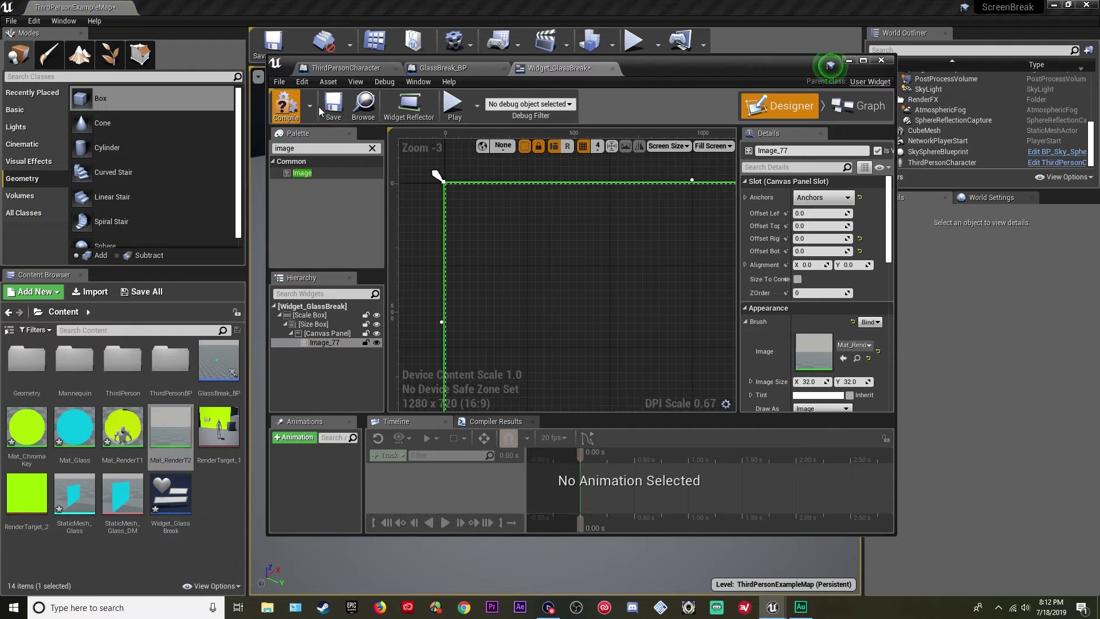
double_click(695, 65)
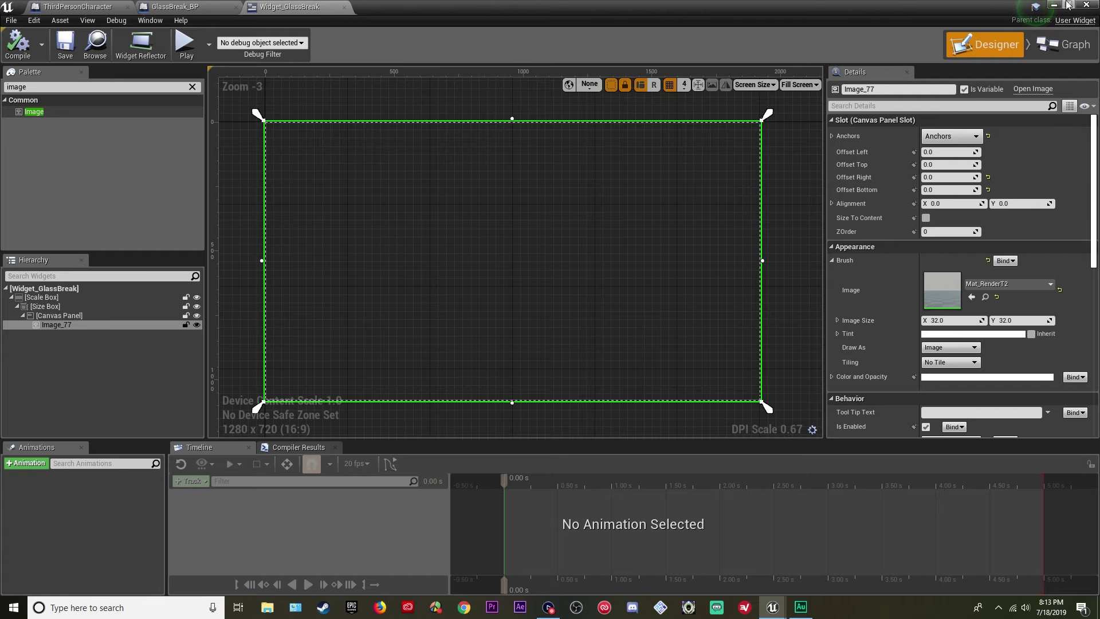
- In ThirdPersonCharacter's event graph, add a Spawn Actor from Class node executed after Capture Scene
left_click(92, 6)
scroll(585, 355, "up", 2)
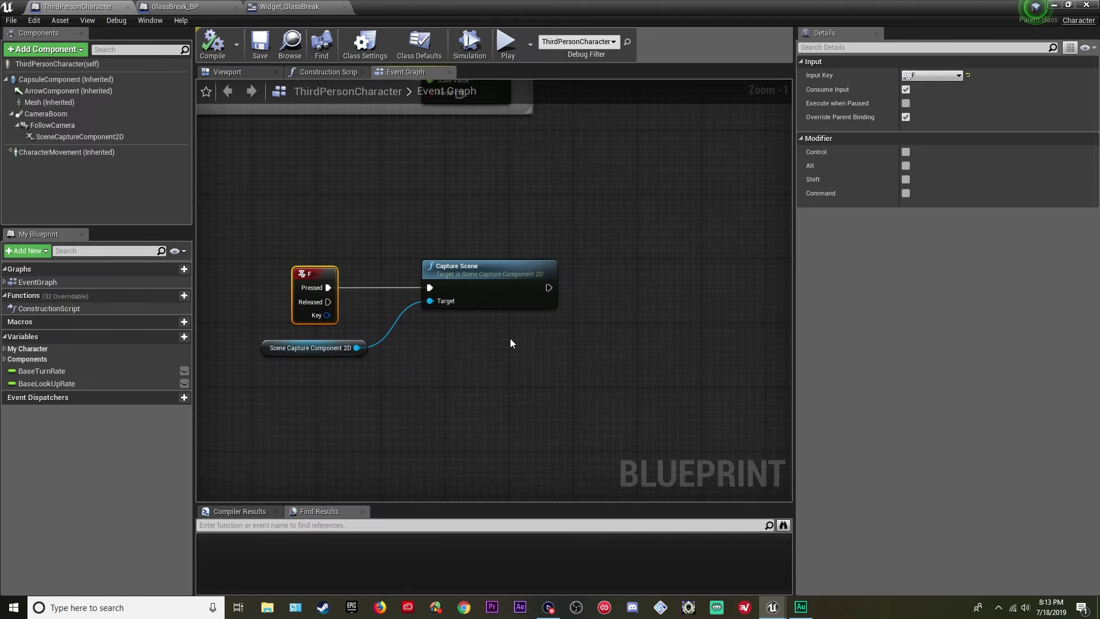
left_click_drag(548, 288, 698, 286)
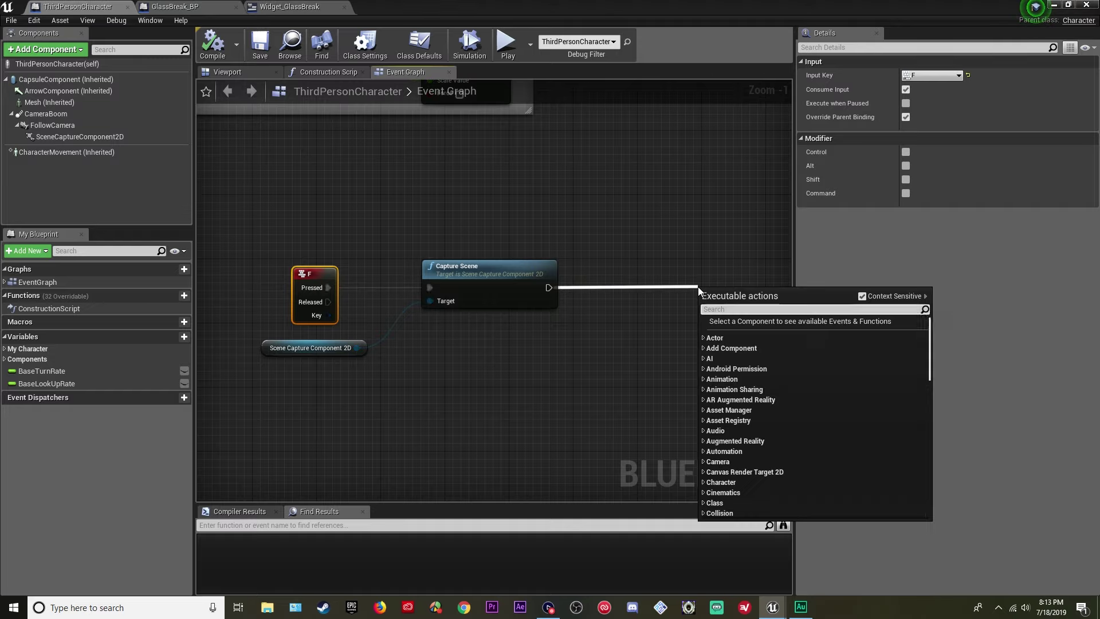
type("spawn actor")
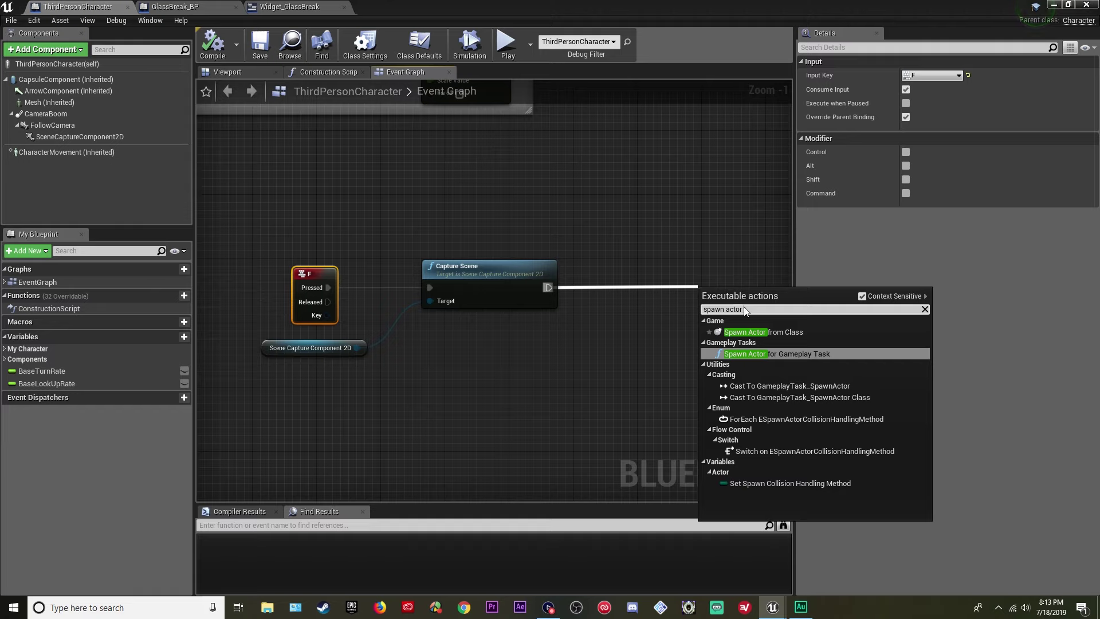
left_click(797, 333)
right_click_drag(686, 346, 602, 315)
left_click_drag(598, 269, 614, 274)
- Add a Make Transform node feeding the Spawn Transform input and place it below Capture Scene
left_click_drag(552, 311, 451, 362)
type("make")
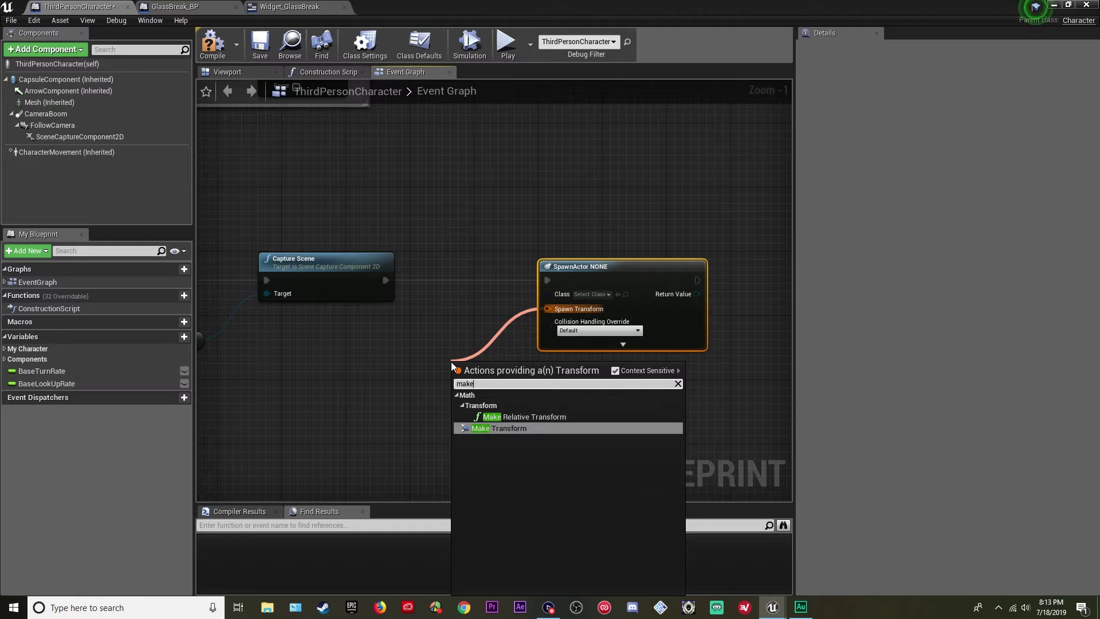
key("Return")
left_click_drag(439, 362, 399, 354)
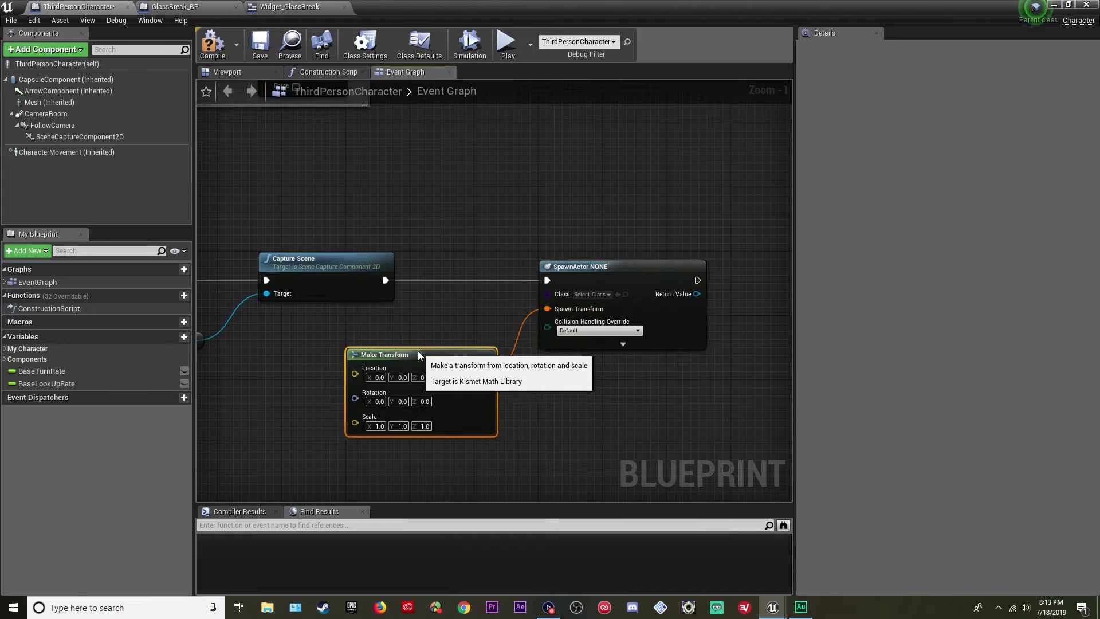
- Set the Make Transform node's Location Z to -4000
left_click(424, 377)
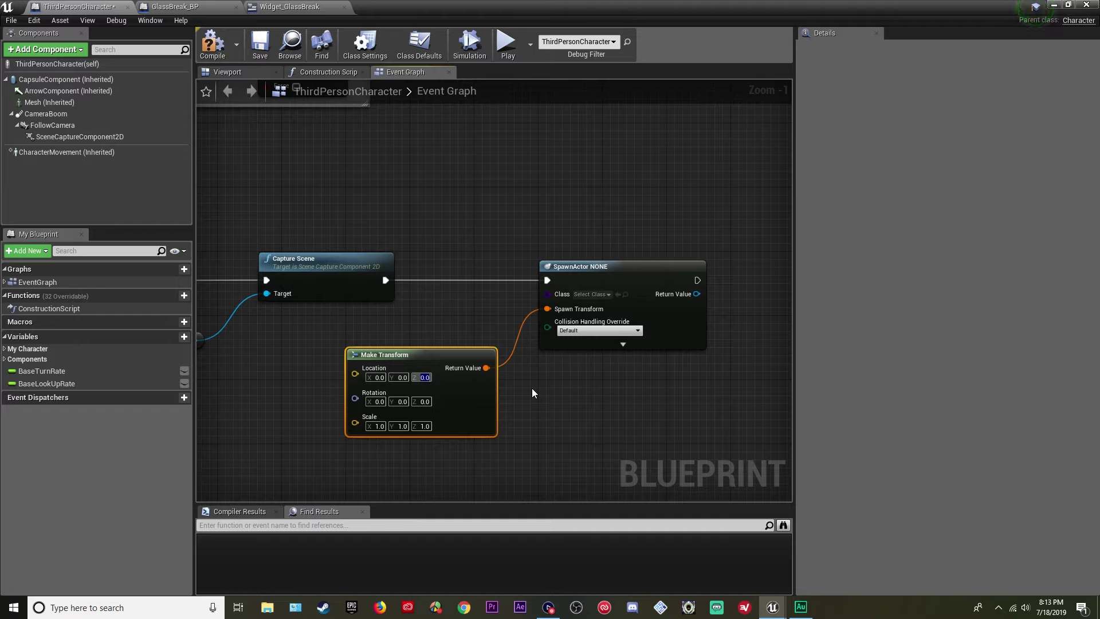
type("-400")
key("Return")
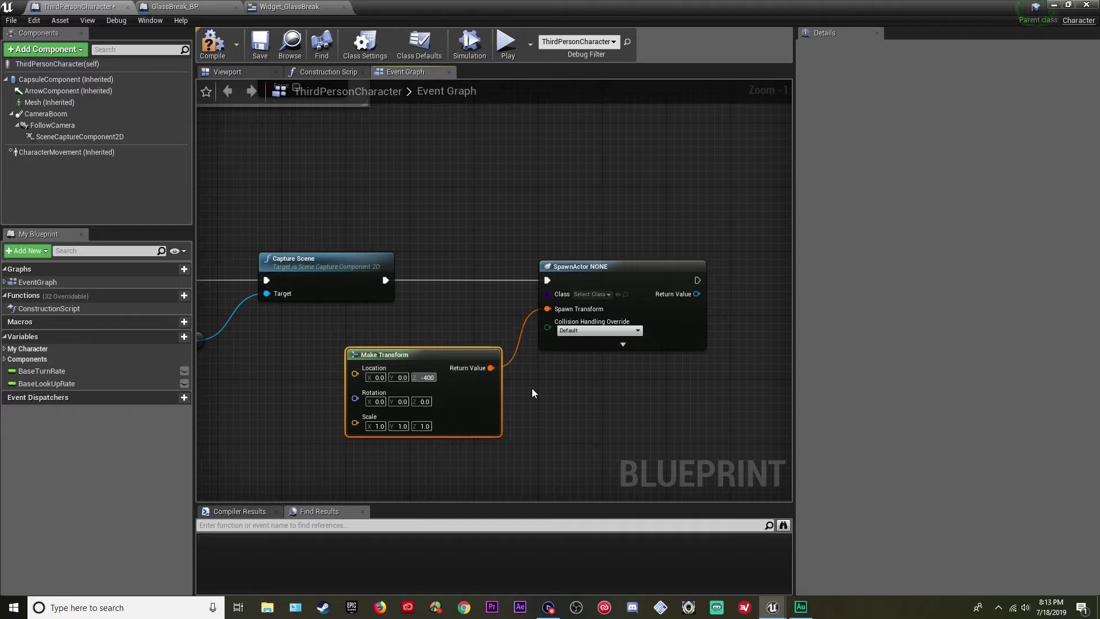
type("0")
key("Return")
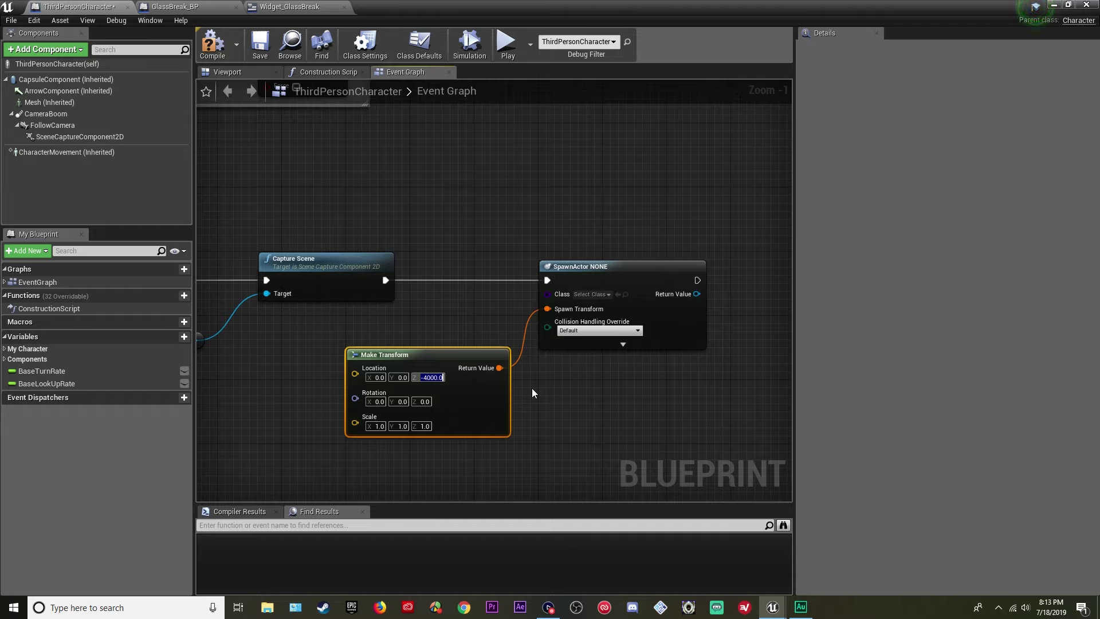
- Move the Make Transform node slightly farther away from the Spawn Actor node
left_click(532, 389)
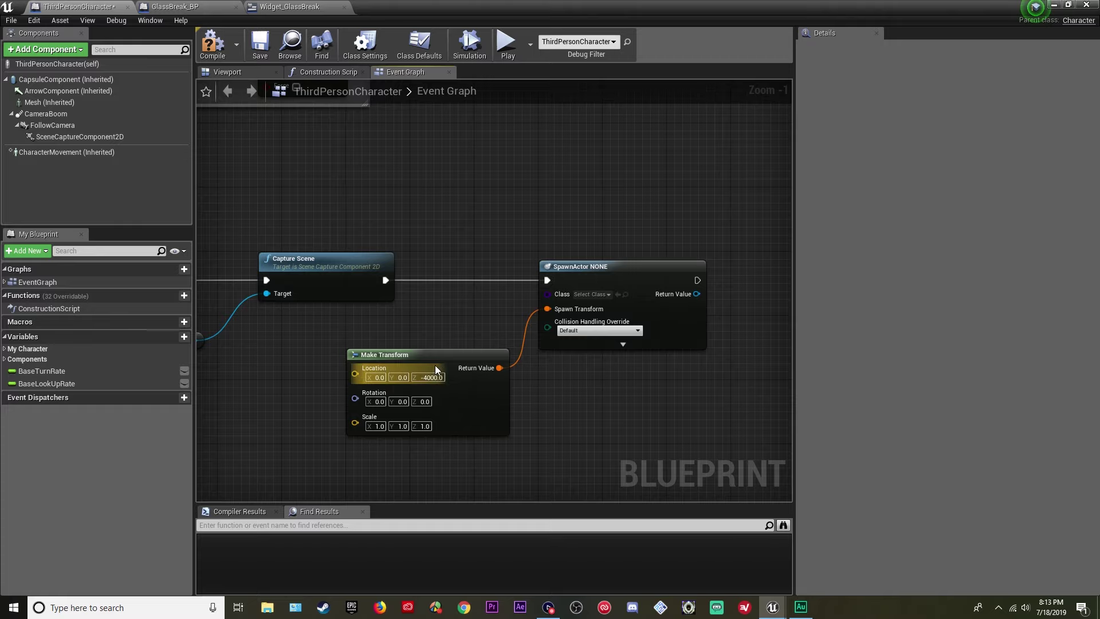
left_click_drag(433, 356, 427, 351)
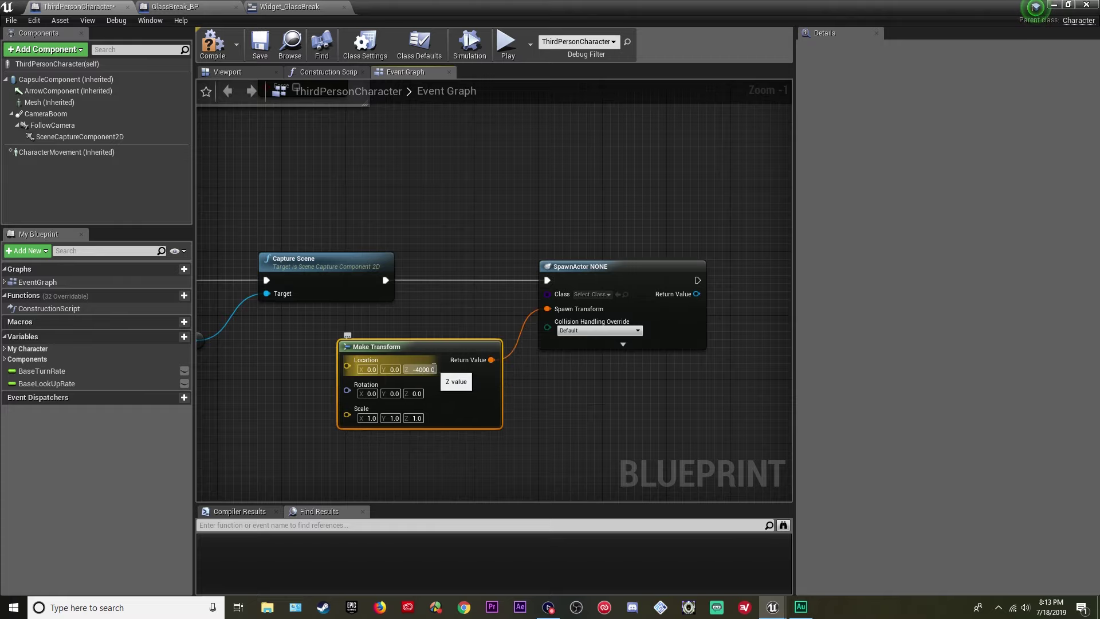
left_click_drag(459, 347, 443, 347)
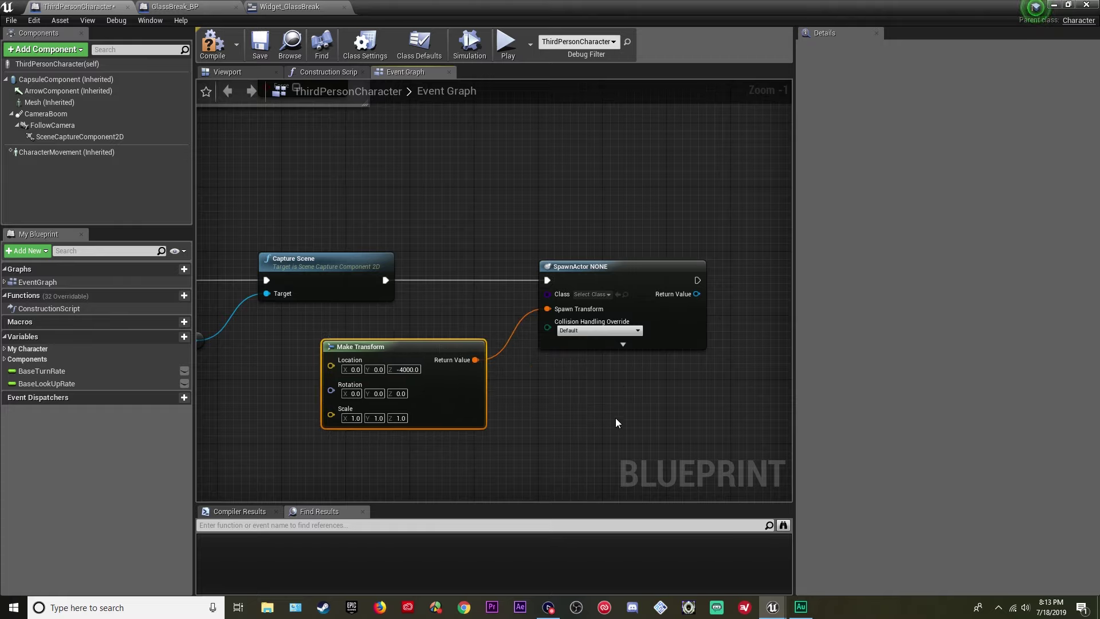
- Set the Spawn Actor node's class to GlassBreak_BP and compile the ThirdPersonCharacter blueprint
right_click_drag(616, 421, 520, 363)
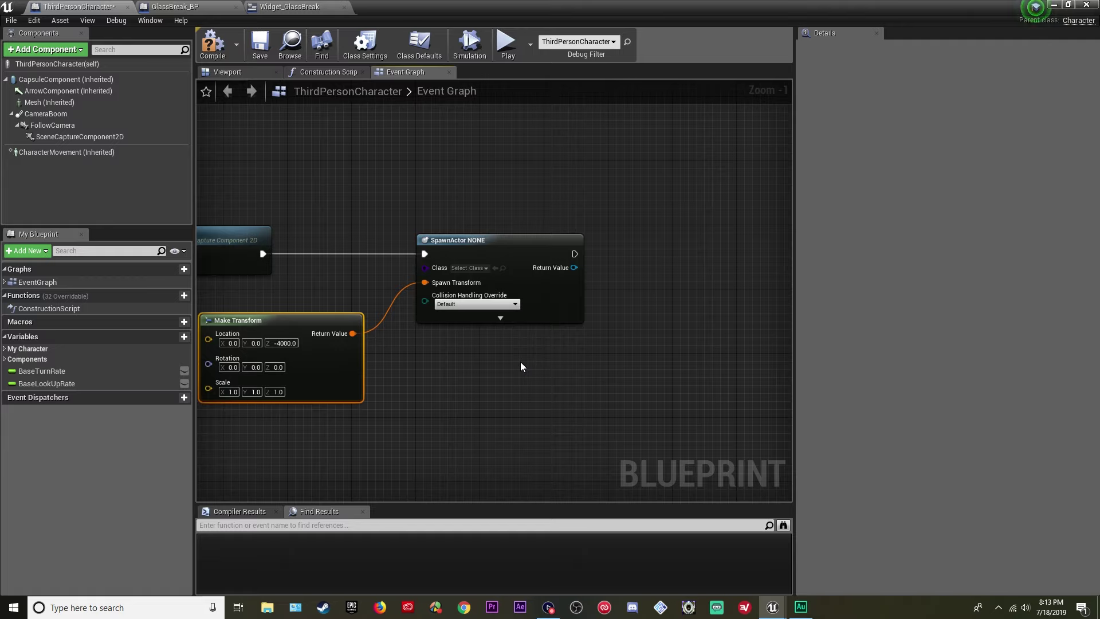
left_click(211, 45)
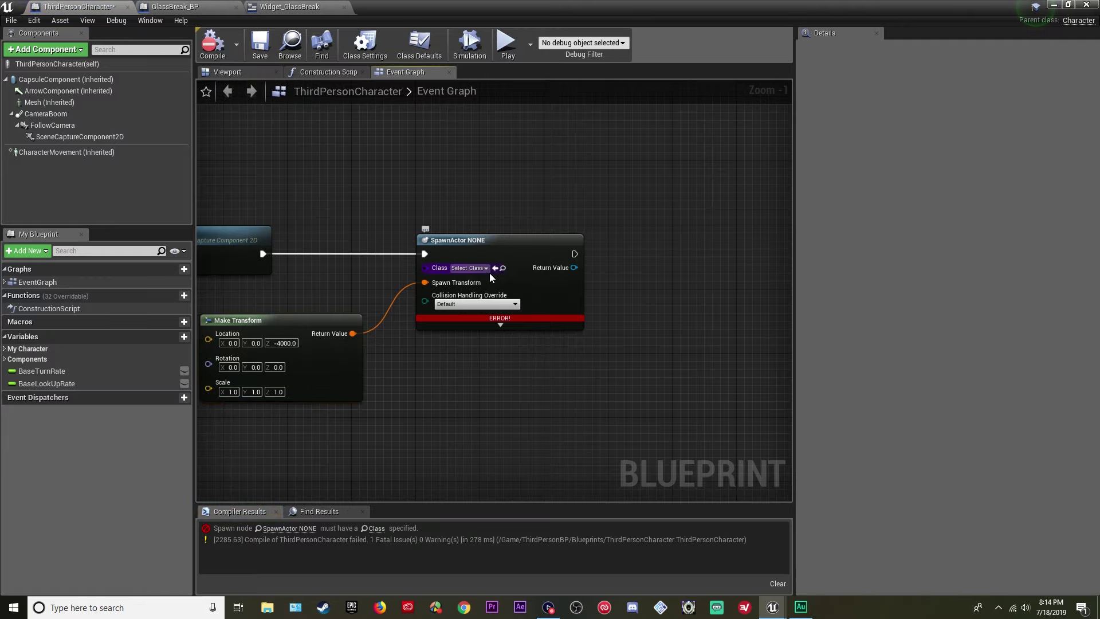
left_click(482, 267)
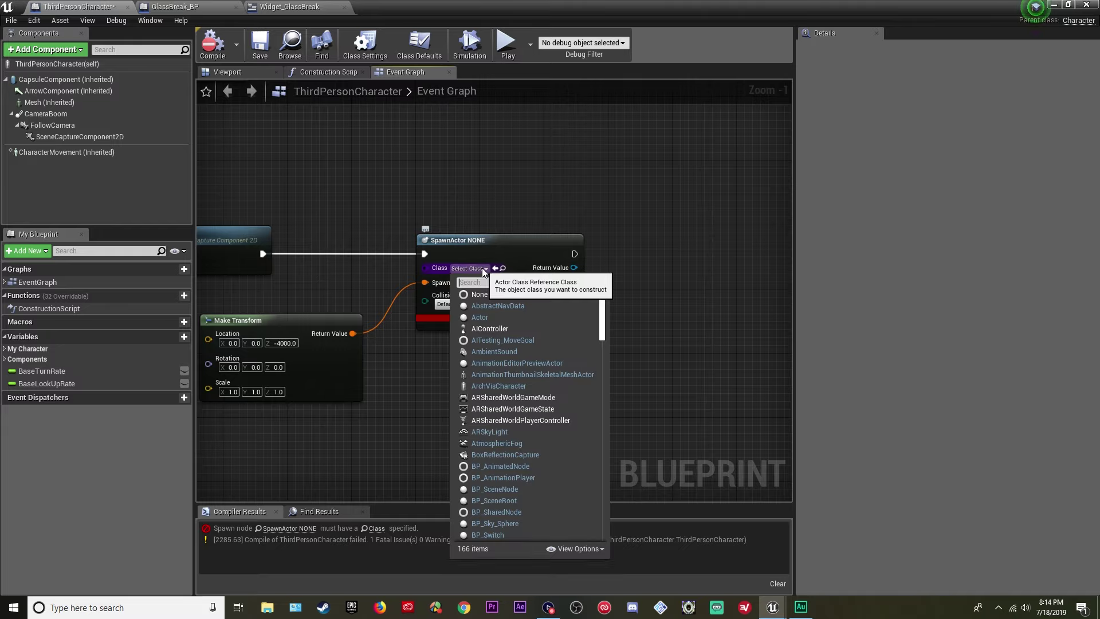
type("glass")
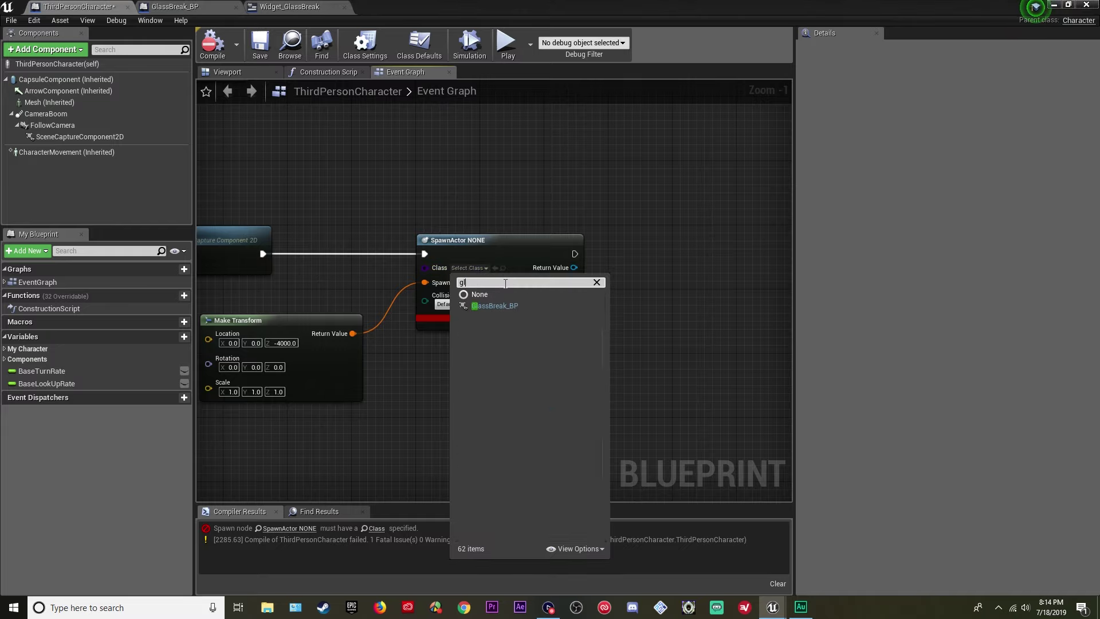
left_click(493, 305)
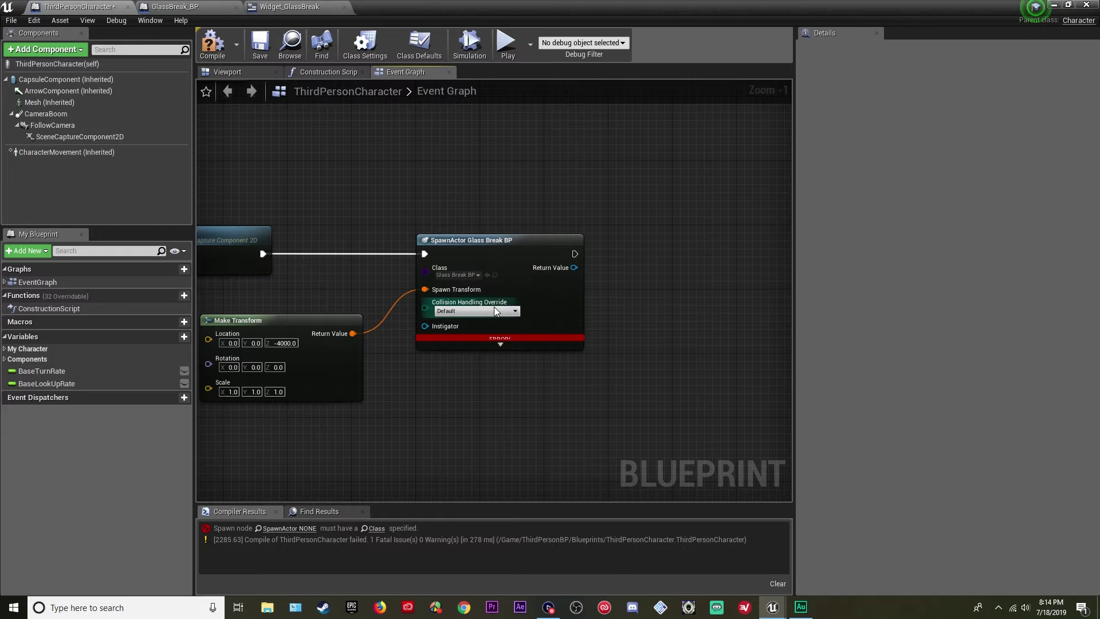
left_click(214, 43)
right_click_drag(378, 197, 445, 188)
- In GlassBreak_BP, disable gravity on the Destructible component, and compile and save the blueprint
left_click(202, 5)
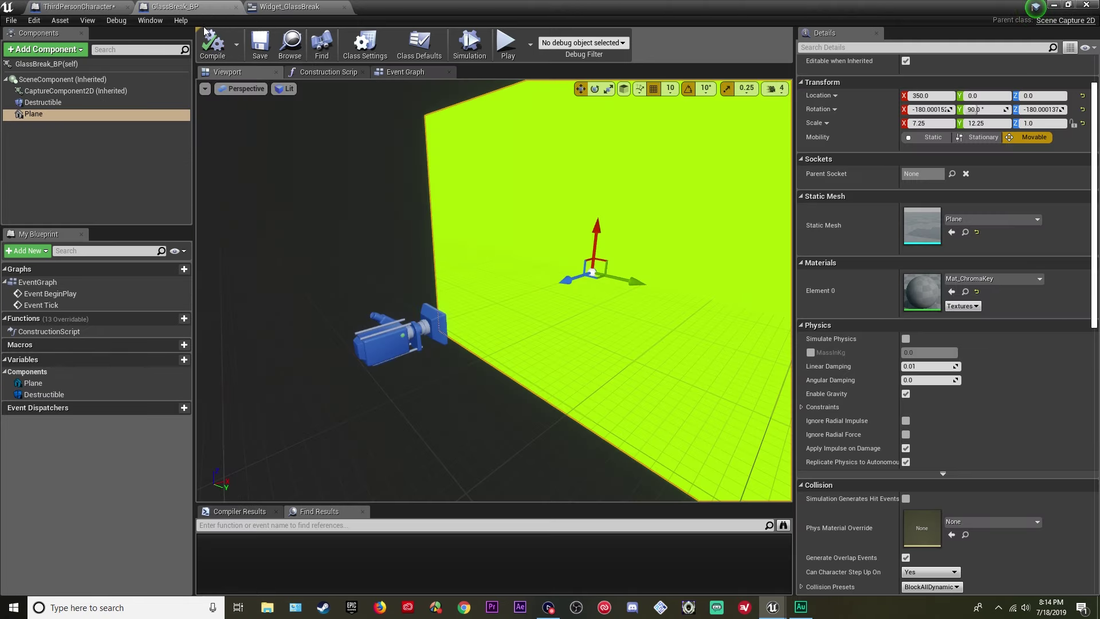
left_click(43, 101)
left_click(833, 48)
type("gravity")
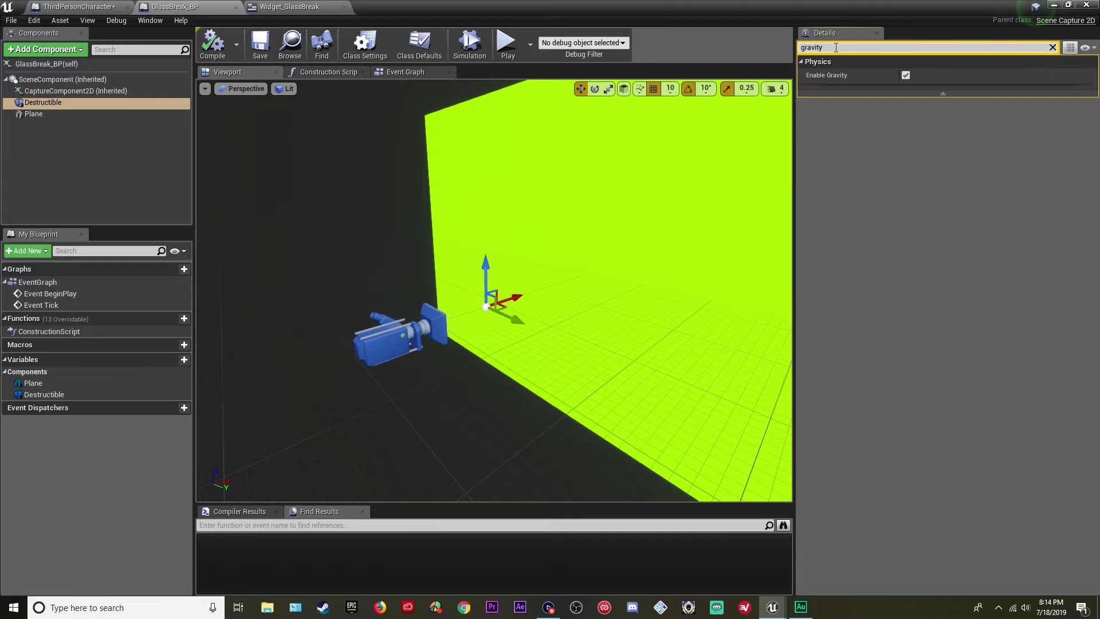
left_click(905, 75)
left_click(213, 46)
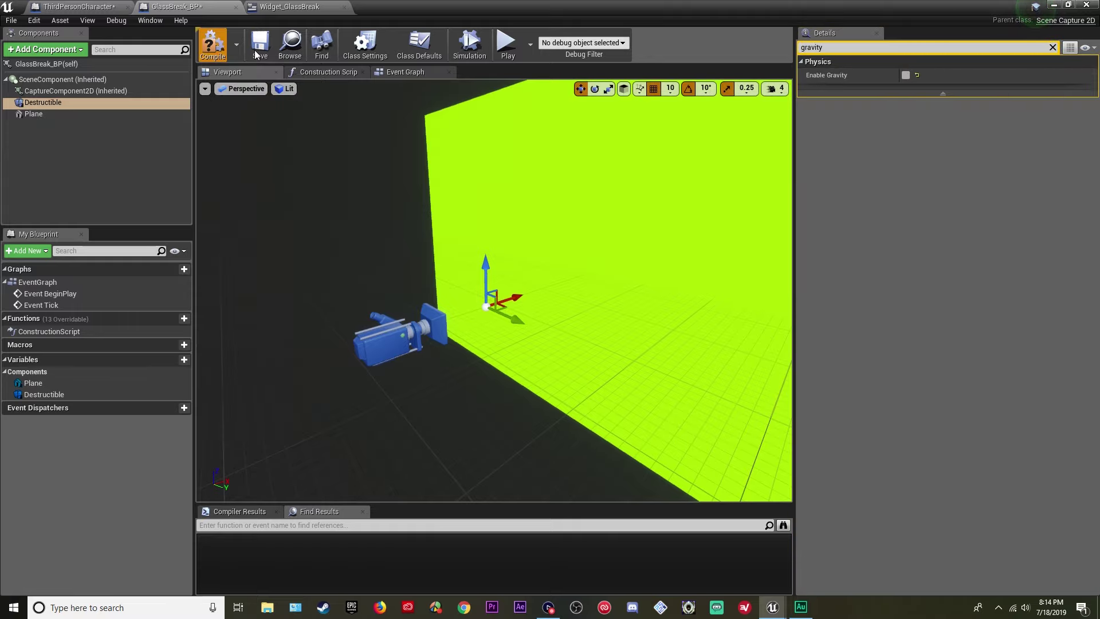
key("ctrl+s")
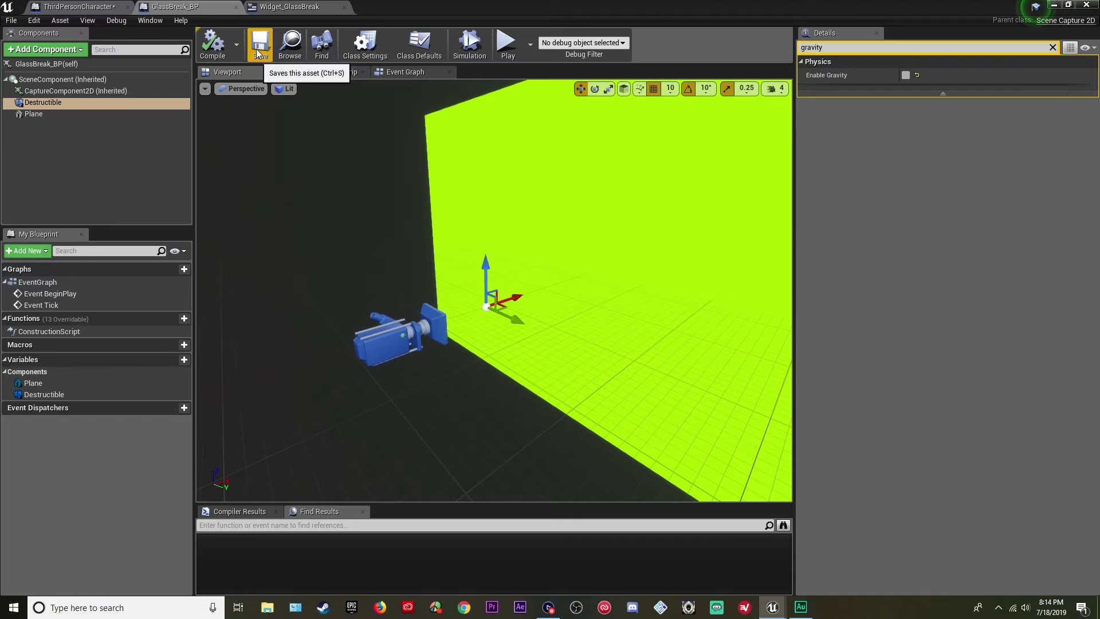
- Back in ThirdPersonCharacter's event graph, tidy the spacing of the Make Transform and SpawnActor Glass Break BP nodes
left_click(275, 10)
left_click(106, 6)
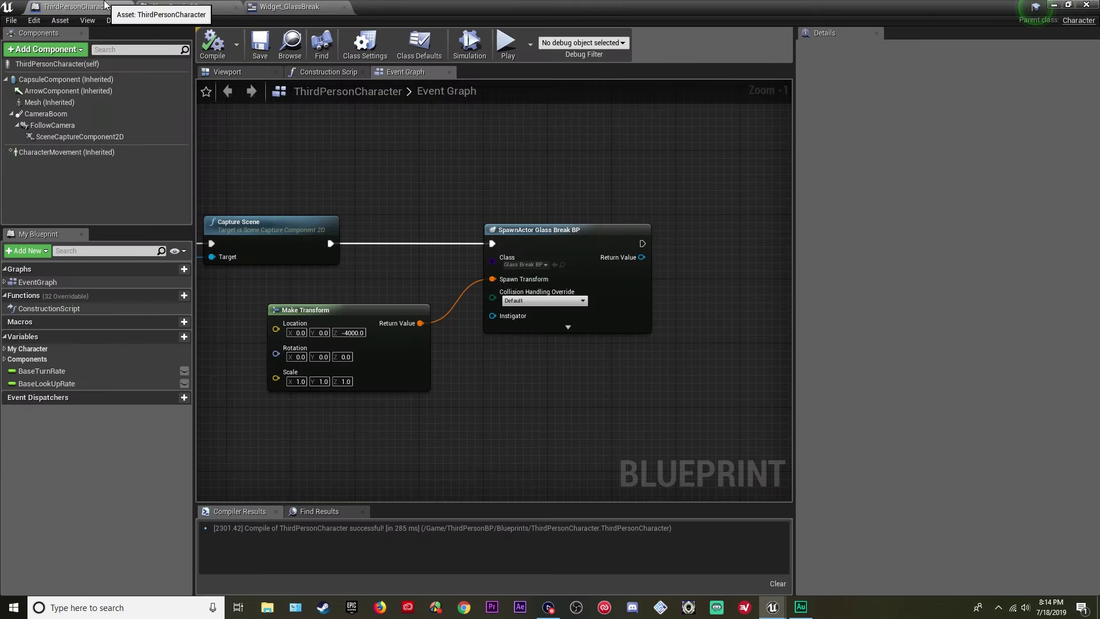
left_click_drag(384, 311, 360, 310)
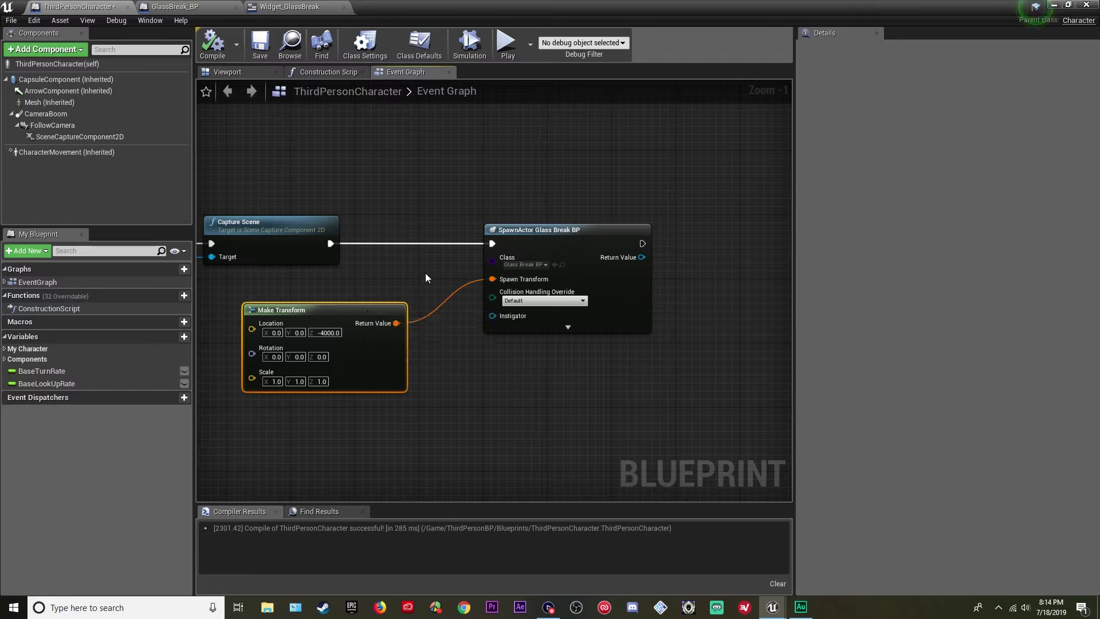
left_click_drag(535, 234, 519, 234)
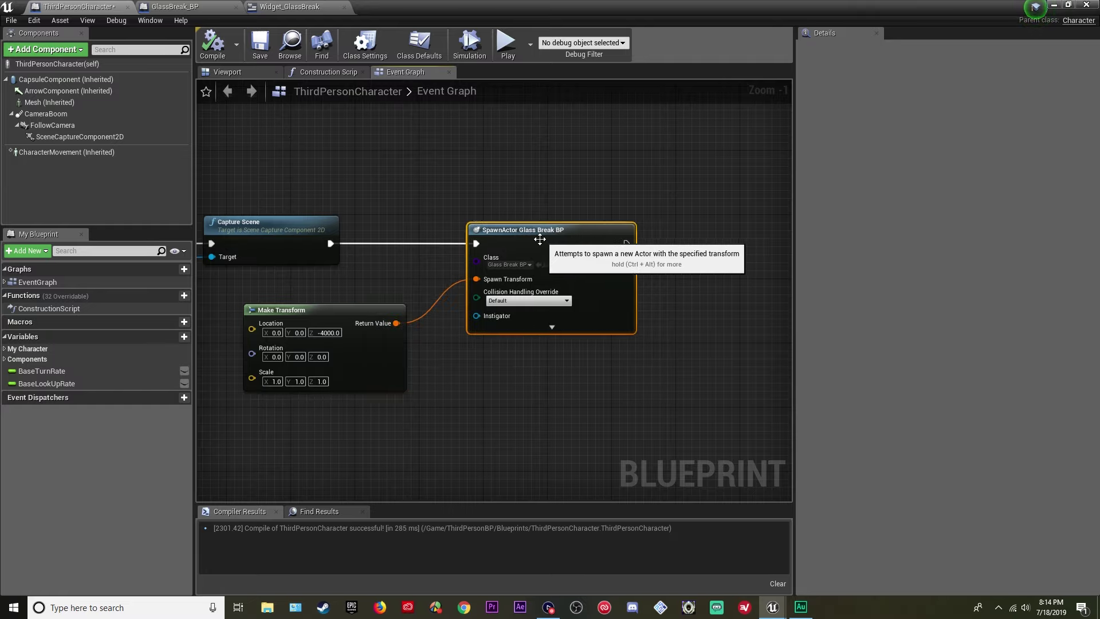
left_click(379, 308)
- Add a Create Widget node executed after the SpawnActor node and set its class to Widget_GlassBreak
right_click_drag(562, 256, 489, 263)
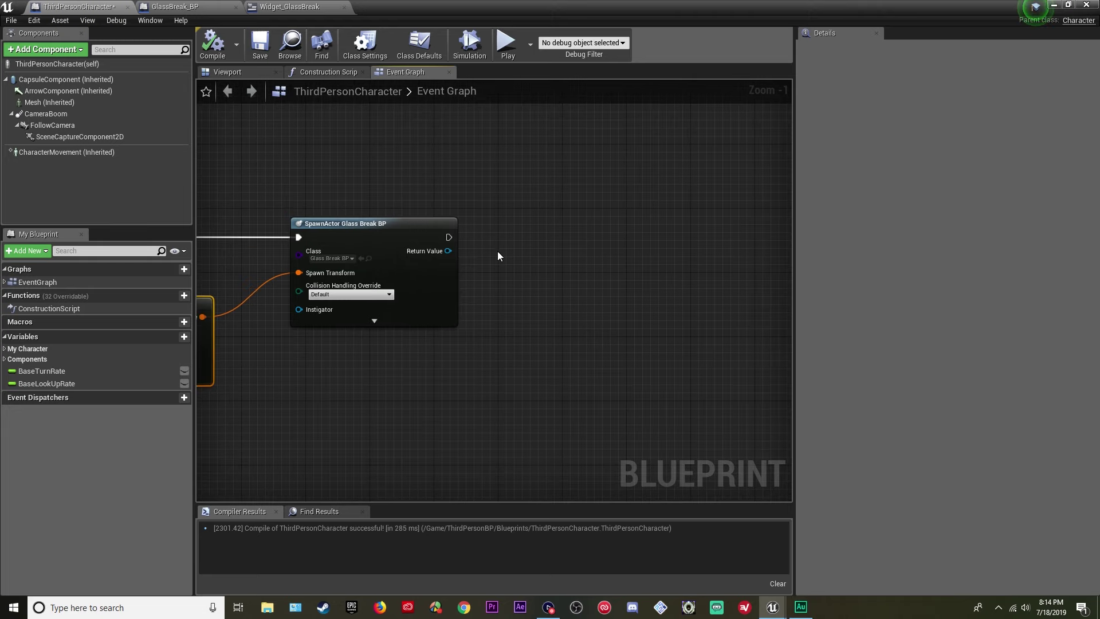
right_click(497, 251)
type("create")
type("widget")
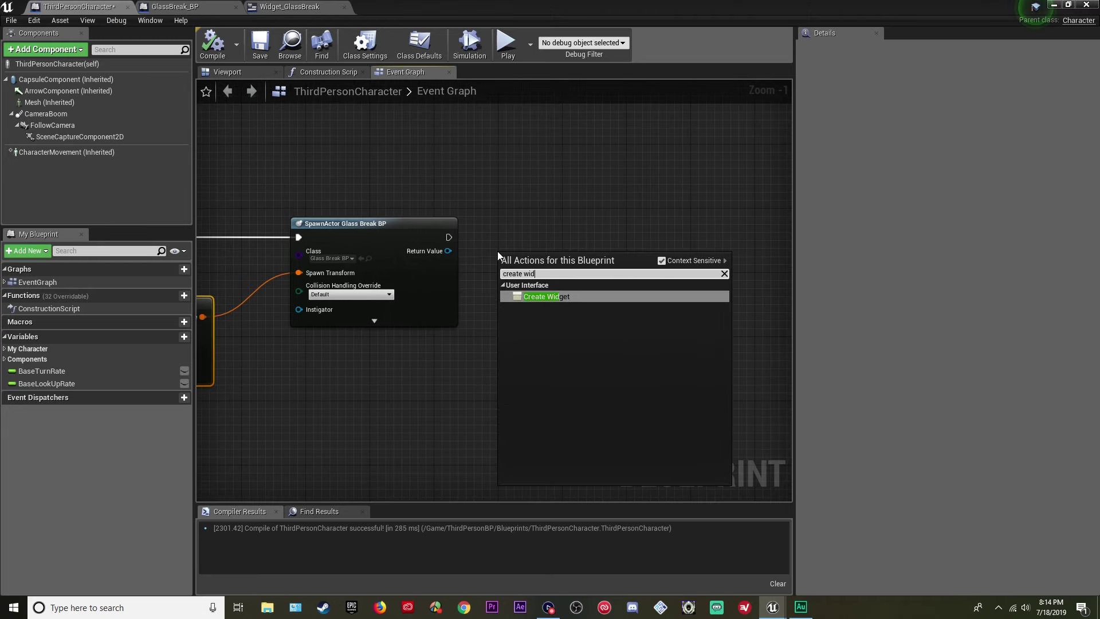
left_click(549, 295)
left_click_drag(449, 237, 553, 231)
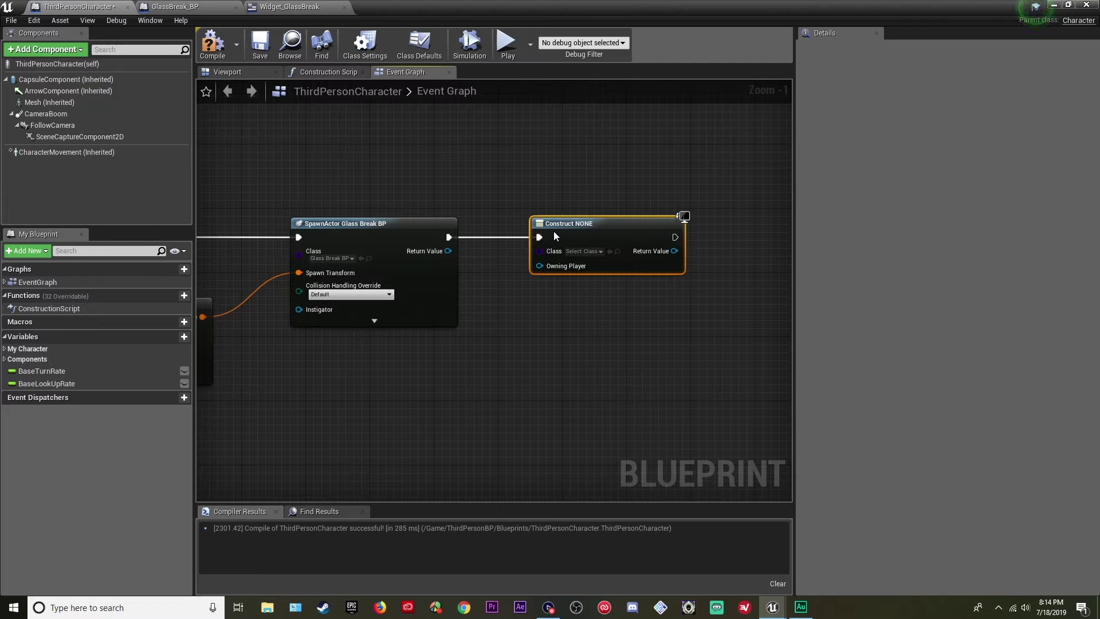
left_click(600, 250)
left_click(624, 311)
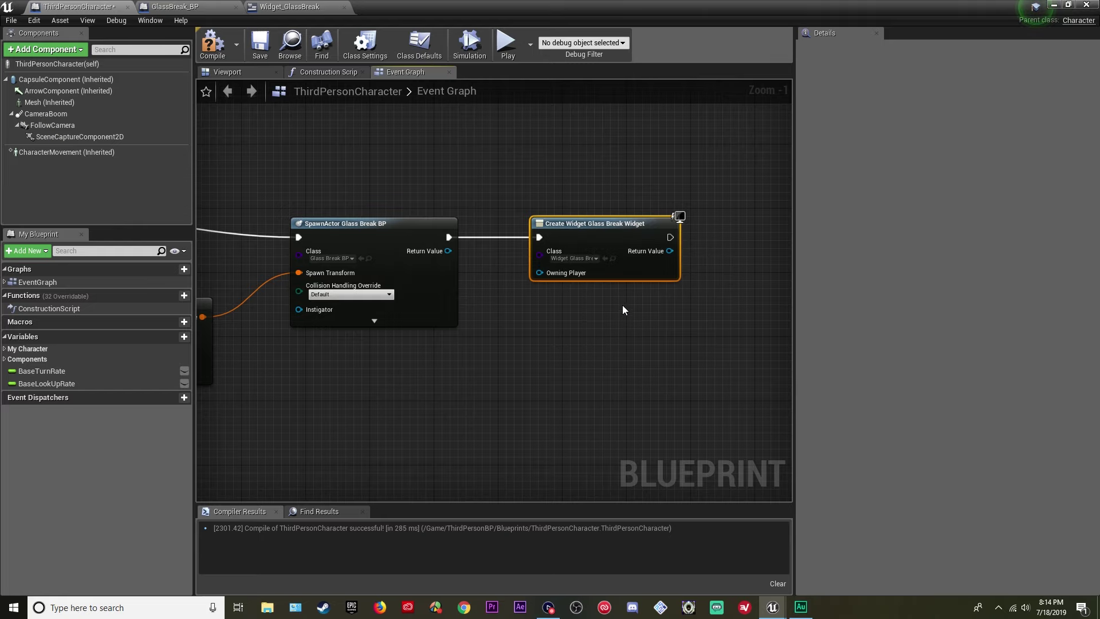
- Add an Add to Viewport node targeting the created widget's Return Value and align it after the Create Widget node
right_click_drag(621, 305, 443, 281)
left_click_drag(493, 230, 562, 230)
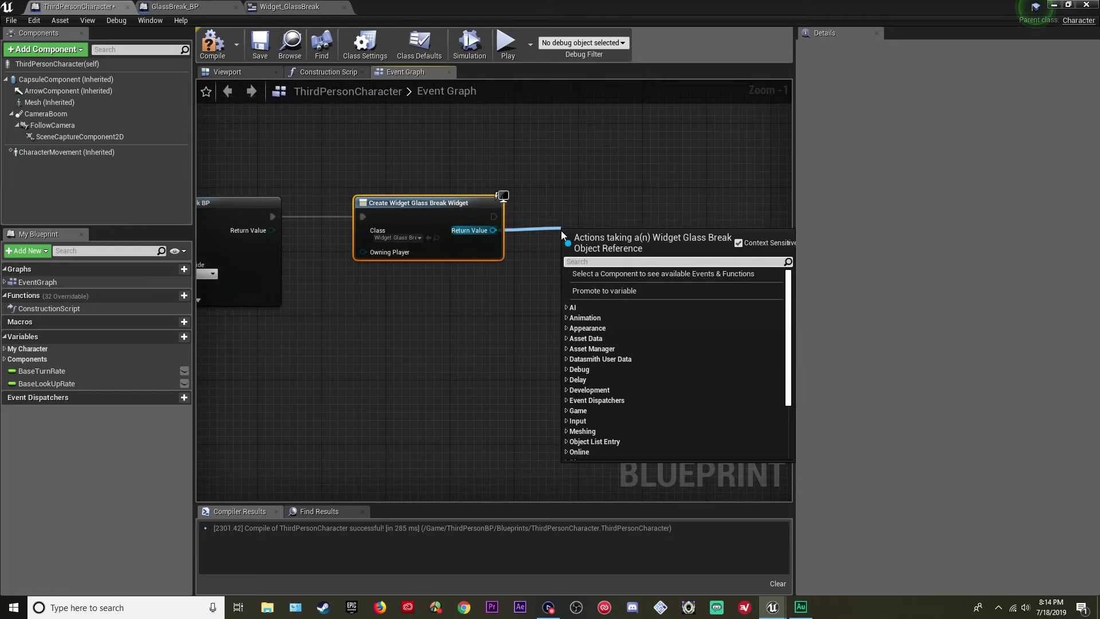
type("add to view")
key("Return")
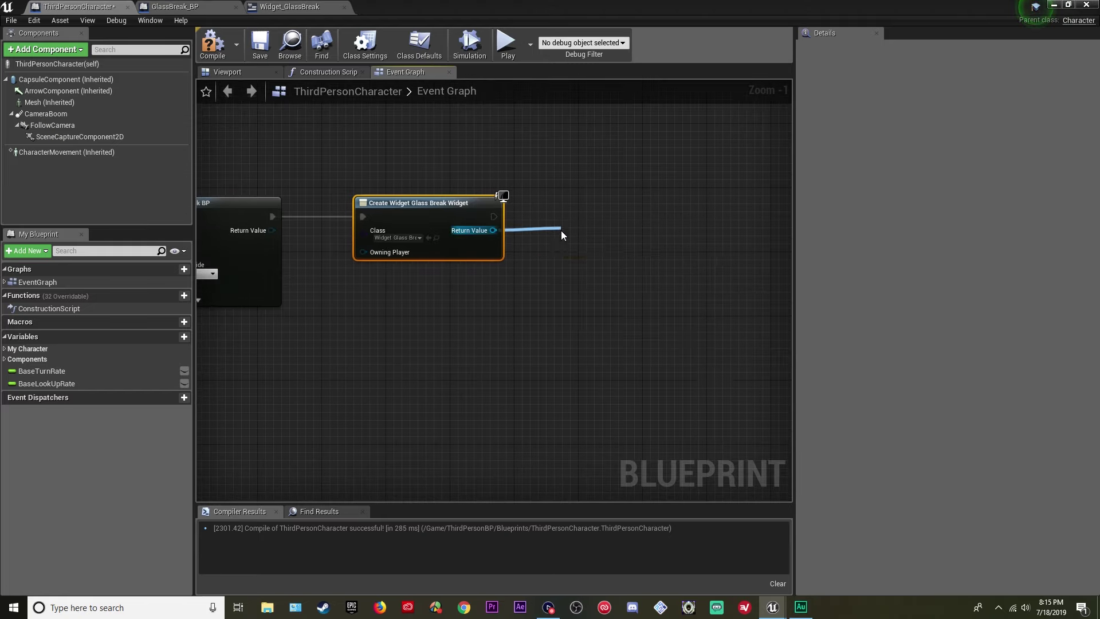
left_click_drag(598, 247, 614, 214)
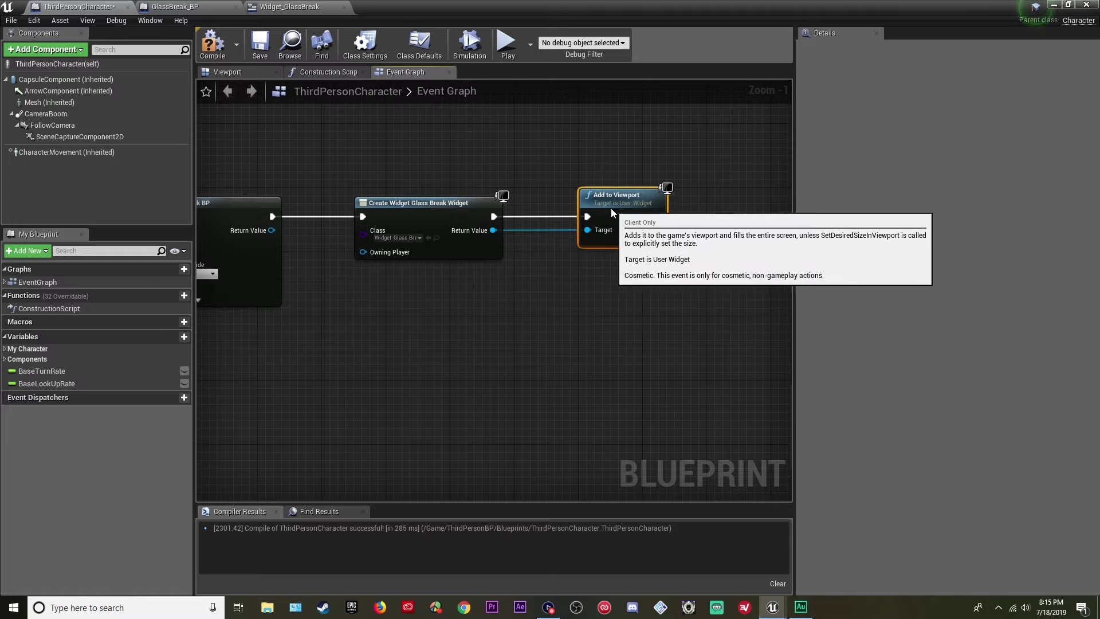
- Expand the Add to Viewport node, set its ZOrder to 1, and compile and save the blueprint
left_click(621, 250)
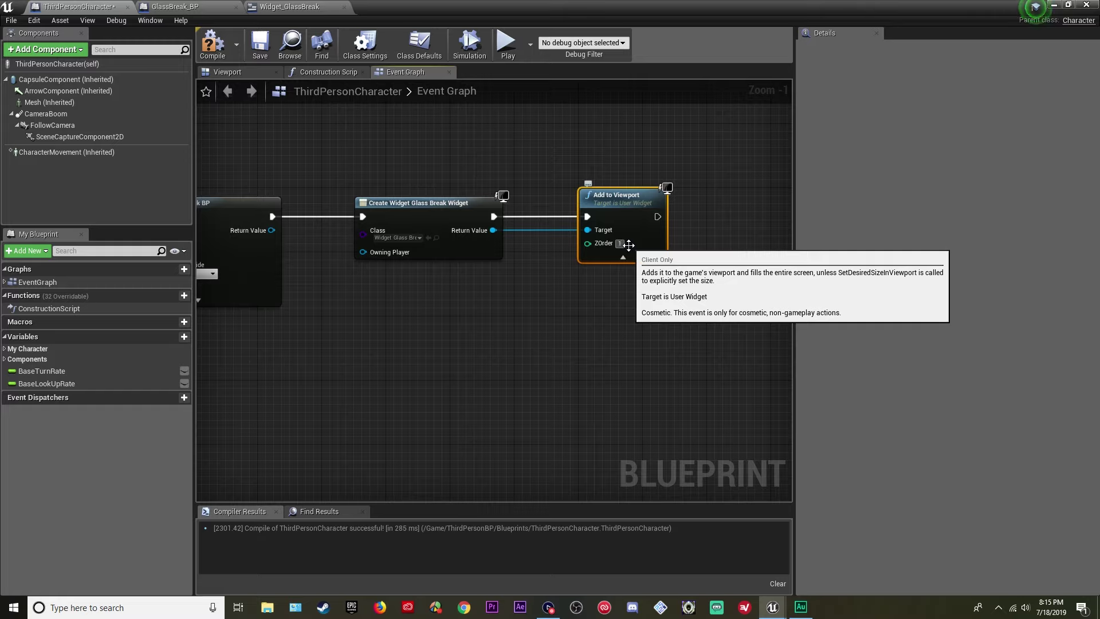
left_click(624, 320)
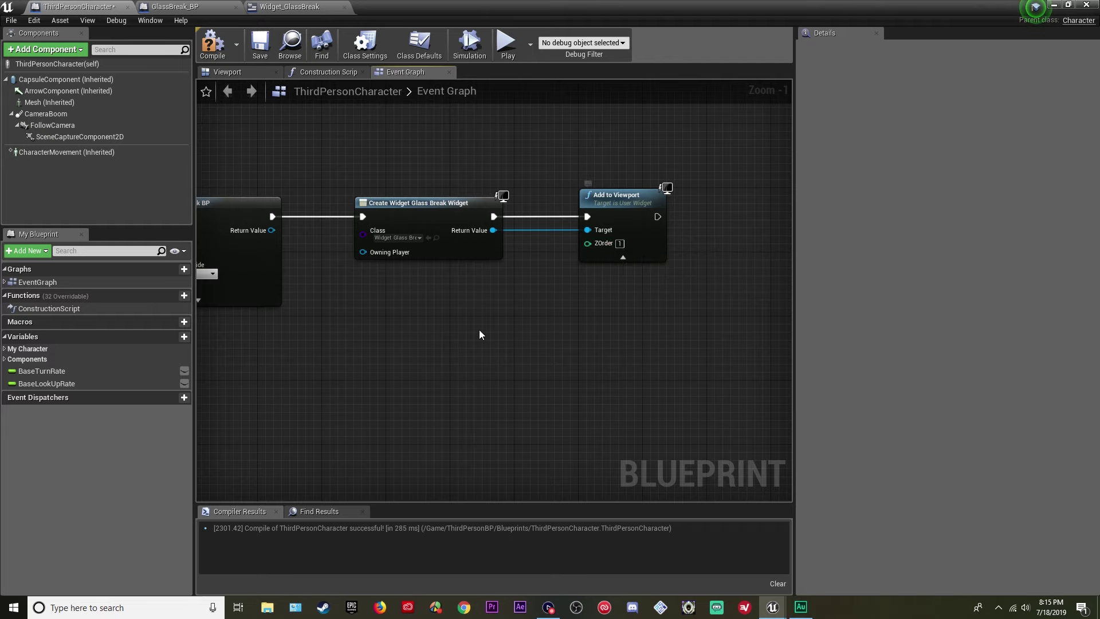
right_click_drag(478, 329, 597, 344)
left_click(254, 50)
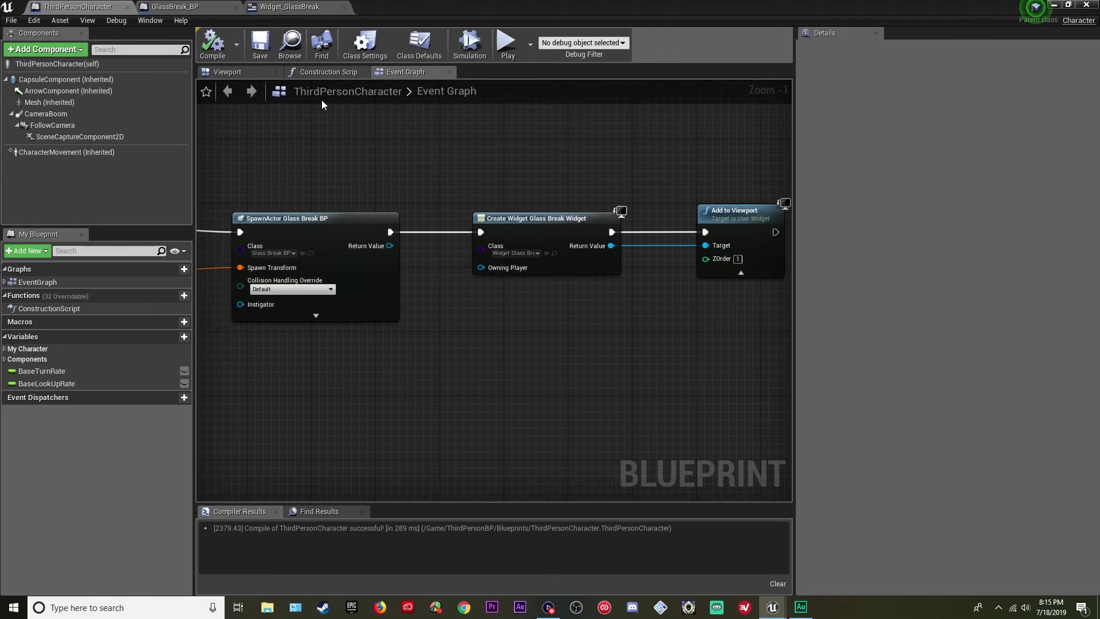
- Play-test the level twice in the main editor, running the character forward and triggering the glass-break effect each time
right_click_drag(329, 108, 527, 175)
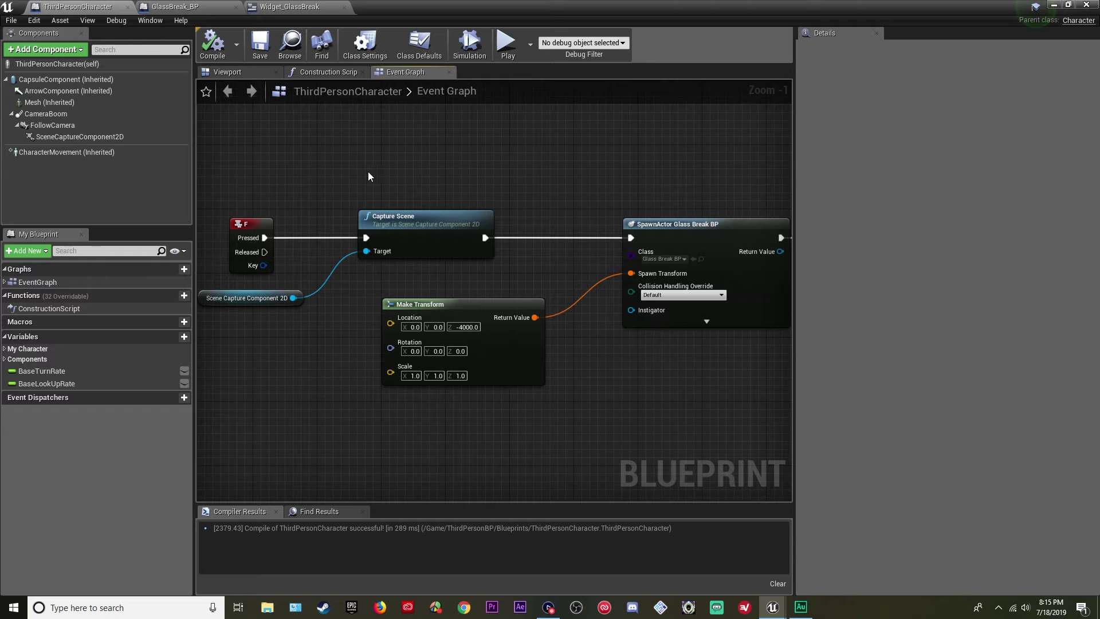
left_click(1056, 5)
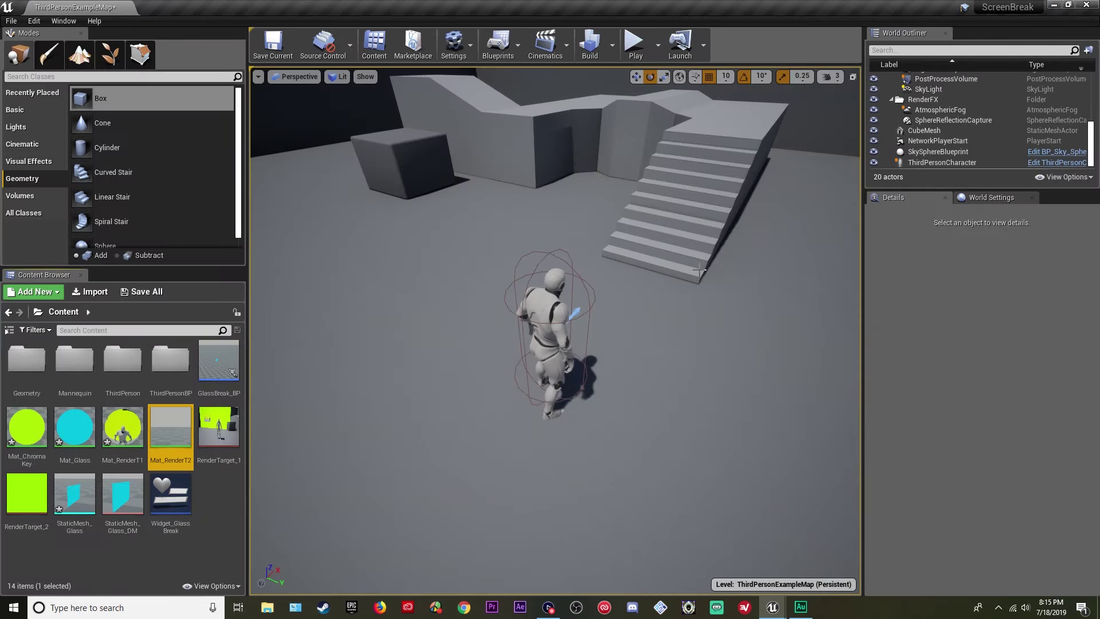
key("alt+p")
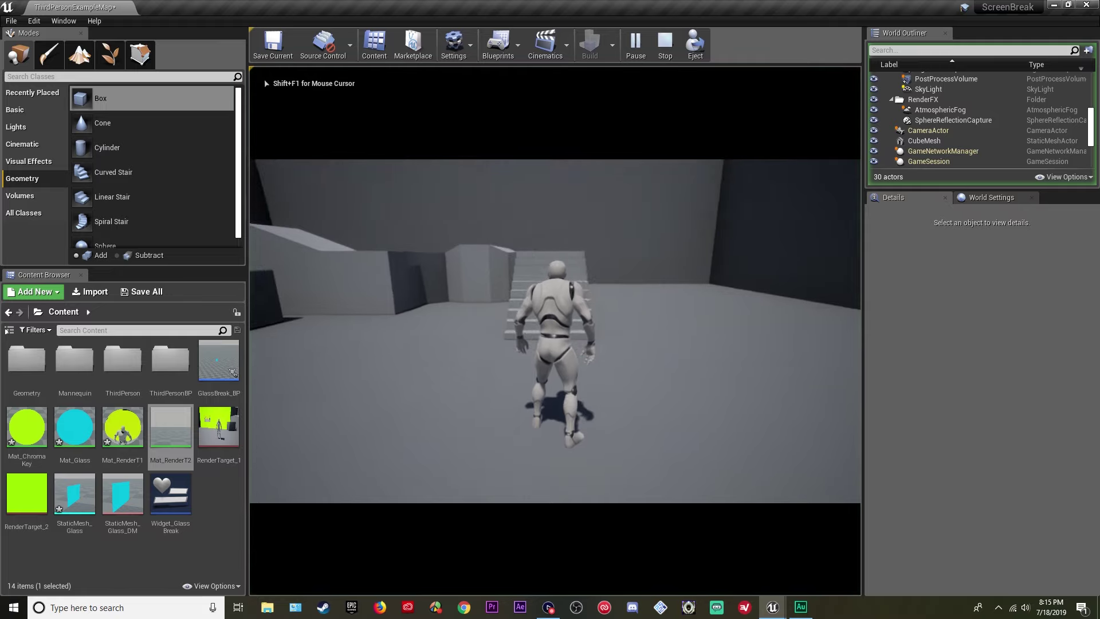
key("w")
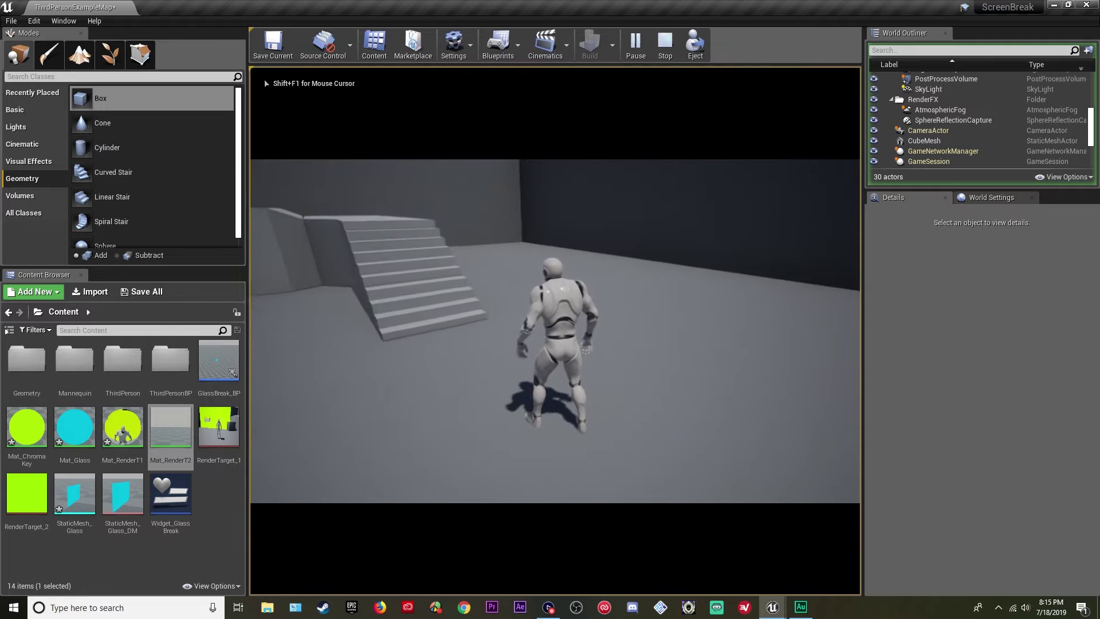
key("f")
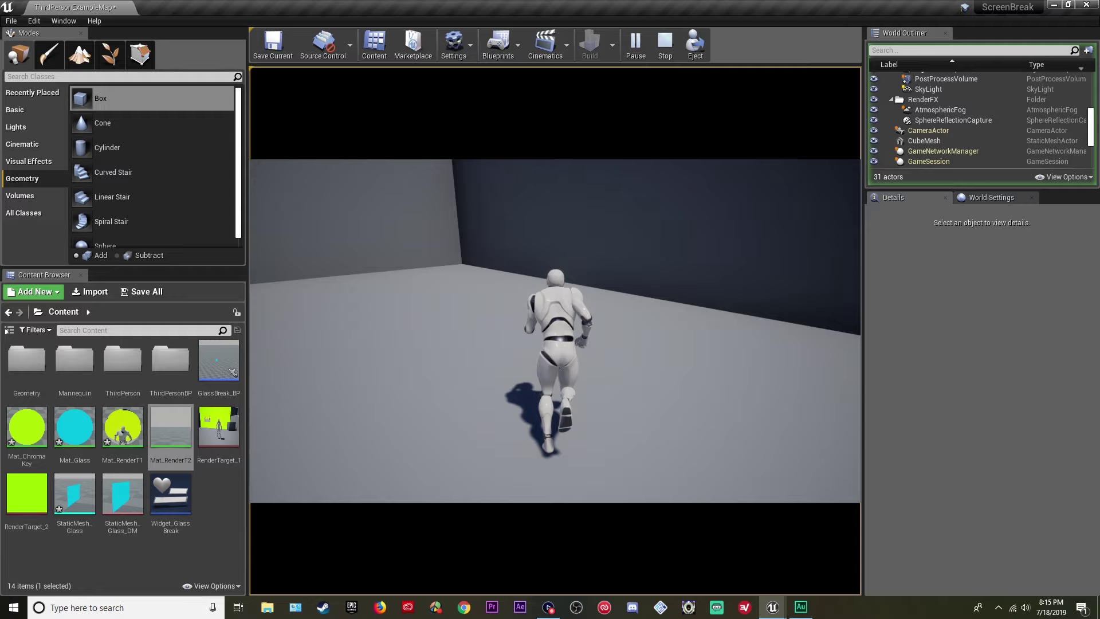
key("Escape")
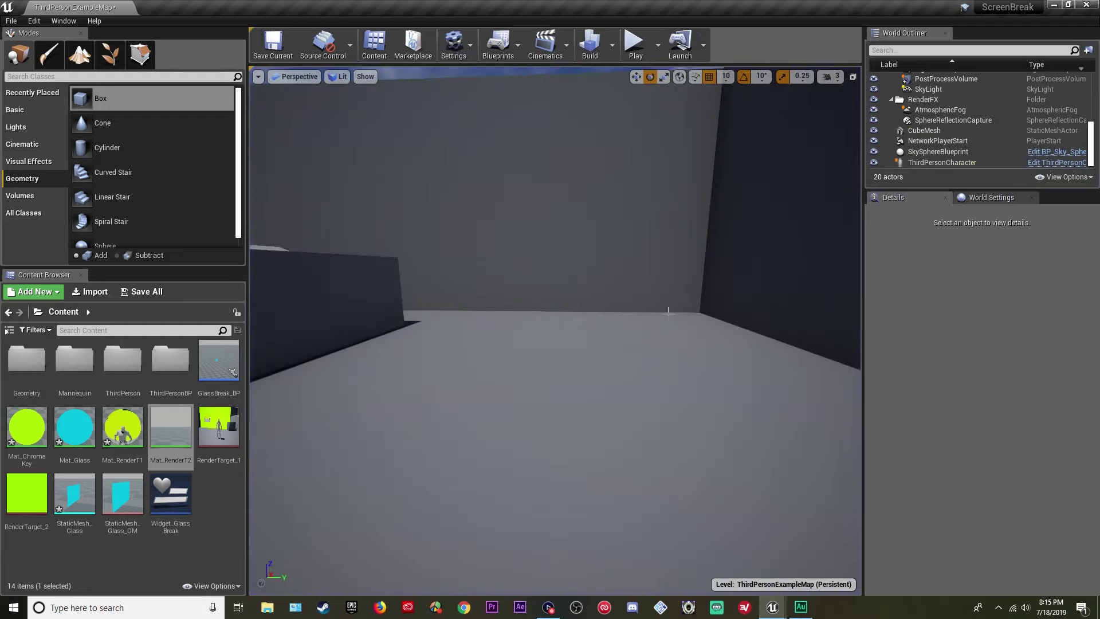
key("alt+p")
key("w")
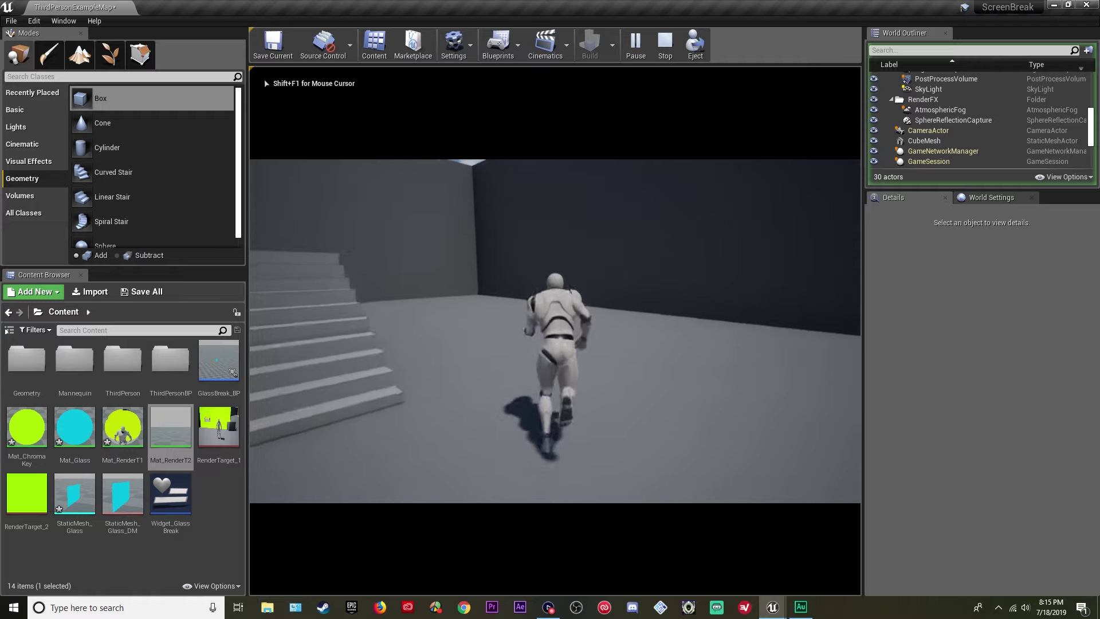
key("f")
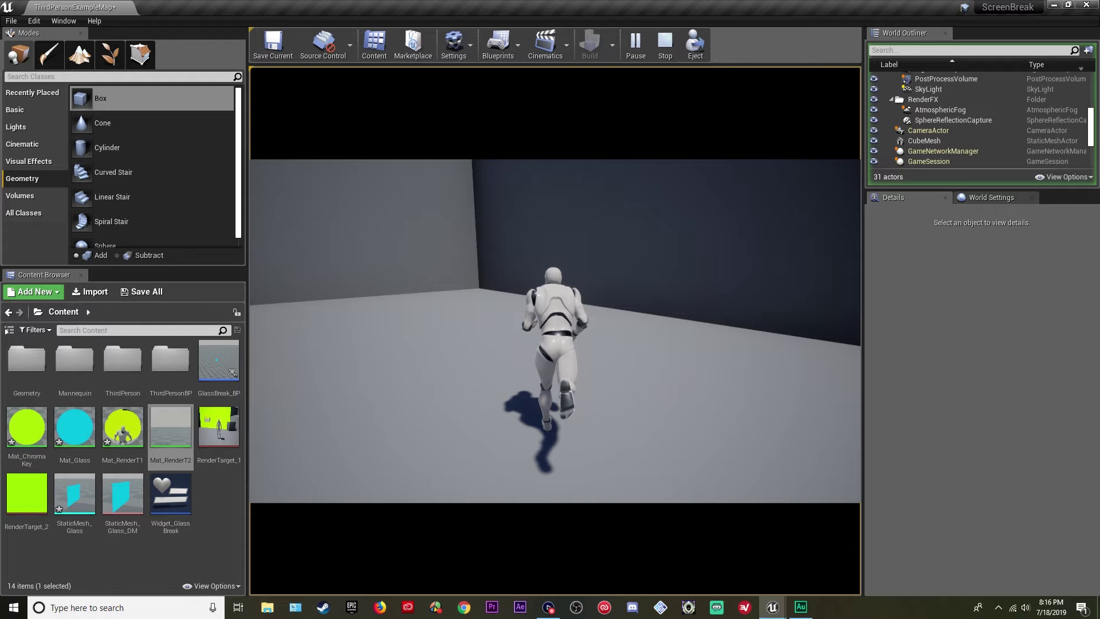
key("Escape")
right_click_drag(827, 361, 854, 364)
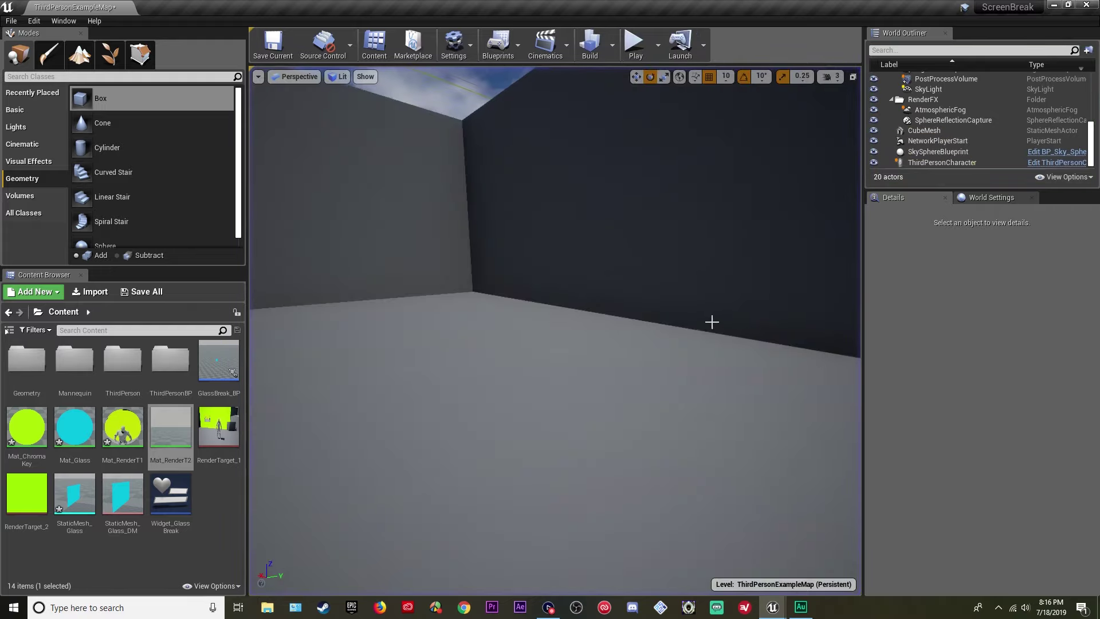
right_click_drag(715, 323, 636, 324)
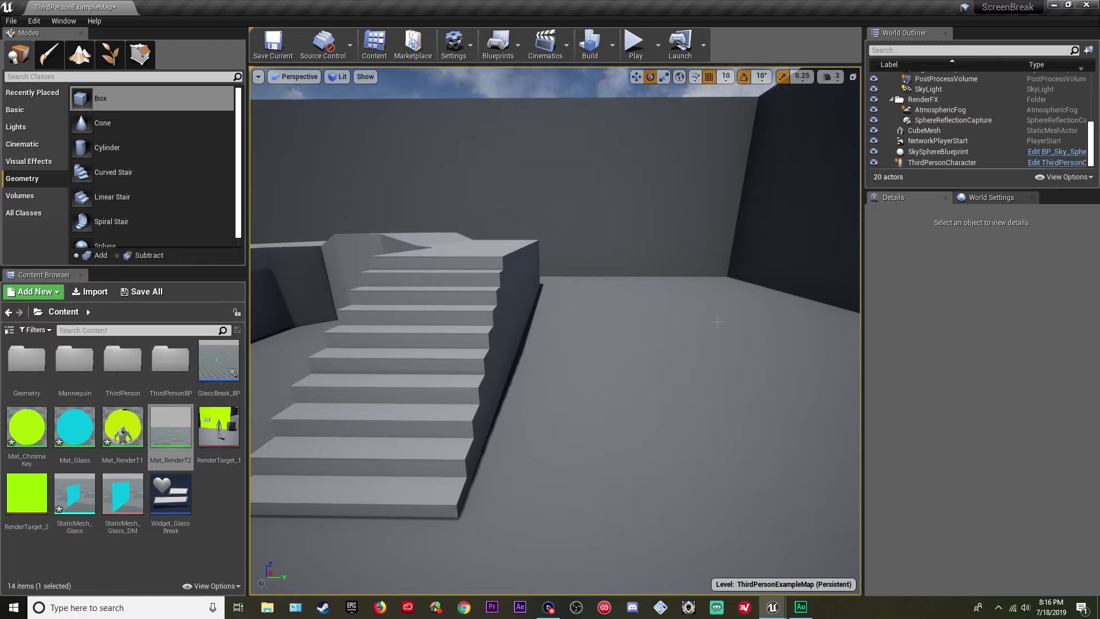
- Open the GlassBreak_BP event graph and delete its Event Tick node
scroll(716, 320, "down", 8)
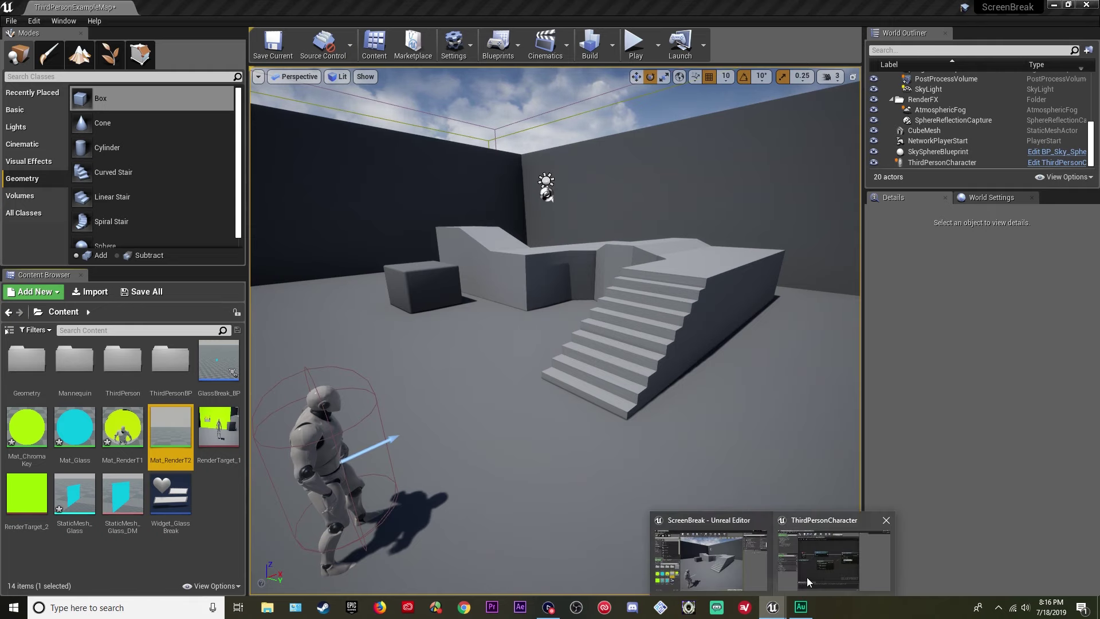
left_click(812, 569)
left_click(175, 6)
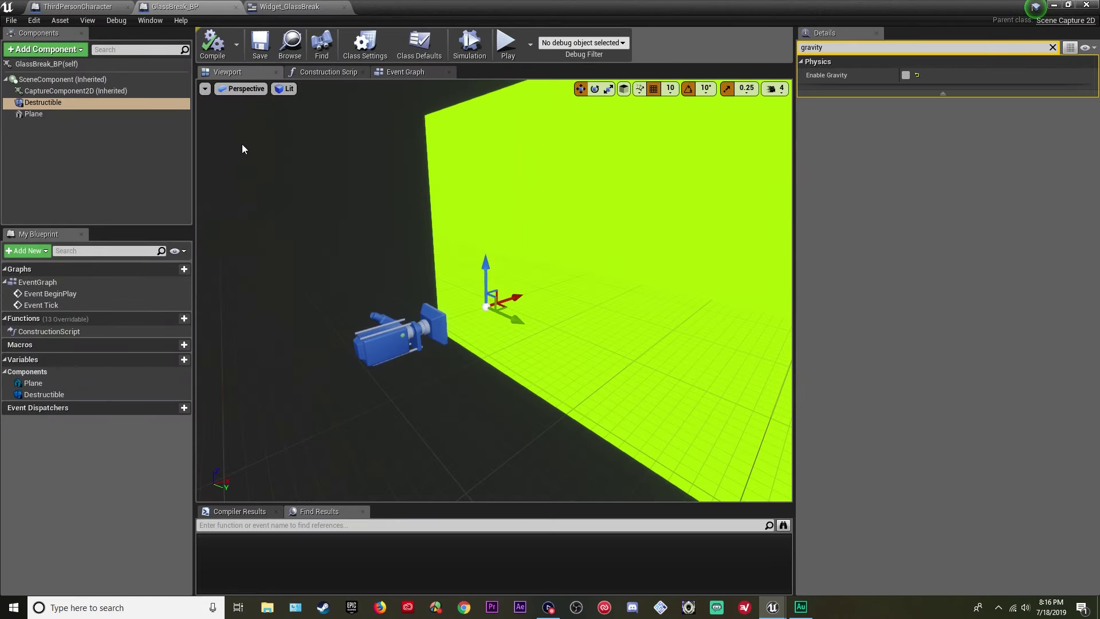
left_click(402, 72)
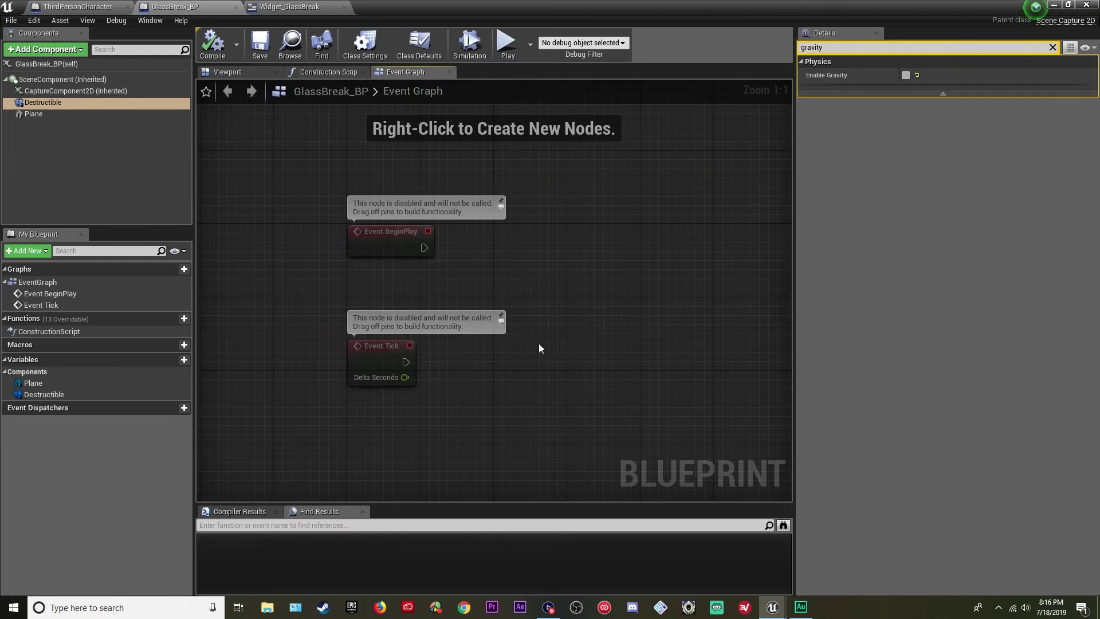
left_click_drag(542, 341, 331, 423)
key("Delete")
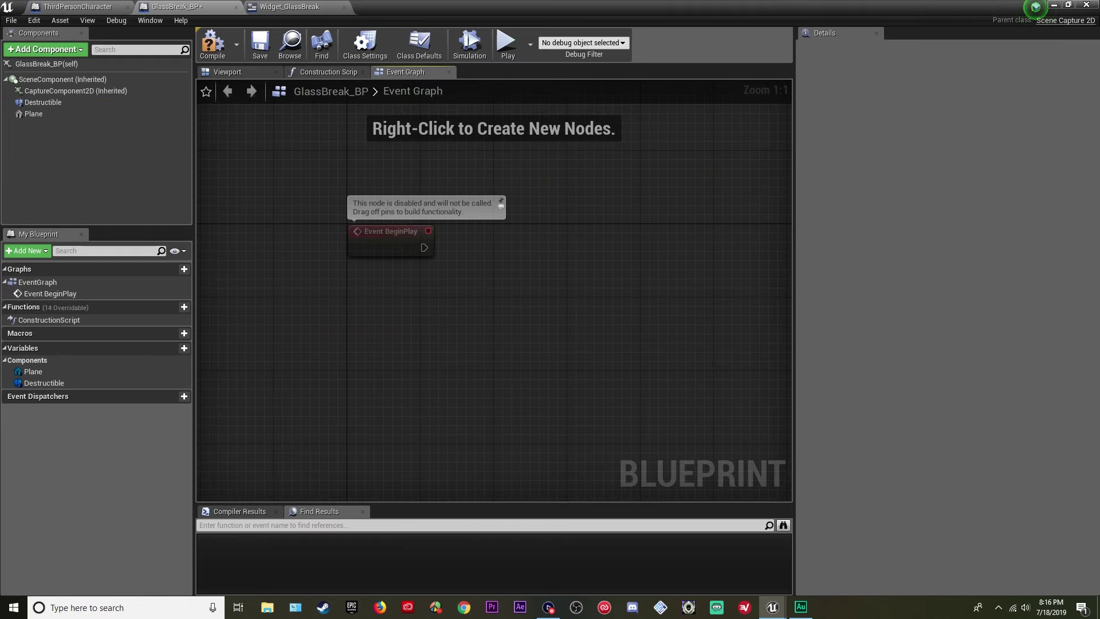
- Select CaptureComponent2D and clear the details search filter to review its scene capture settings
right_click_drag(471, 294, 425, 322)
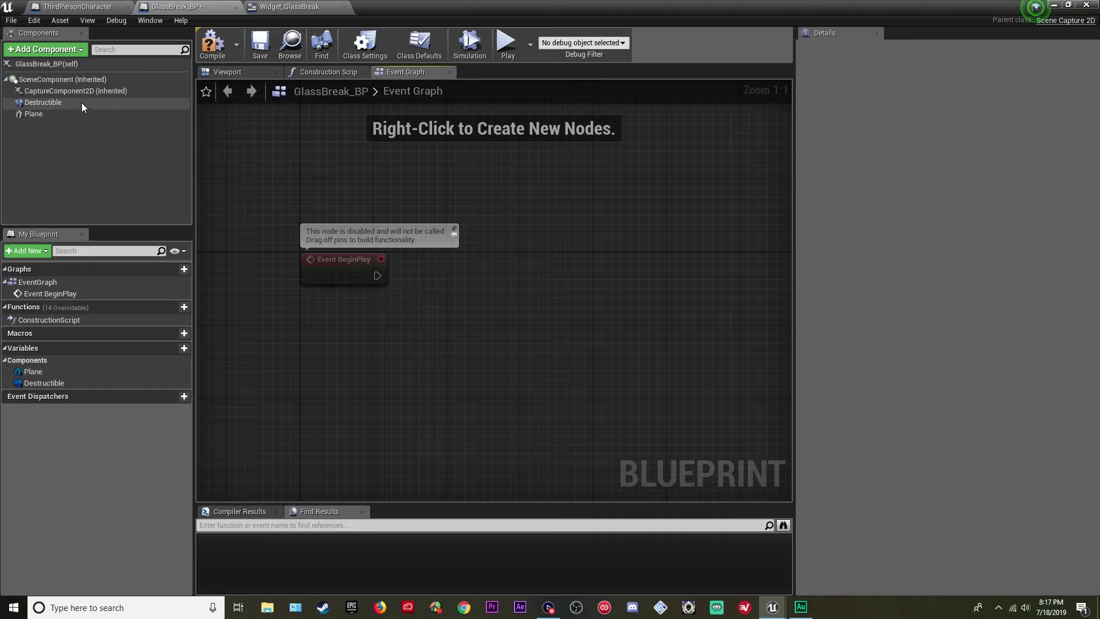
left_click(69, 91)
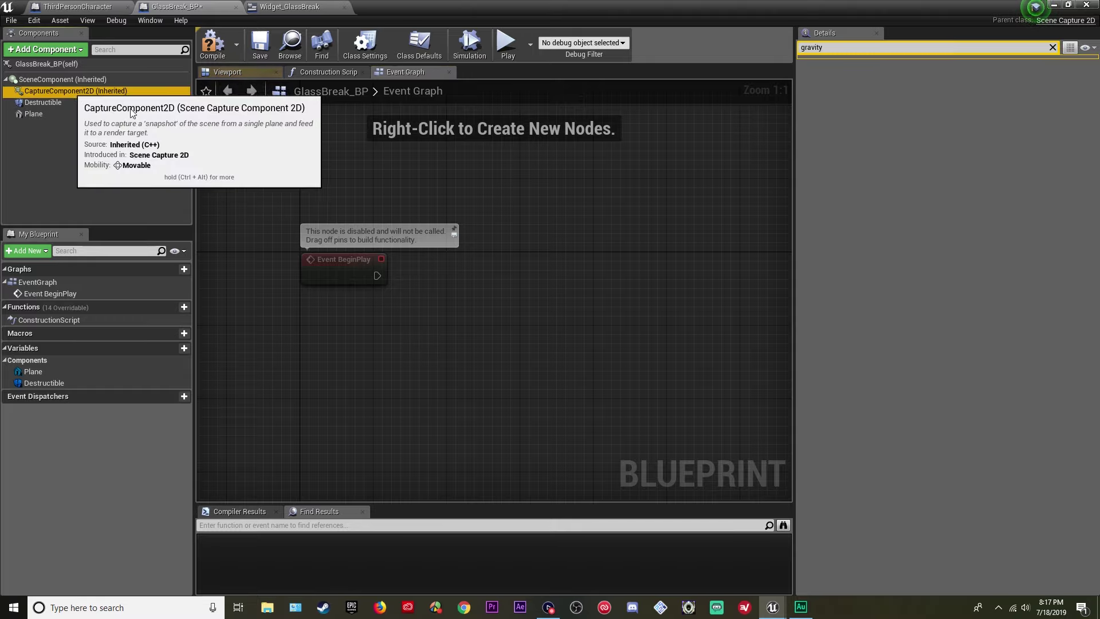
left_click(1051, 48)
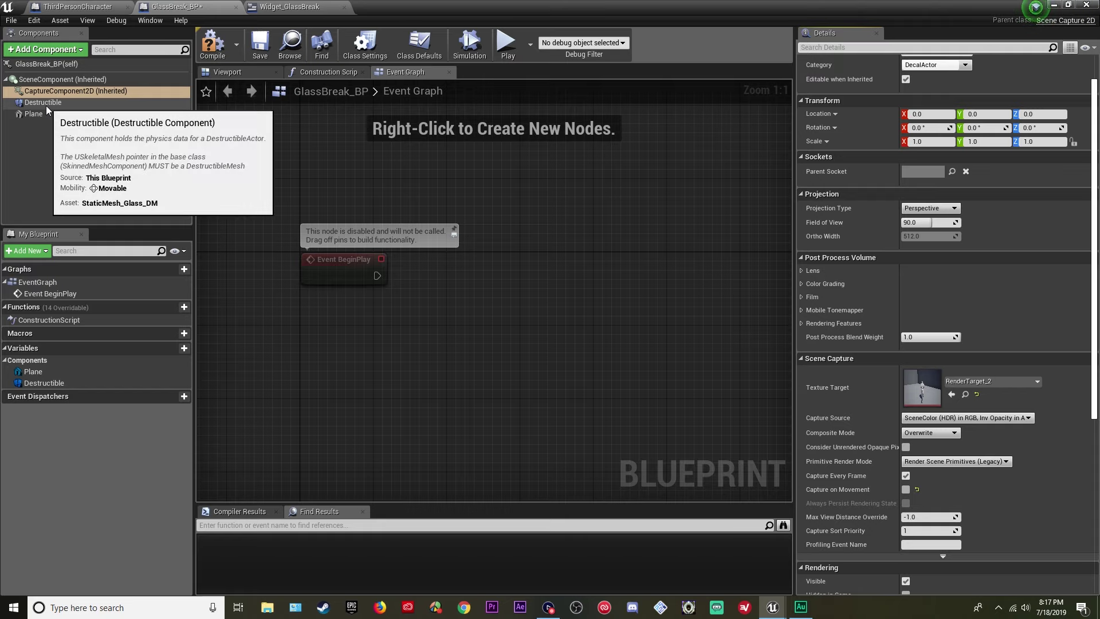
- Add a Destructible reference with an Apply Radius Damage node targeting it, and execute that node from Event BeginPlay
left_click_drag(47, 105, 428, 306)
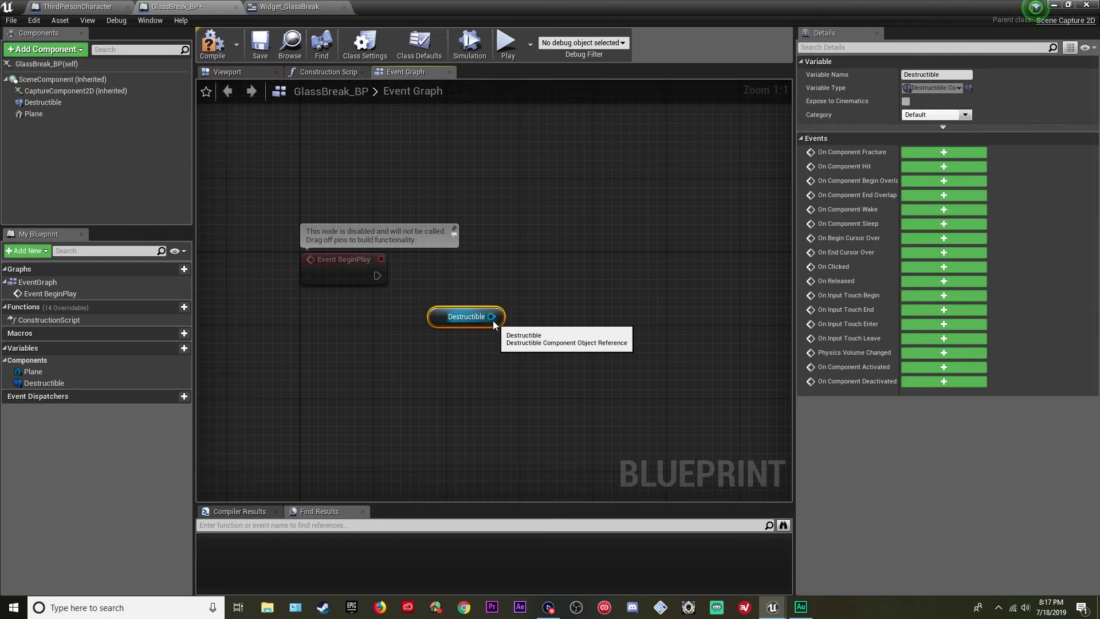
left_click_drag(492, 321, 562, 308)
type("app")
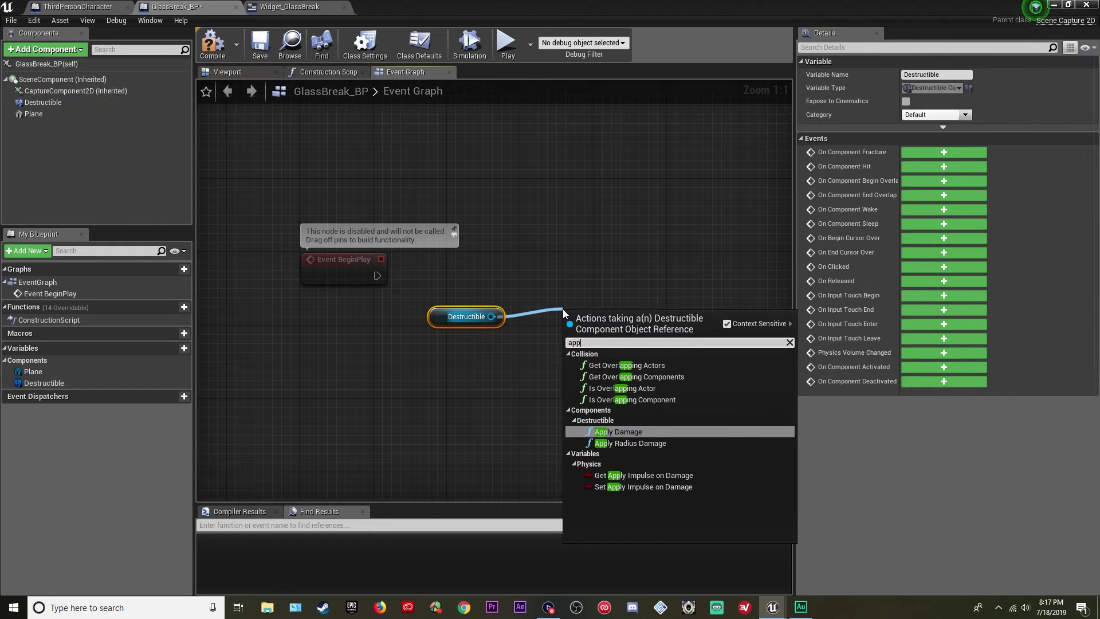
type("ly")
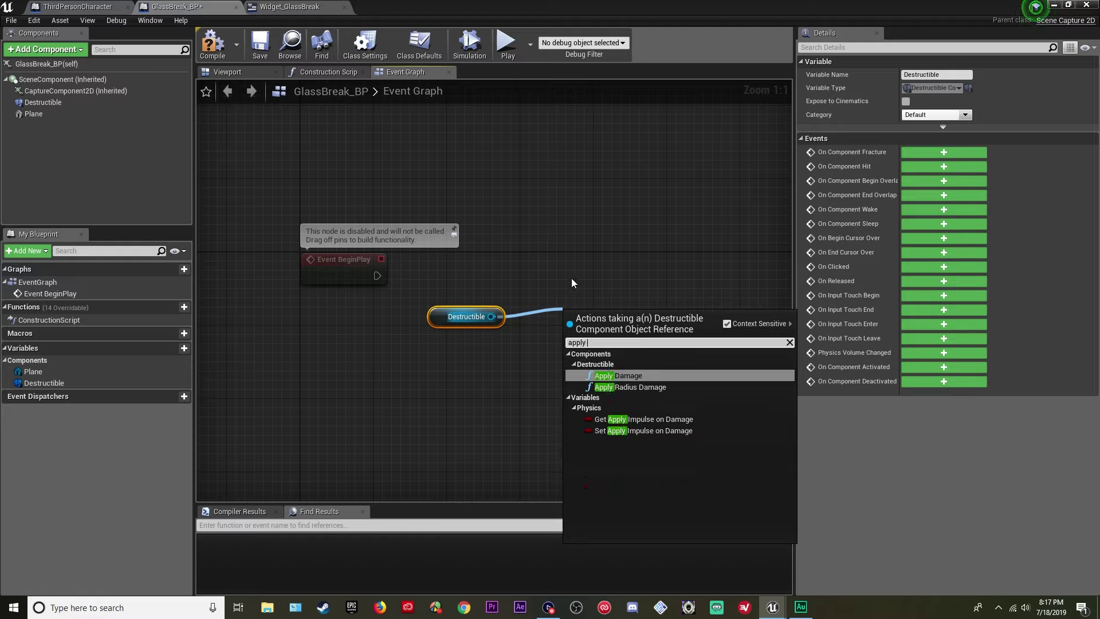
left_click(656, 387)
left_click_drag(625, 334, 638, 281)
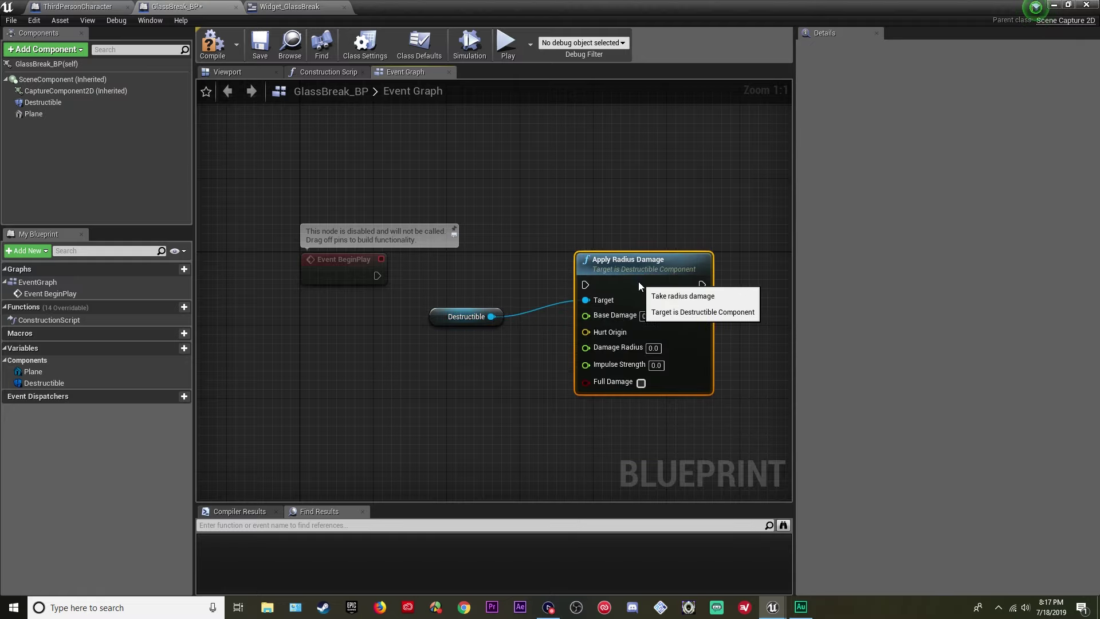
left_click_drag(377, 276, 691, 281)
- Add a GetWorldLocation node for the Destructible reference and connect its Return Value to Hurt Origin on Apply Radius Damage
left_click_drag(434, 310, 481, 344)
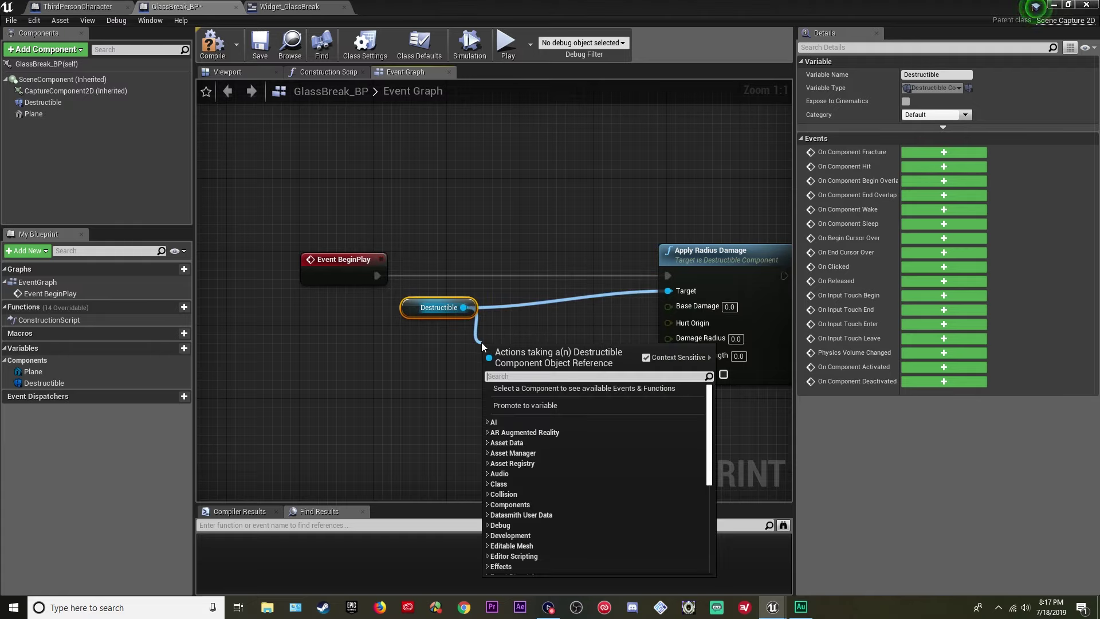
type("get world l")
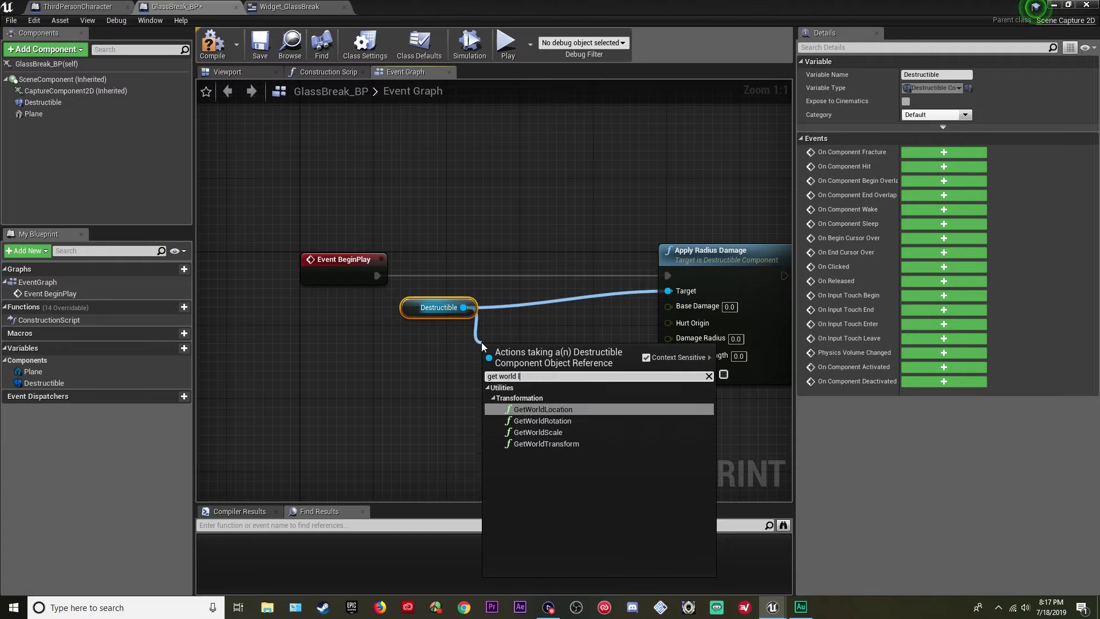
type("ocation")
key("Return")
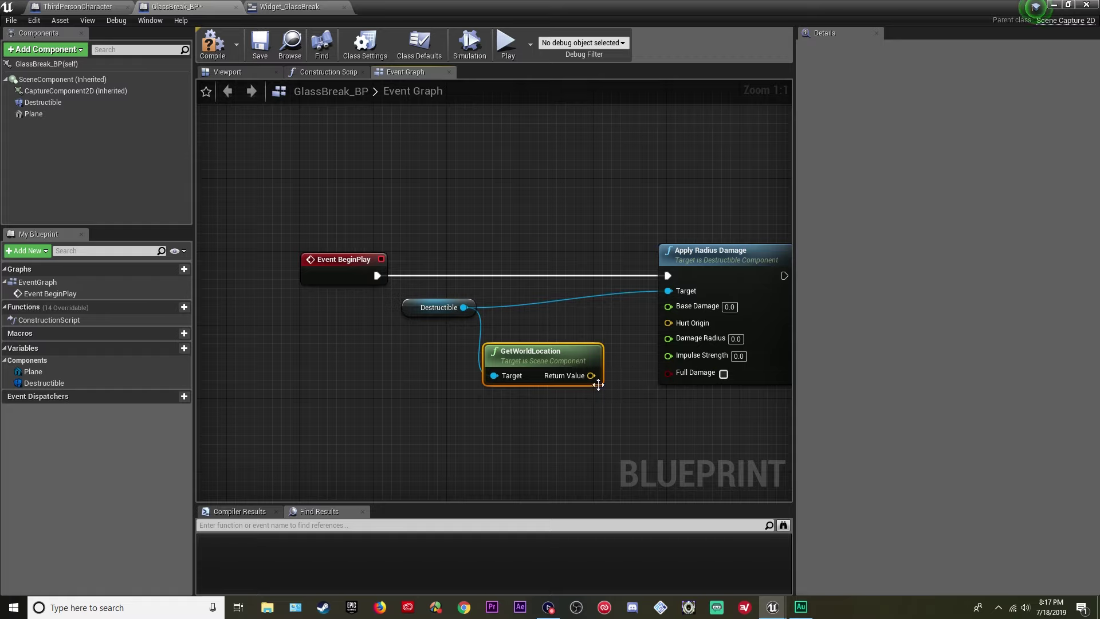
left_click_drag(591, 376, 666, 324)
left_click_drag(554, 359, 572, 331)
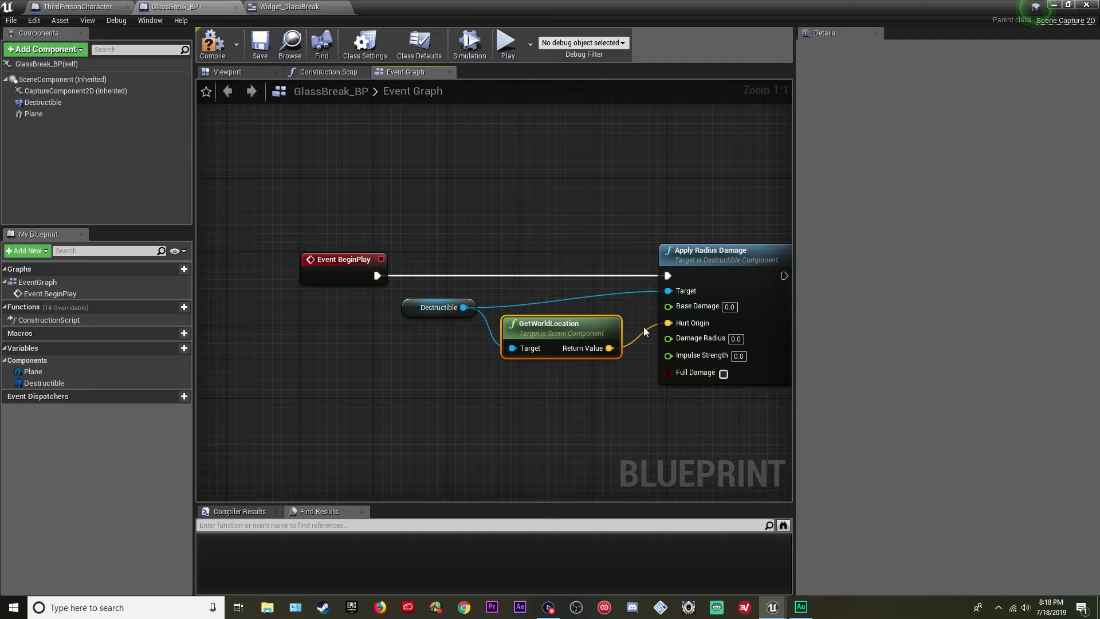
- Set Apply Radius Damage to Base Damage 500, Damage Radius 10 and Impulse Strength 400, and compile and save the blueprint
left_click(736, 310)
type("500")
key("Tab")
type("10")
key("Tab")
left_click(213, 45)
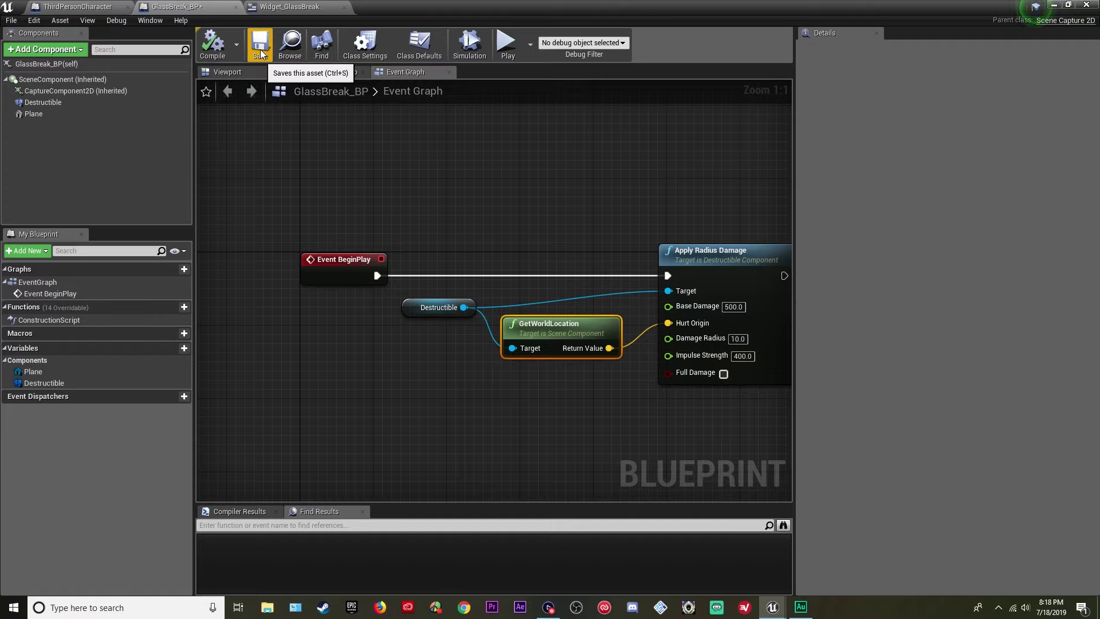
left_click(260, 50)
right_click_drag(658, 178, 550, 177)
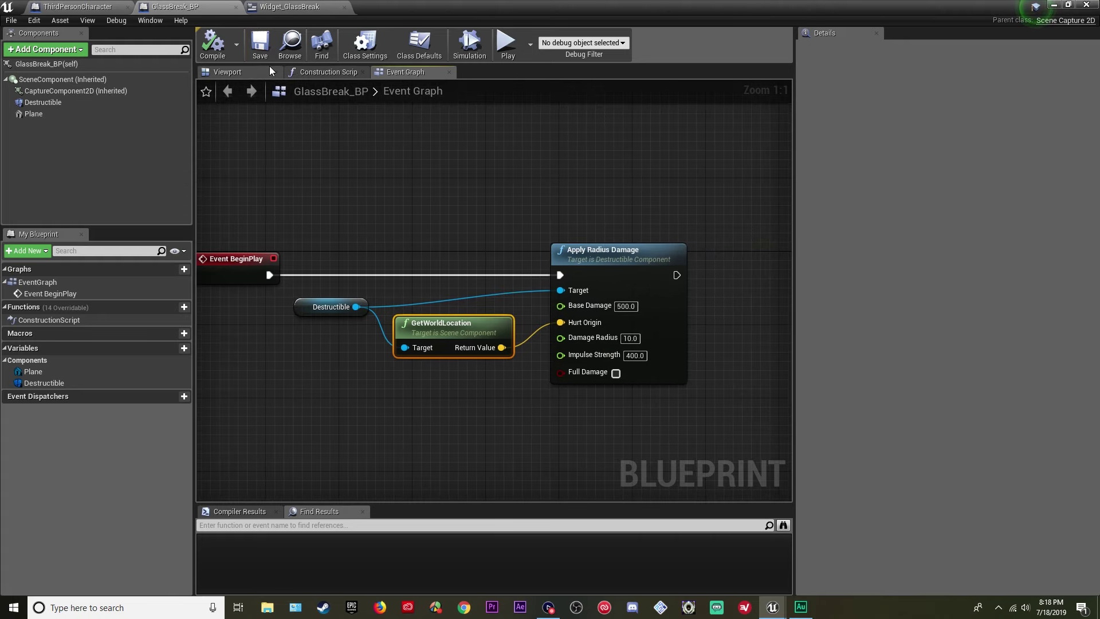
- Play-test the level from the main editor, moving the character forward and triggering the glass-break effect
left_click(1053, 5)
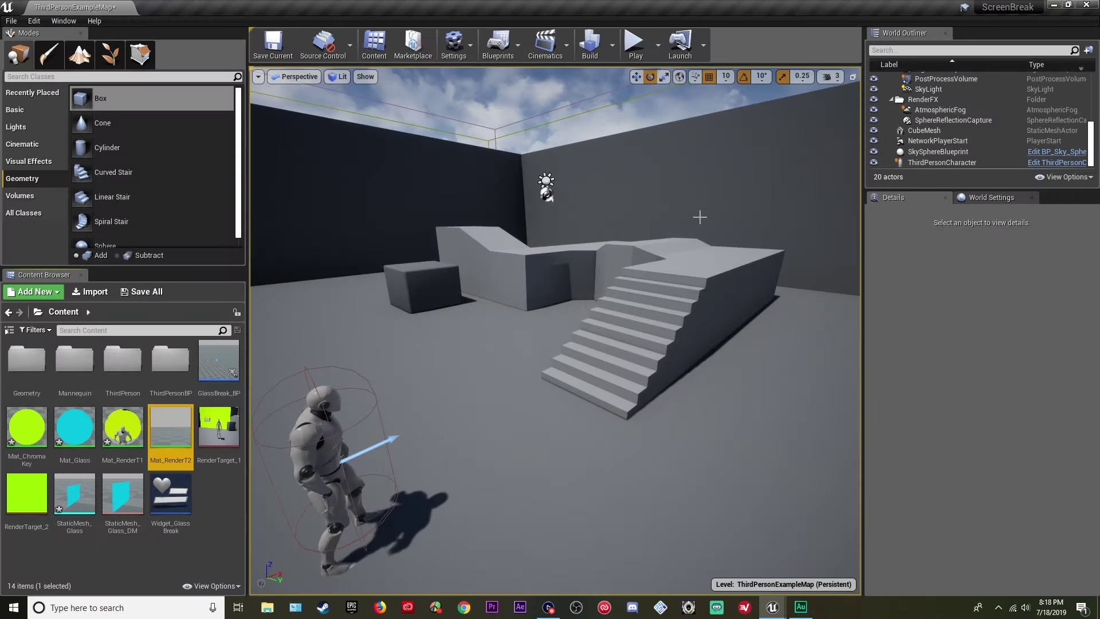
key("alt+p")
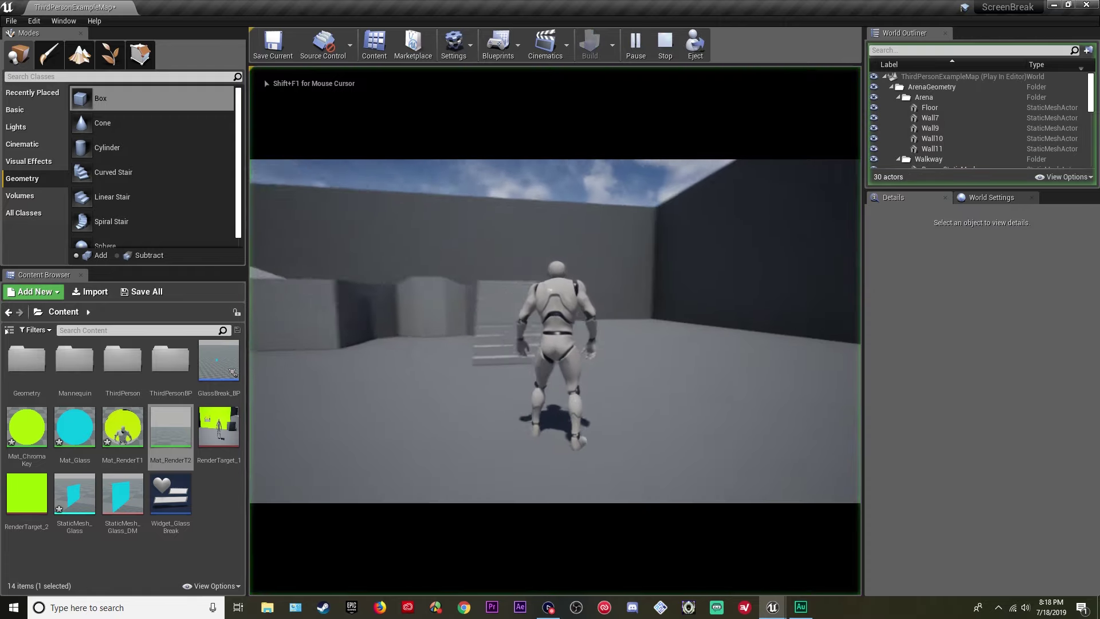
key("w")
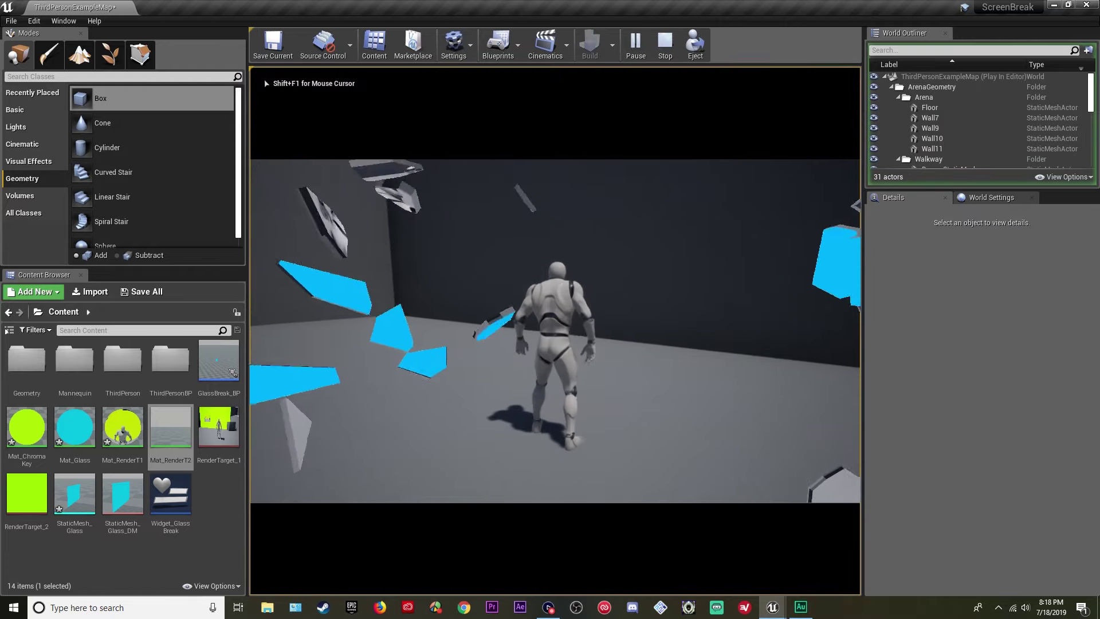
key("w")
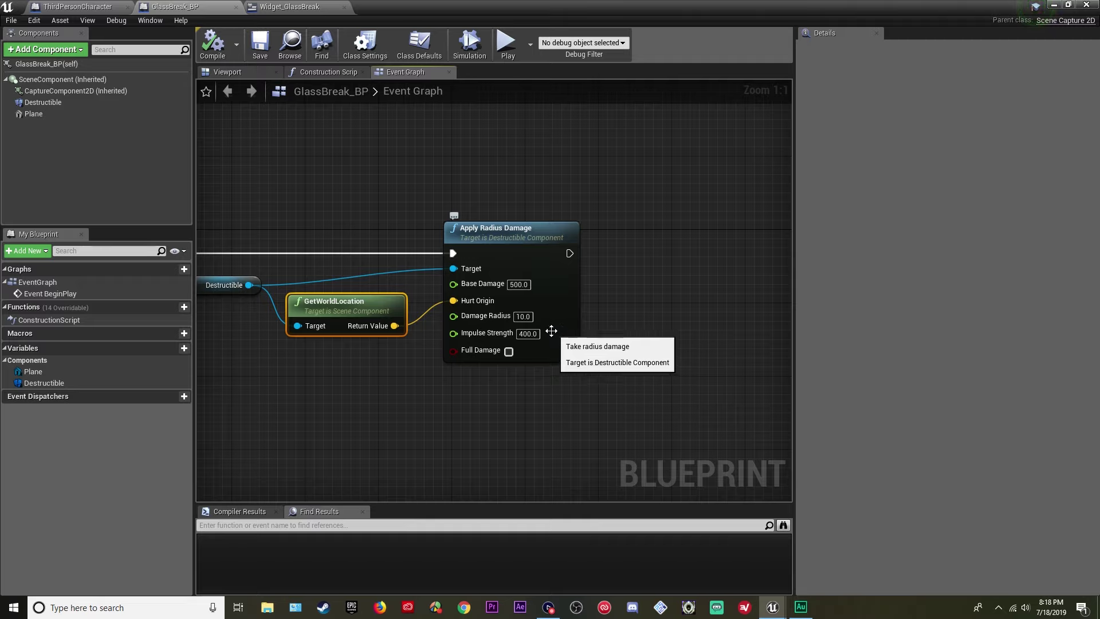
- Set the Impulse Strength of the Apply Radius Damage node to 100
left_click(527, 333)
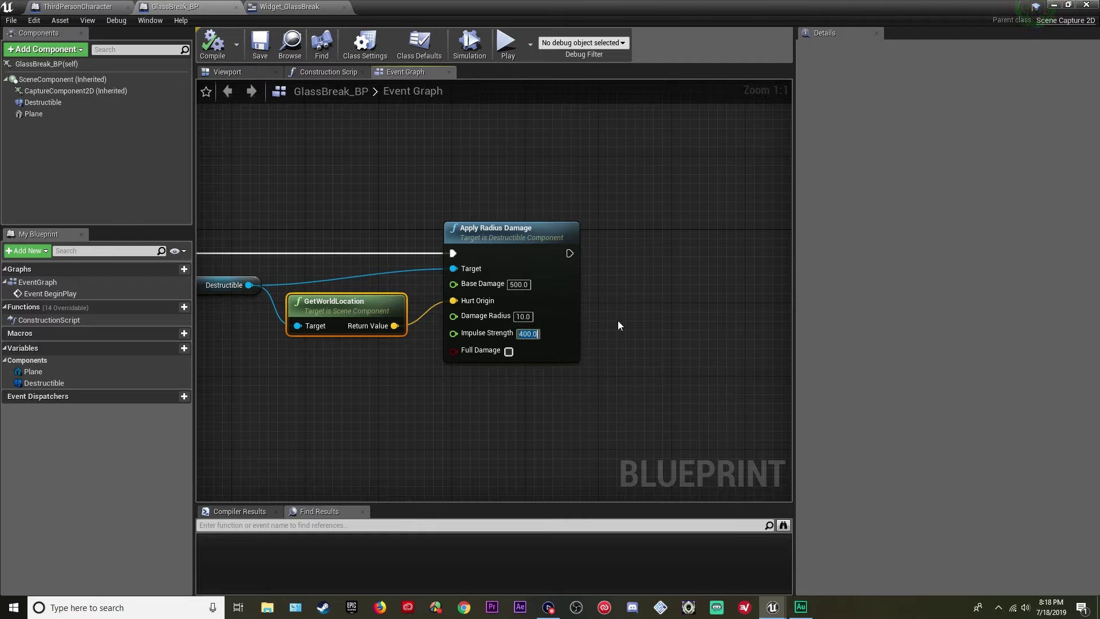
type("100")
key("Return")
- Add a Delay node executed after Apply Radius Damage and set its Duration to 1
right_click_drag(533, 391, 435, 388)
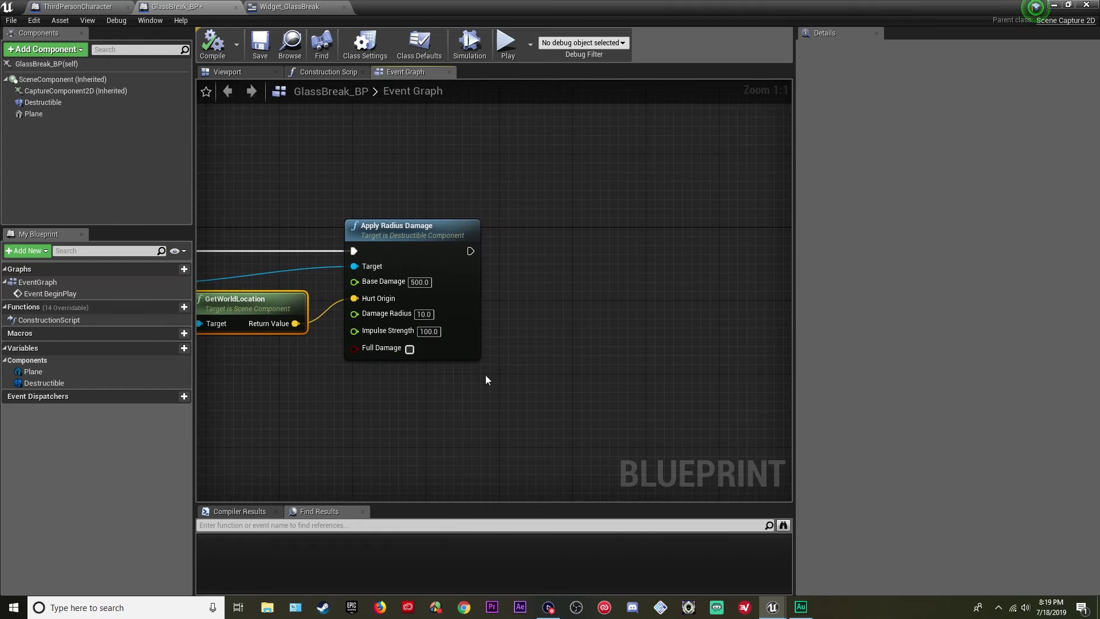
right_click(531, 293)
type("delay")
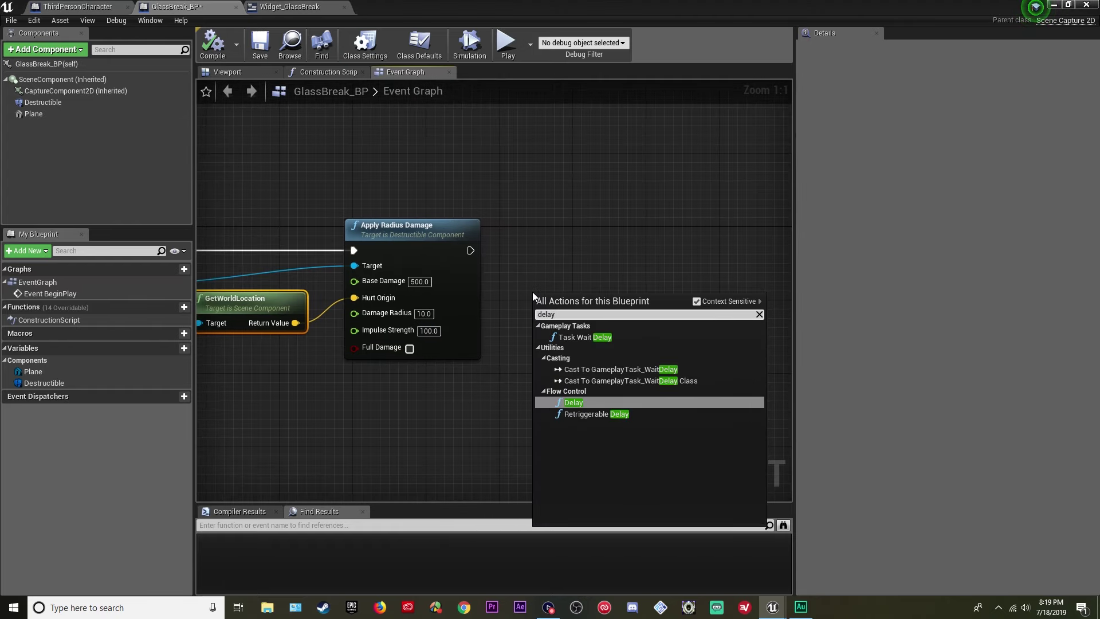
key("Return")
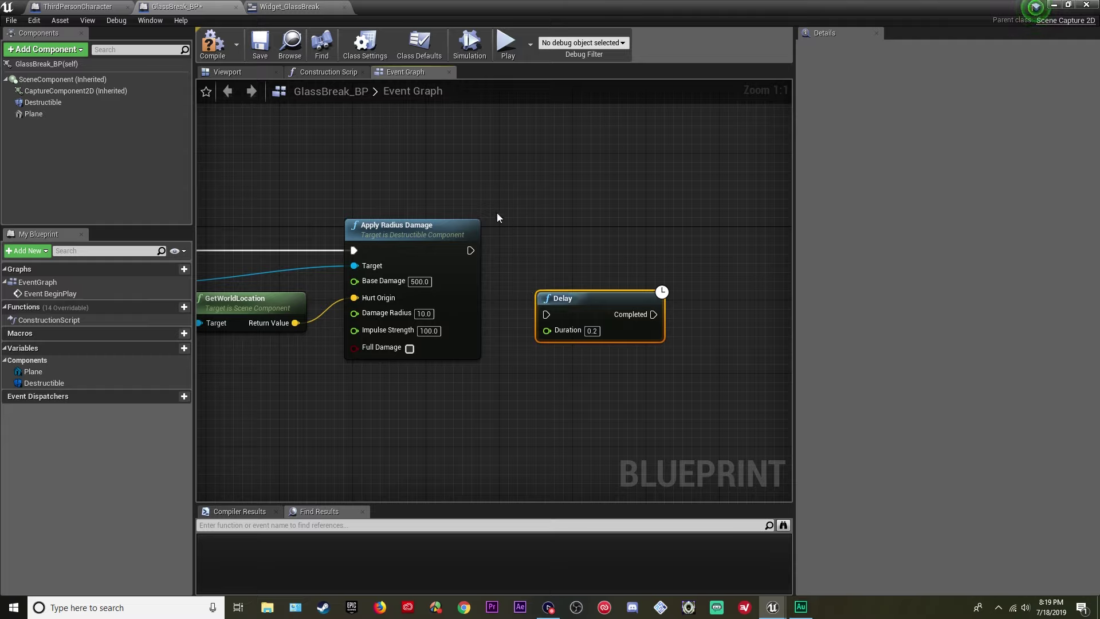
left_click_drag(492, 267, 572, 233)
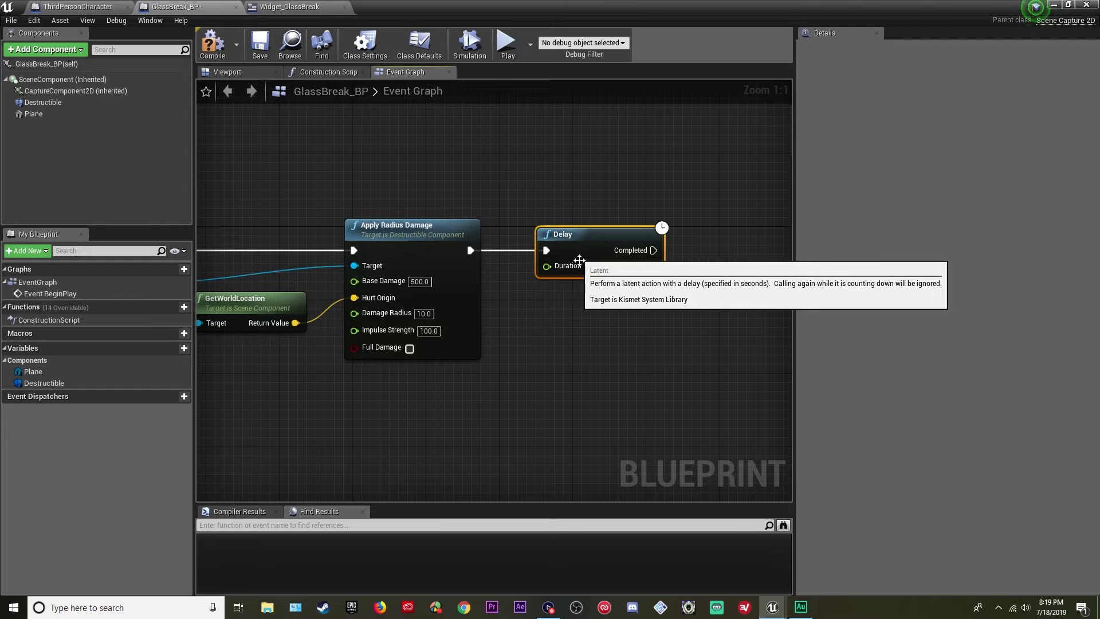
left_click(594, 267)
type("0.12")
left_click(617, 346)
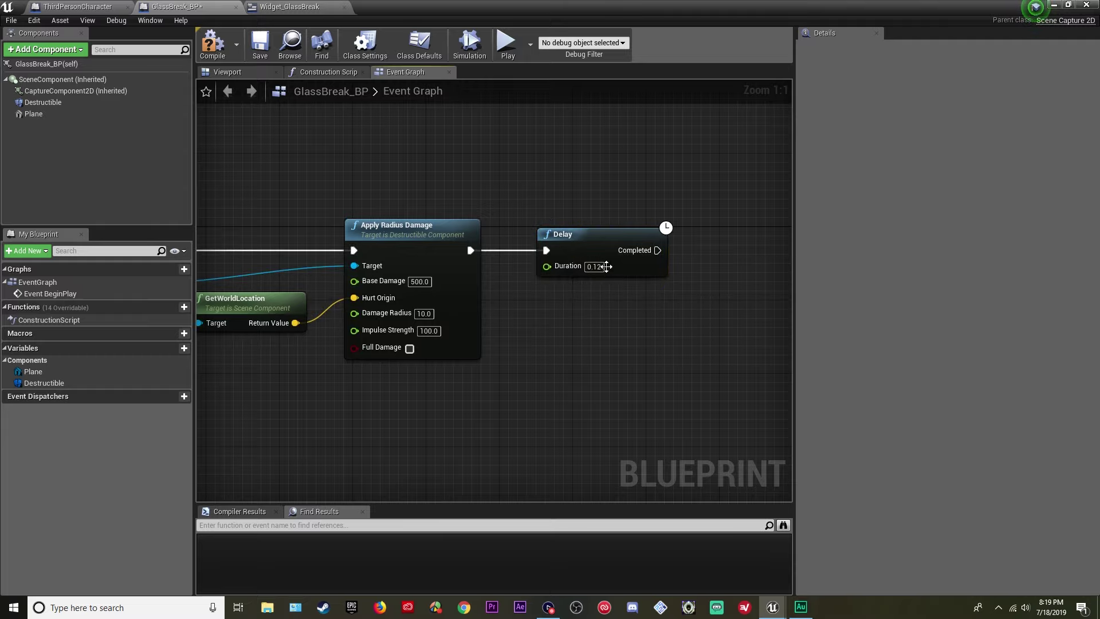
type("1")
left_click(631, 352)
- Add a Set Enable Gravity node for the Destructible component, execute it after the Delay, and turn on Gravity Enabled
right_click_drag(675, 293, 438, 274)
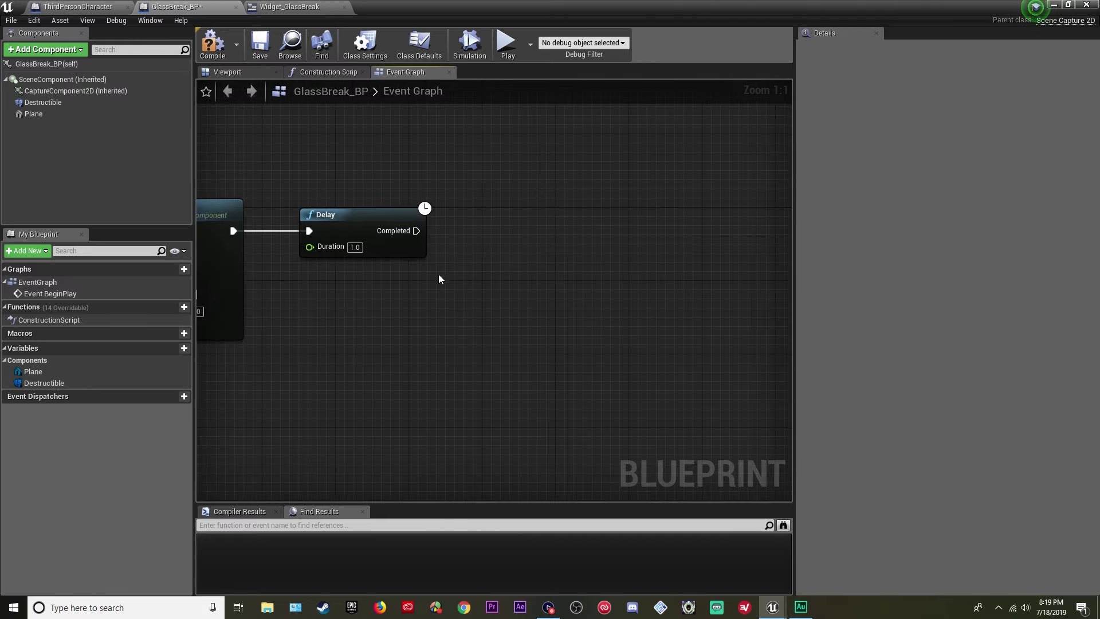
left_click_drag(424, 231, 535, 236)
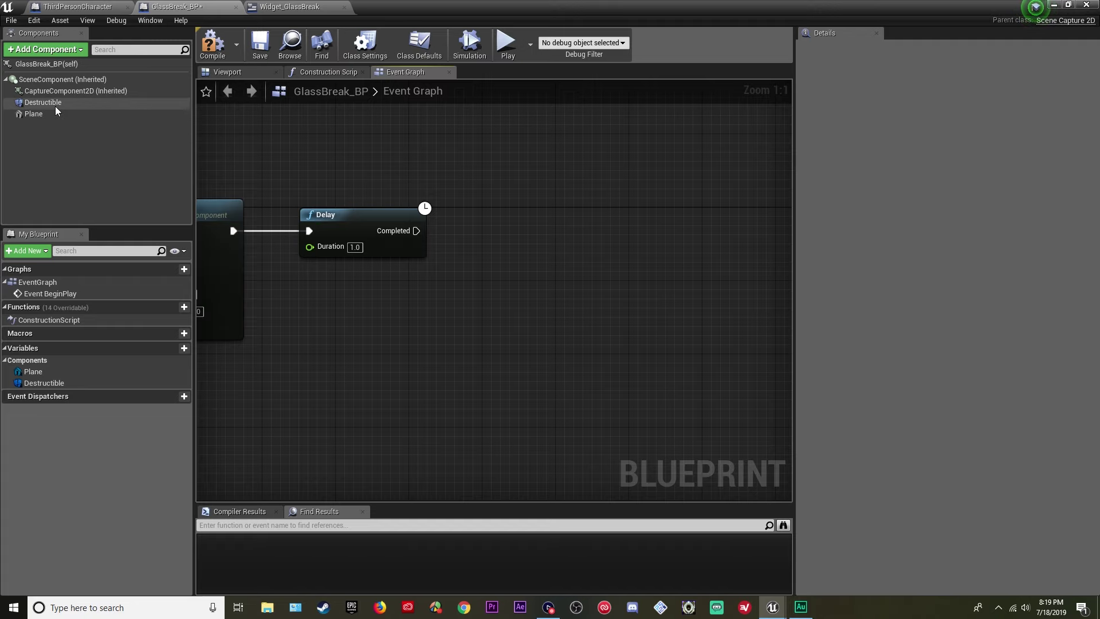
left_click_drag(43, 102, 536, 266)
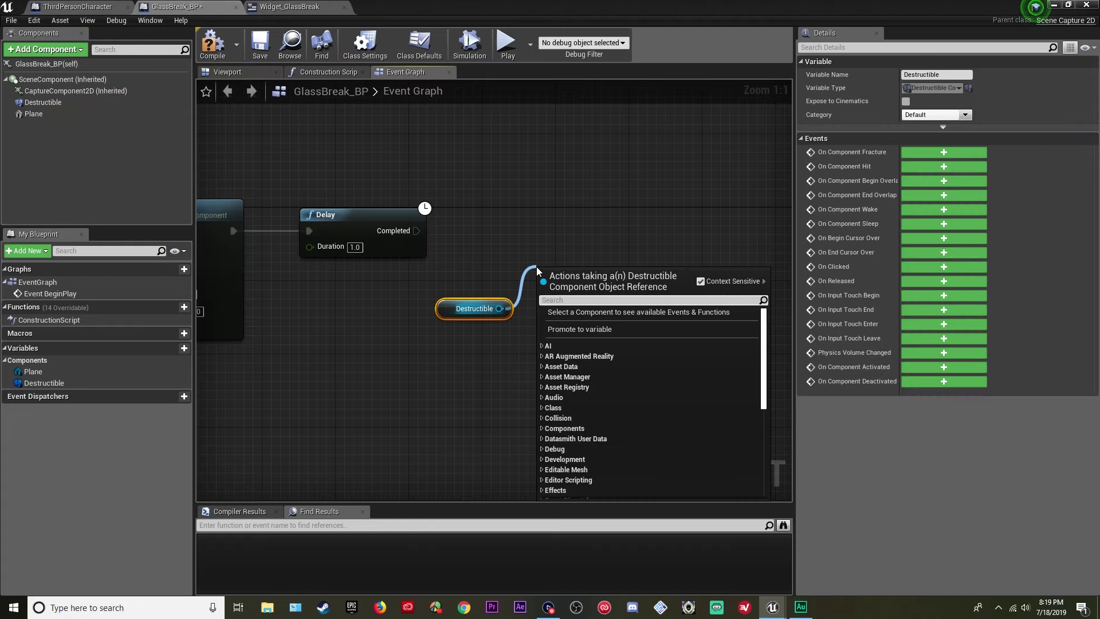
type("gravity")
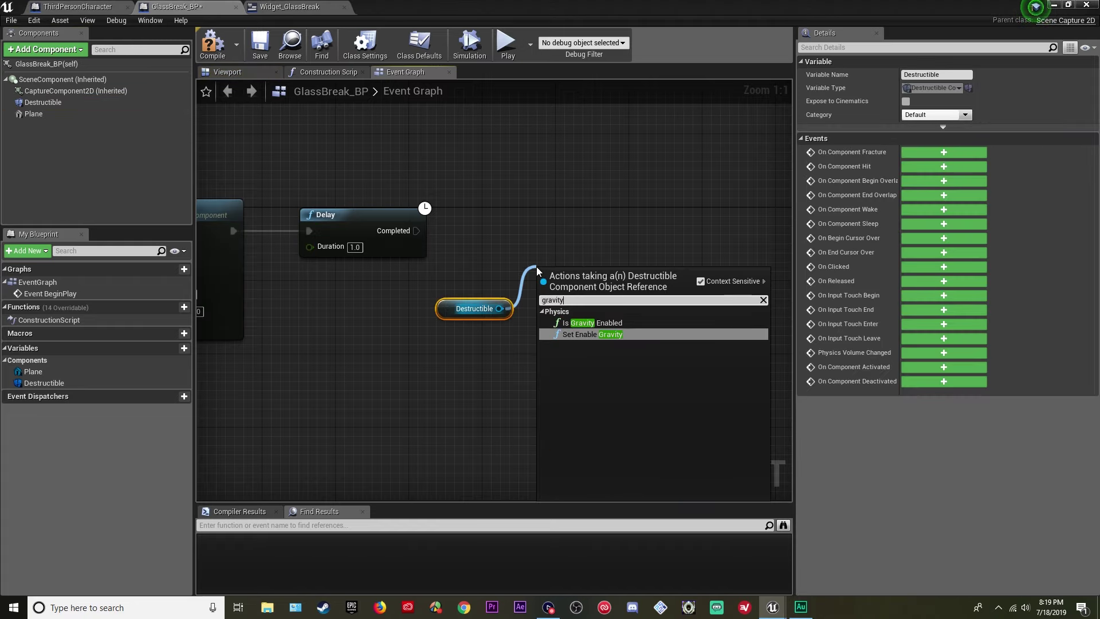
left_click(590, 334)
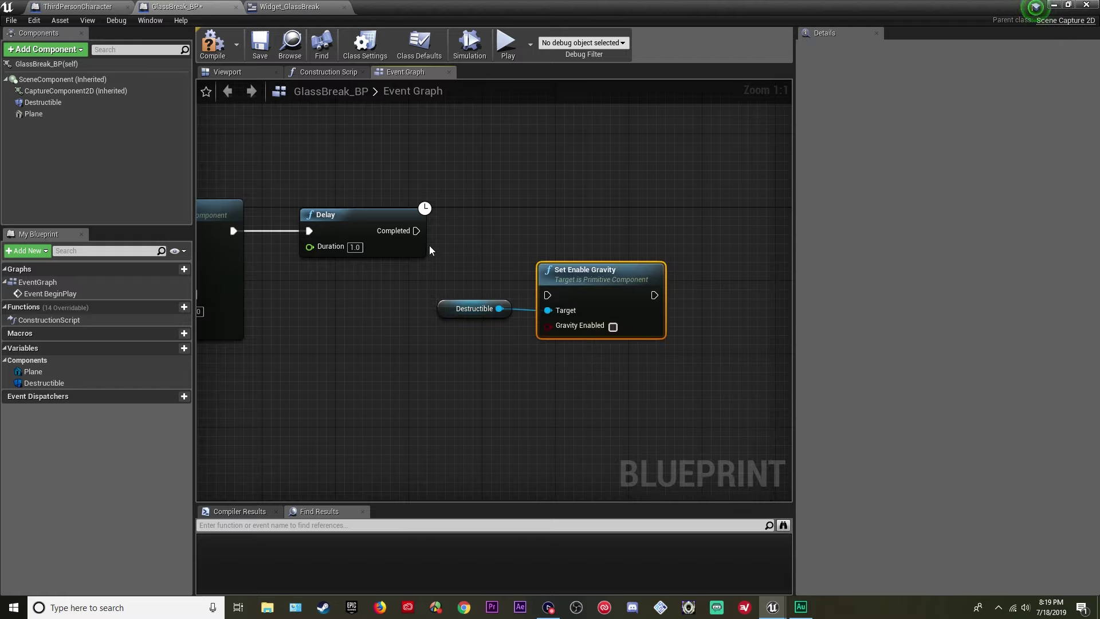
left_click_drag(418, 237, 605, 226)
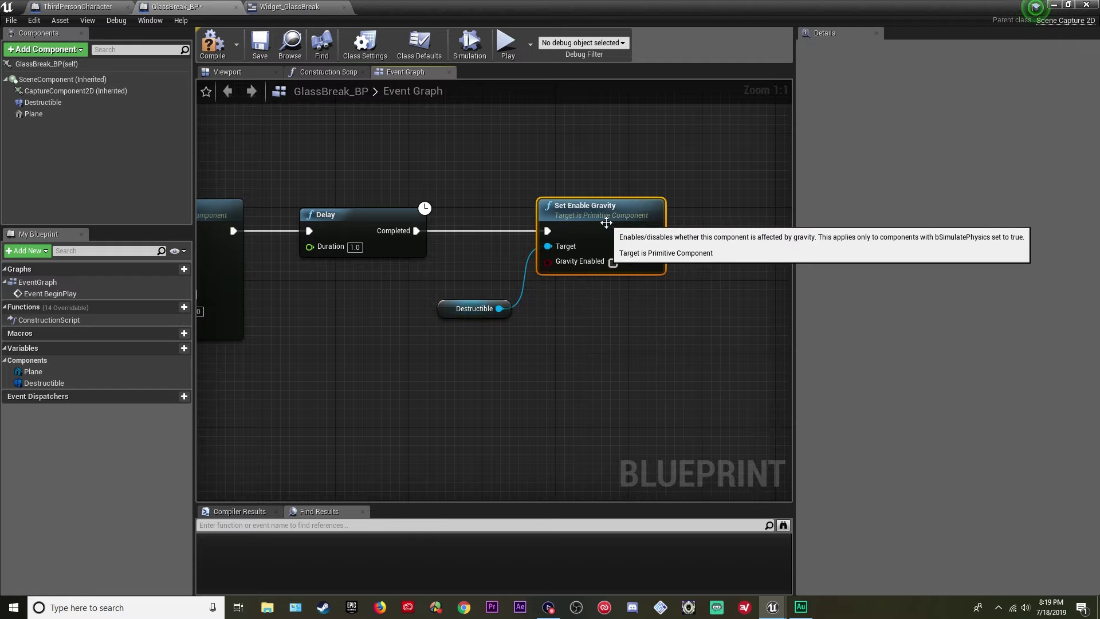
left_click(612, 262)
left_click_drag(454, 310, 417, 300)
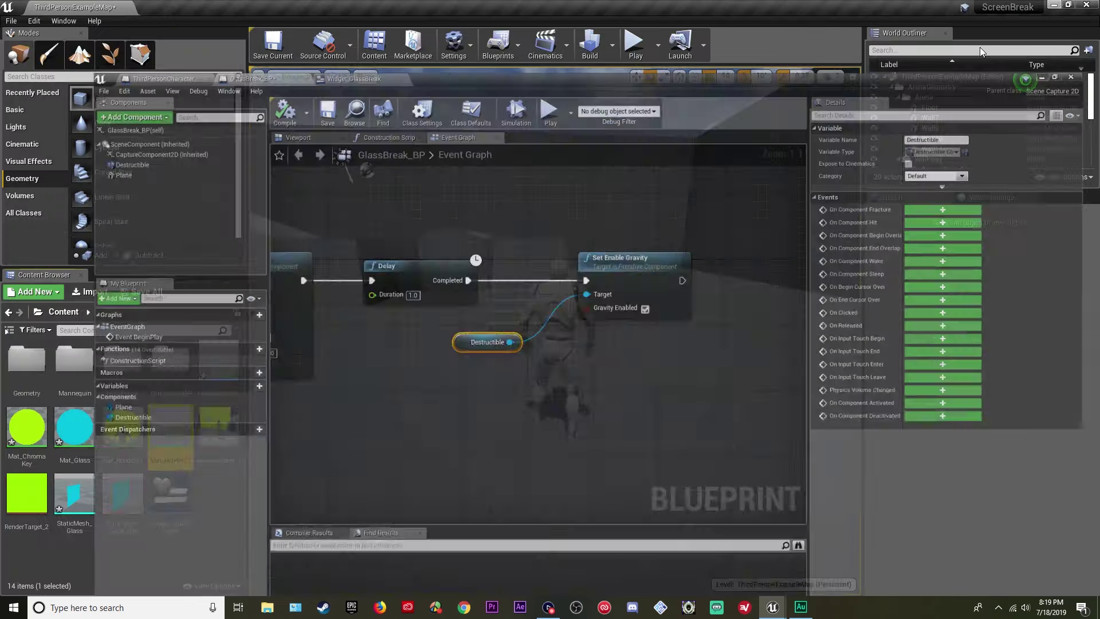
- Play-test the level by moving the character forward and triggering the glass break, and end the session
key("w")
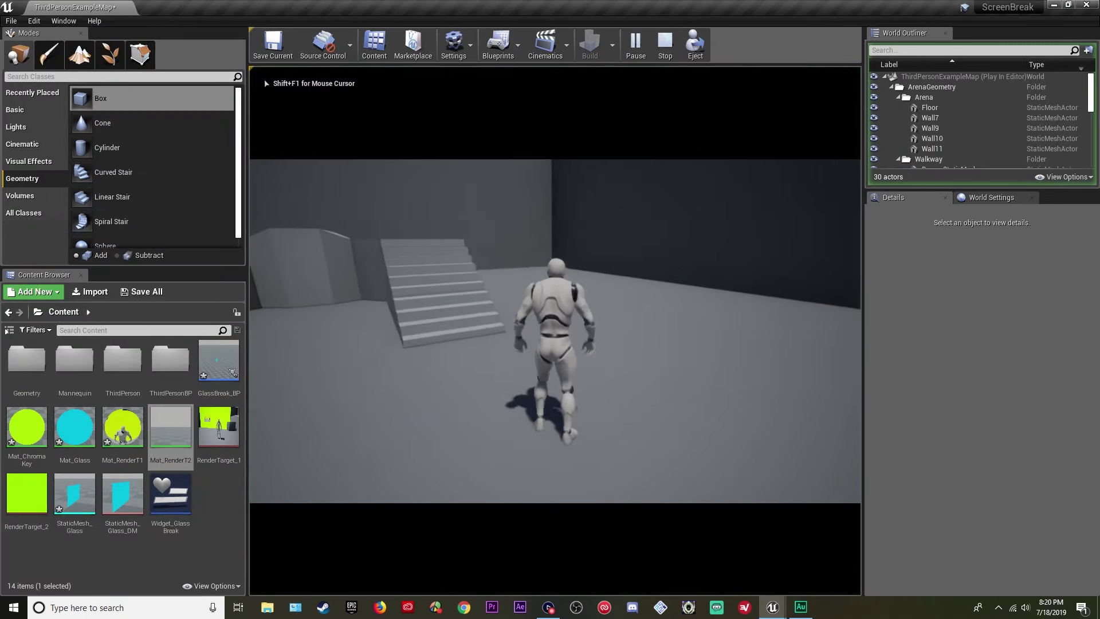
key("f")
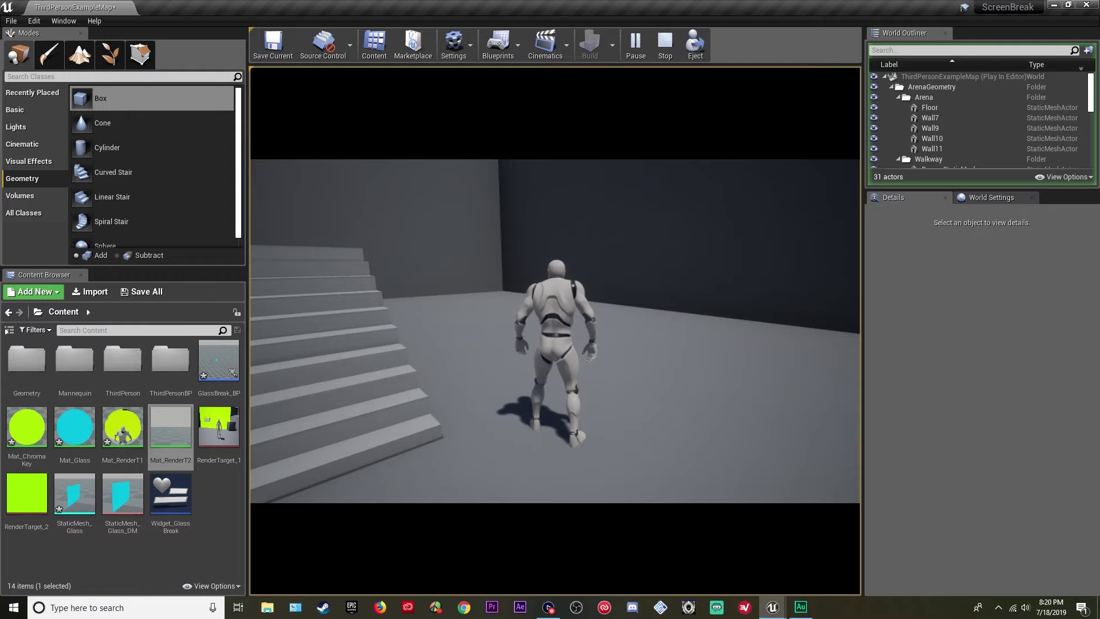
key("Escape")
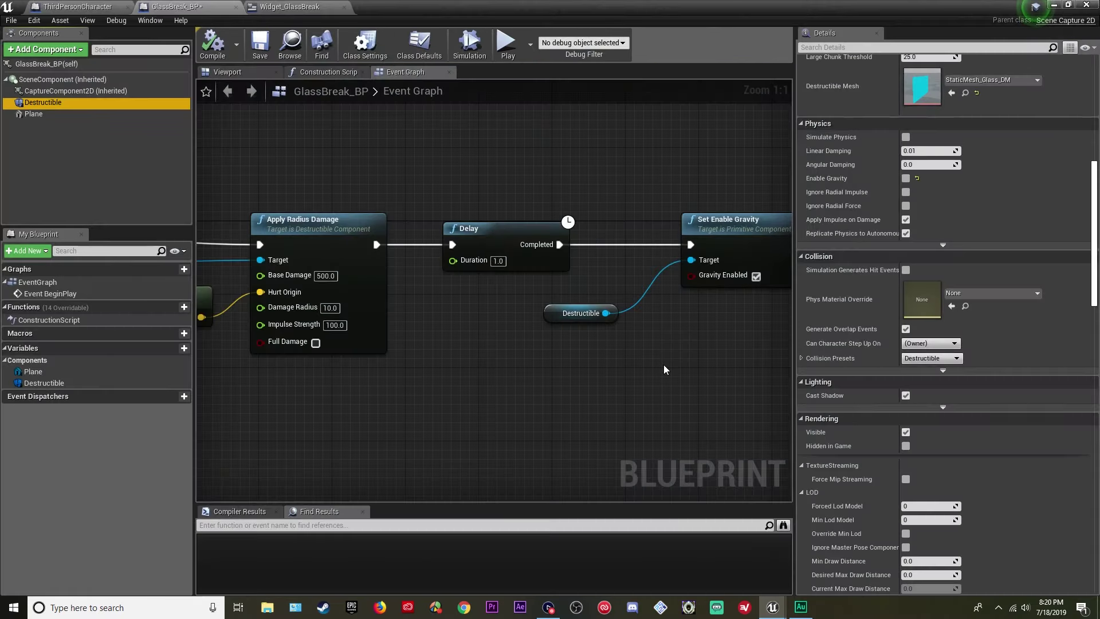
- Add a Delay node executed after Set Enable Gravity in GlassBreak_BP, set its Duration to 1.5 and align it
right_click_drag(663, 364, 503, 344)
left_click_drag(518, 253, 615, 252)
type("delay")
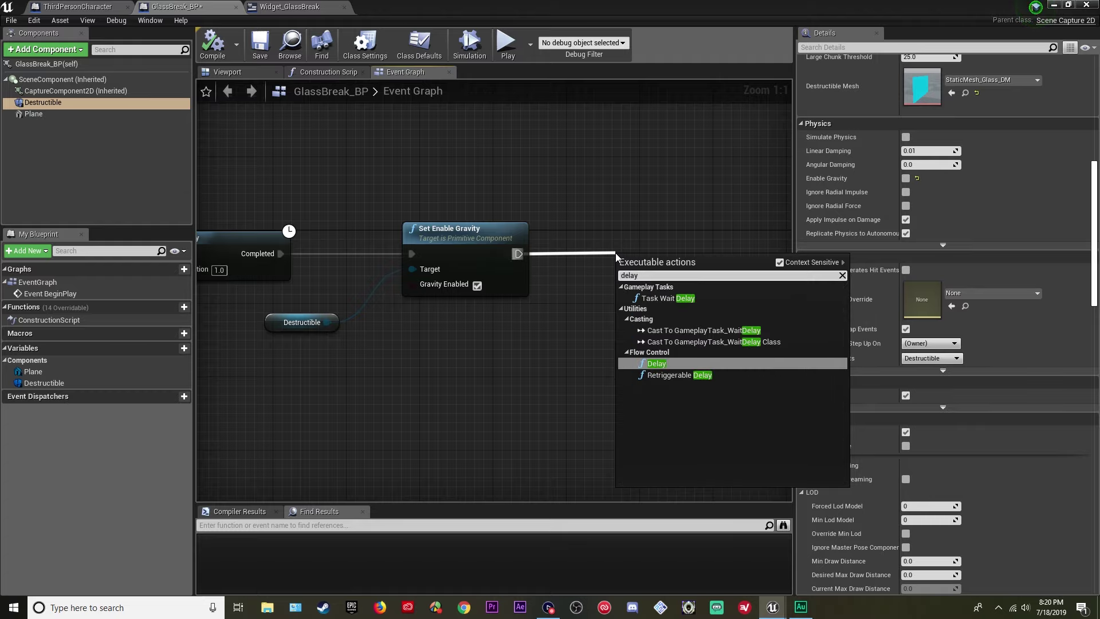
key("Return")
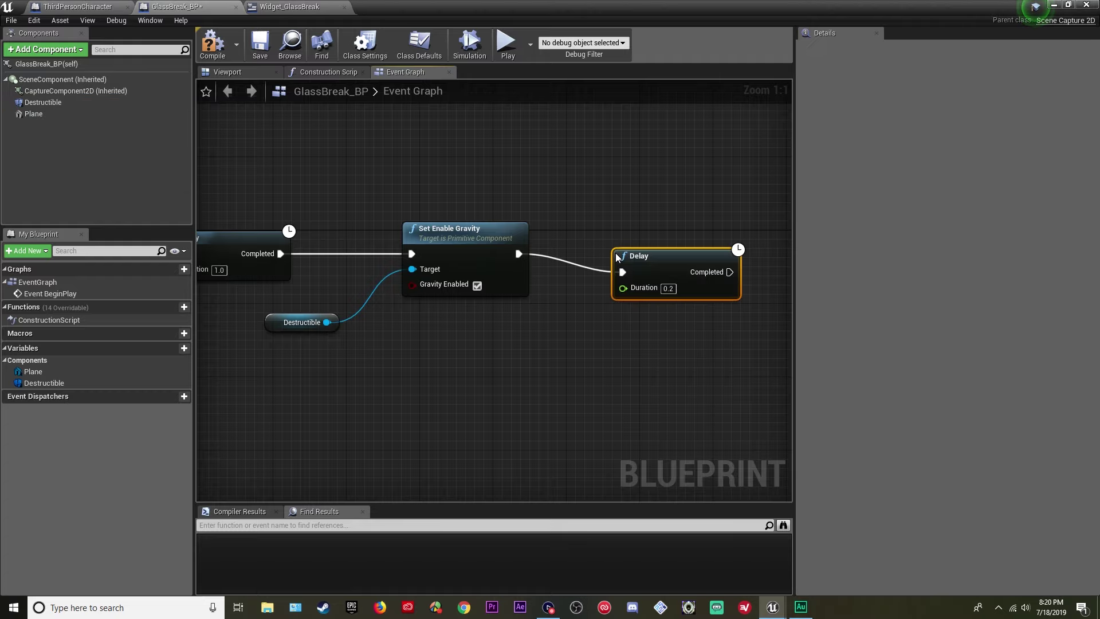
left_click(670, 288)
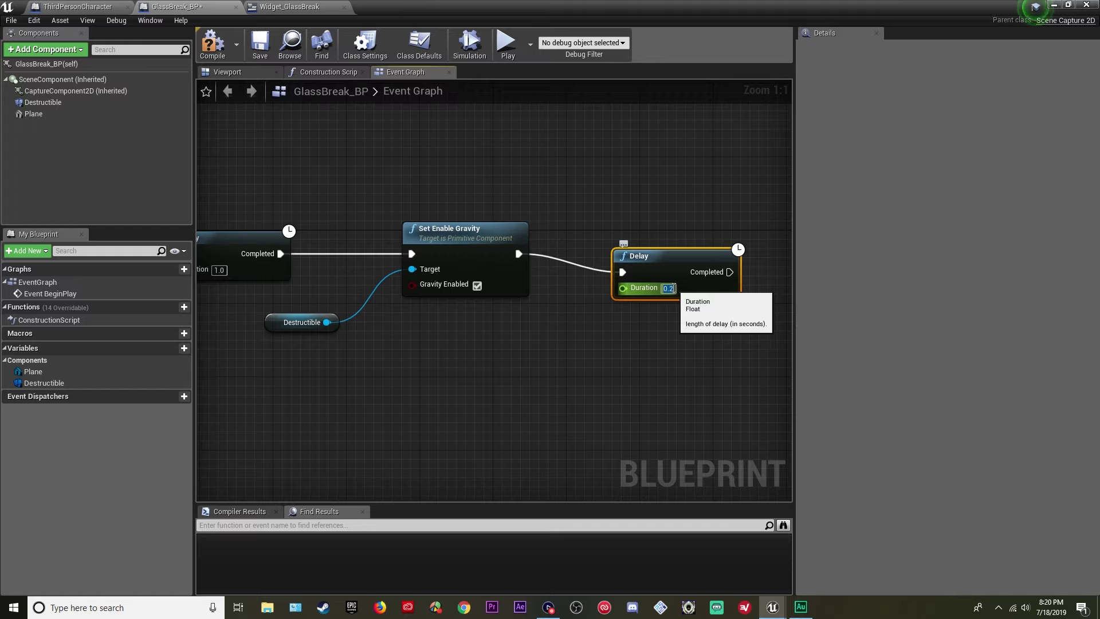
type("1.5")
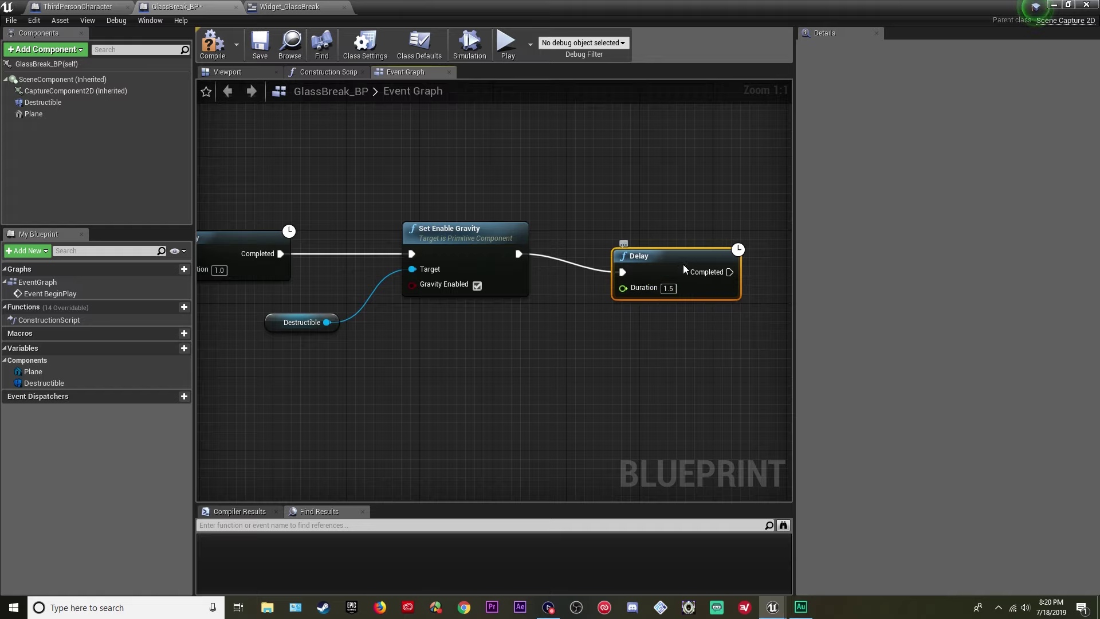
left_click_drag(683, 265, 655, 246)
- Add a DestroyActor node and execute it after the 1.5-second Delay is completed
right_click_drag(783, 296, 554, 278)
right_click(562, 233)
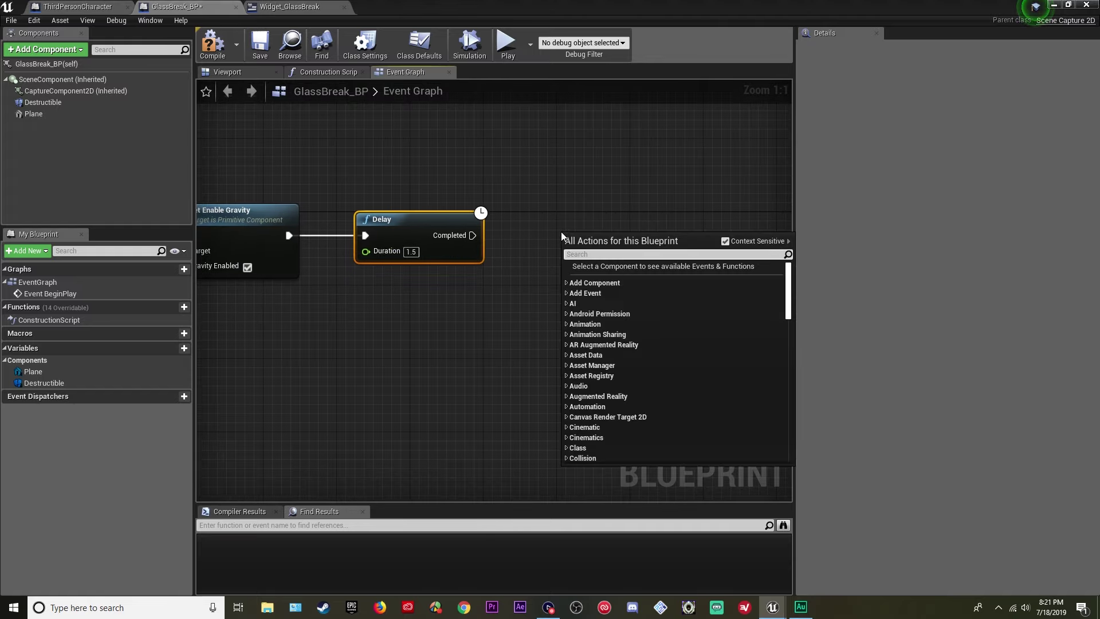
scroll(561, 231, "down", 10)
type("dest")
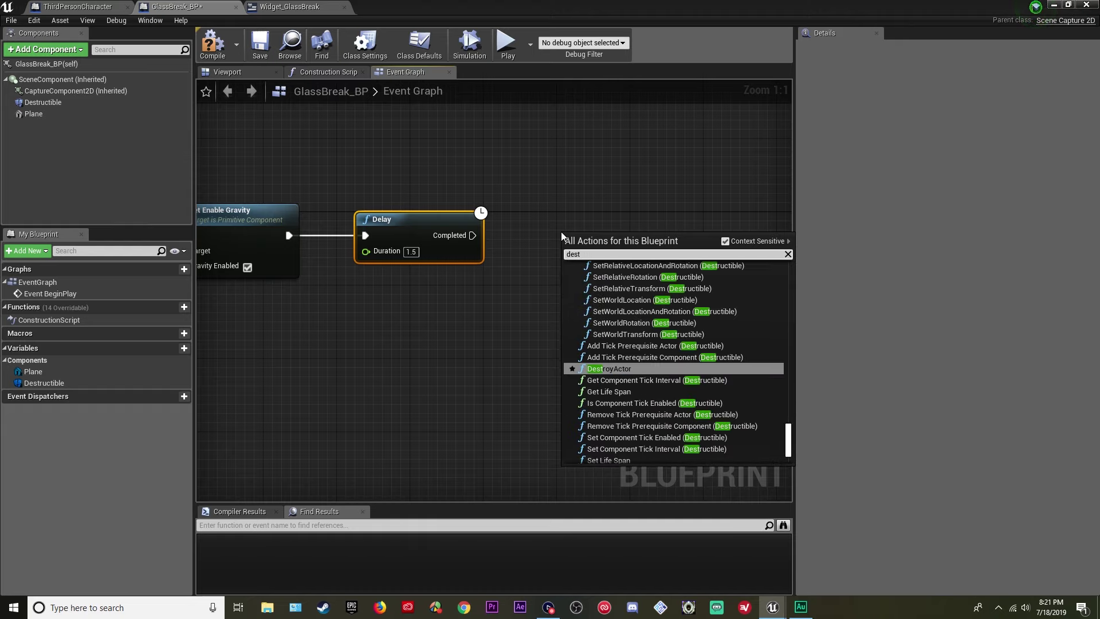
key("Return")
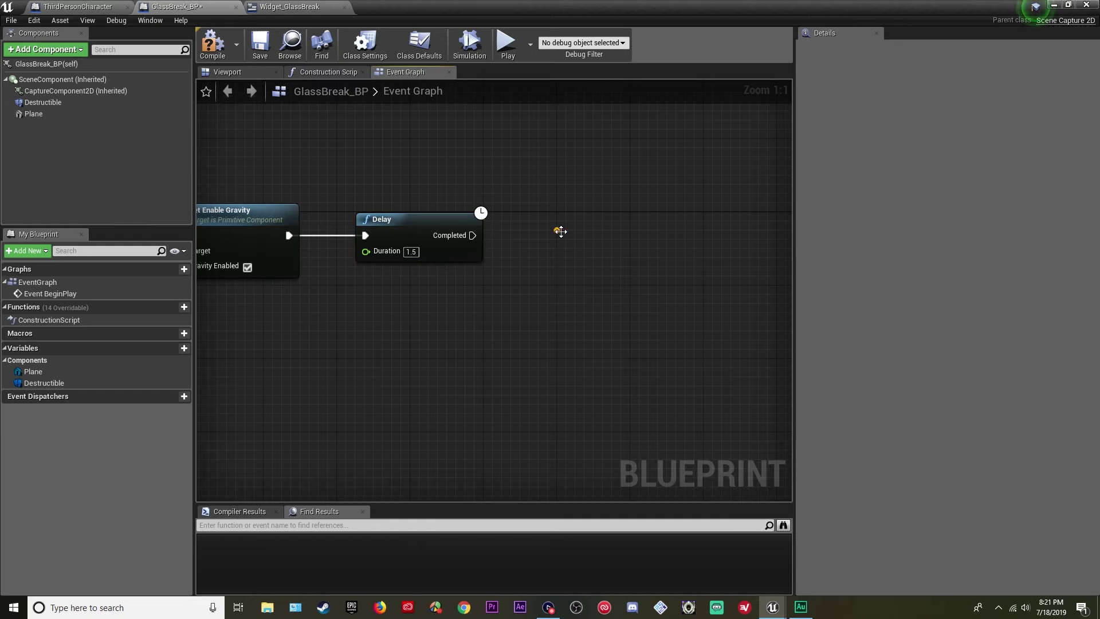
left_click_drag(472, 236, 584, 228)
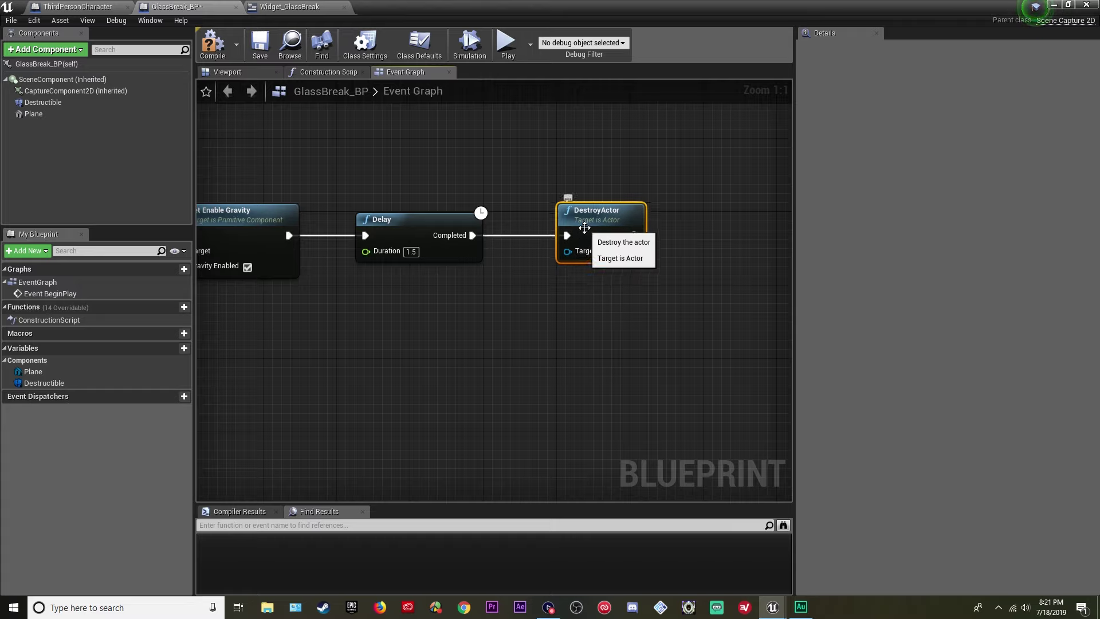
left_click_drag(579, 226, 615, 227)
scroll(574, 271, "down", 4)
right_click_drag(472, 316, 724, 341)
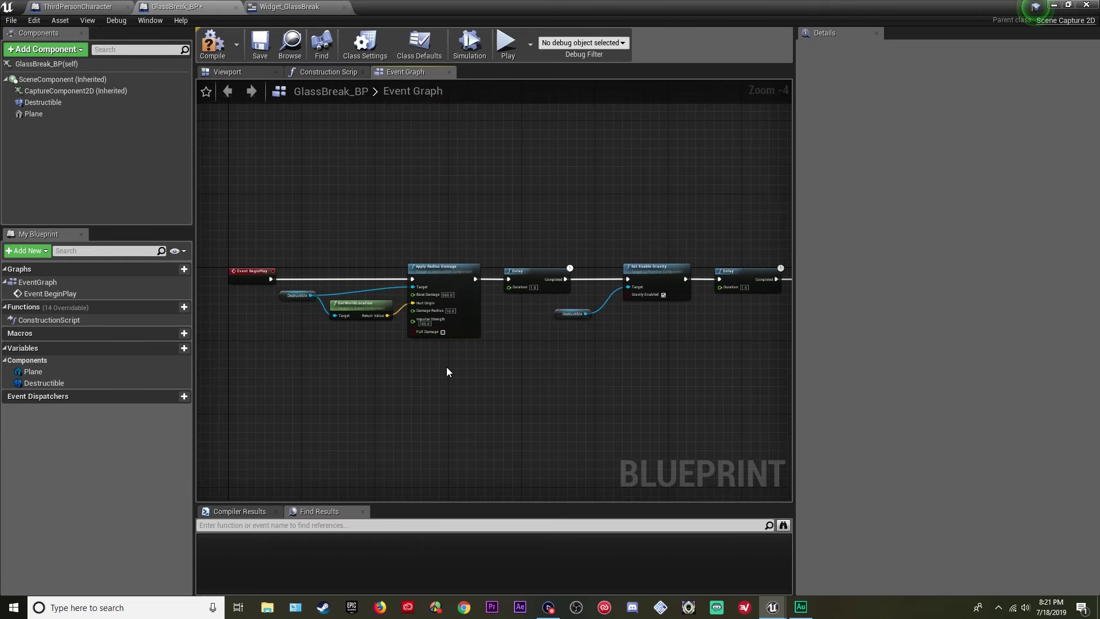
- Open the event graph of Widget_GlassBreak and delete the Event Tick and Event Pre Construct nodes
left_click(285, 6)
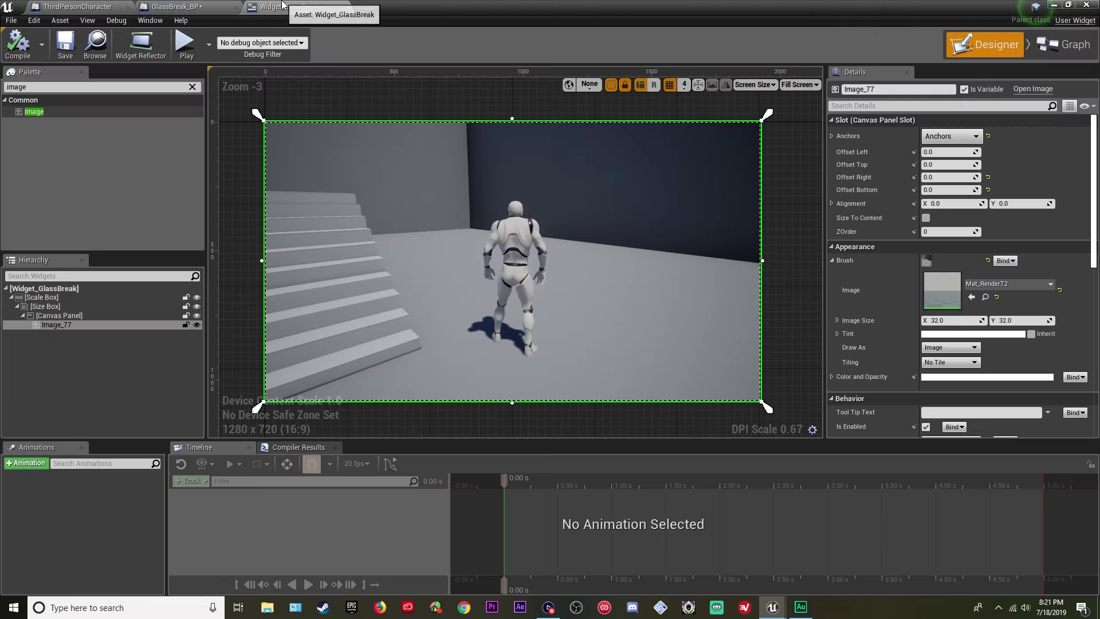
left_click(1062, 44)
mouse_move(615, 252)
right_mouse_down()
mouse_move(878, 281)
mouse_move(678, 284)
mouse_move(645, 299)
right_mouse_up()
right_click_drag(645, 339, 639, 312)
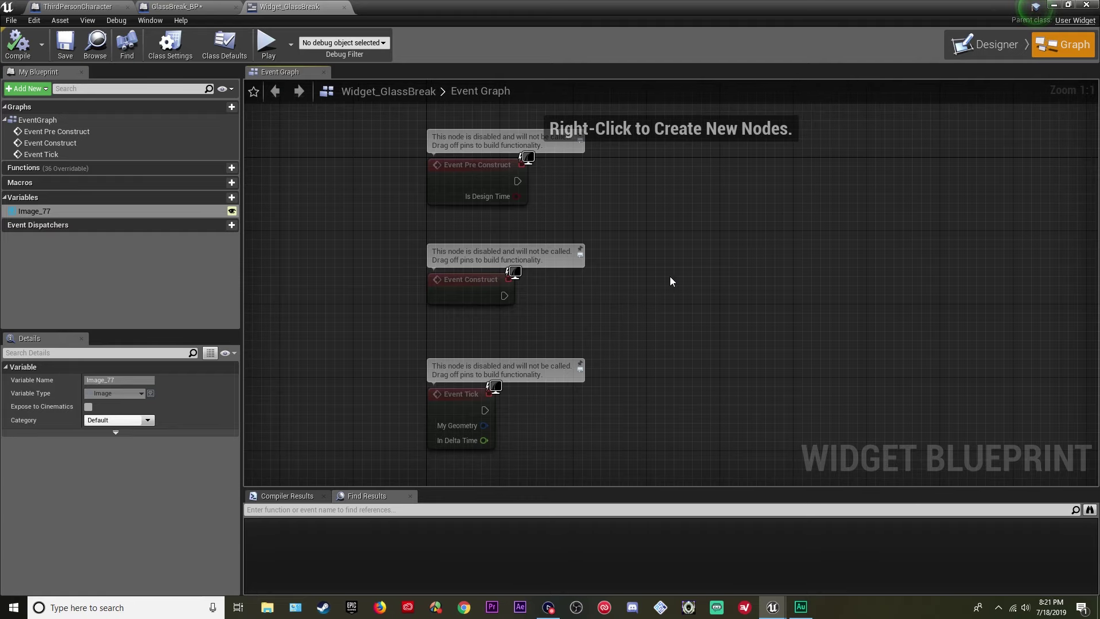
left_click_drag(670, 270, 342, 421)
left_click_drag(638, 360, 387, 455)
key("Delete")
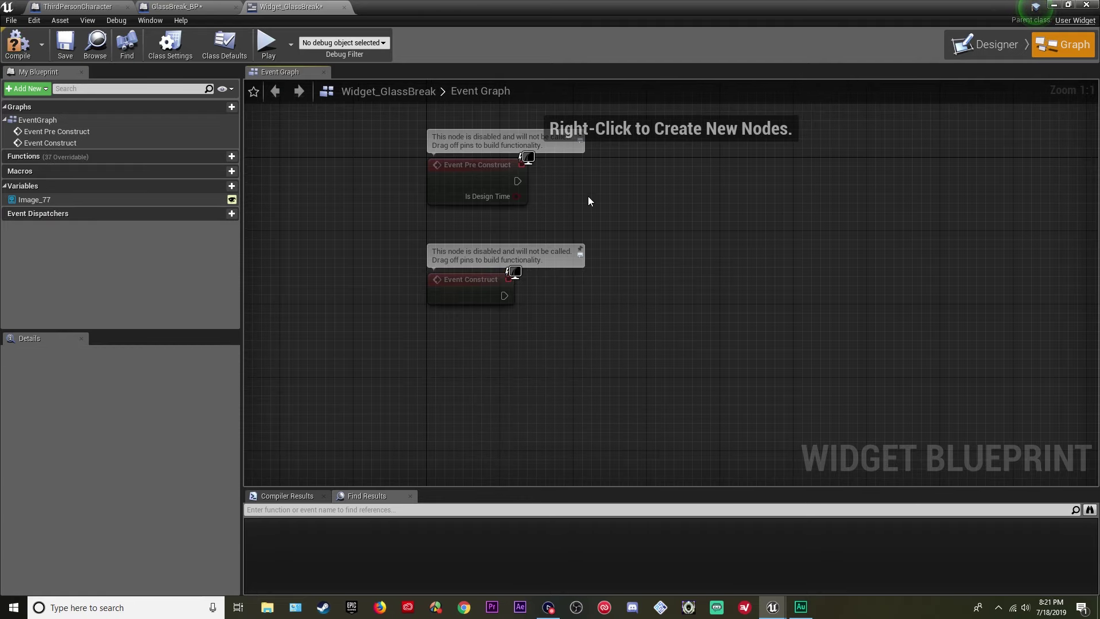
left_click(484, 162)
key("Delete")
- Add a Delay node executed from Event Construct and set its Duration to 3
left_click_drag(503, 295, 583, 290)
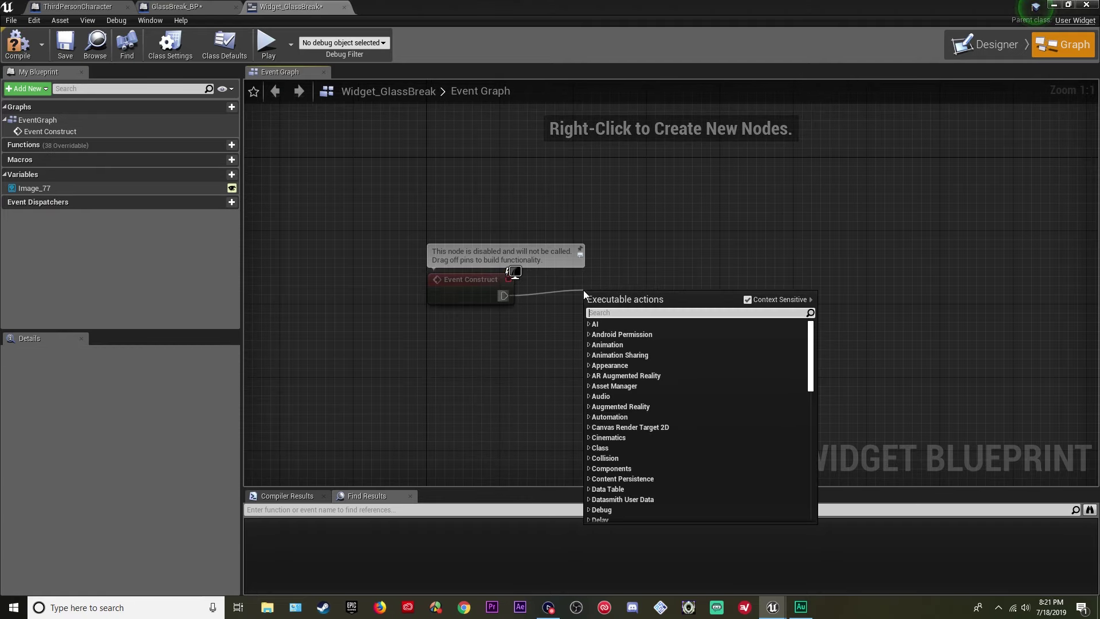
type("delay")
key("Return")
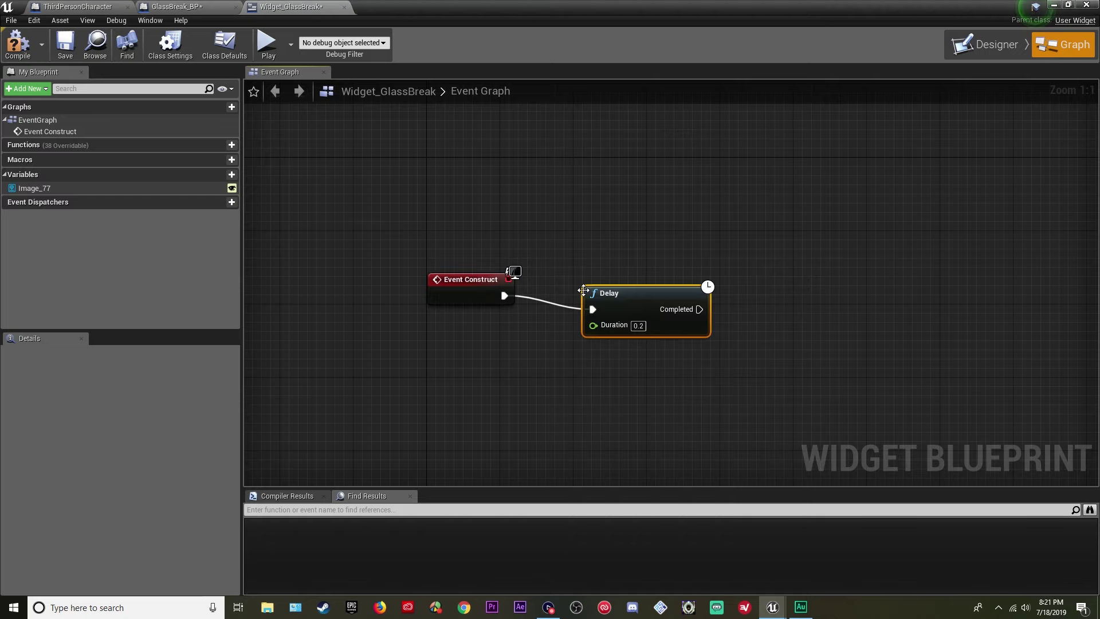
left_click_drag(620, 313, 634, 281)
left_click(629, 316)
type("3")
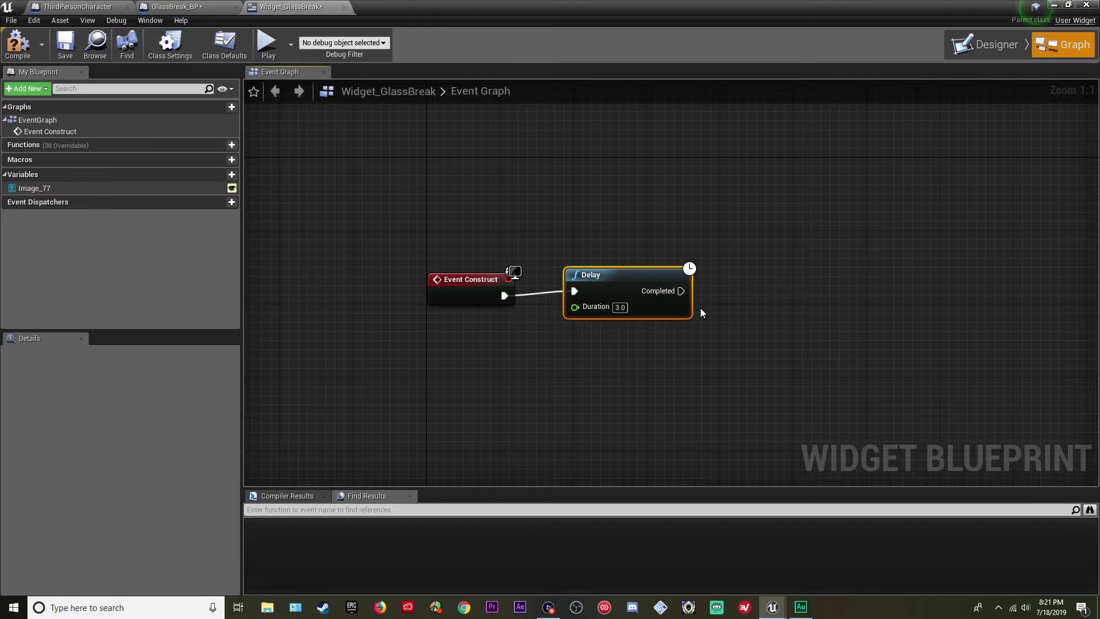
- Add a Remove from Parent node executed when the Delay completes, and align it beside the Delay
right_click_drag(758, 282, 613, 290)
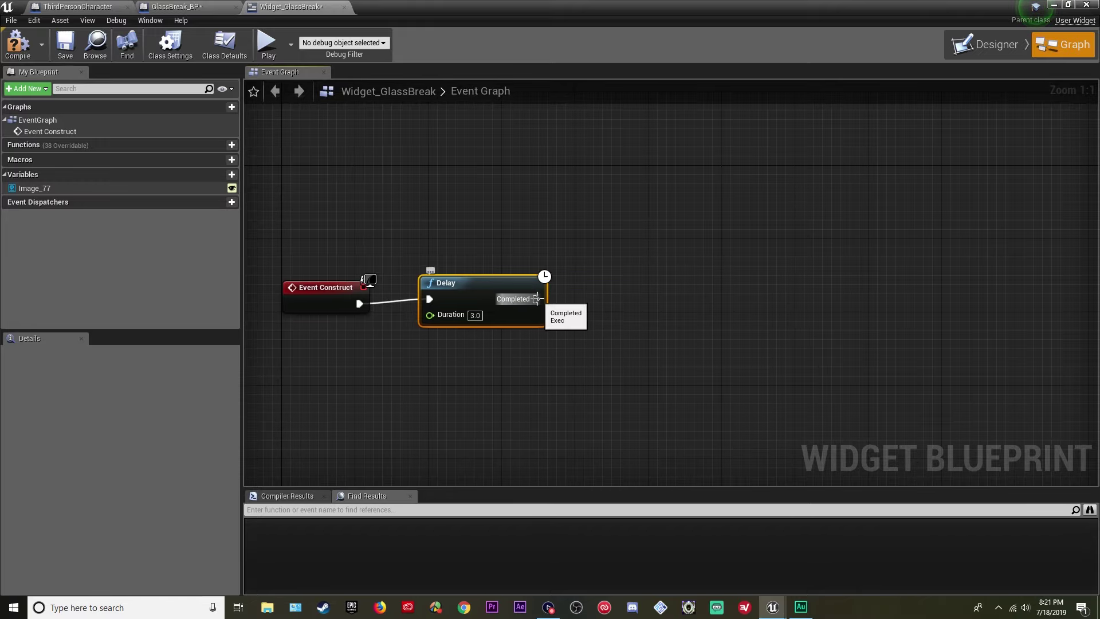
left_click_drag(536, 298, 644, 301)
type("remove")
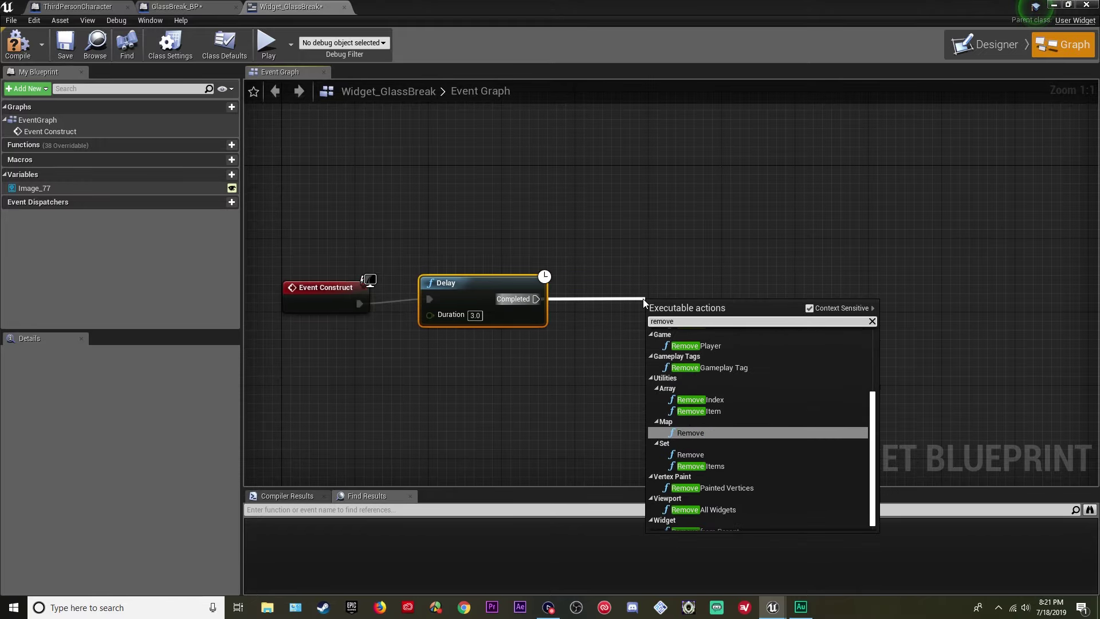
type(" from p")
key("Return")
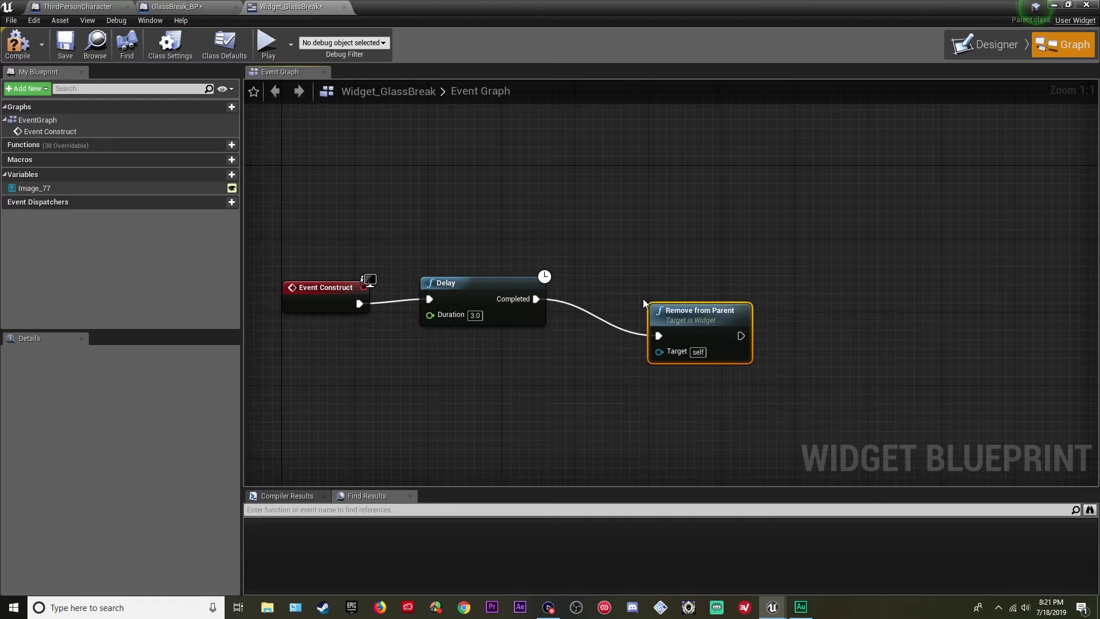
left_click_drag(647, 296, 647, 293)
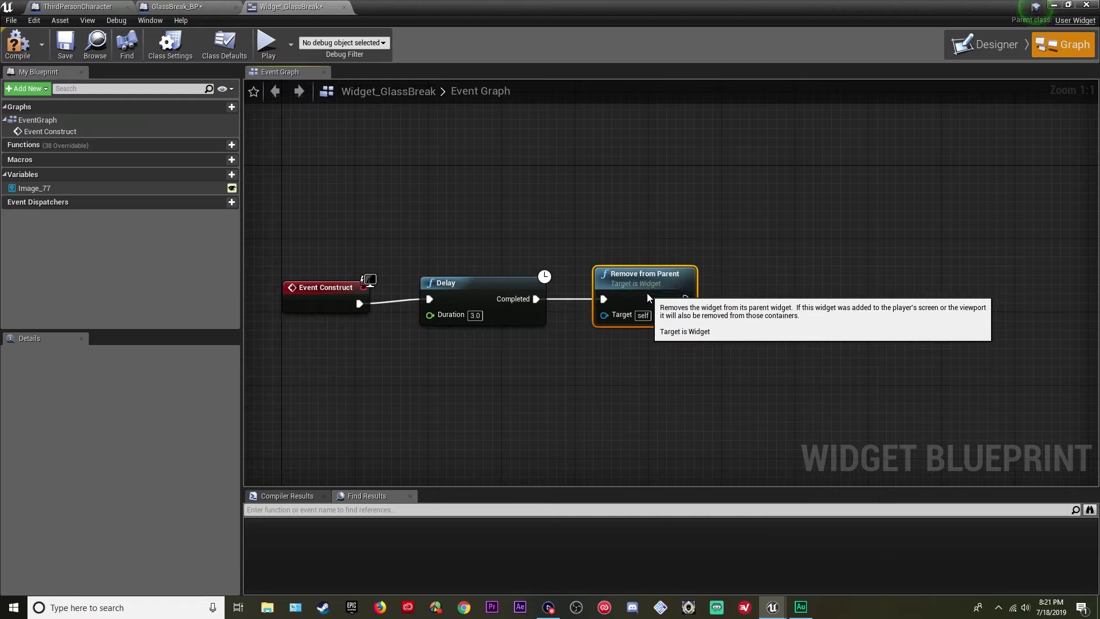
- Compile and save both Widget_GlassBreak and GlassBreak_BP
left_click(17, 51)
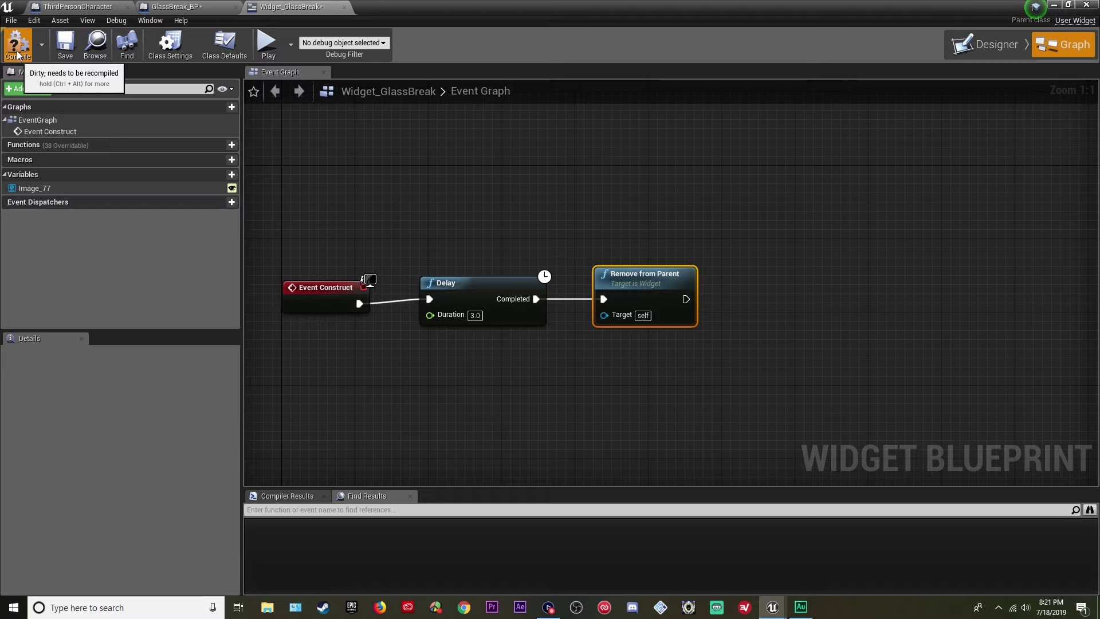
left_click(65, 46)
left_click(172, 6)
left_click(213, 44)
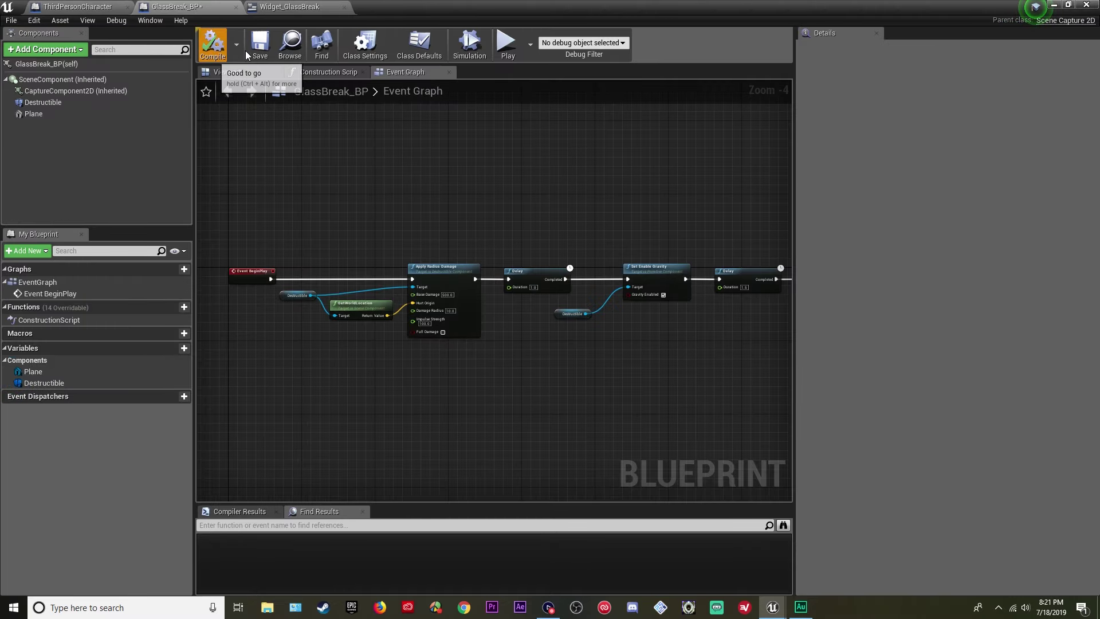
left_click(258, 47)
- Play-test the level in an immersive viewport, moving forward and triggering the glass break, and restore the normal editor layout
left_click(1055, 5)
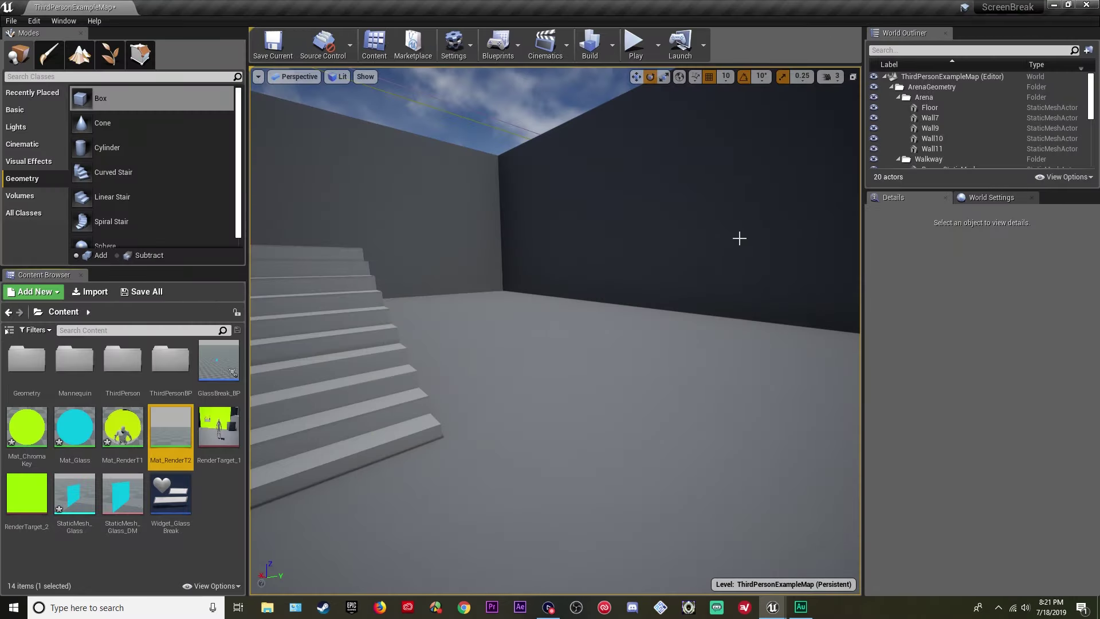
key("F11")
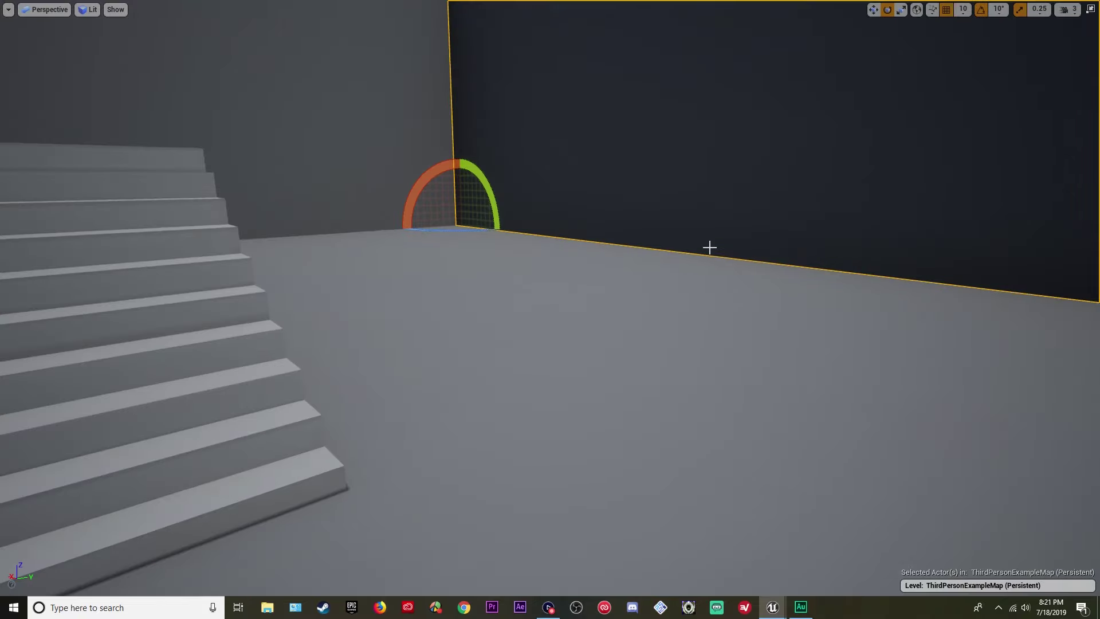
key("alt+p")
key("w")
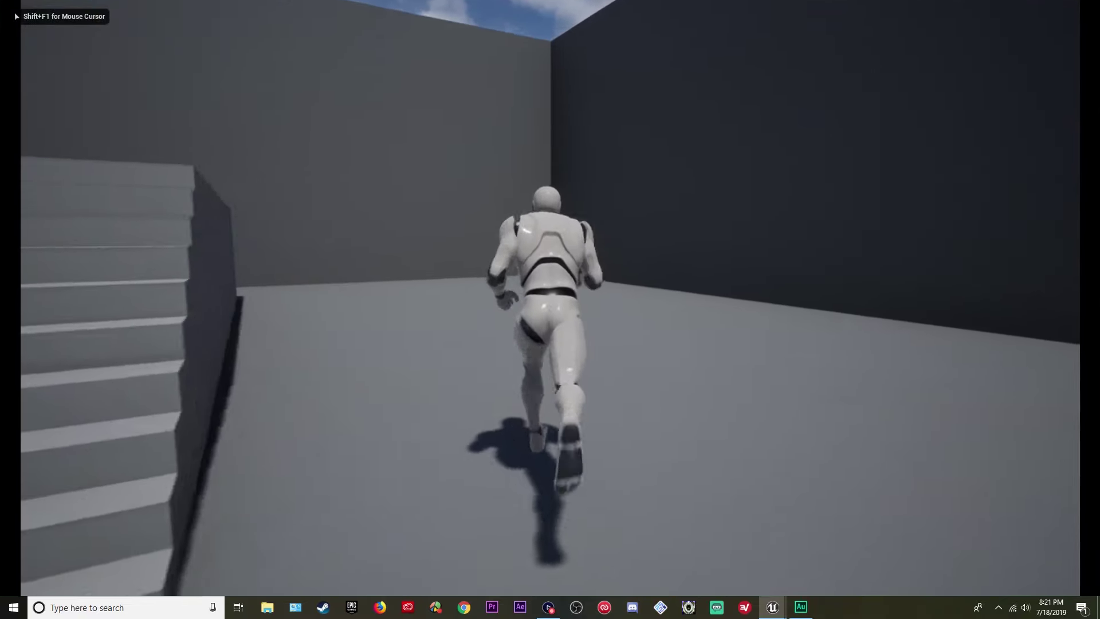
key("e")
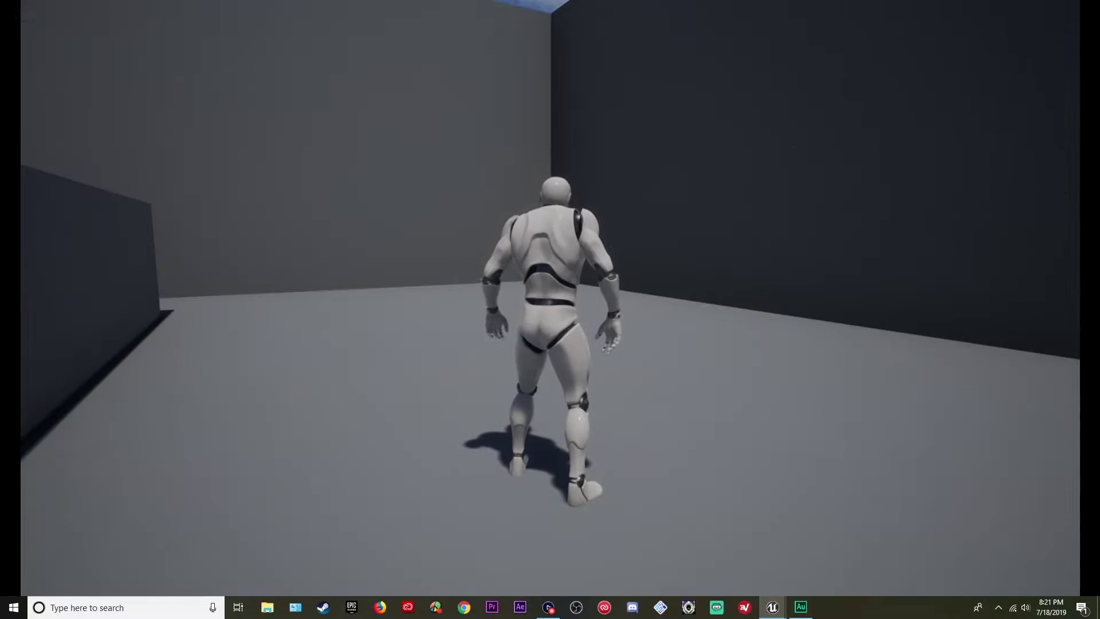
key("shift+F1")
key("Escape")
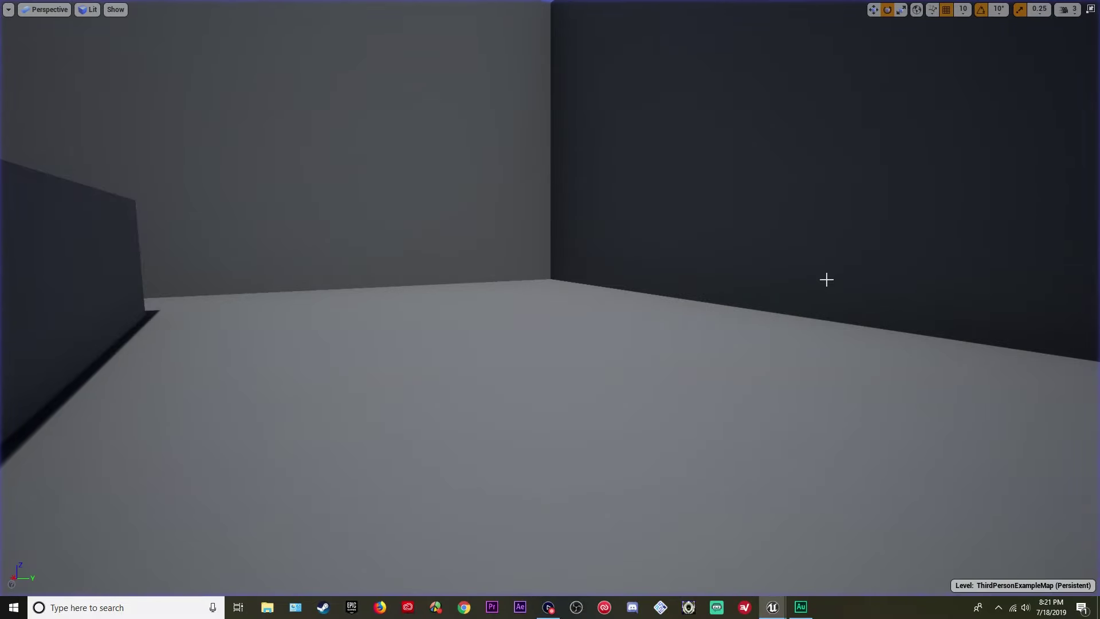
left_click(1090, 9)
key("s")
right_click_drag(555, 330, 488, 334)
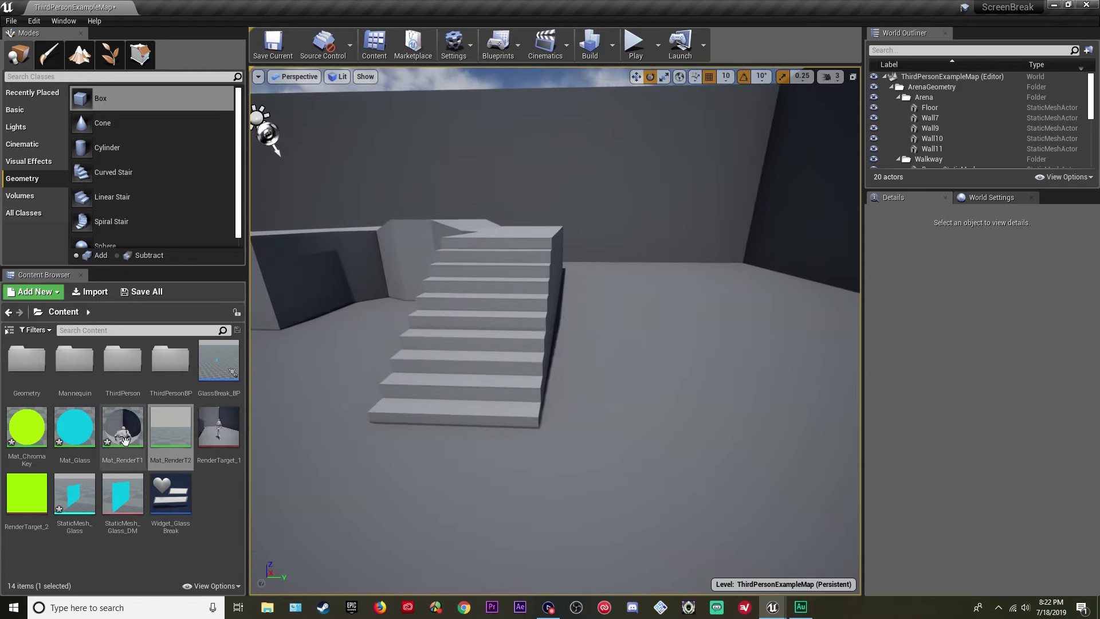